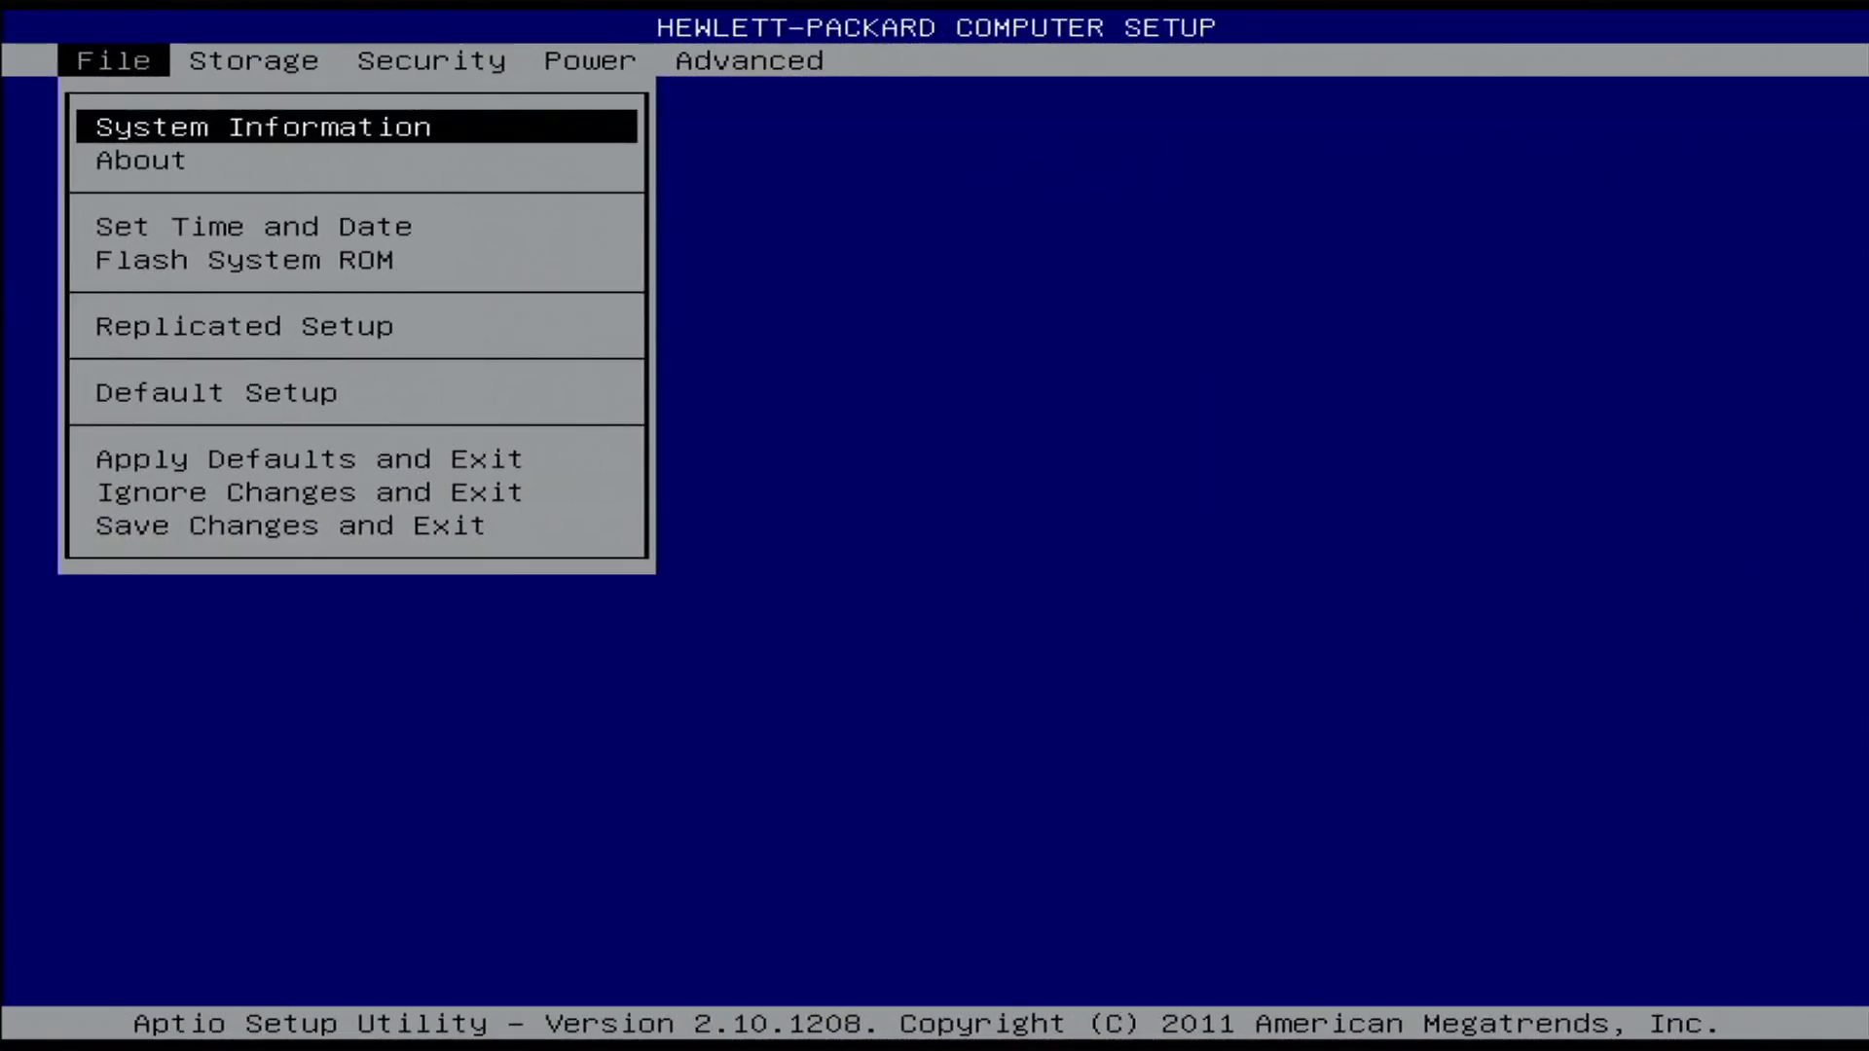
View the computer's system information and the About copyright notice, closing each one
key(Return)
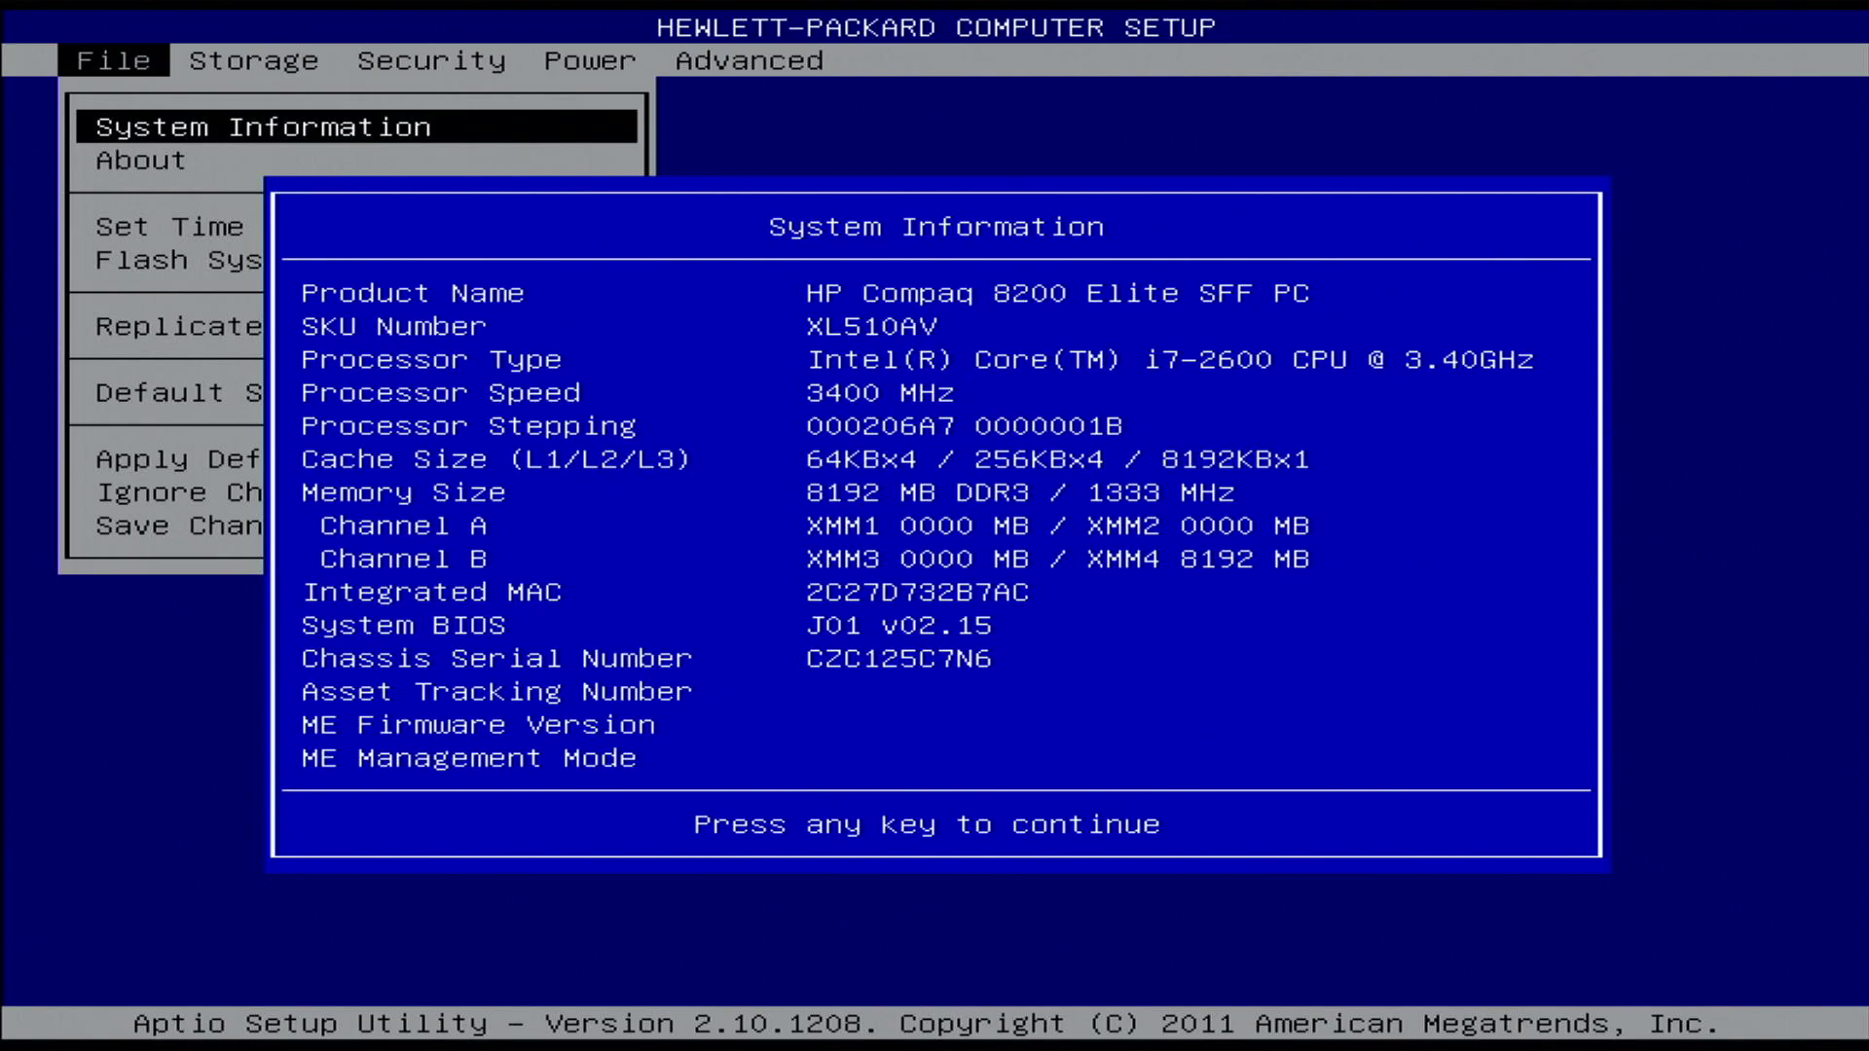
key(Escape)
key(Down)
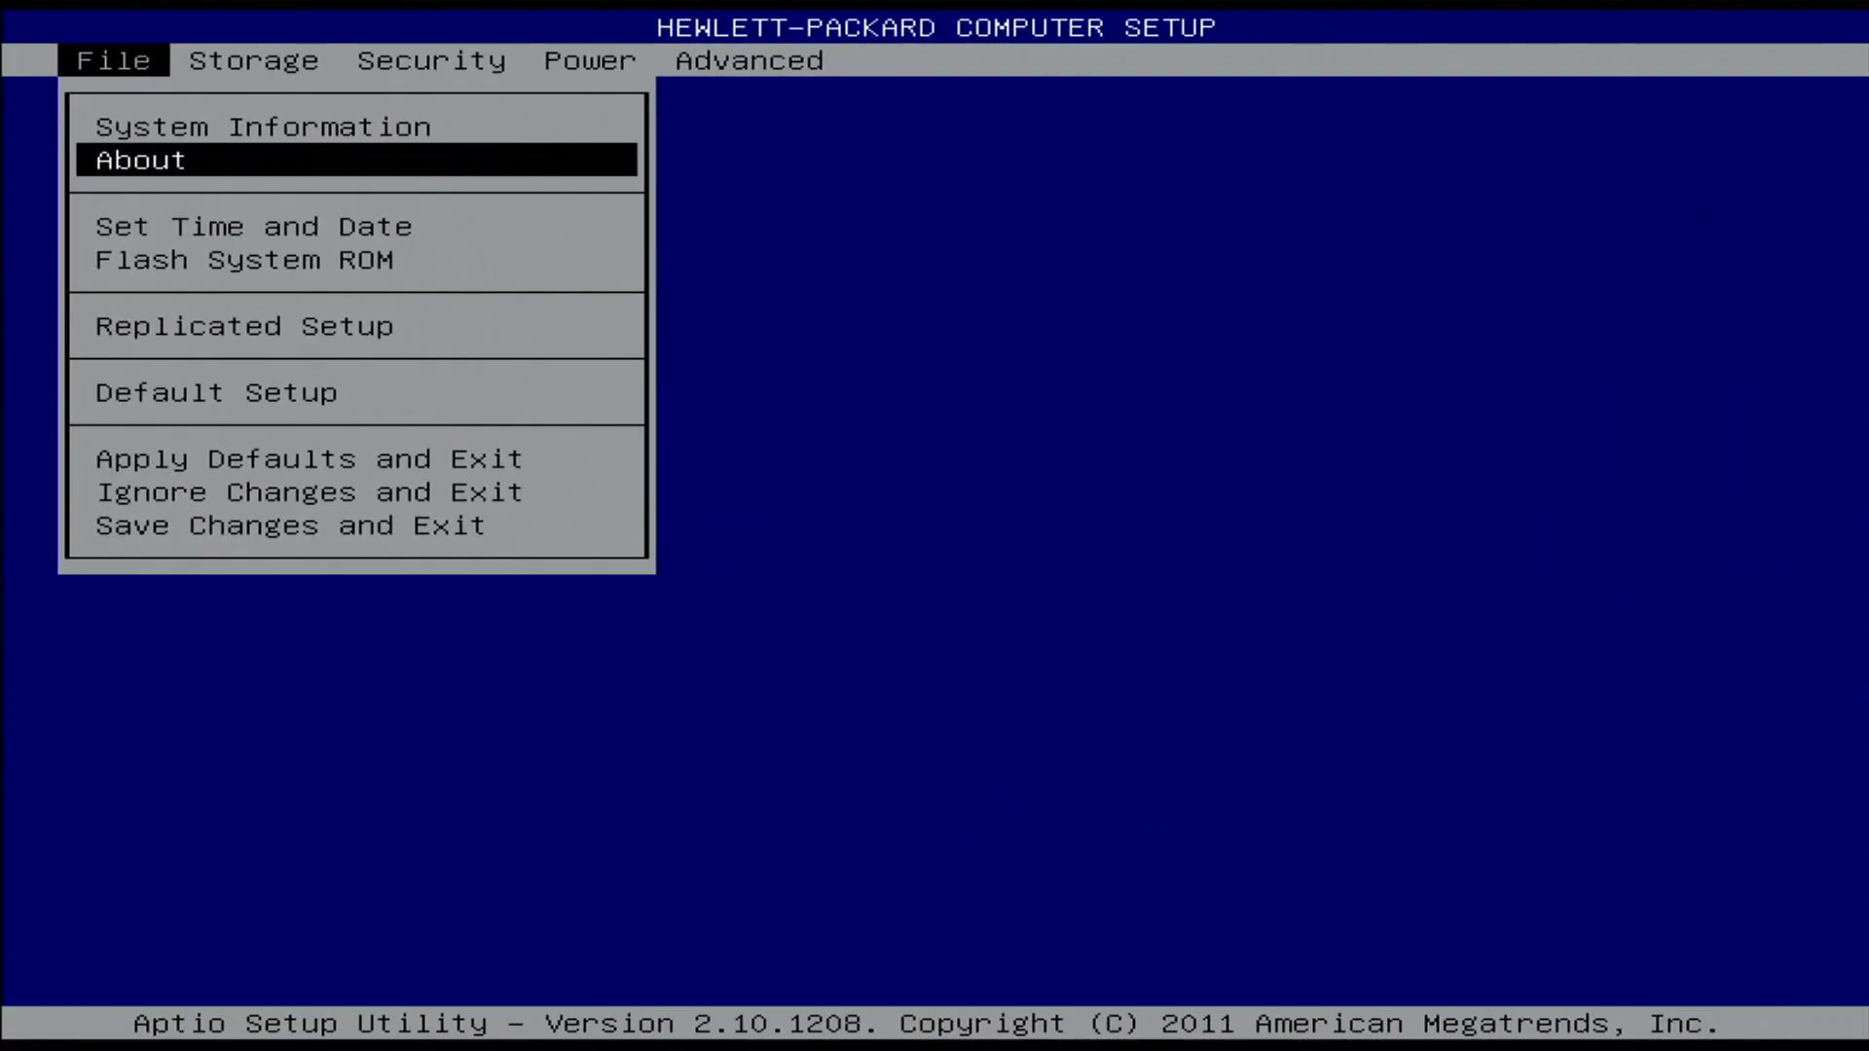
key(Return)
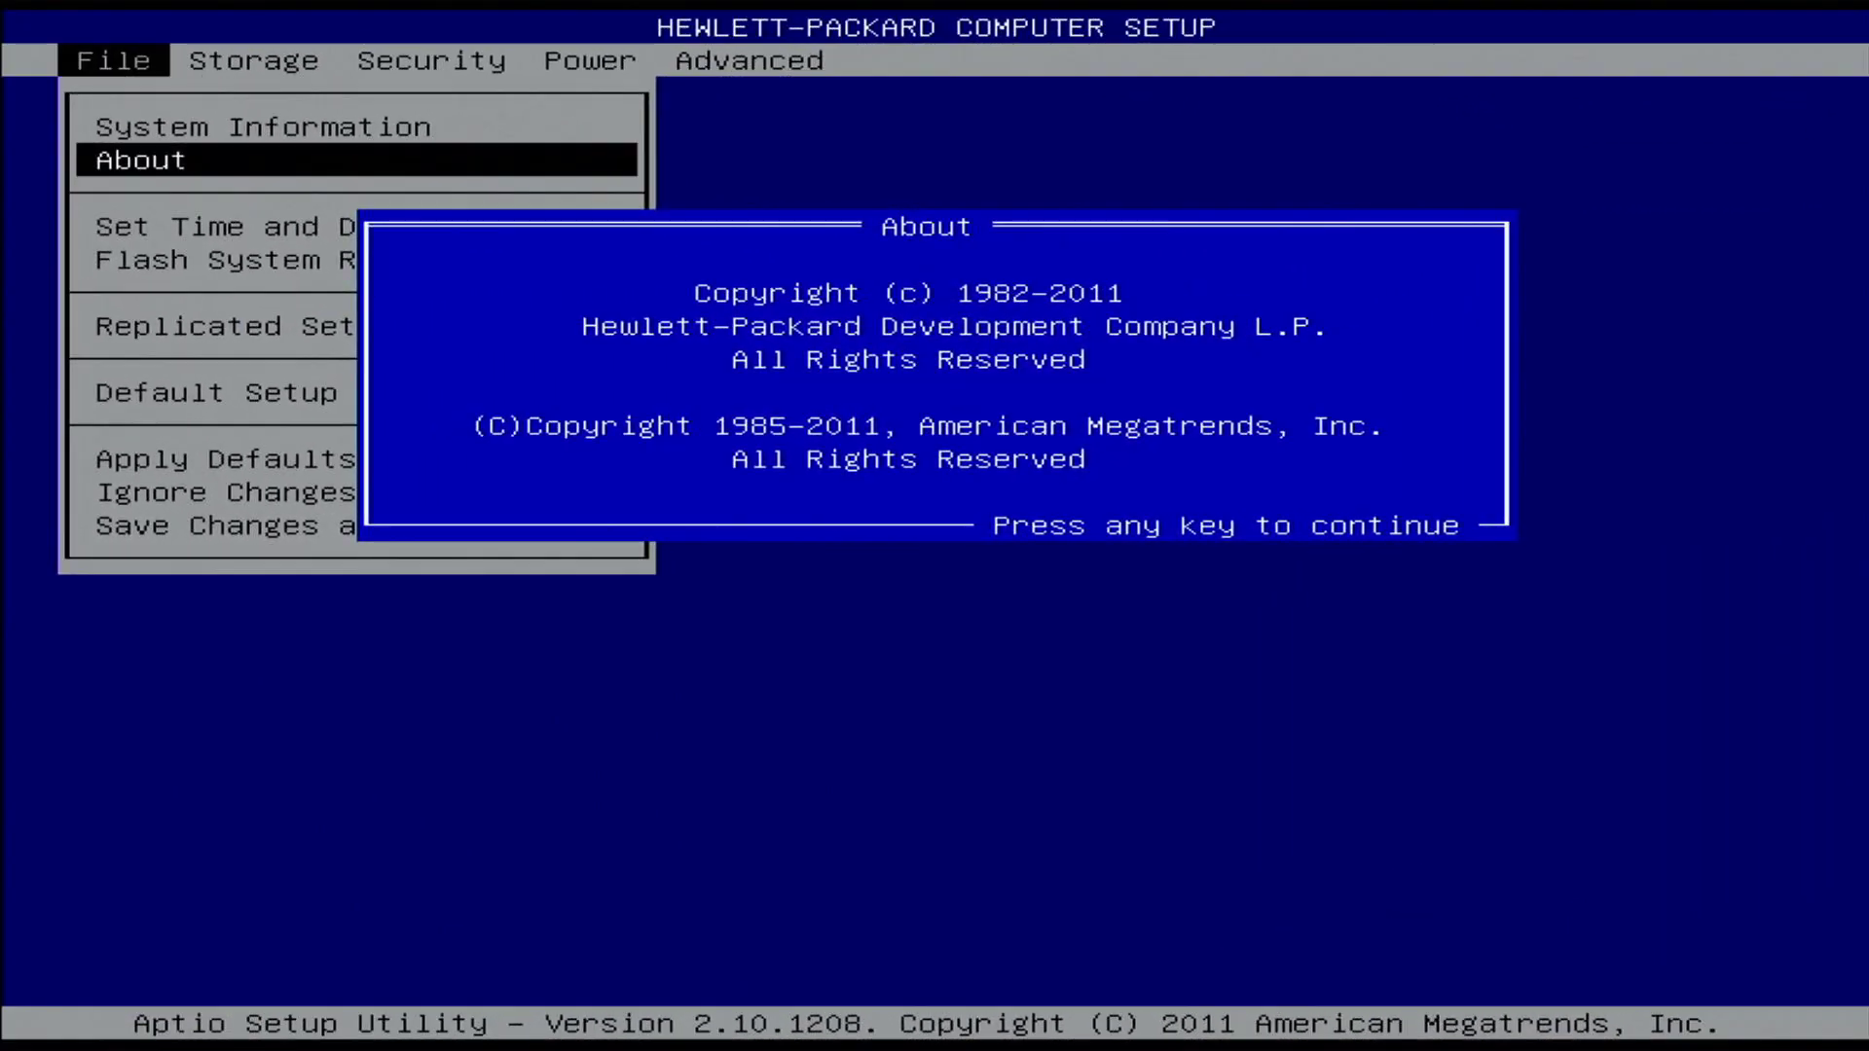
key(Escape)
Check the system time and date settings and leave them without accepting a change
key(Down)
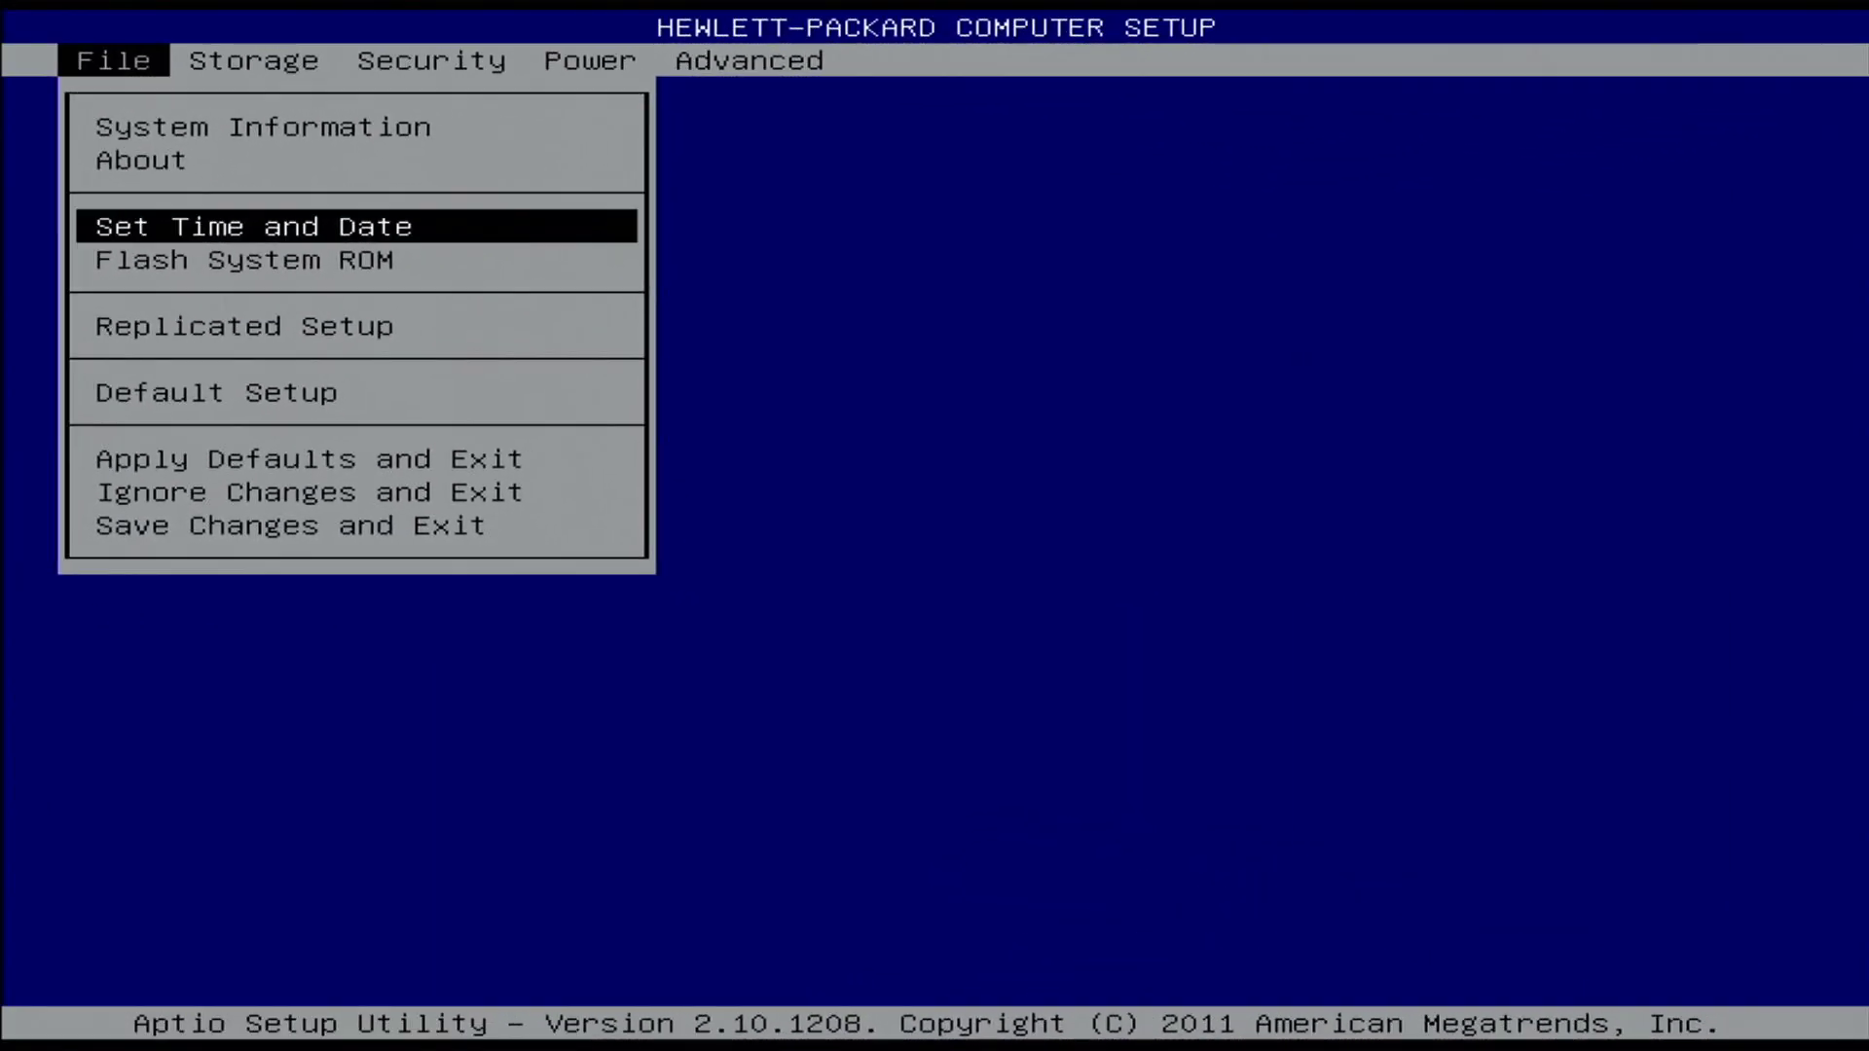
key(Return)
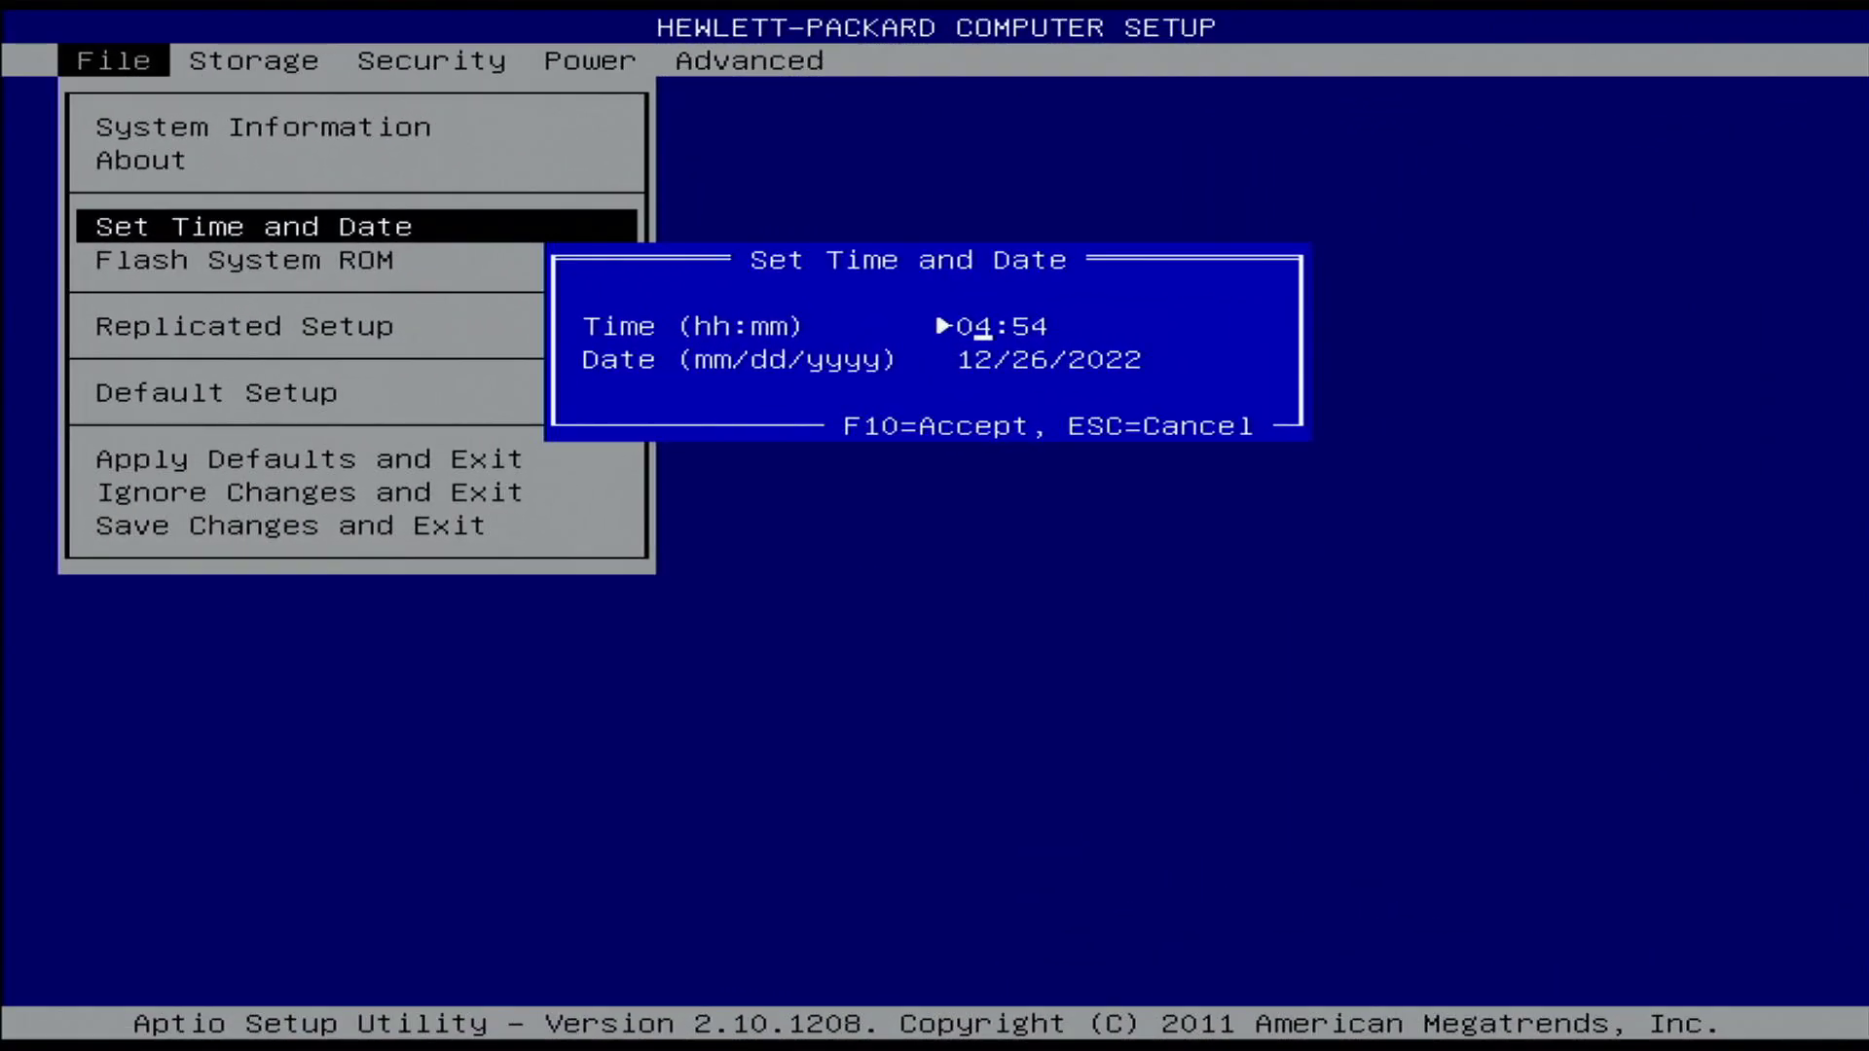
key(Escape)
Try to flash the system ROM from removable media and dismiss the resulting message
key(Down)
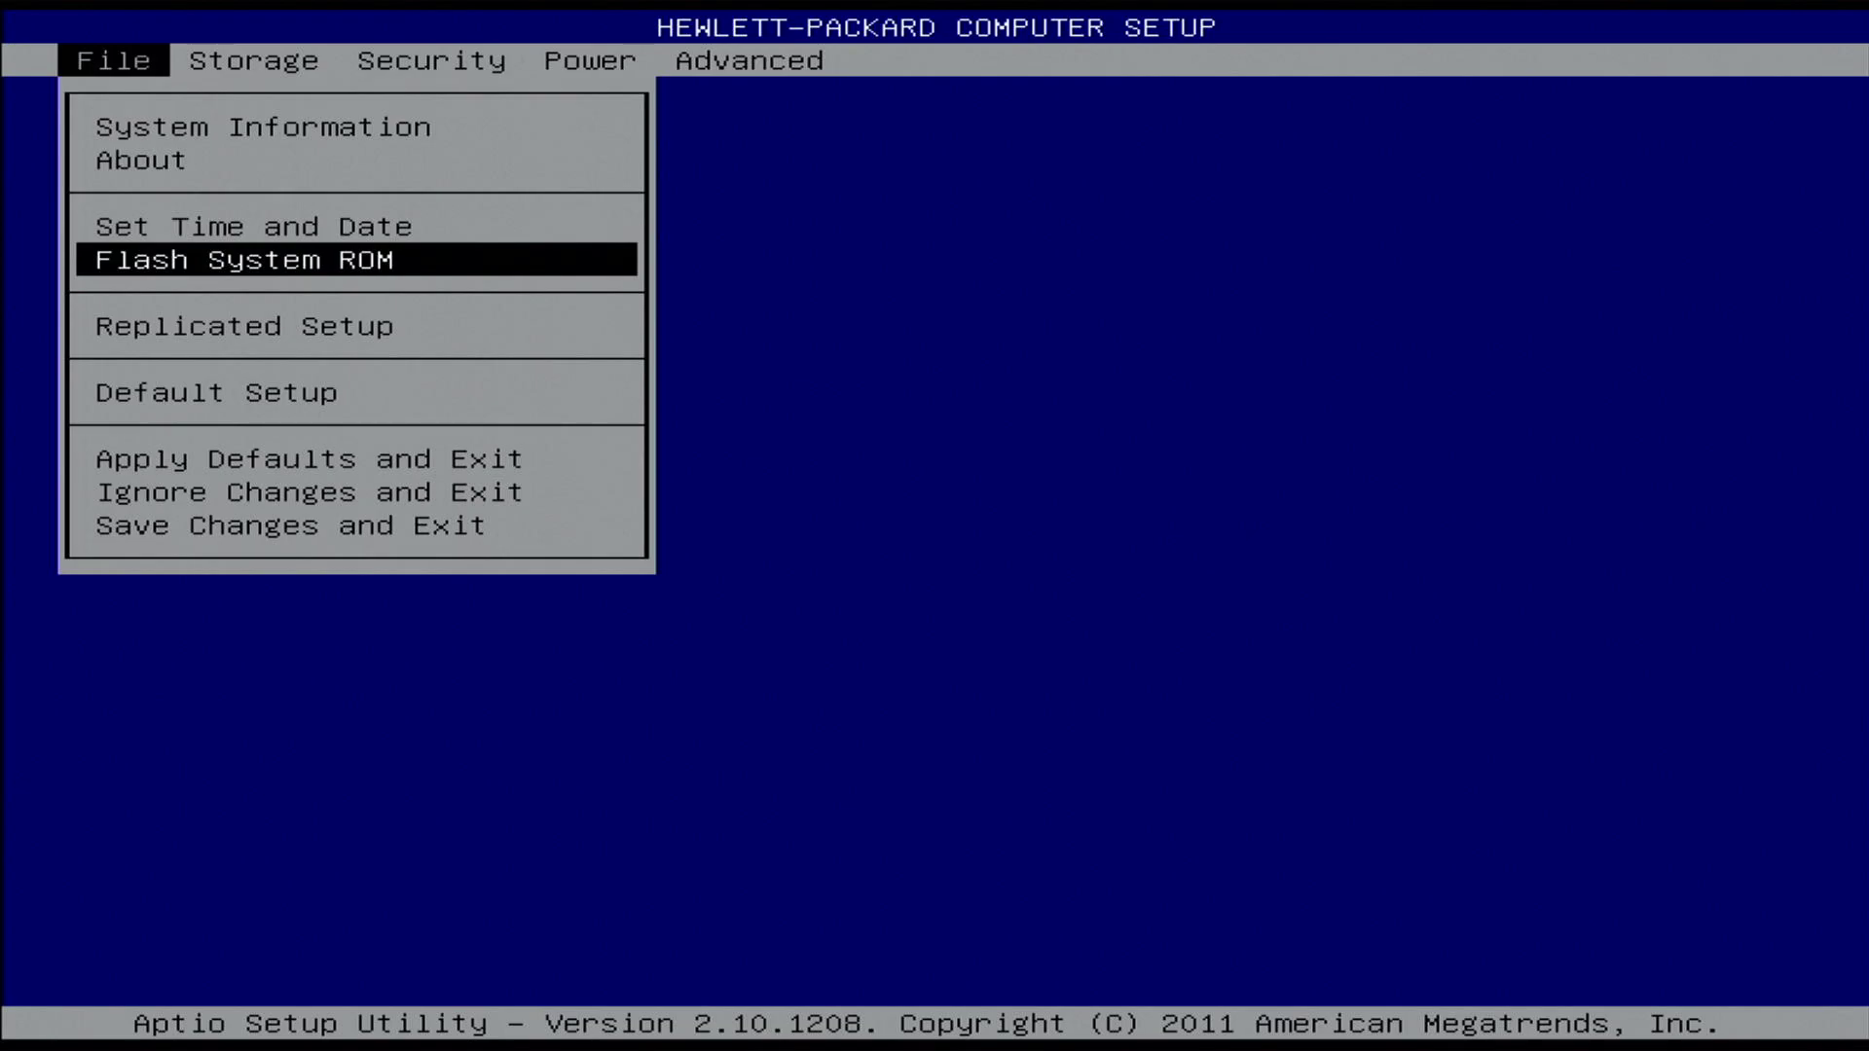
key(Return)
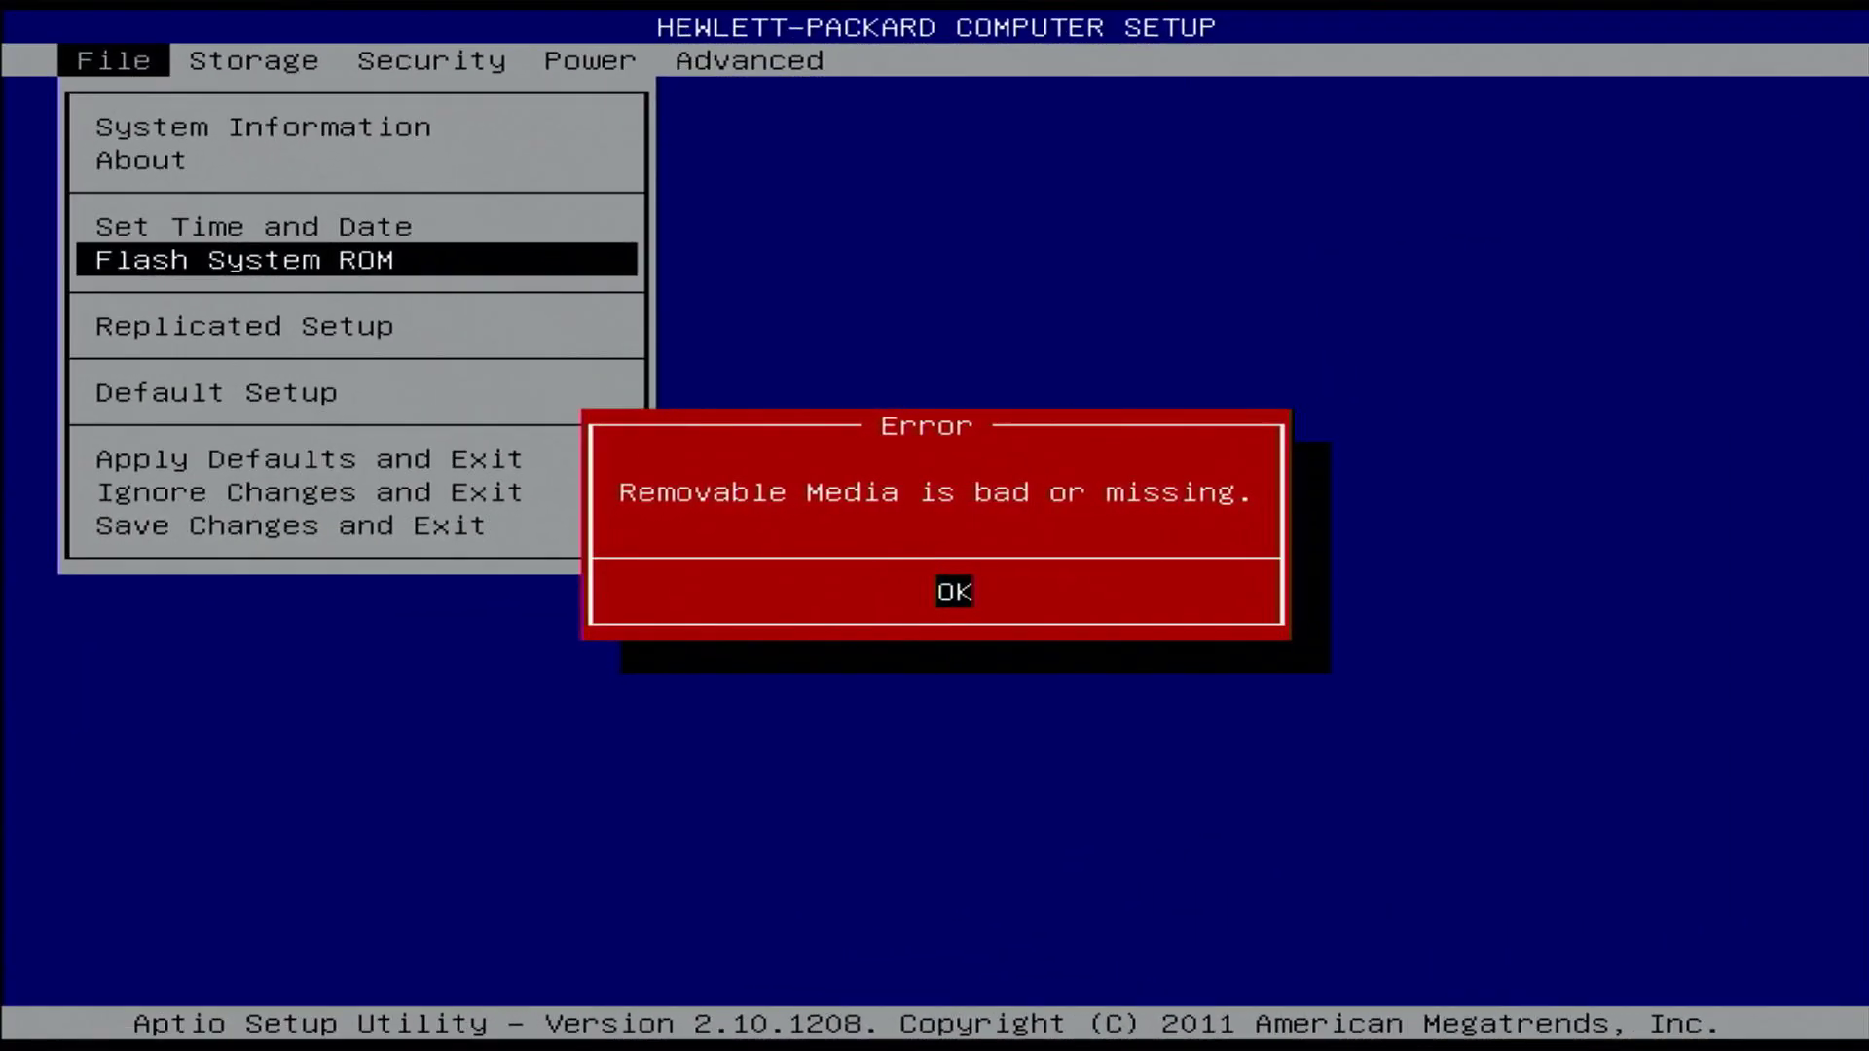
key(Return)
Try to save the replicated setup to a removable storage device and to restore it from one
key(Down)
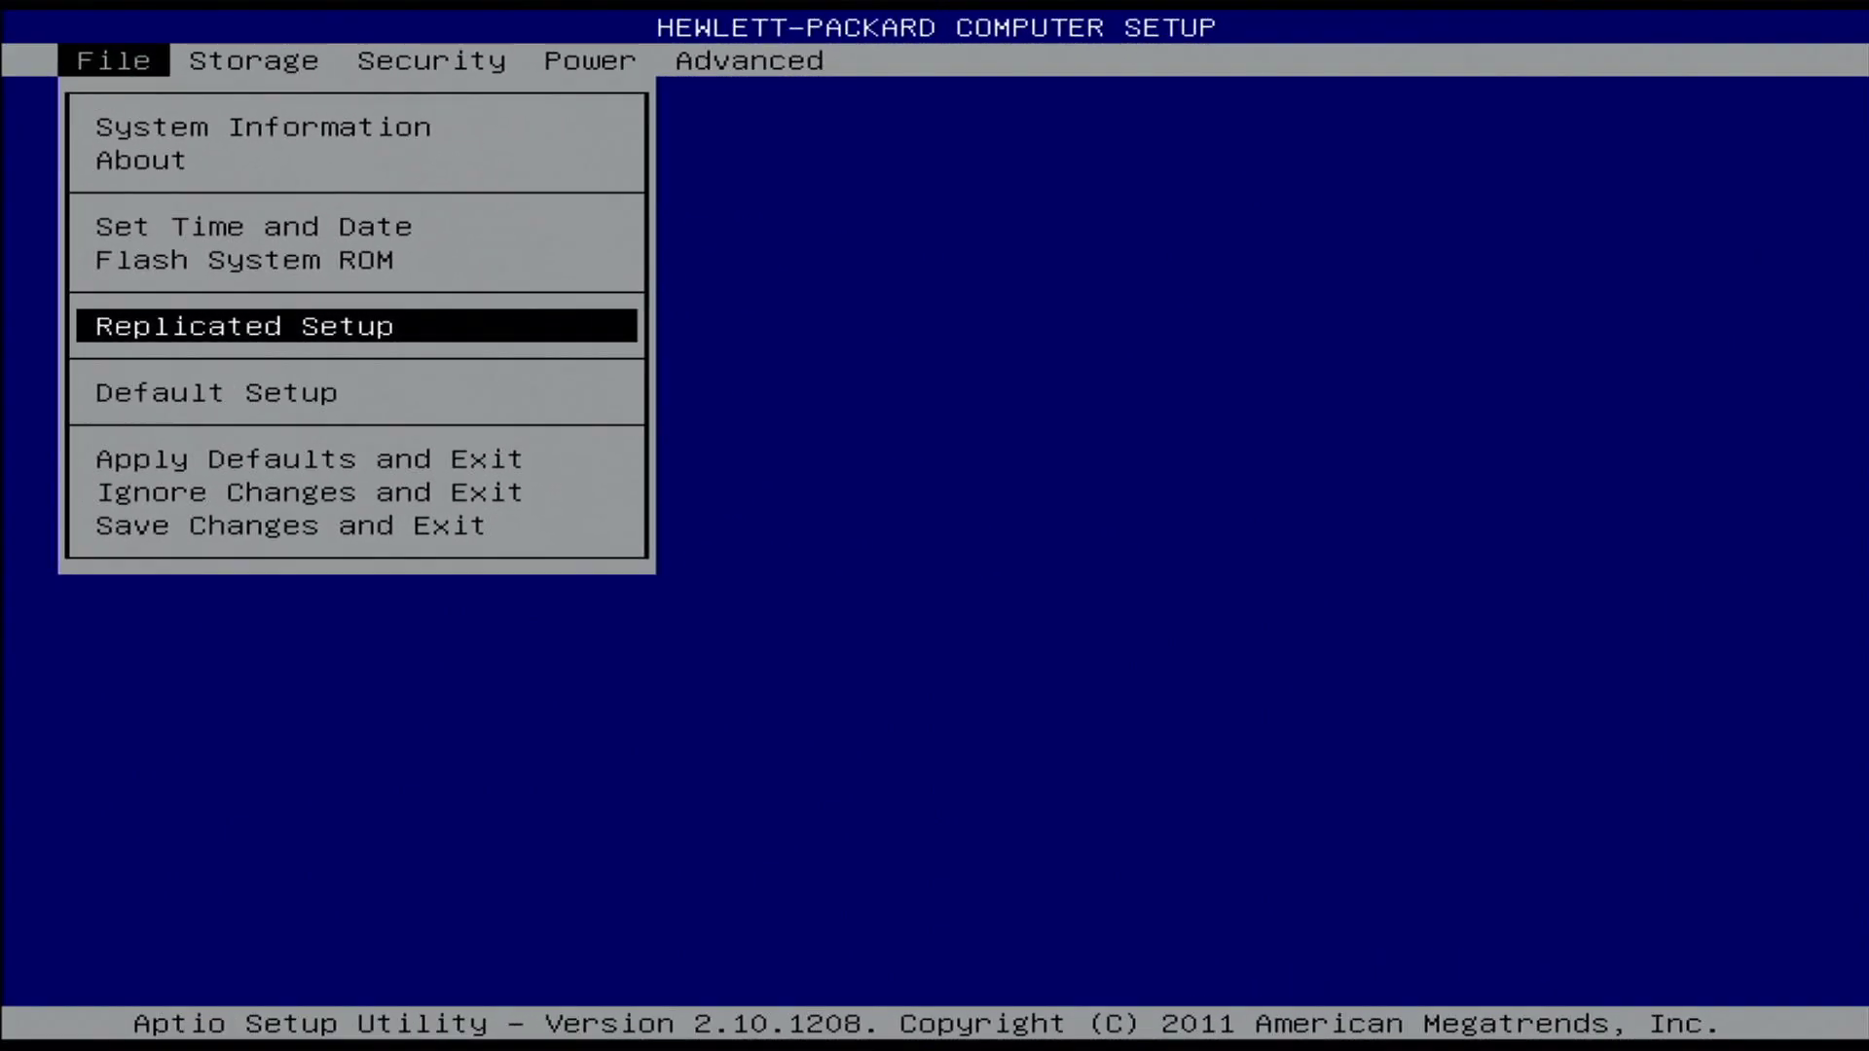
key(Return)
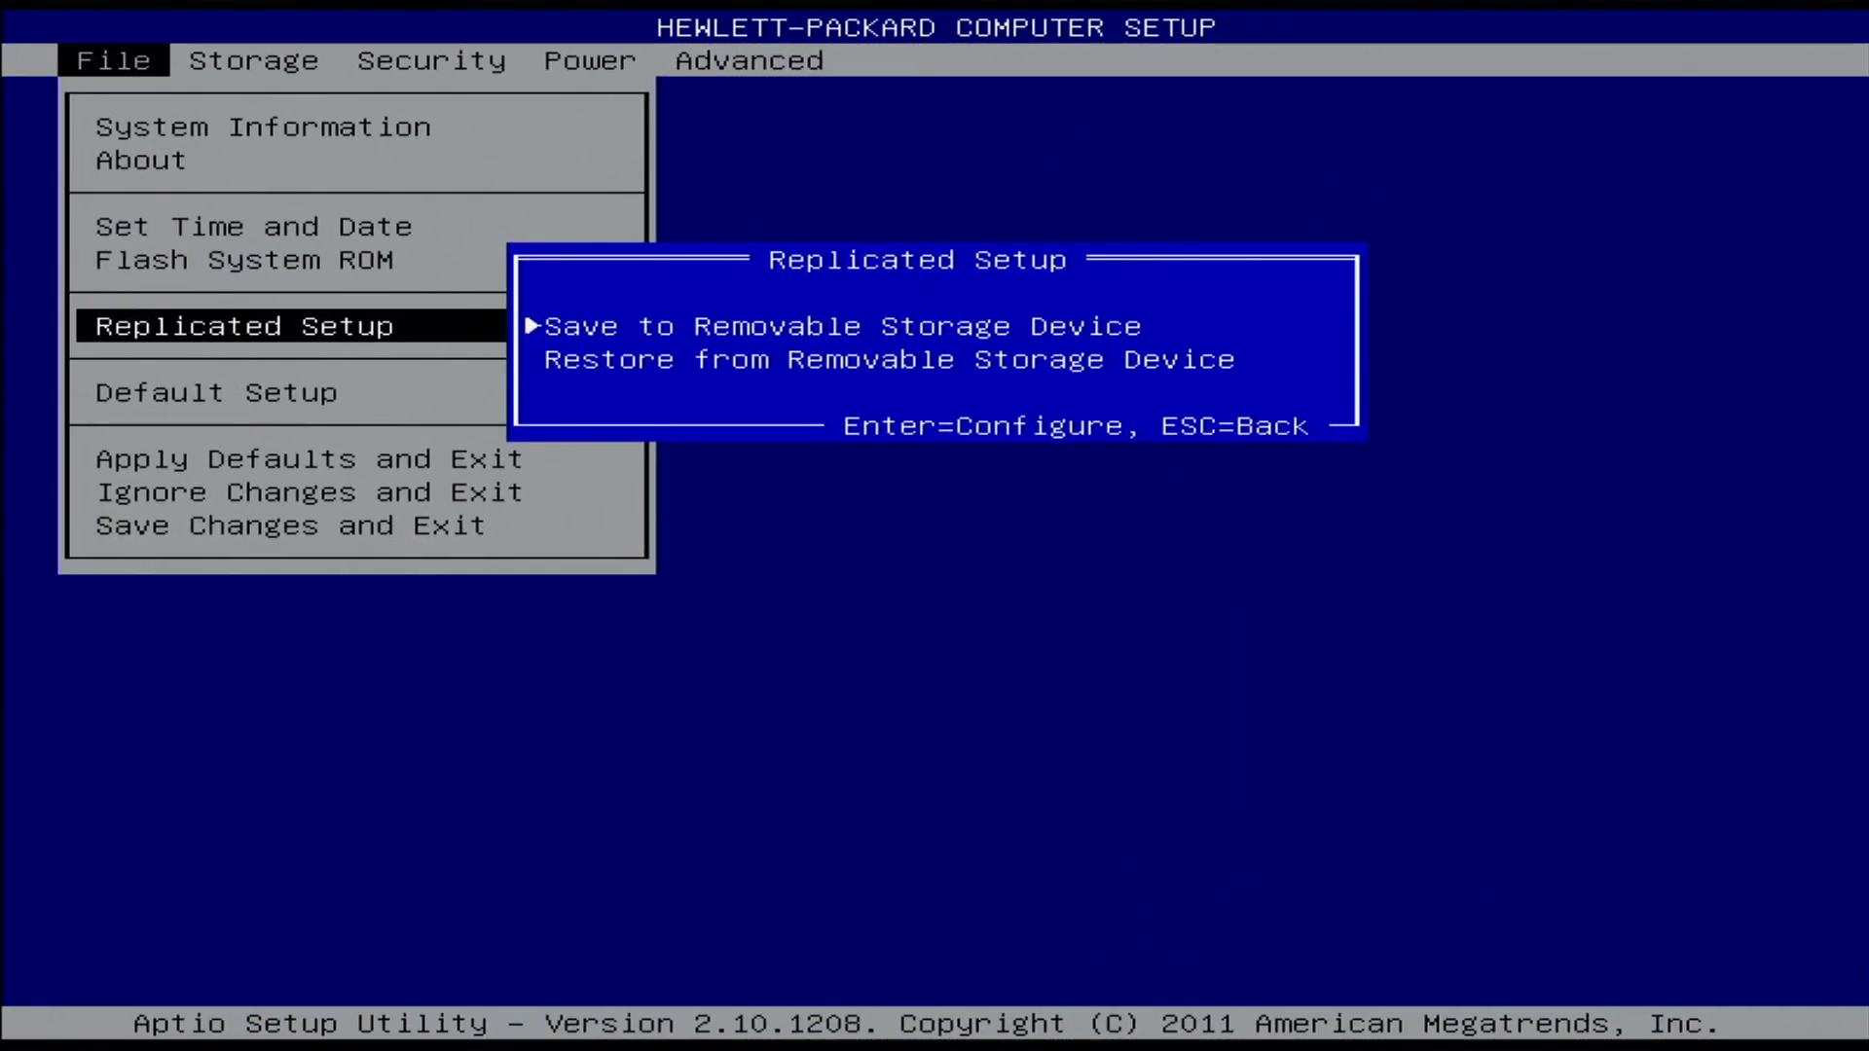
key(Return)
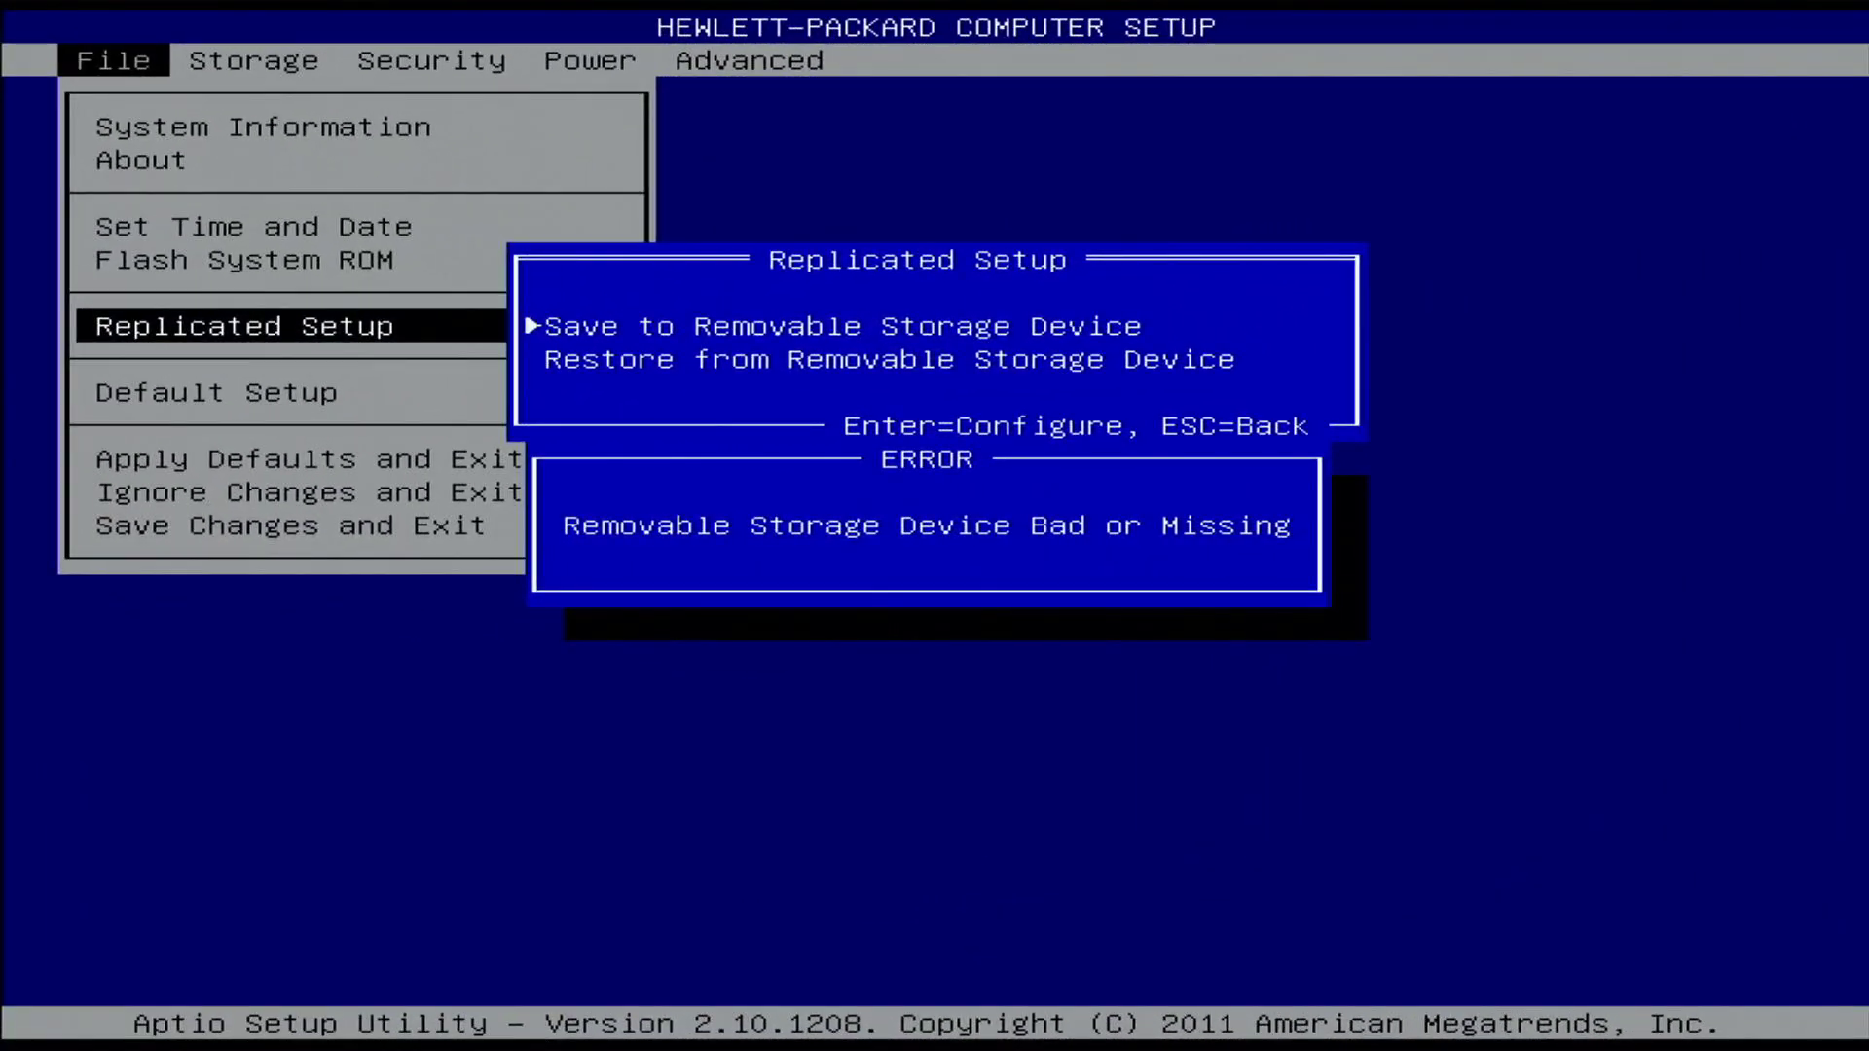
key(Return)
key(Down)
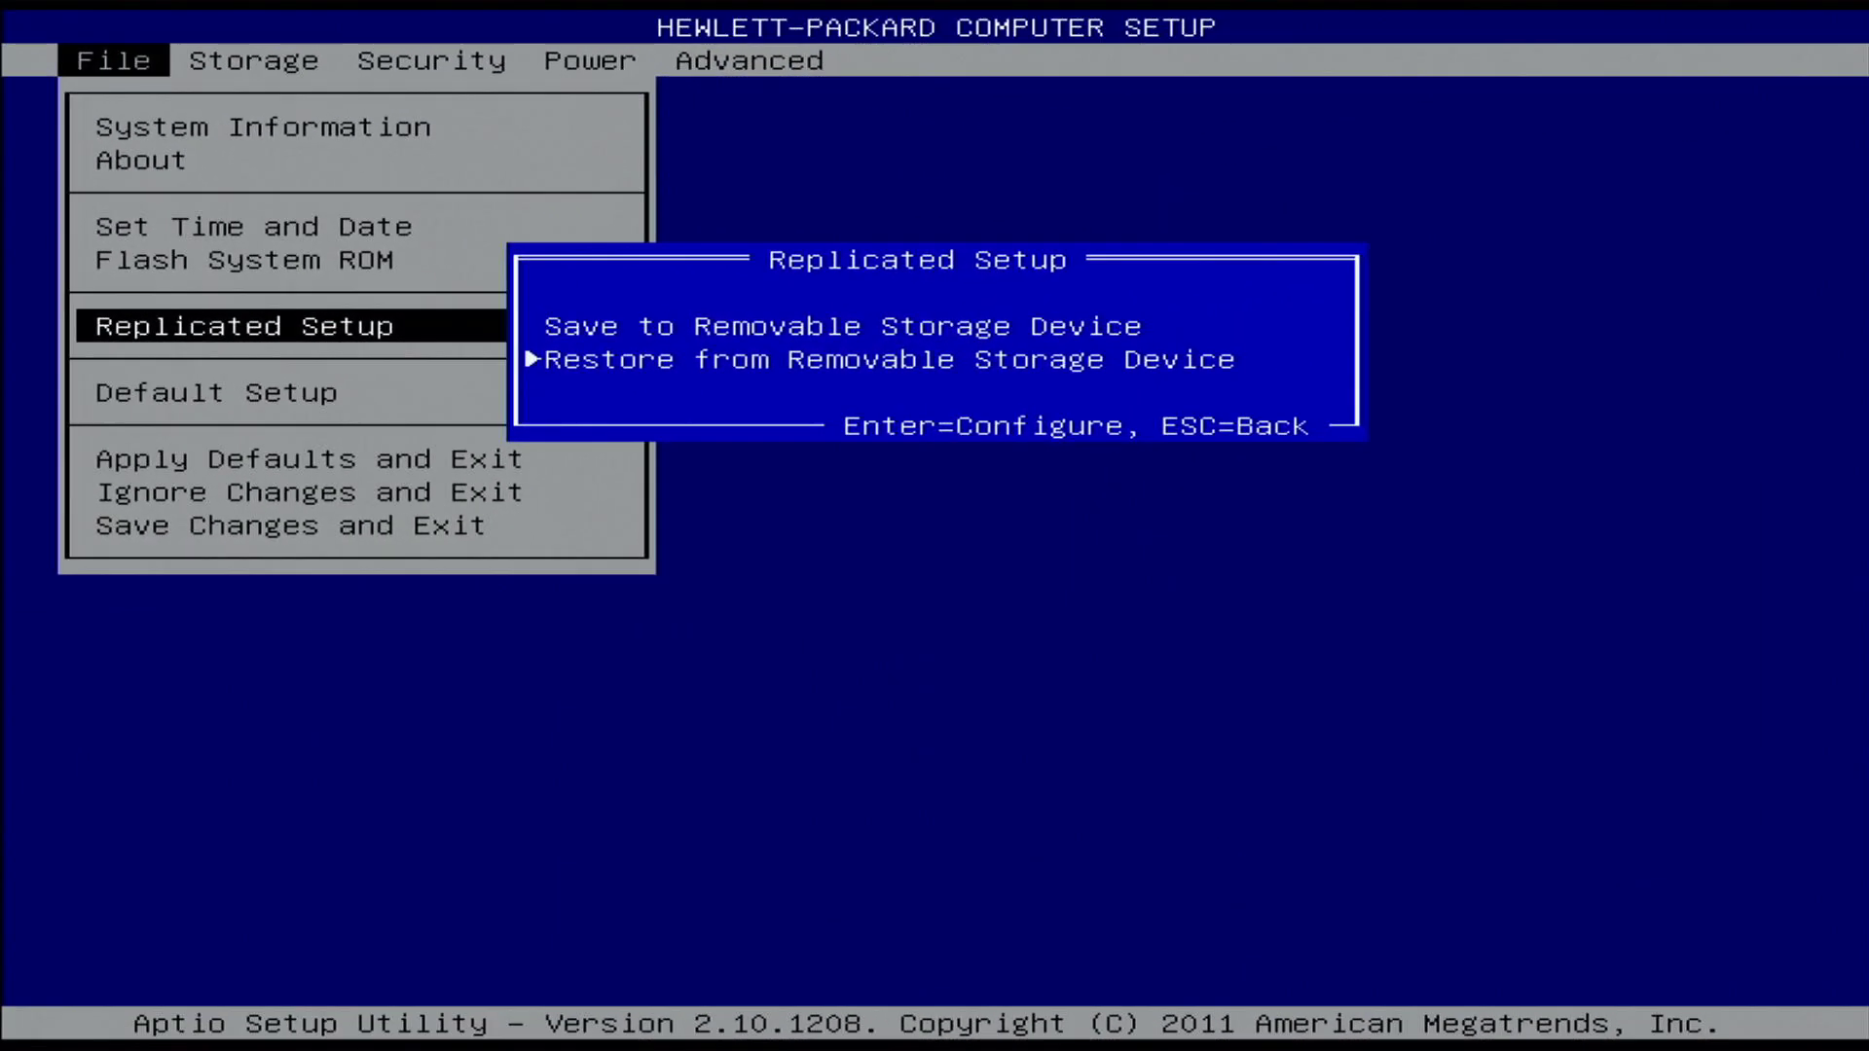
key(Return)
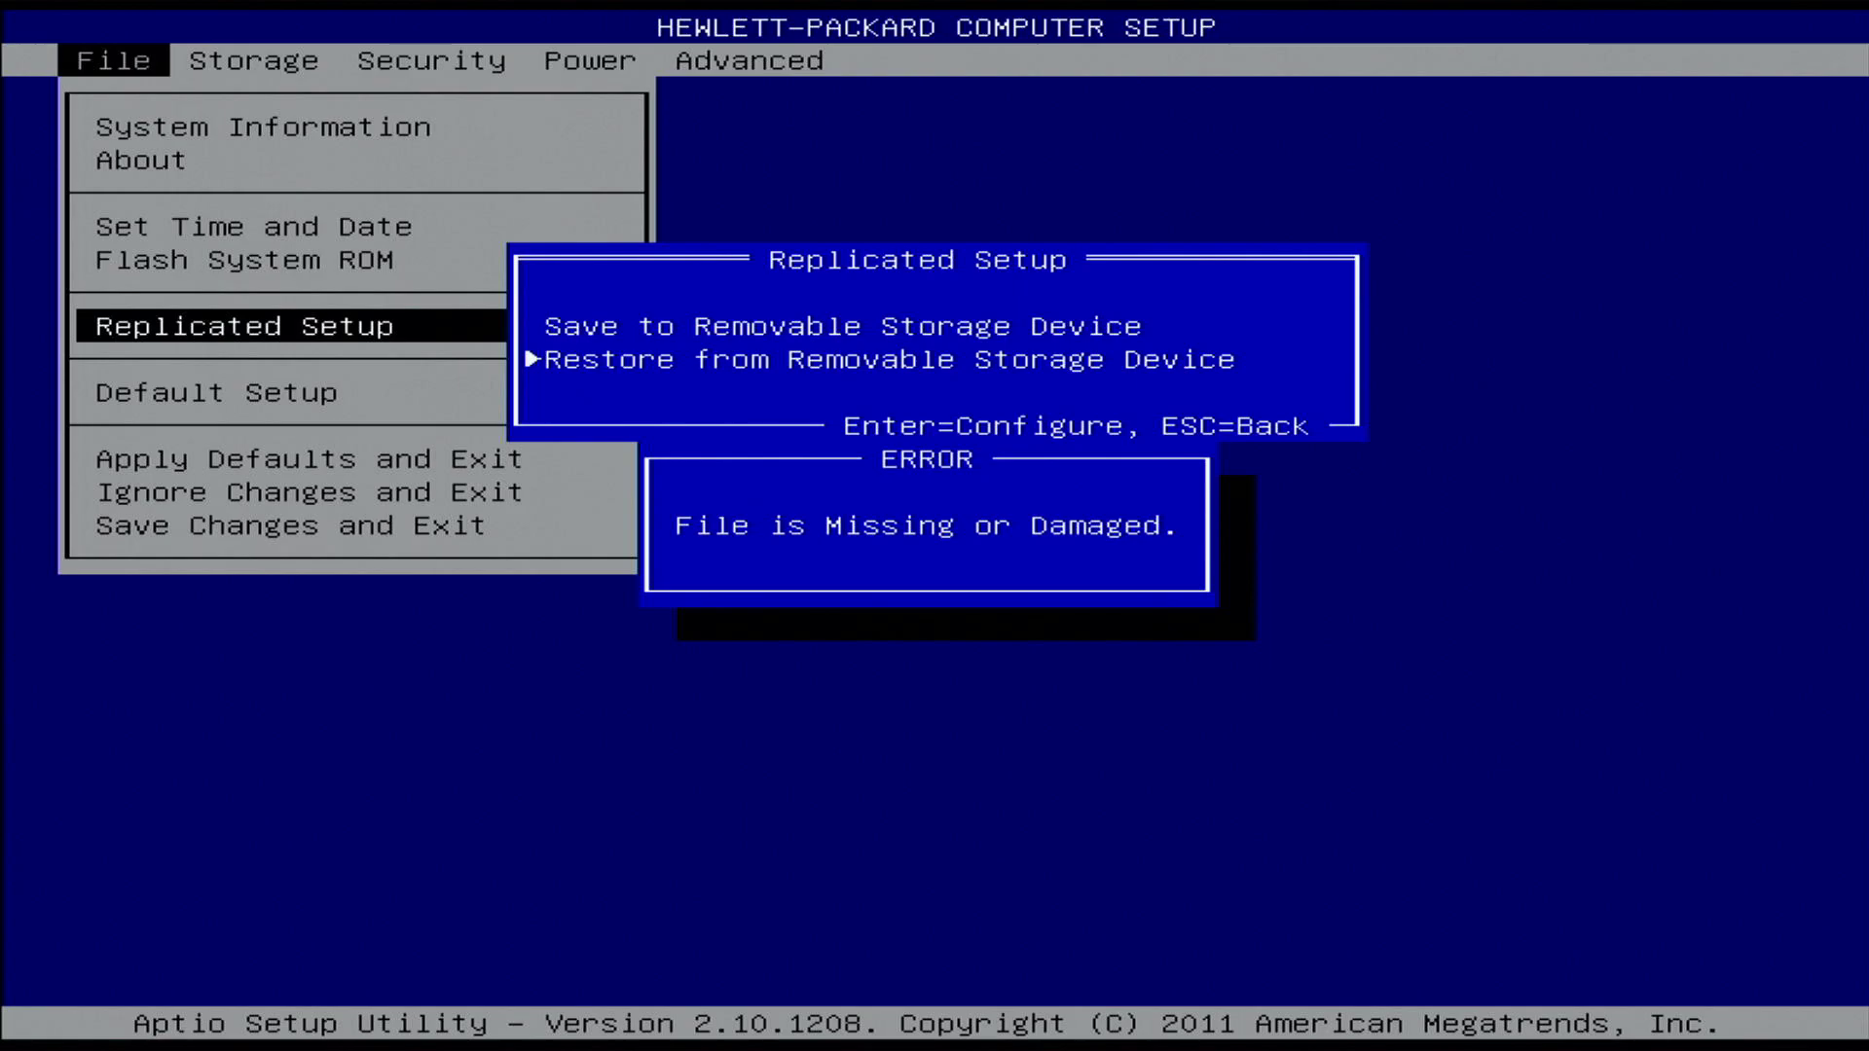
key(Escape)
key(Escape)
Save the current settings as the default setup
key(Down)
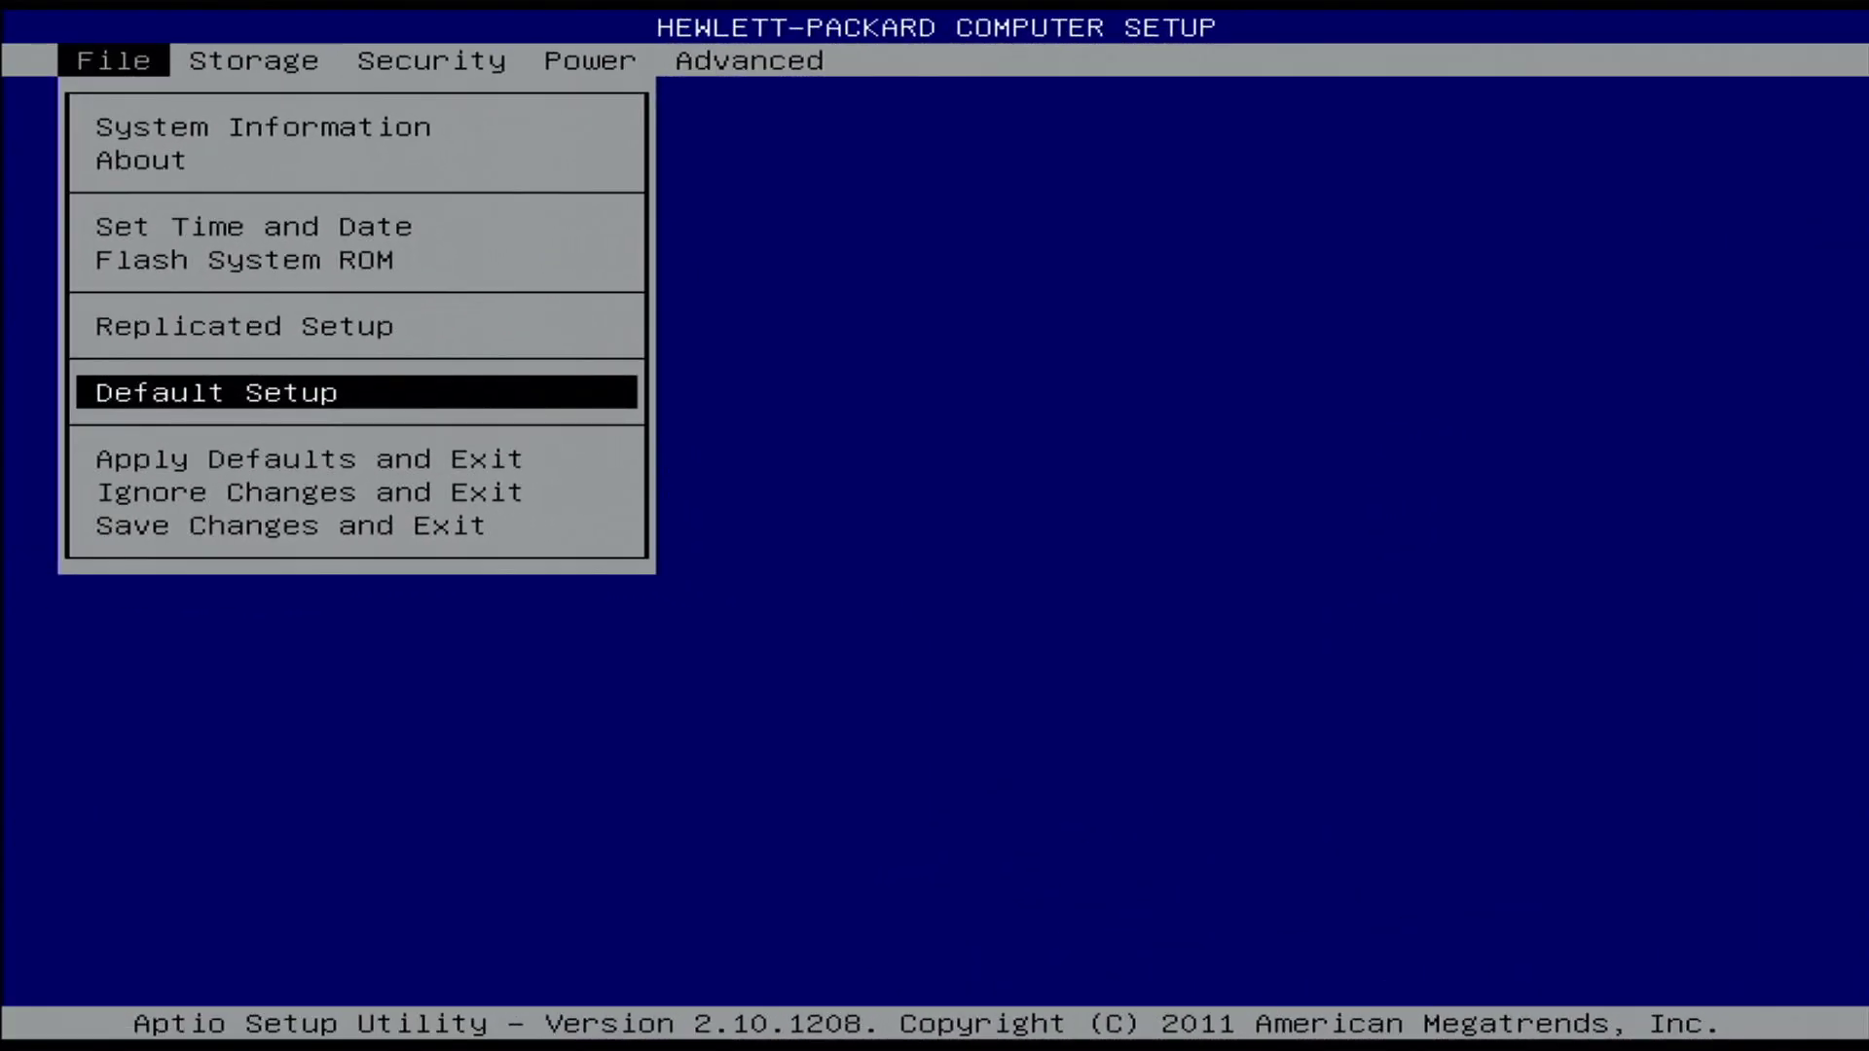
key(Return)
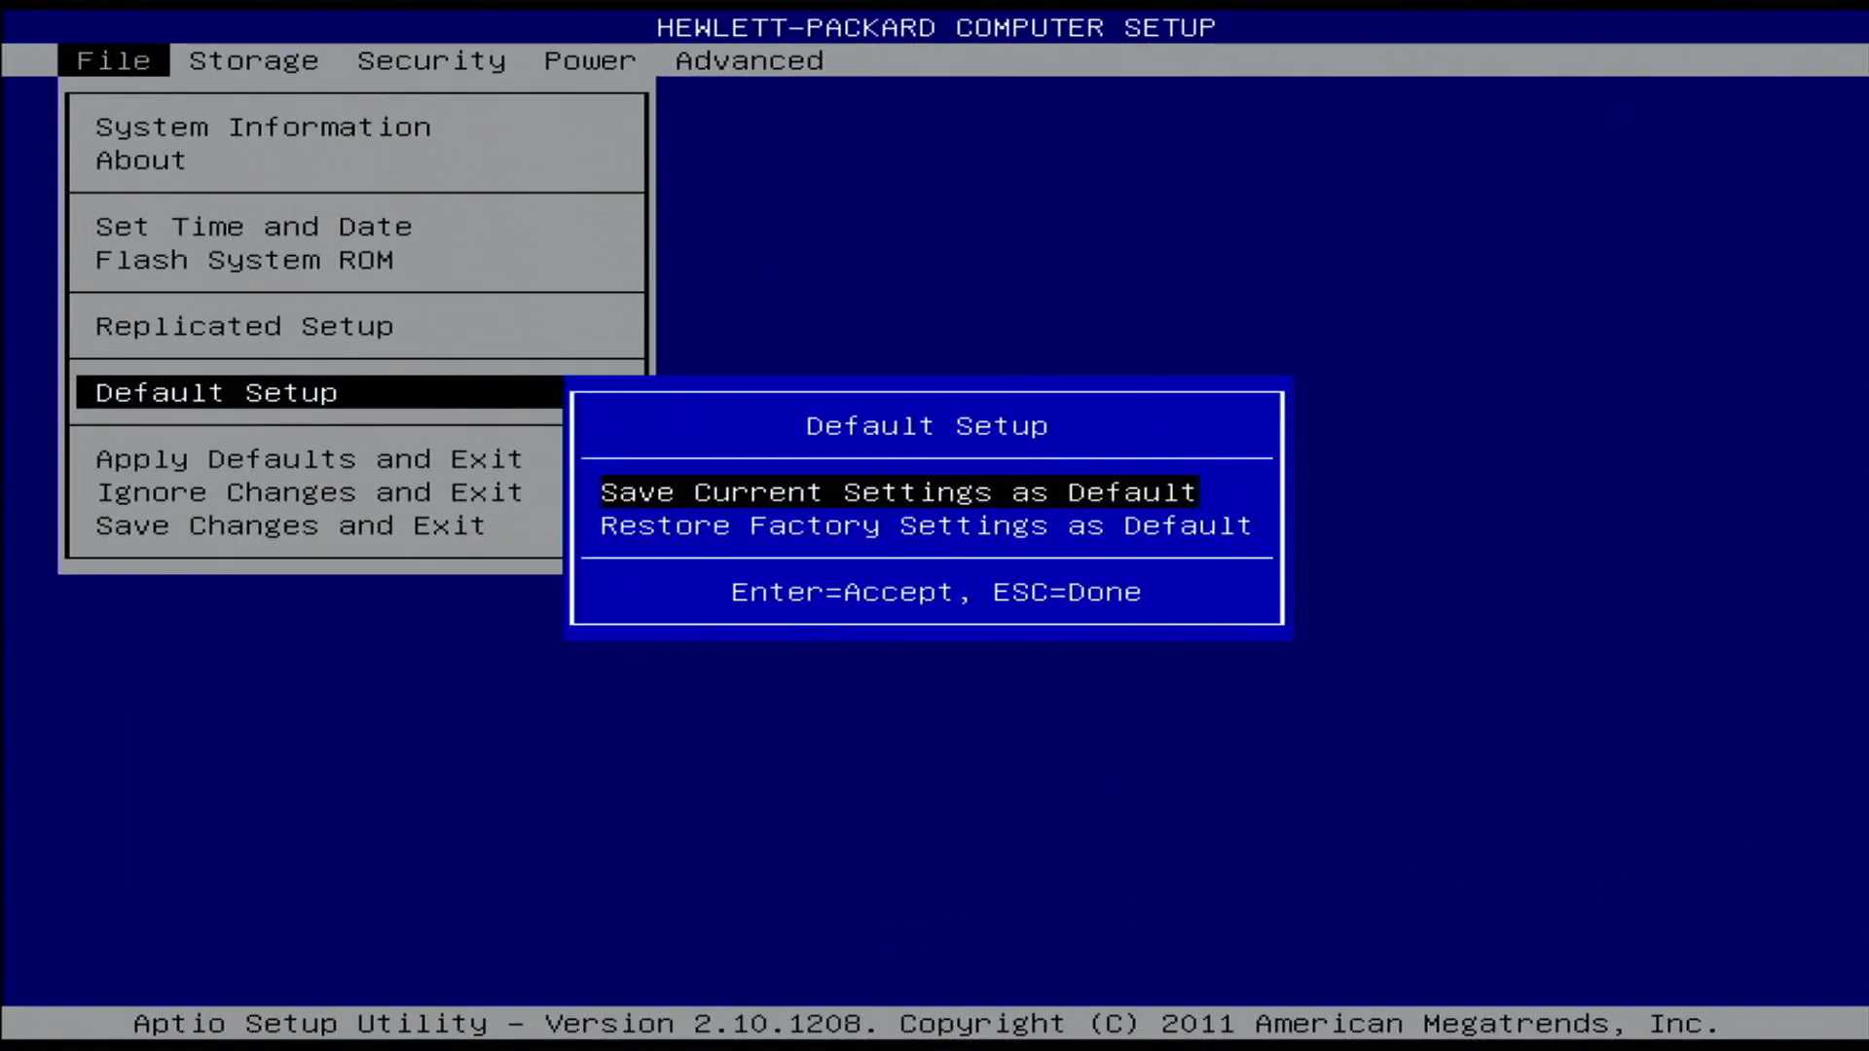
key(Return)
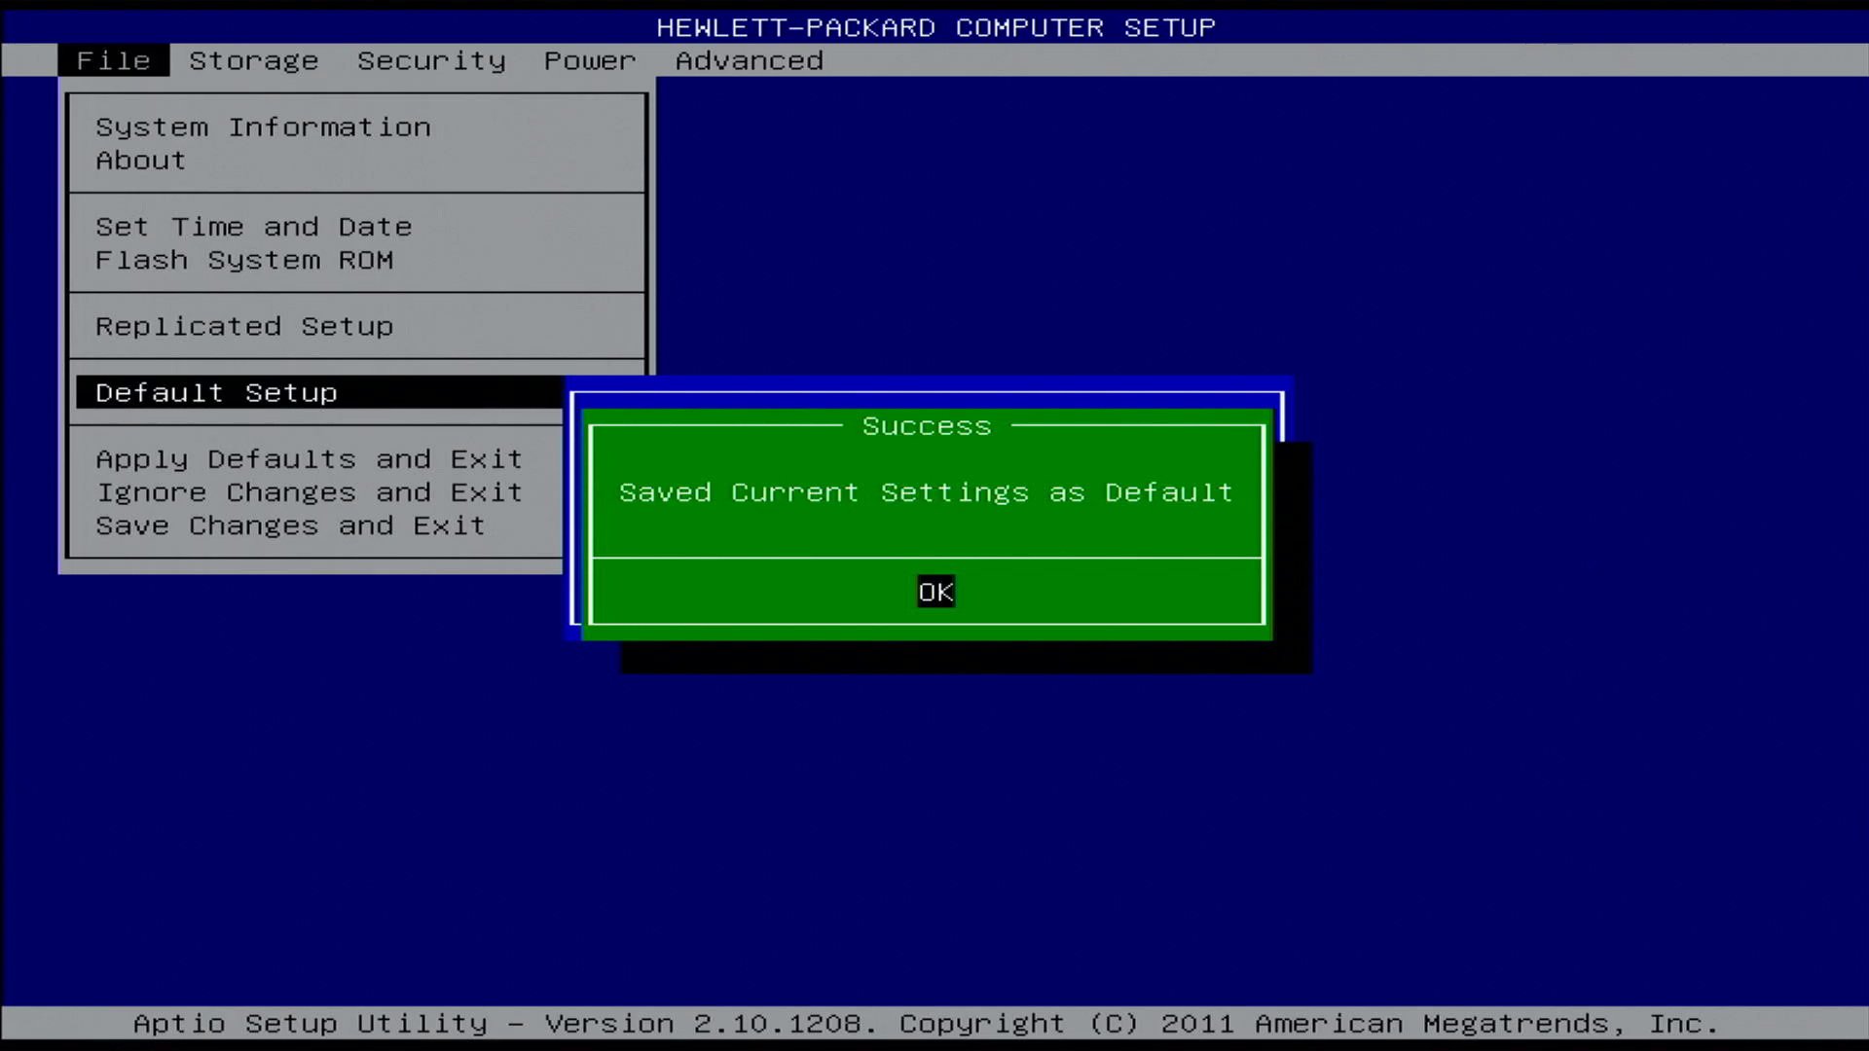
key(Return)
Restore the factory settings as the default and leave the Default Setup options
key(Down)
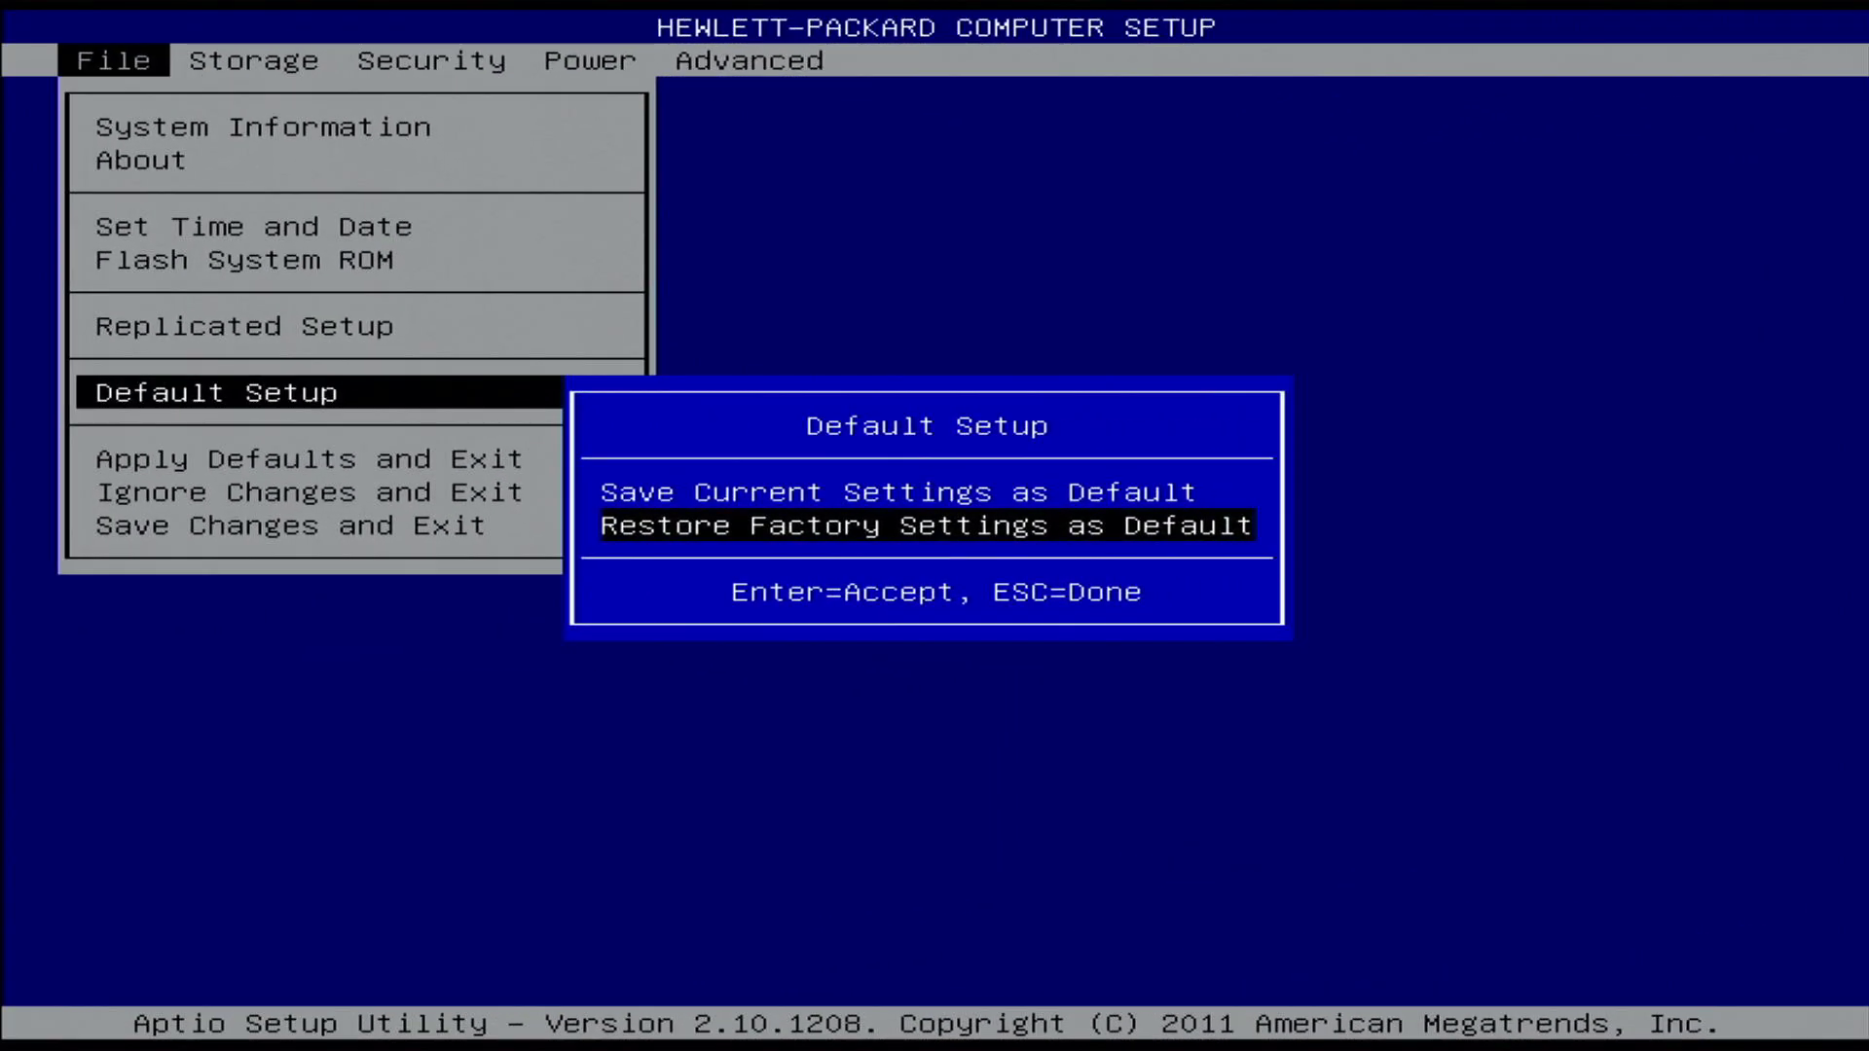
key(Return)
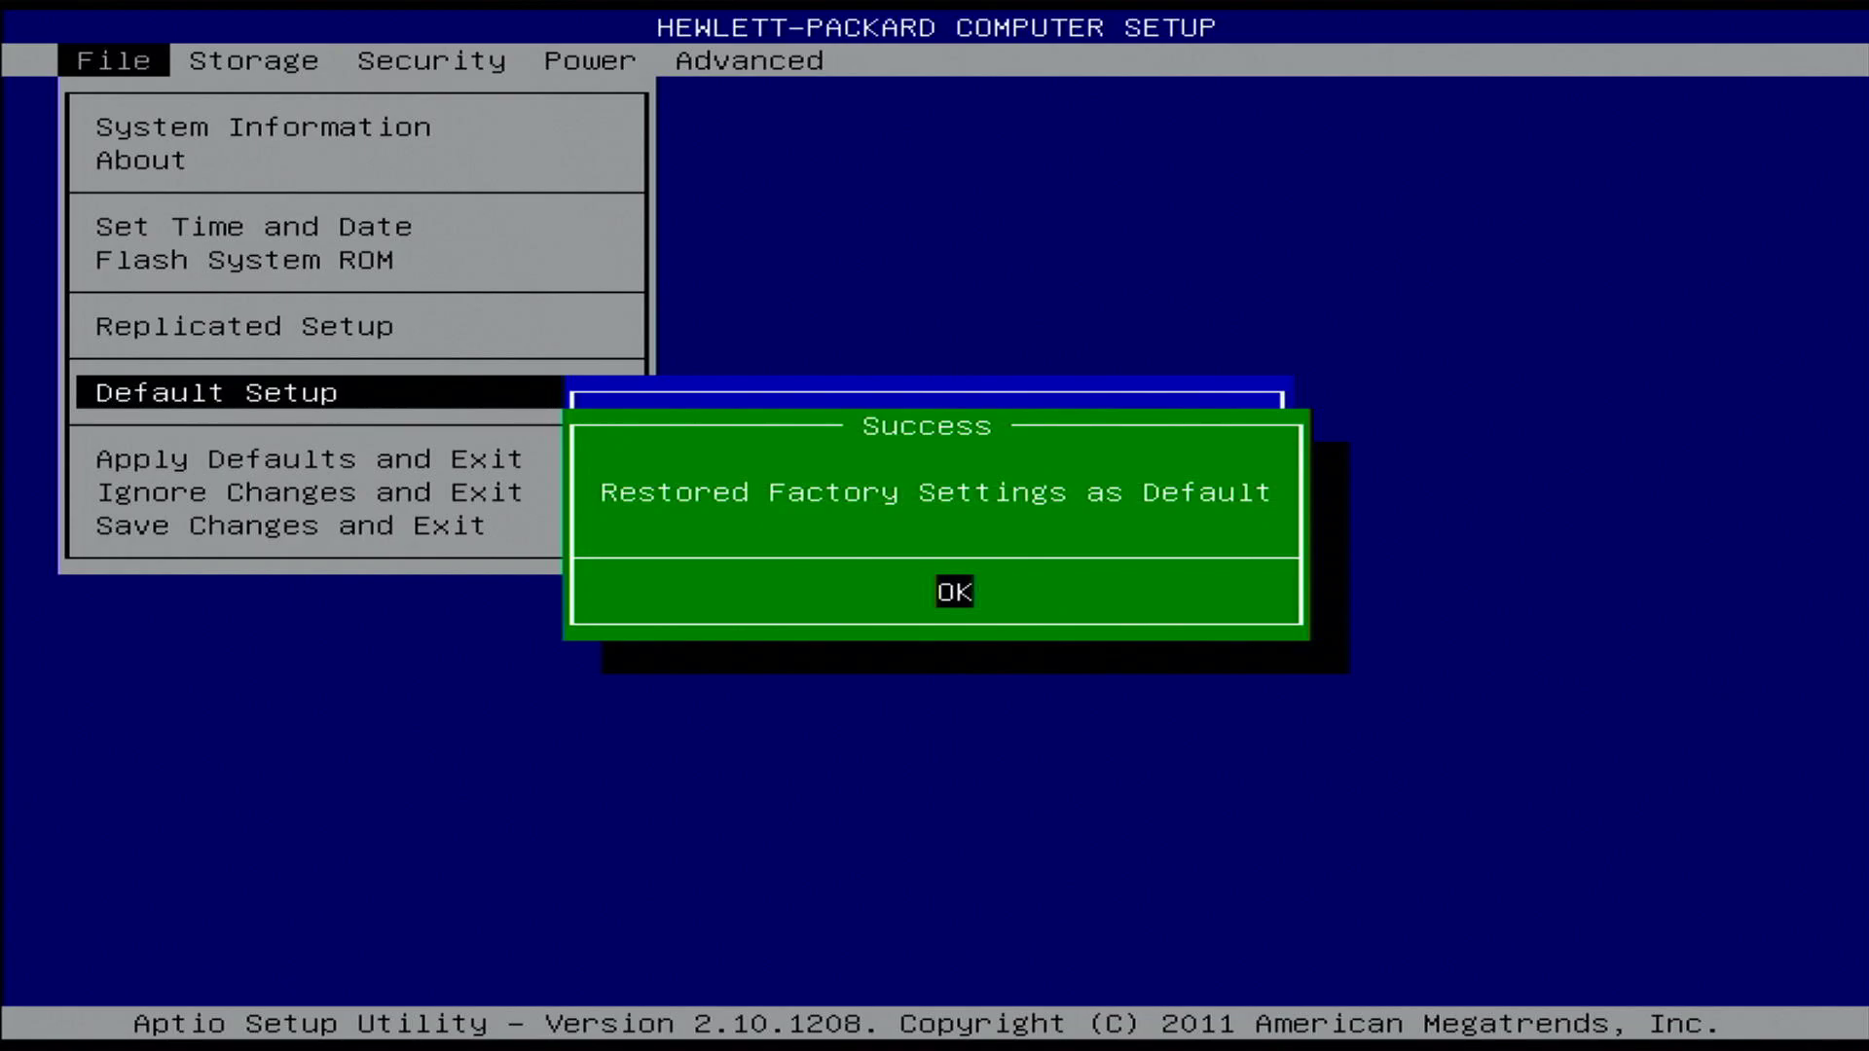
key(Return)
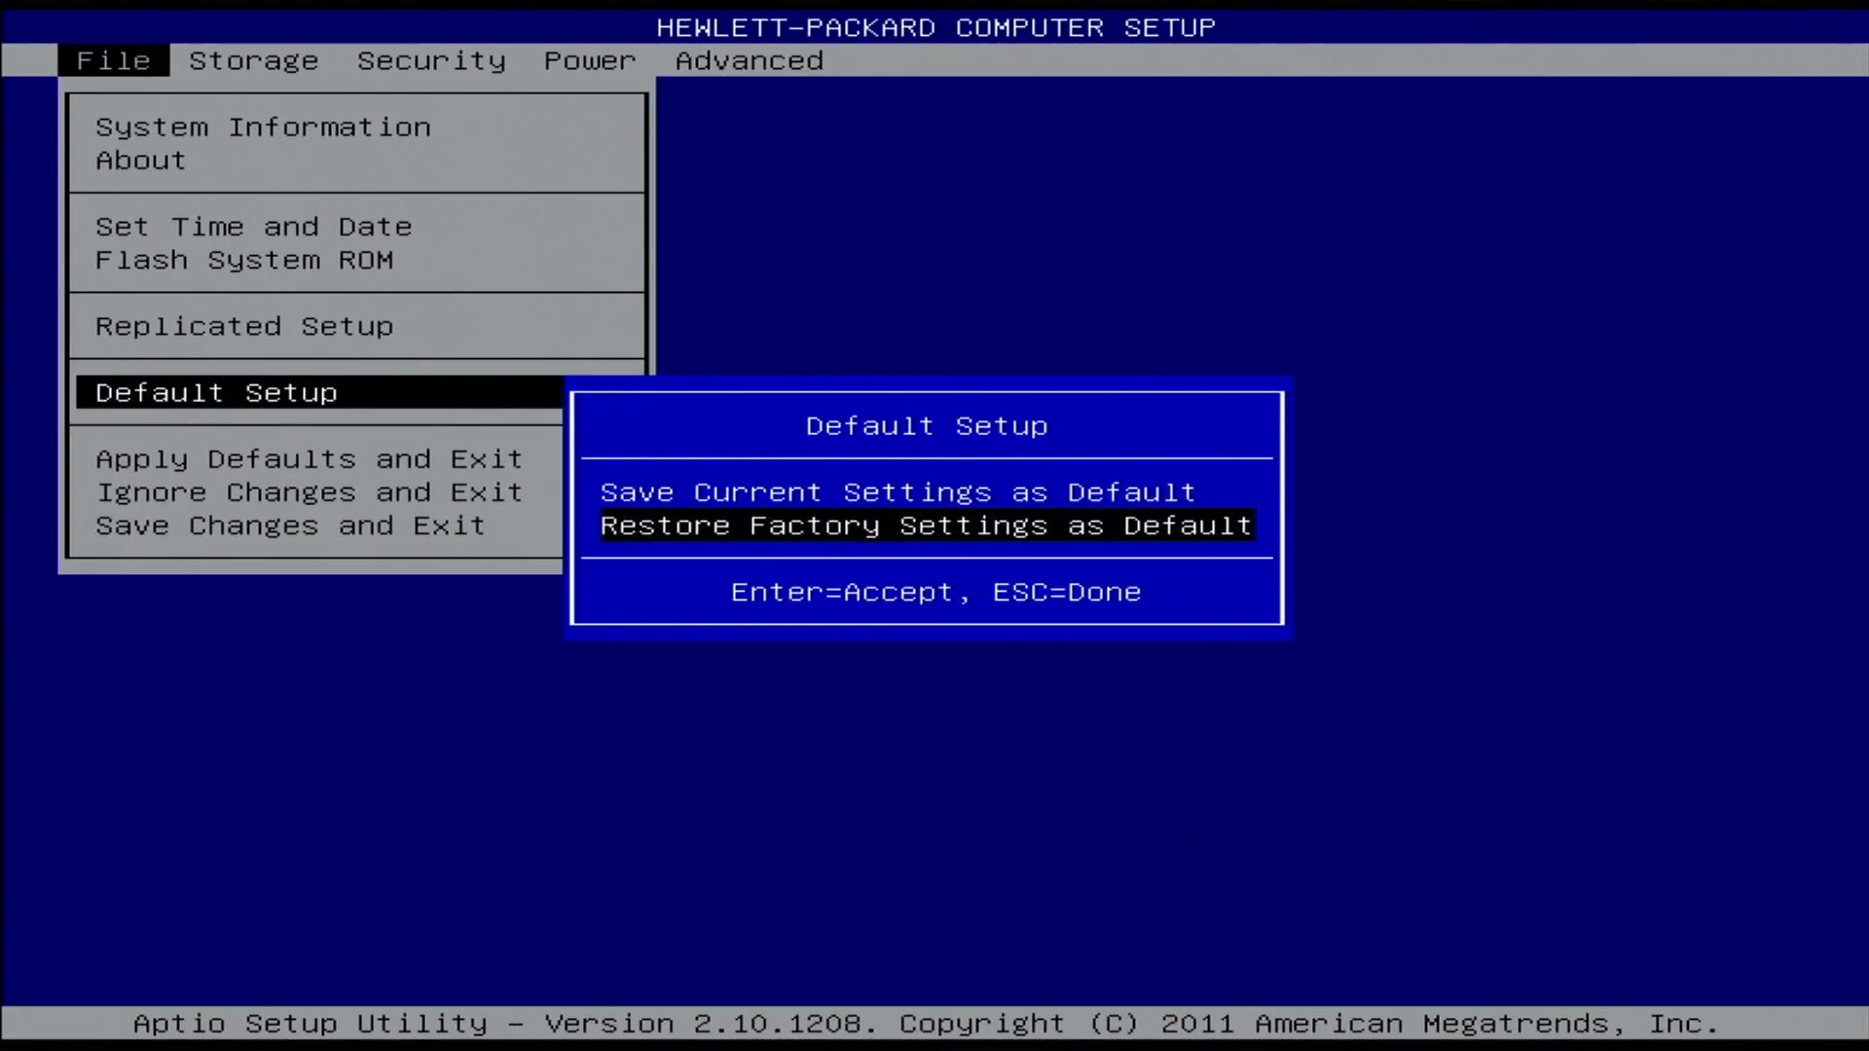
key(Escape)
Look at the exit prompts for applying defaults, ignoring changes and saving changes, cancelling each one
key(Down)
key(Return)
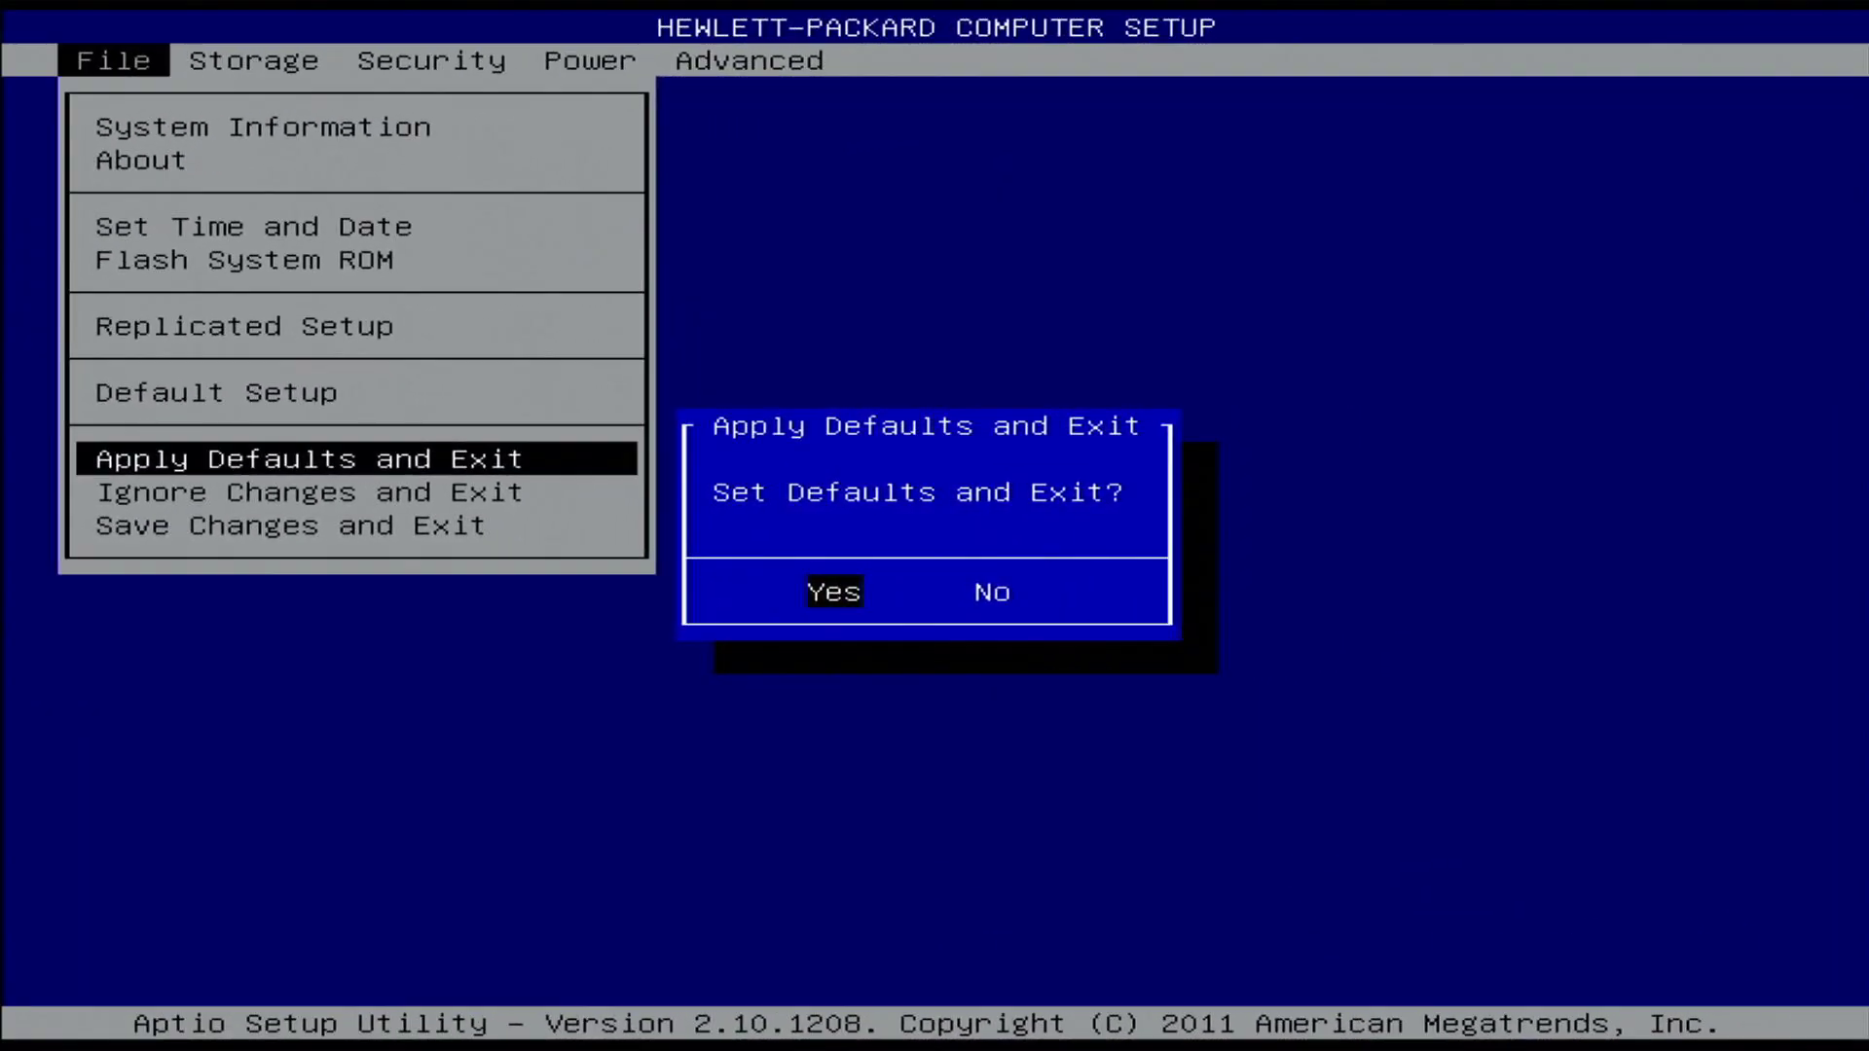
key(Escape)
key(Down)
key(Return)
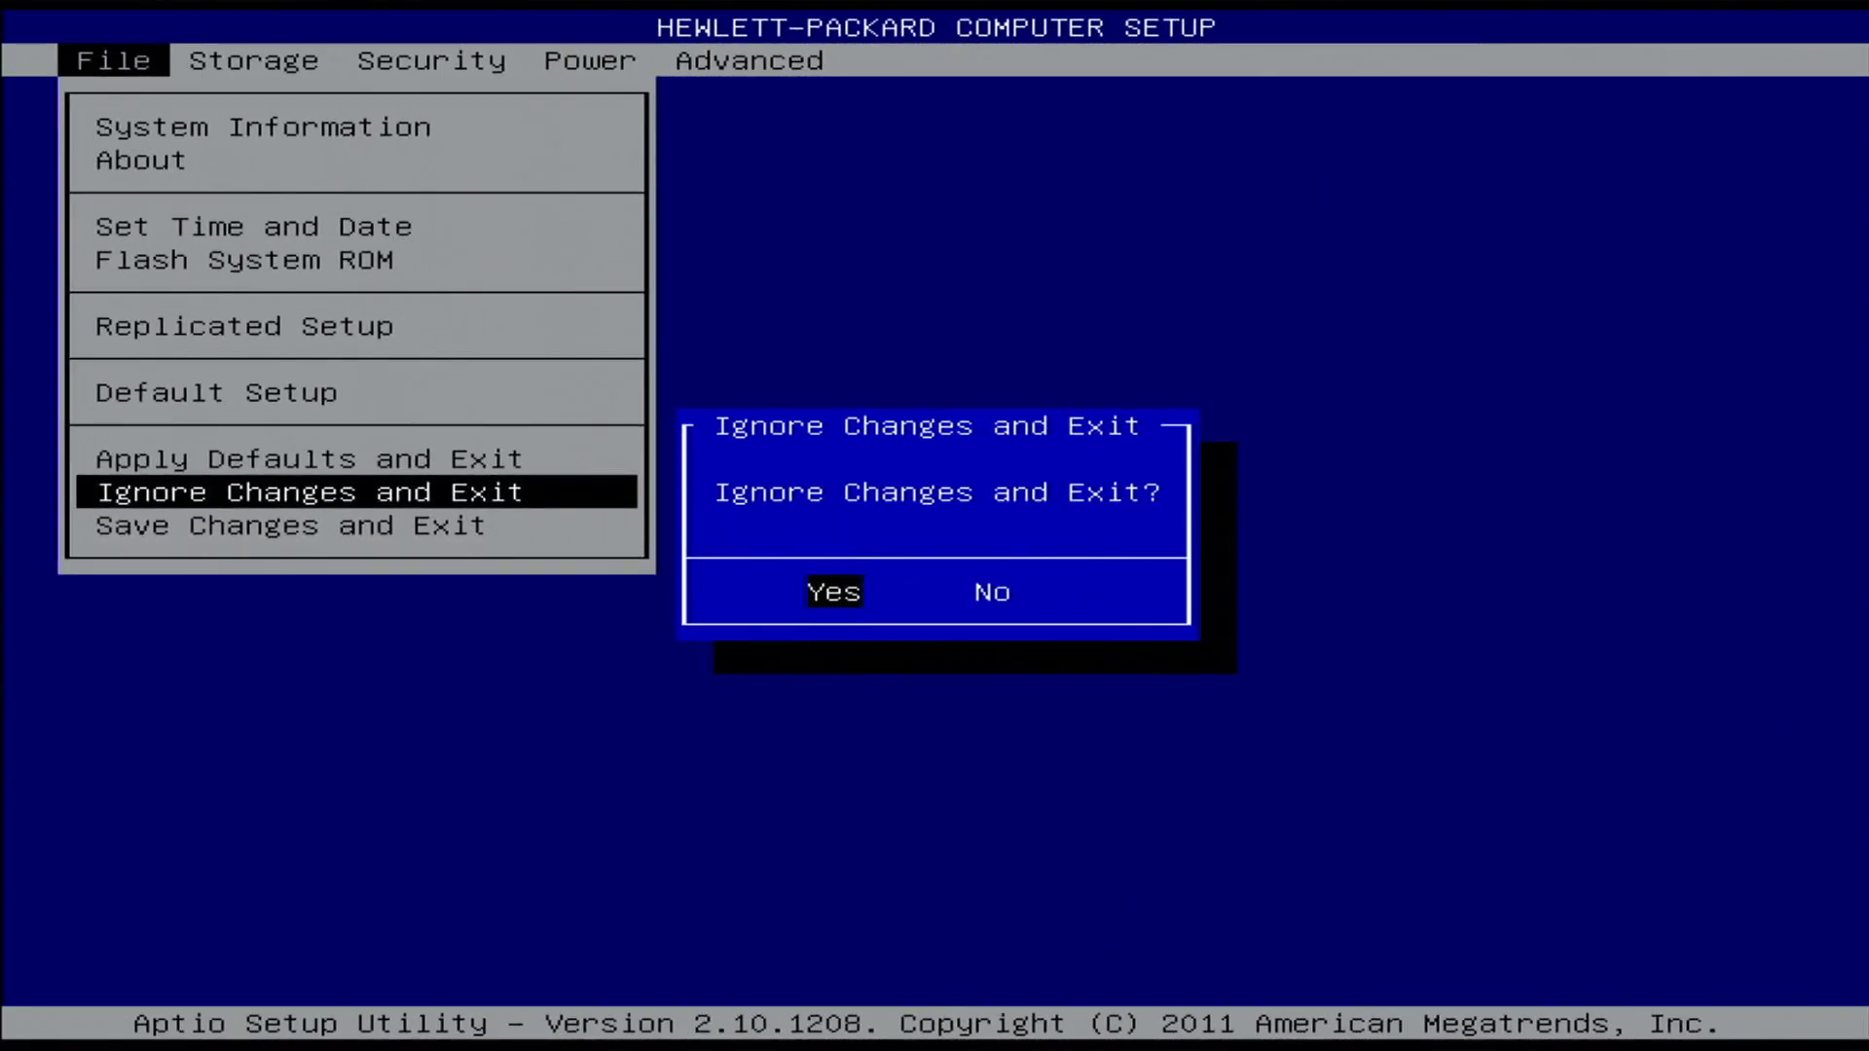
key(Escape)
key(Down)
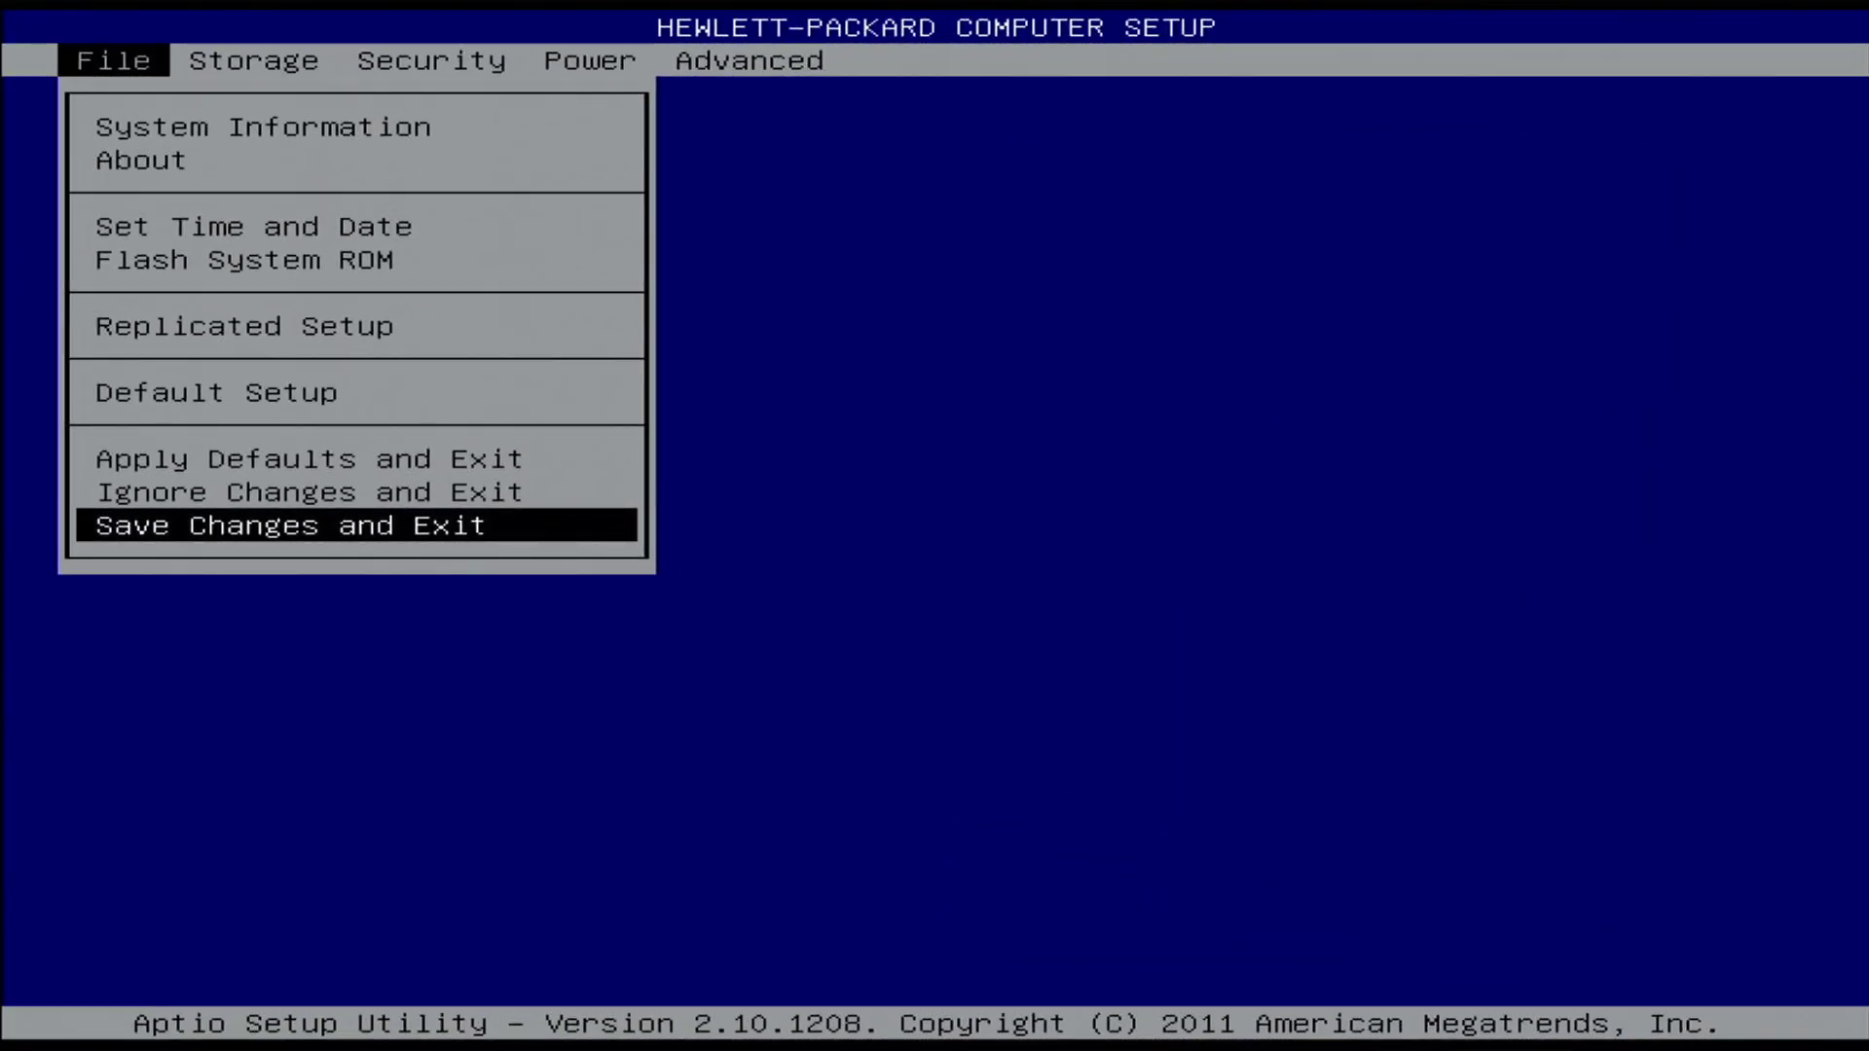
key(Return)
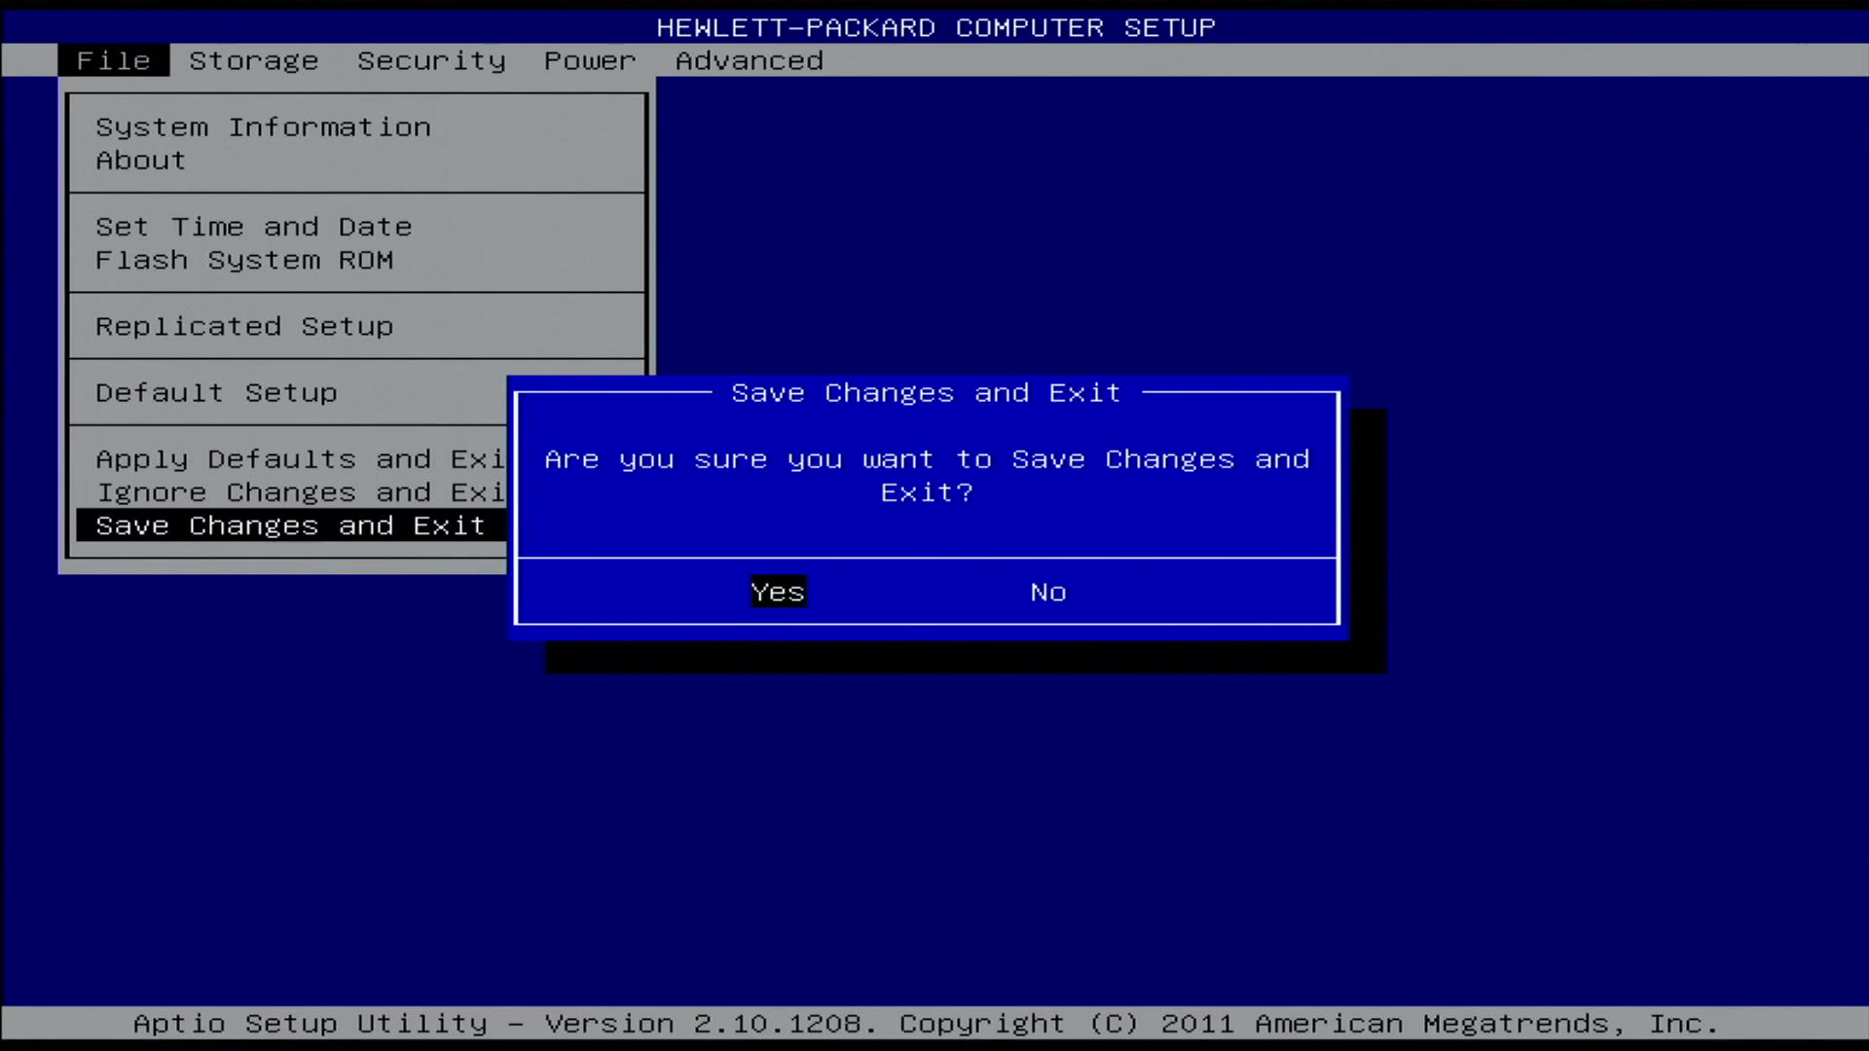
key(Escape)
Examine the SATA0 hard disk's details and cycle through its translation modes, cancelling without a change
key(Right)
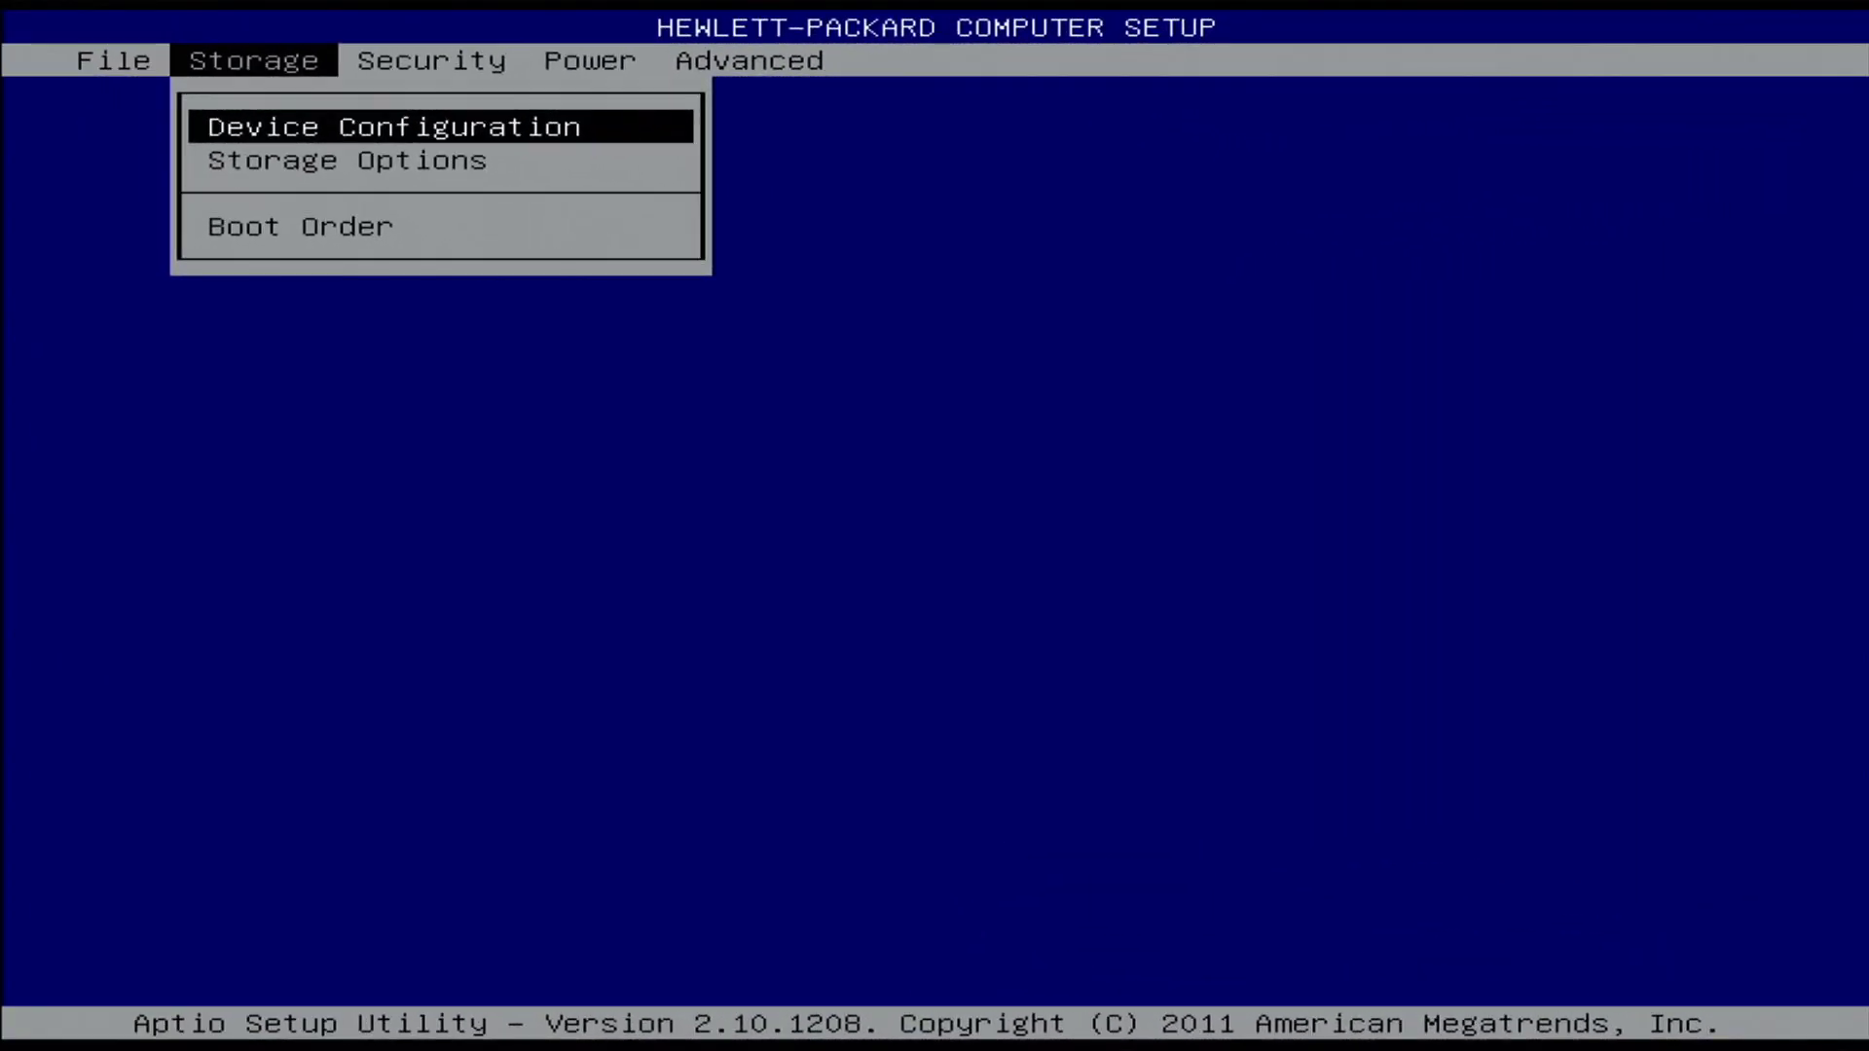
key(Return)
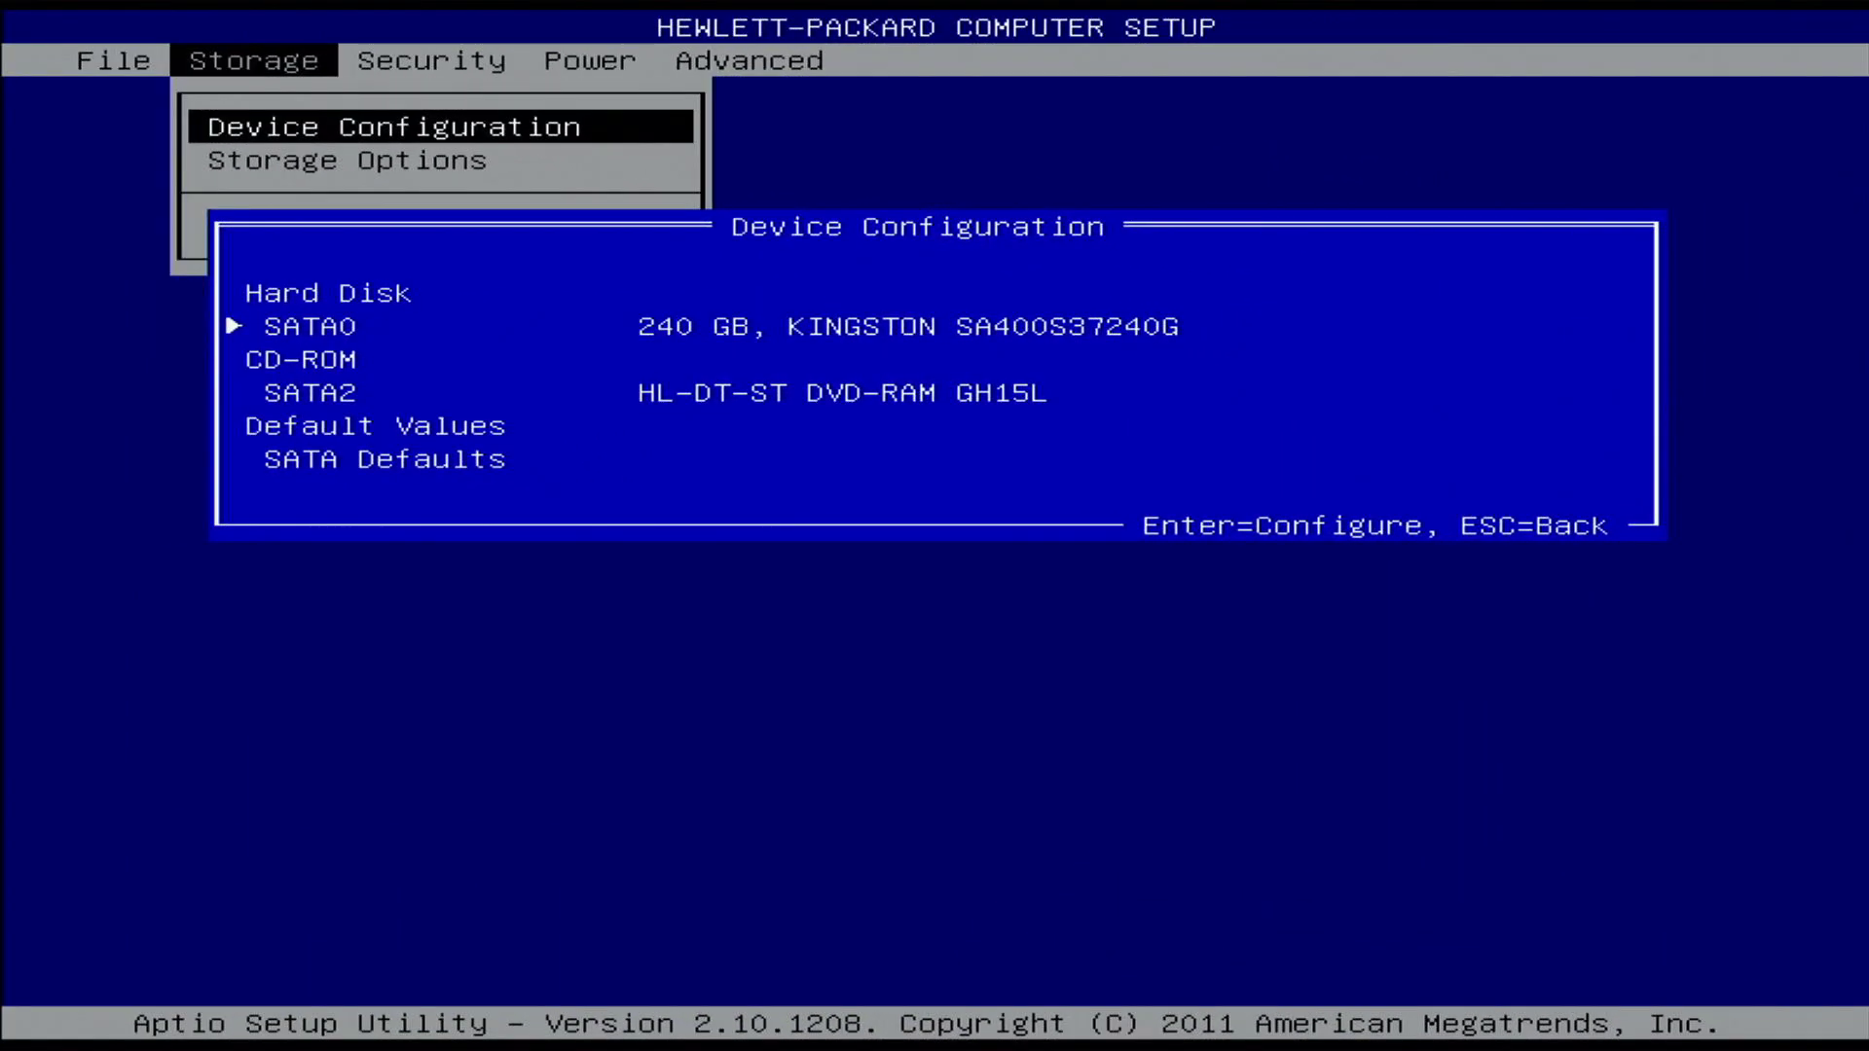
key(Return)
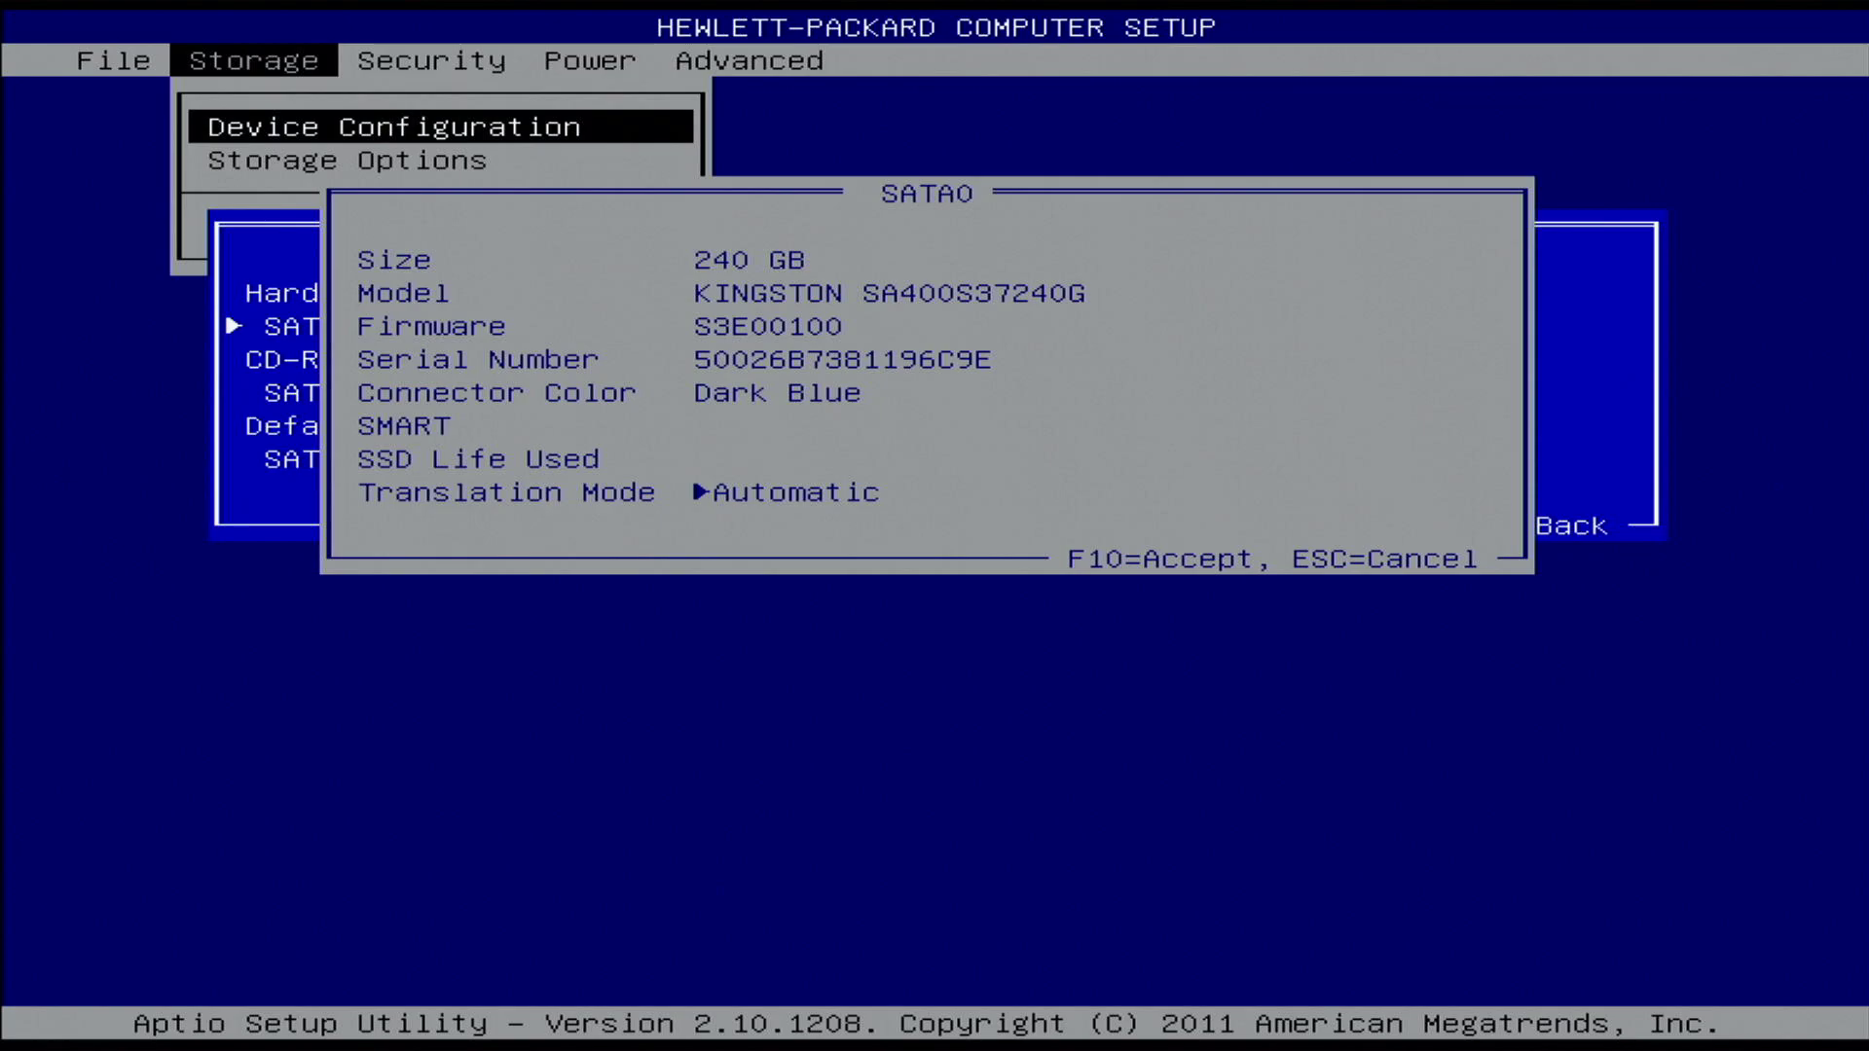
key(Right)
key(Right)
key(Right)
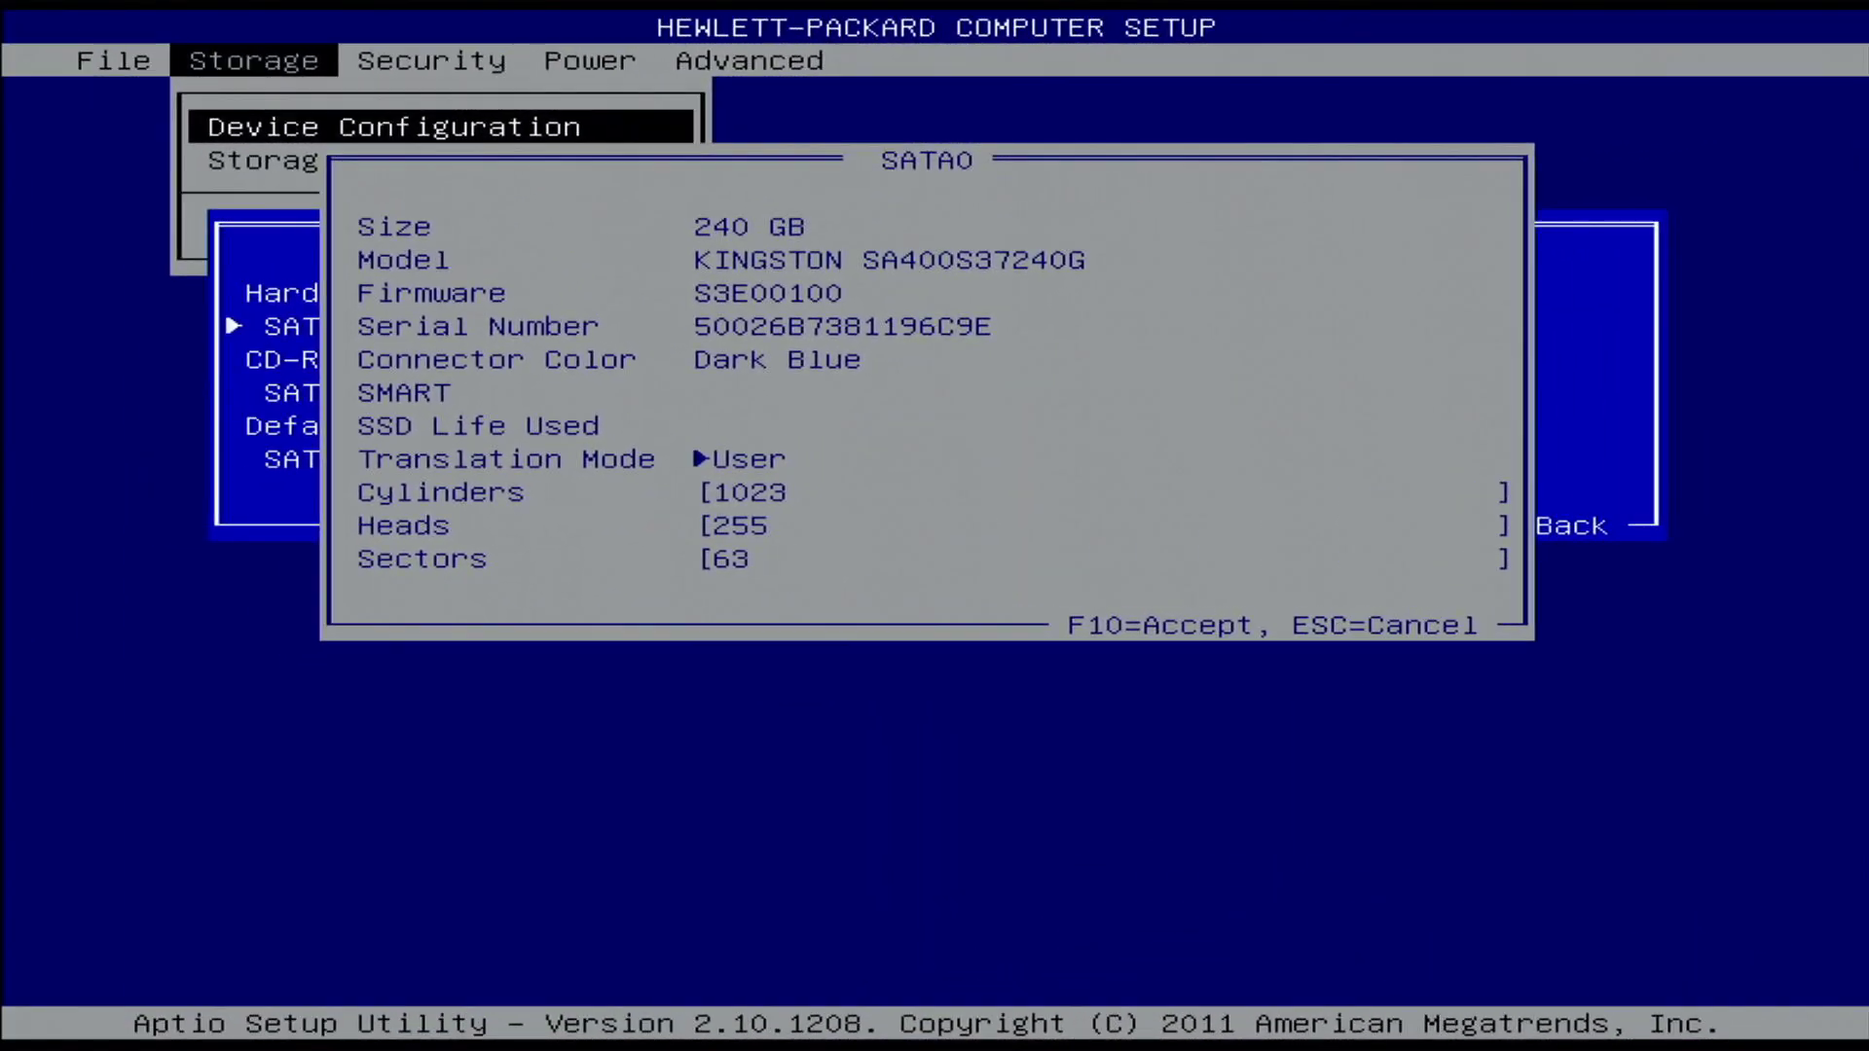
key(Right)
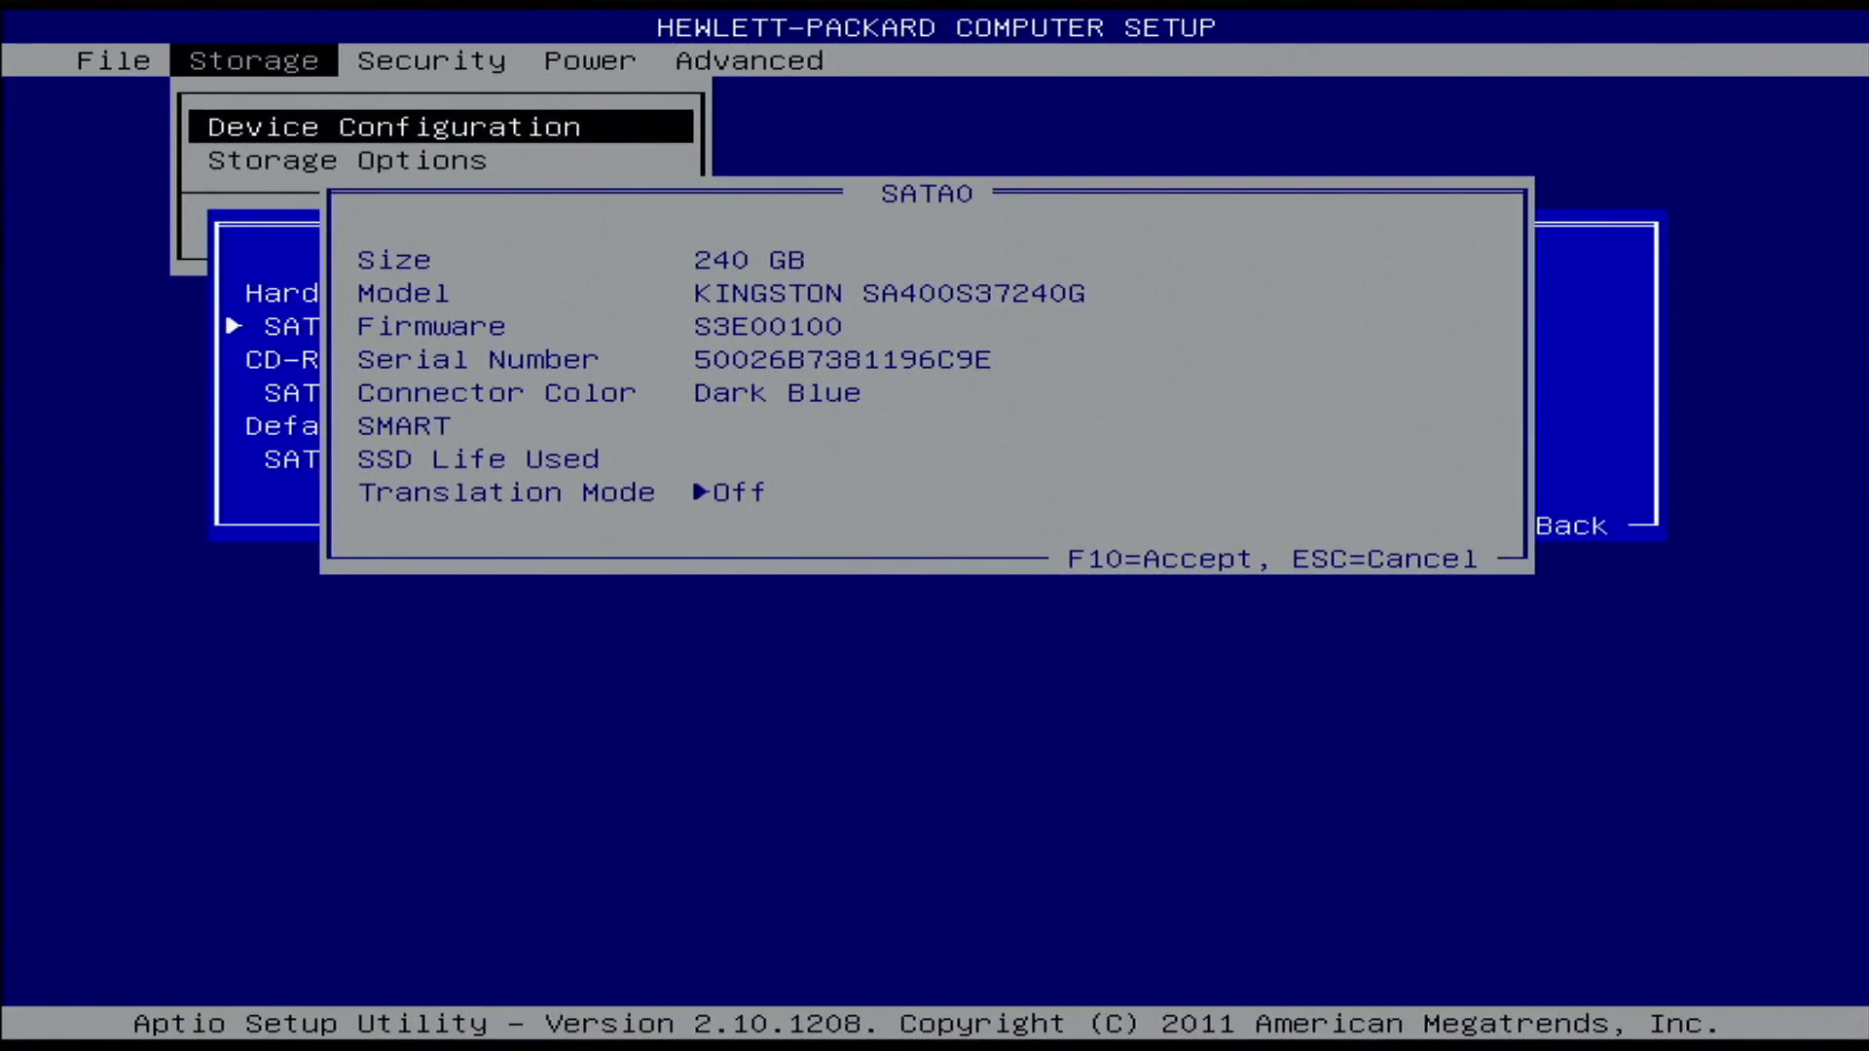
key(Right)
key(Escape)
View the device details of the SATA2 DVD drive and close them
key(Down)
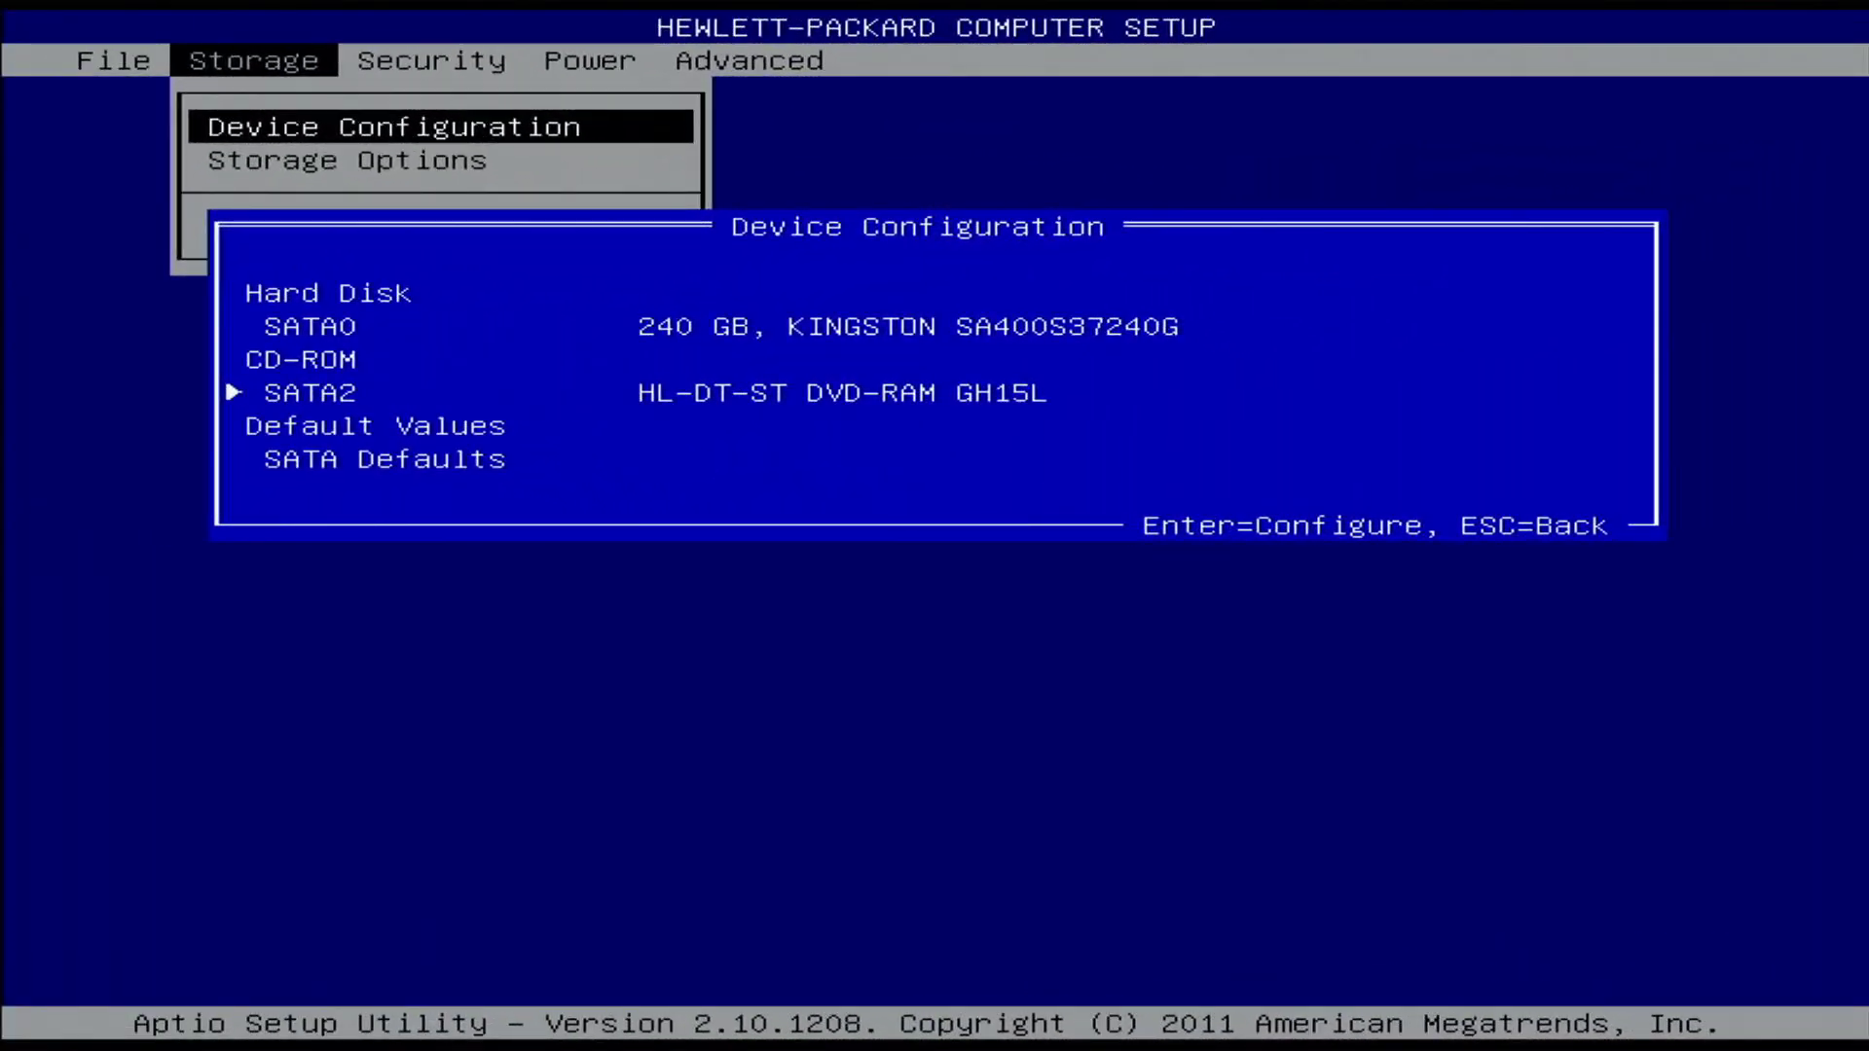
key(Return)
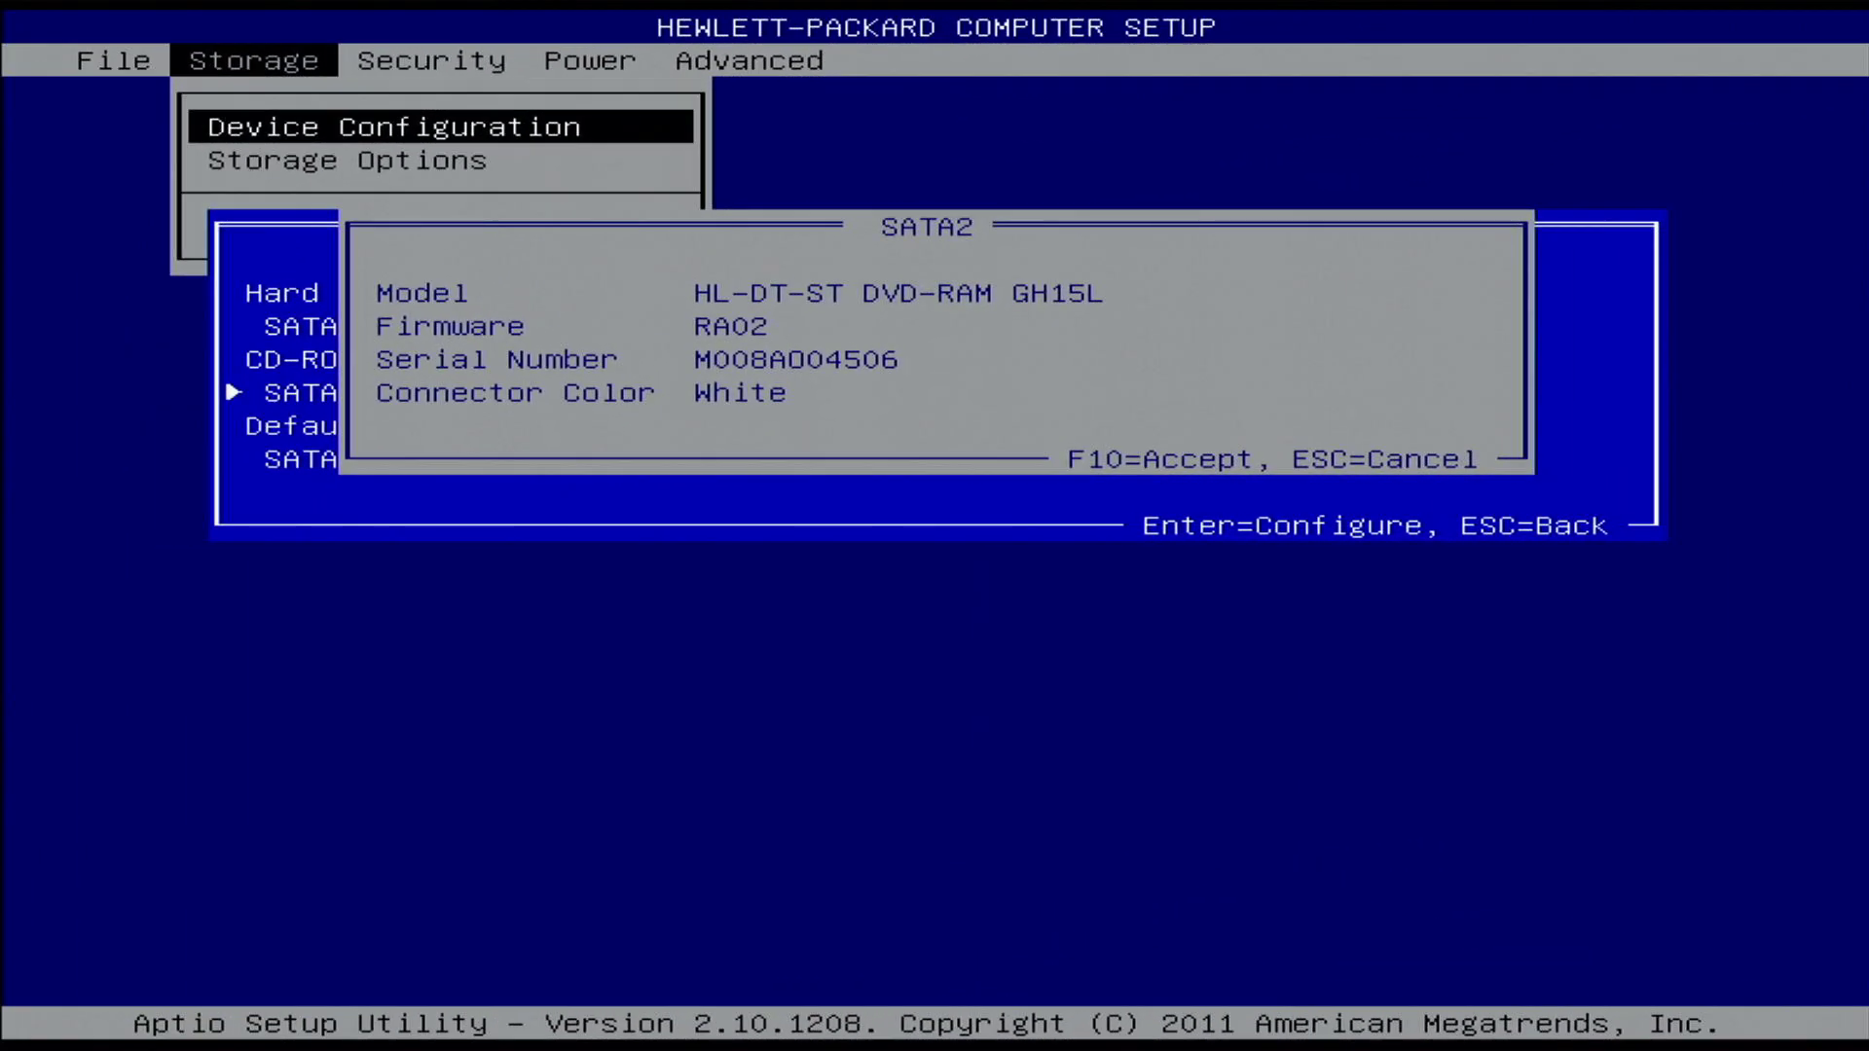
key(Escape)
Cycle through the translation modes available for the SATA defaults without accepting a change
key(Down)
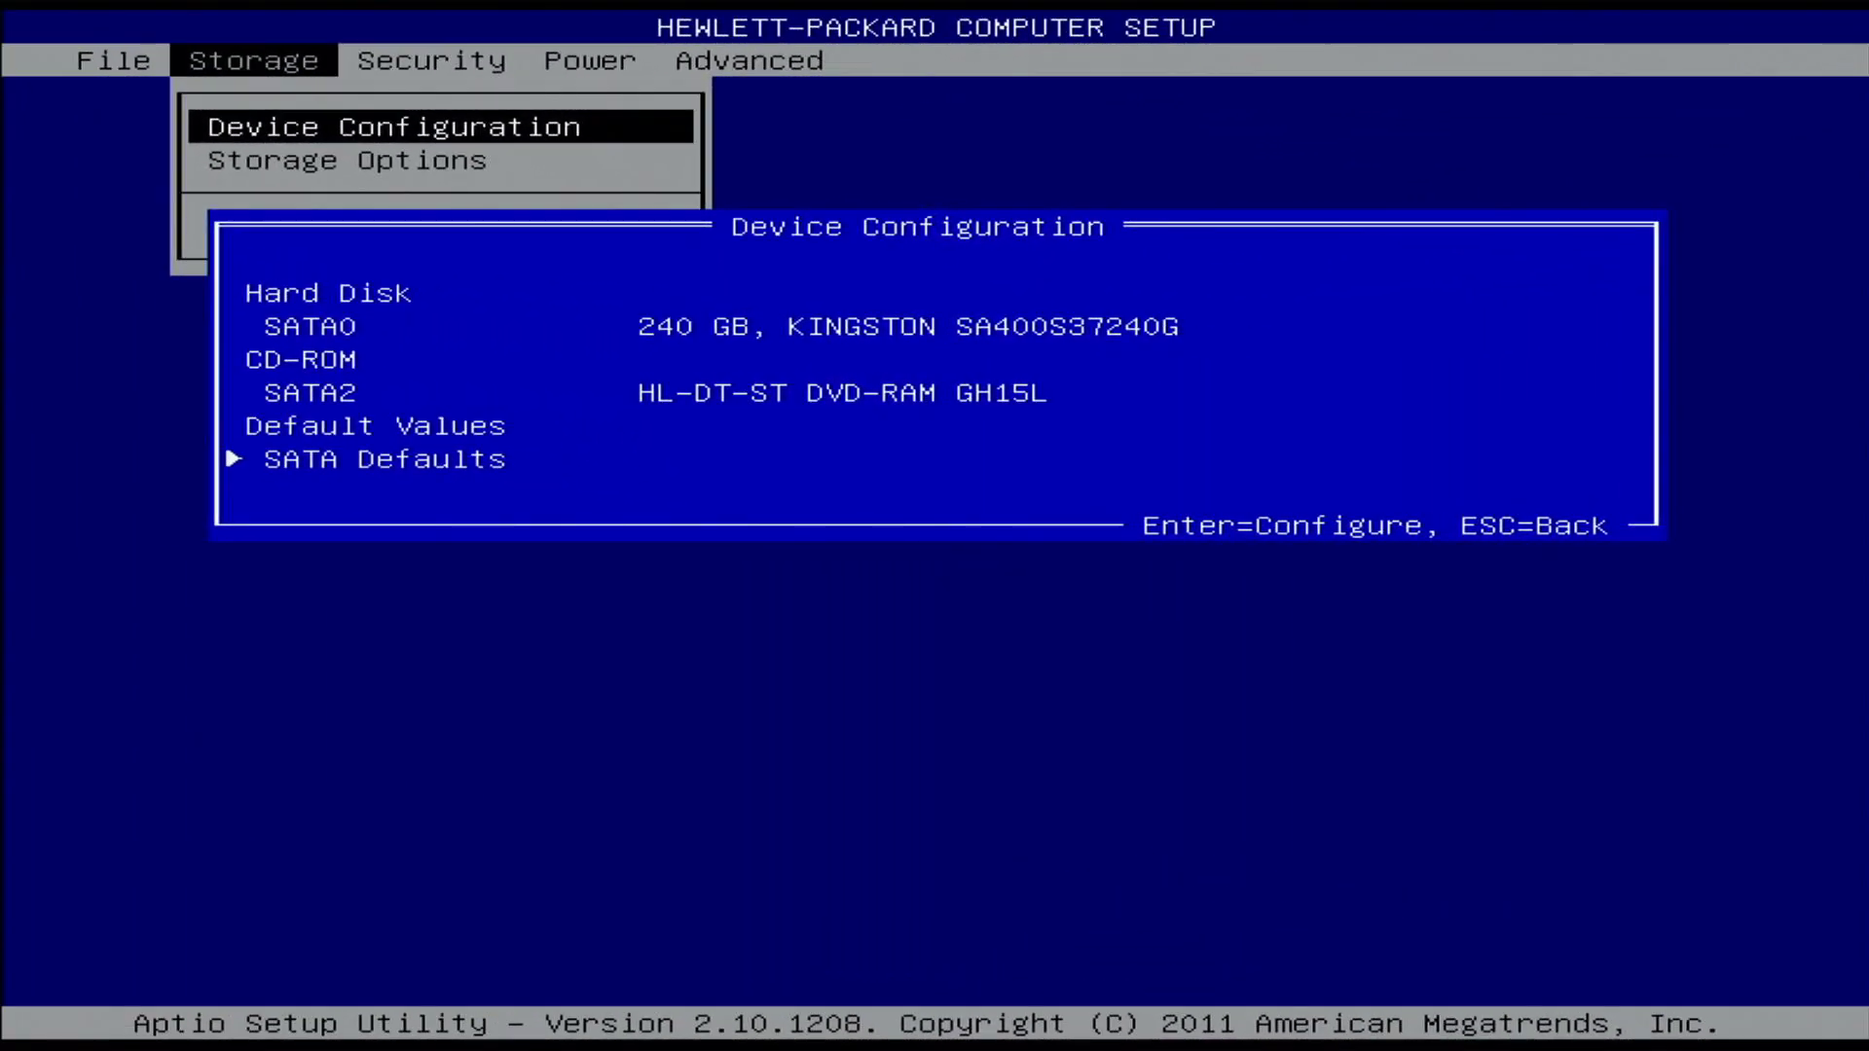
key(Return)
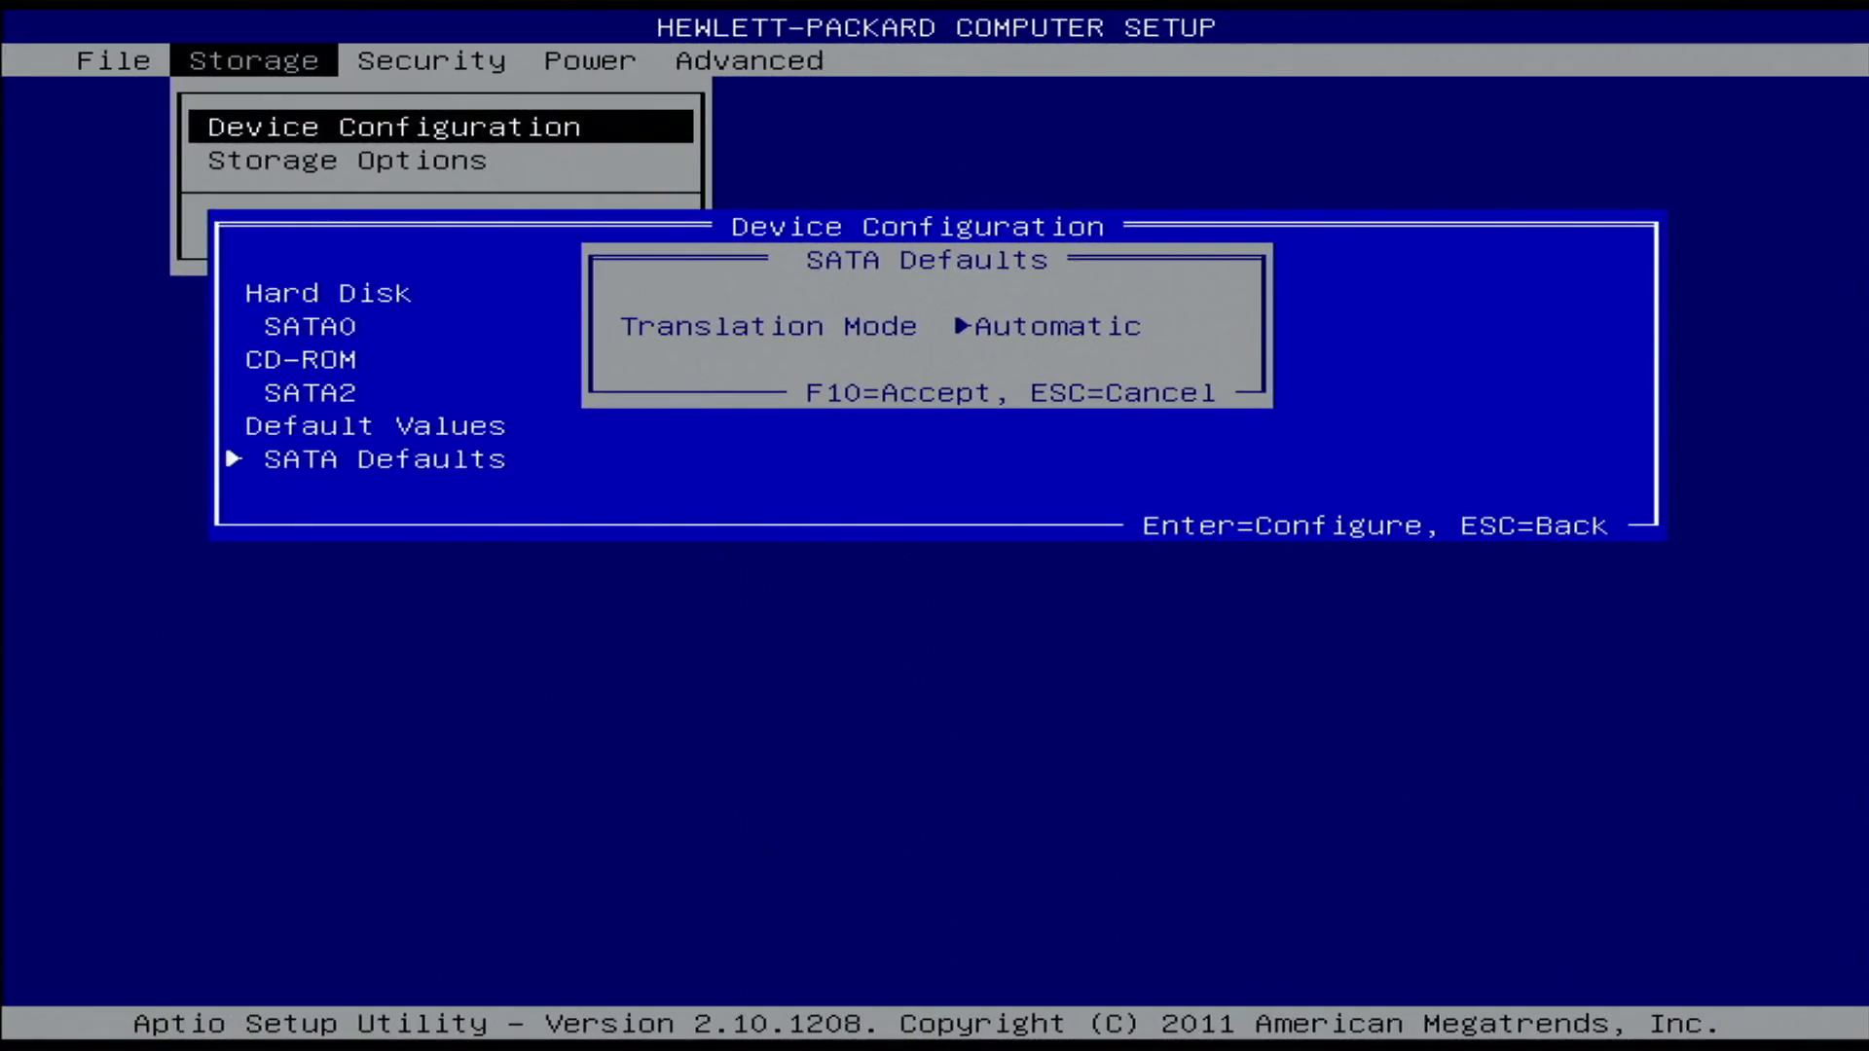
key(Right)
key(Right)
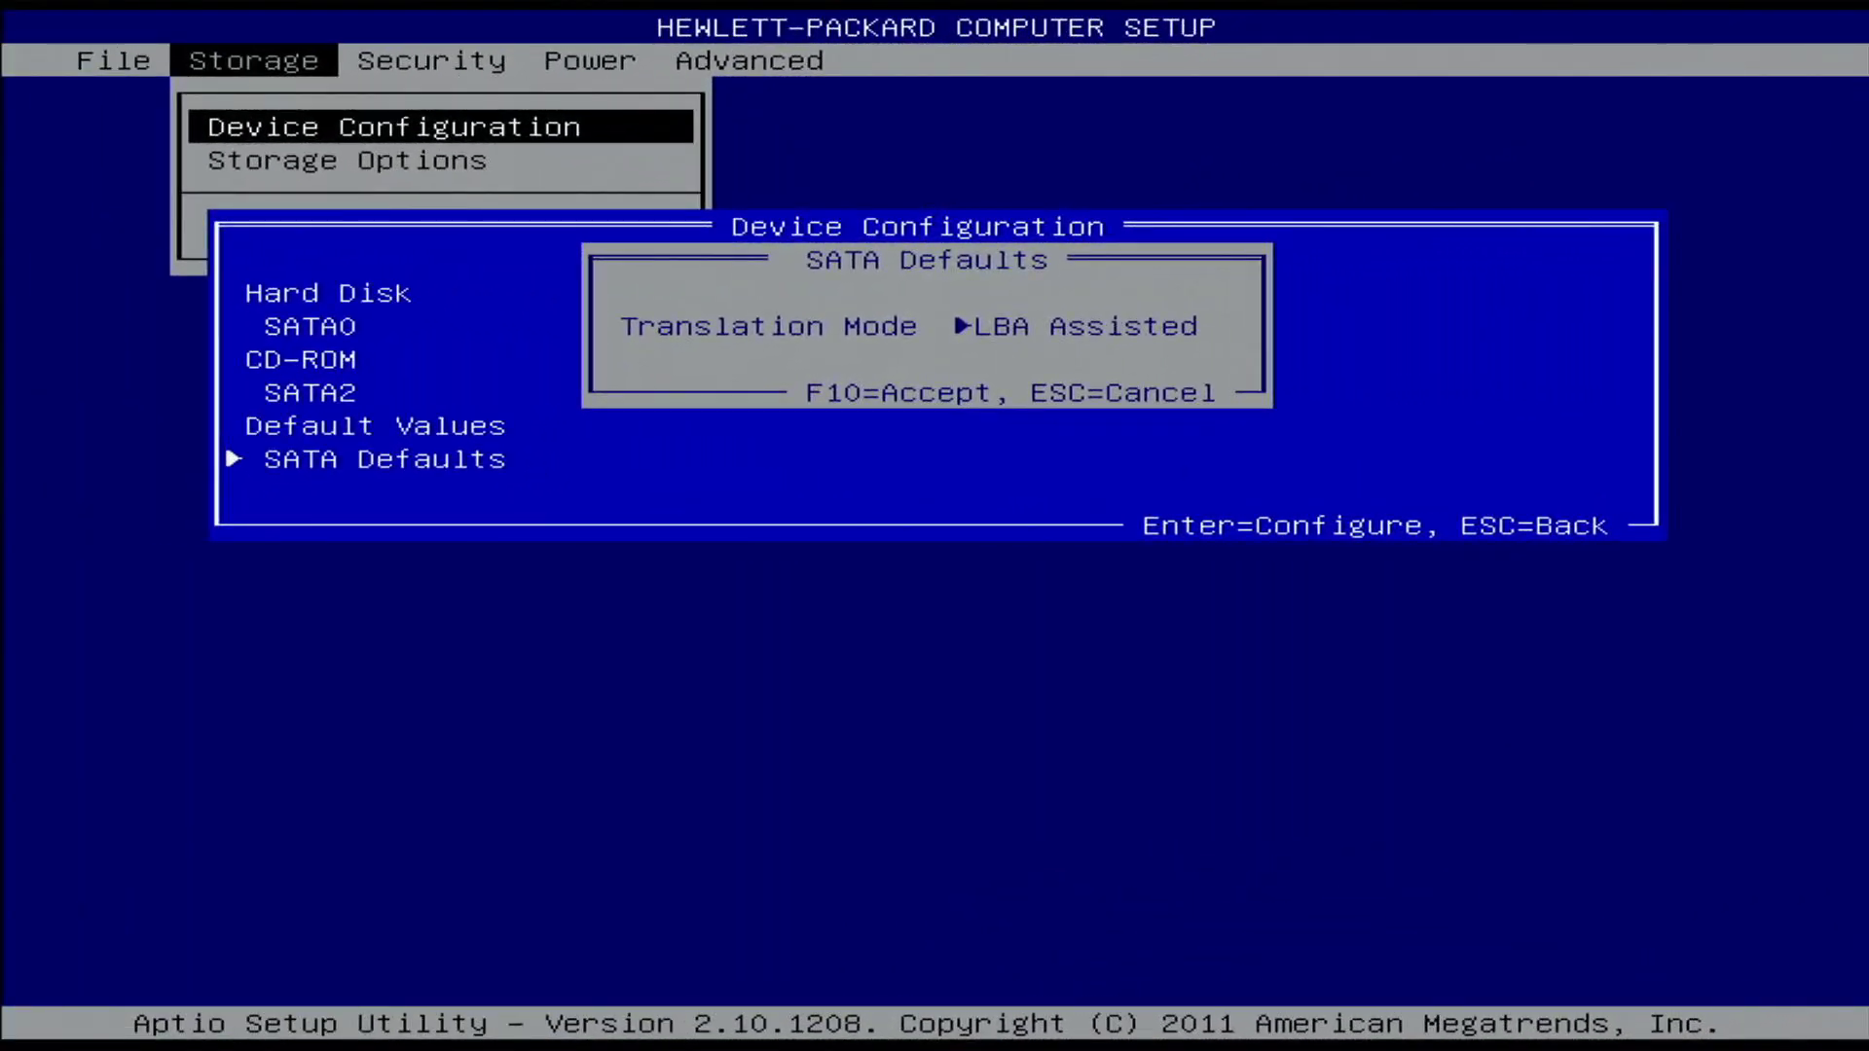
key(Right)
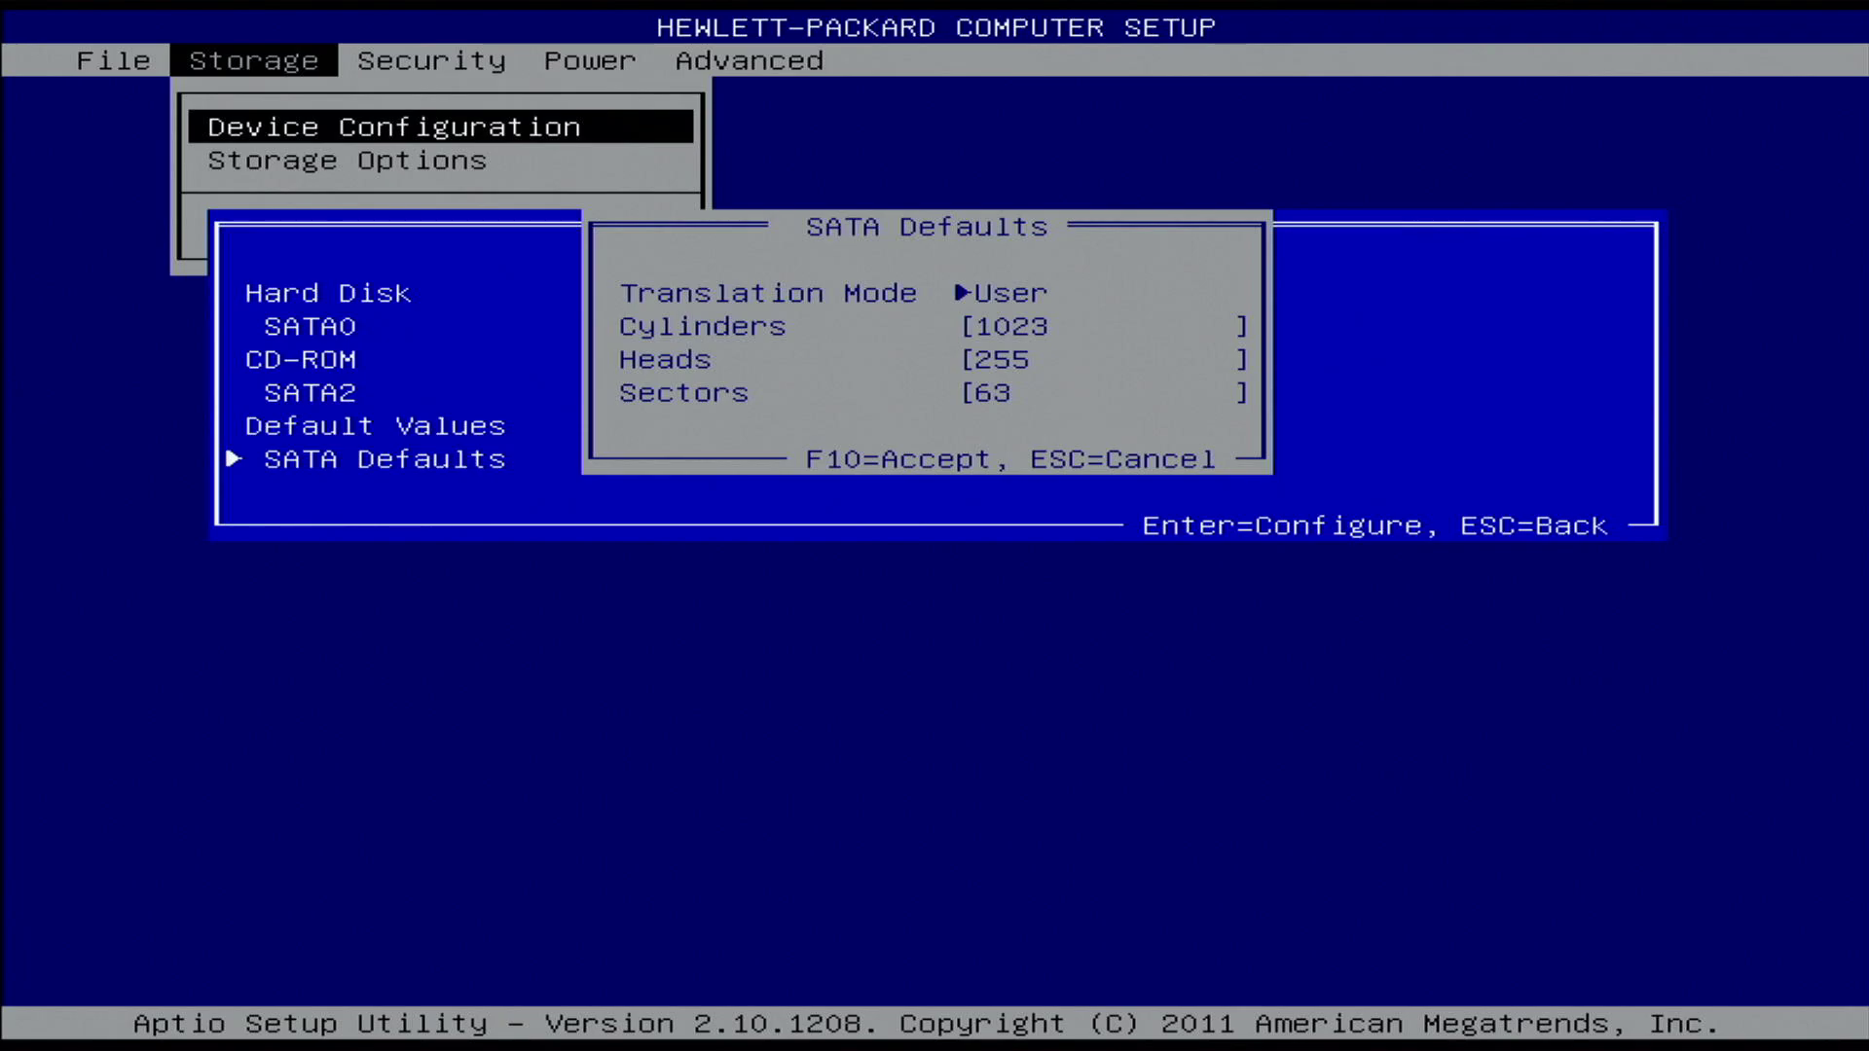
key(Right)
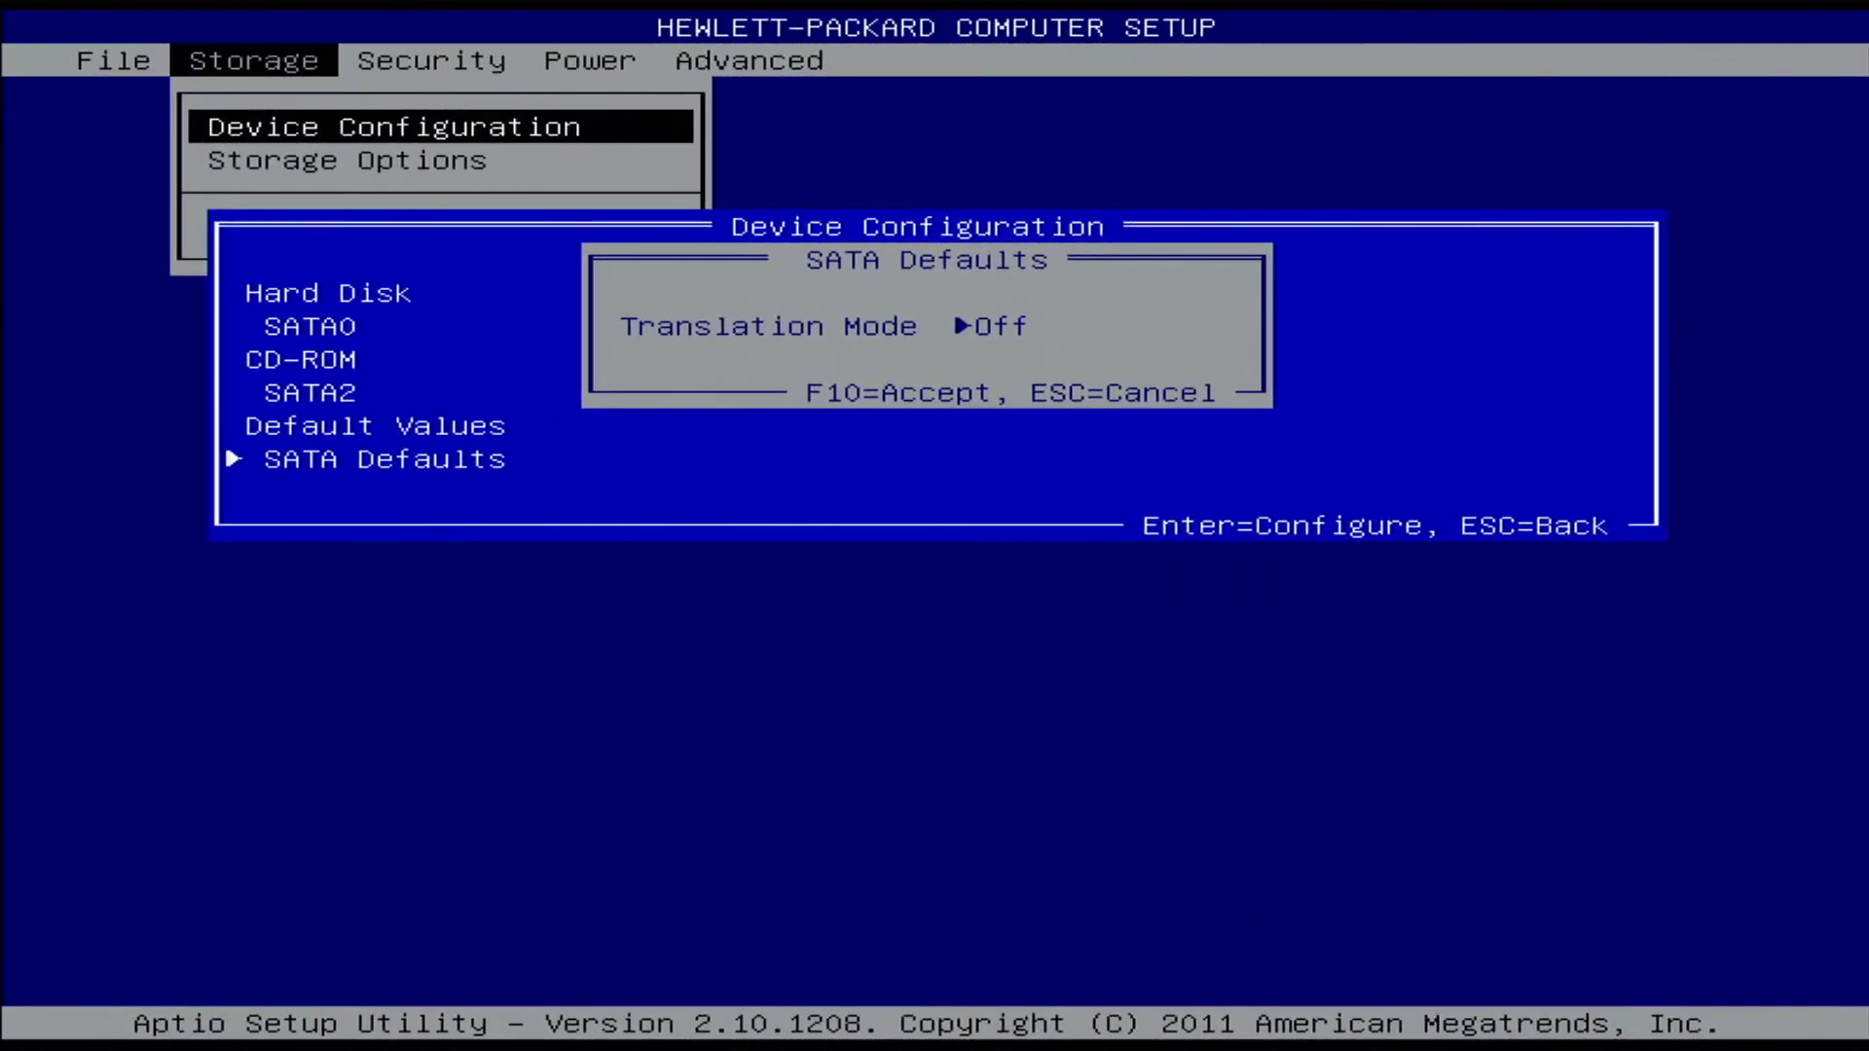
key(Right)
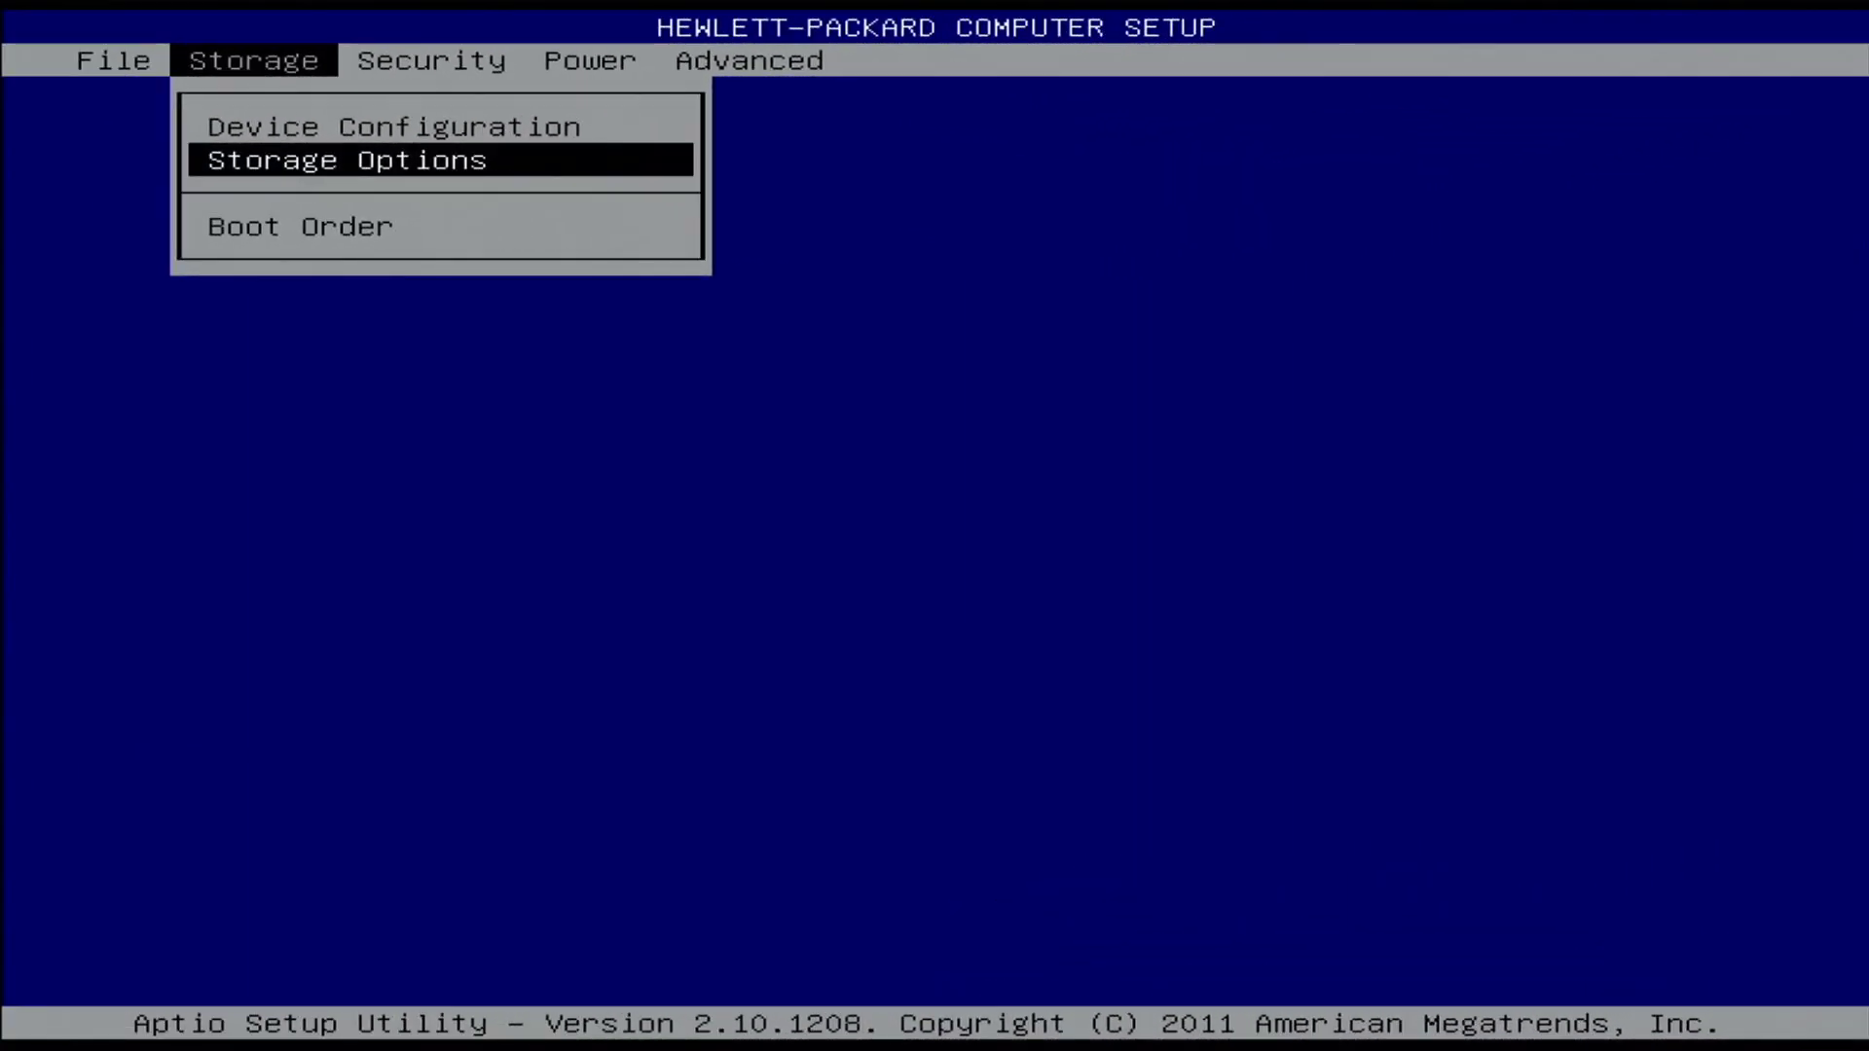
In the storage options, toggle the eSATA port setting and cycle SATA emulation through RAID, IDE and AHCI modes
key(Return)
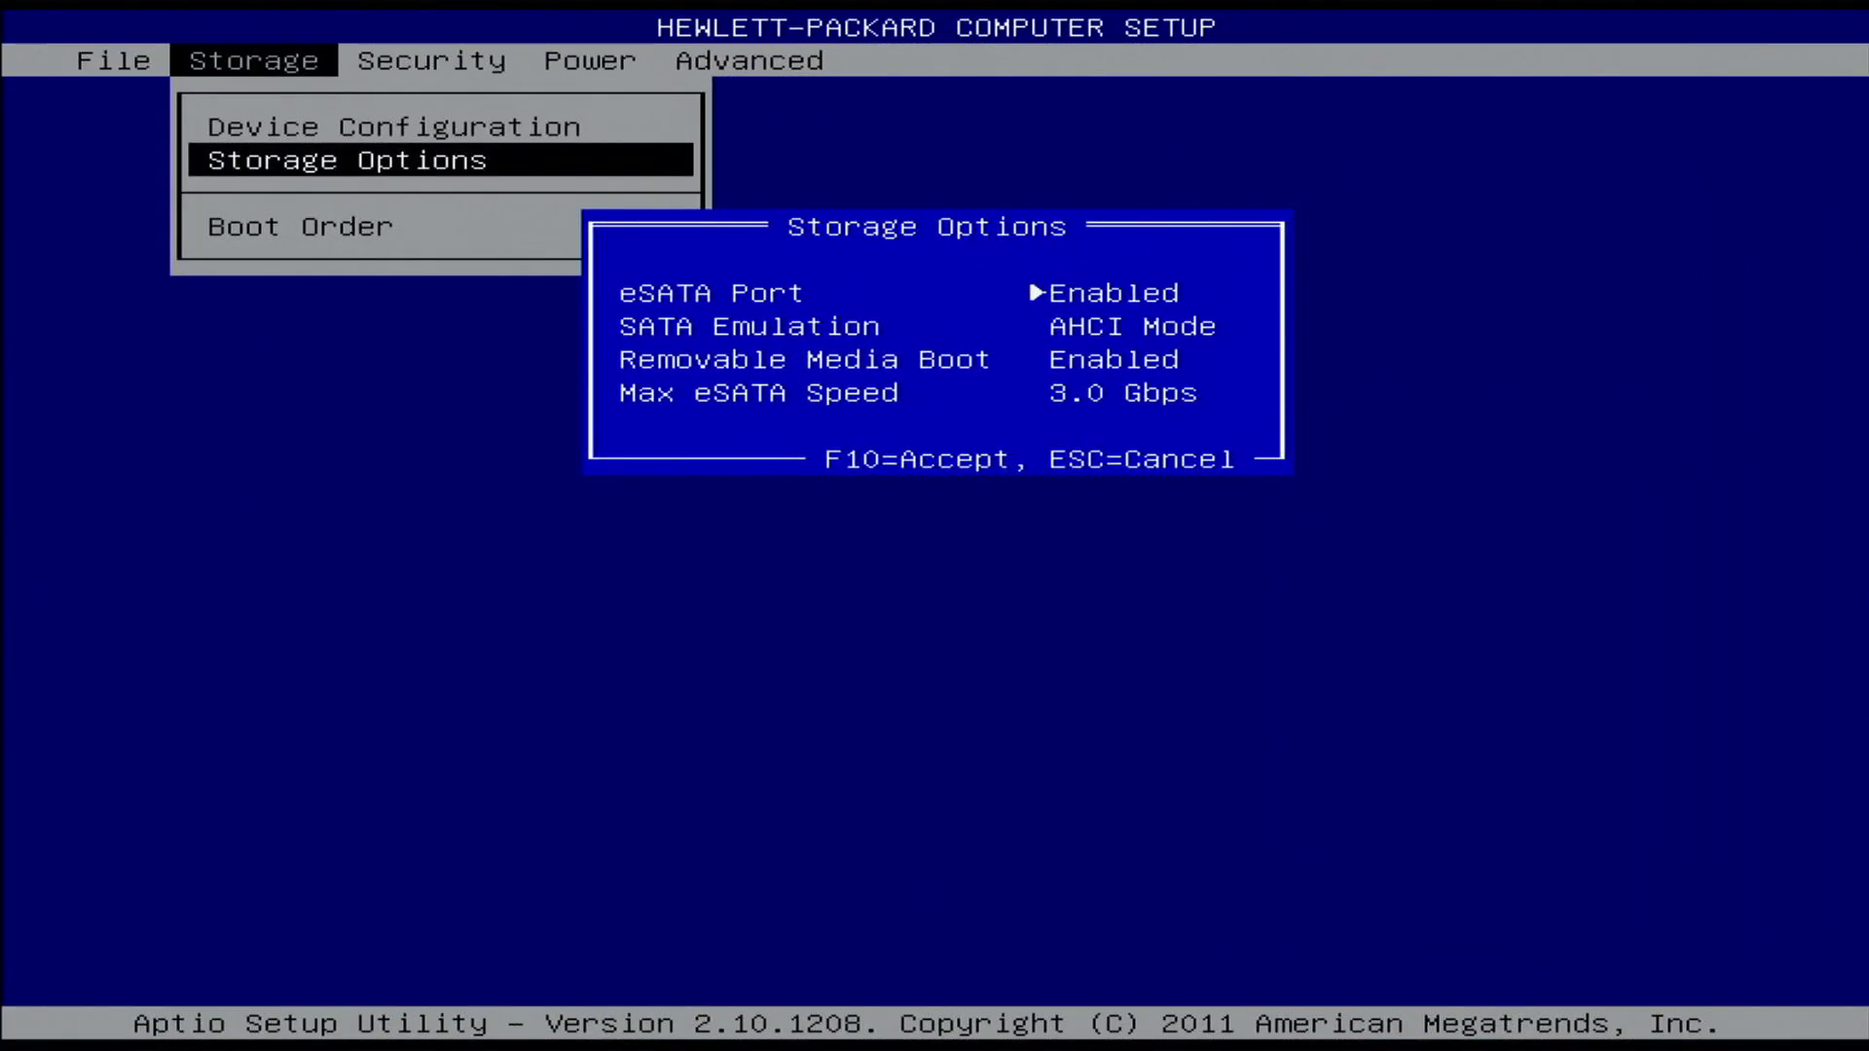
key(Right)
key(Left)
key(Down)
key(Right)
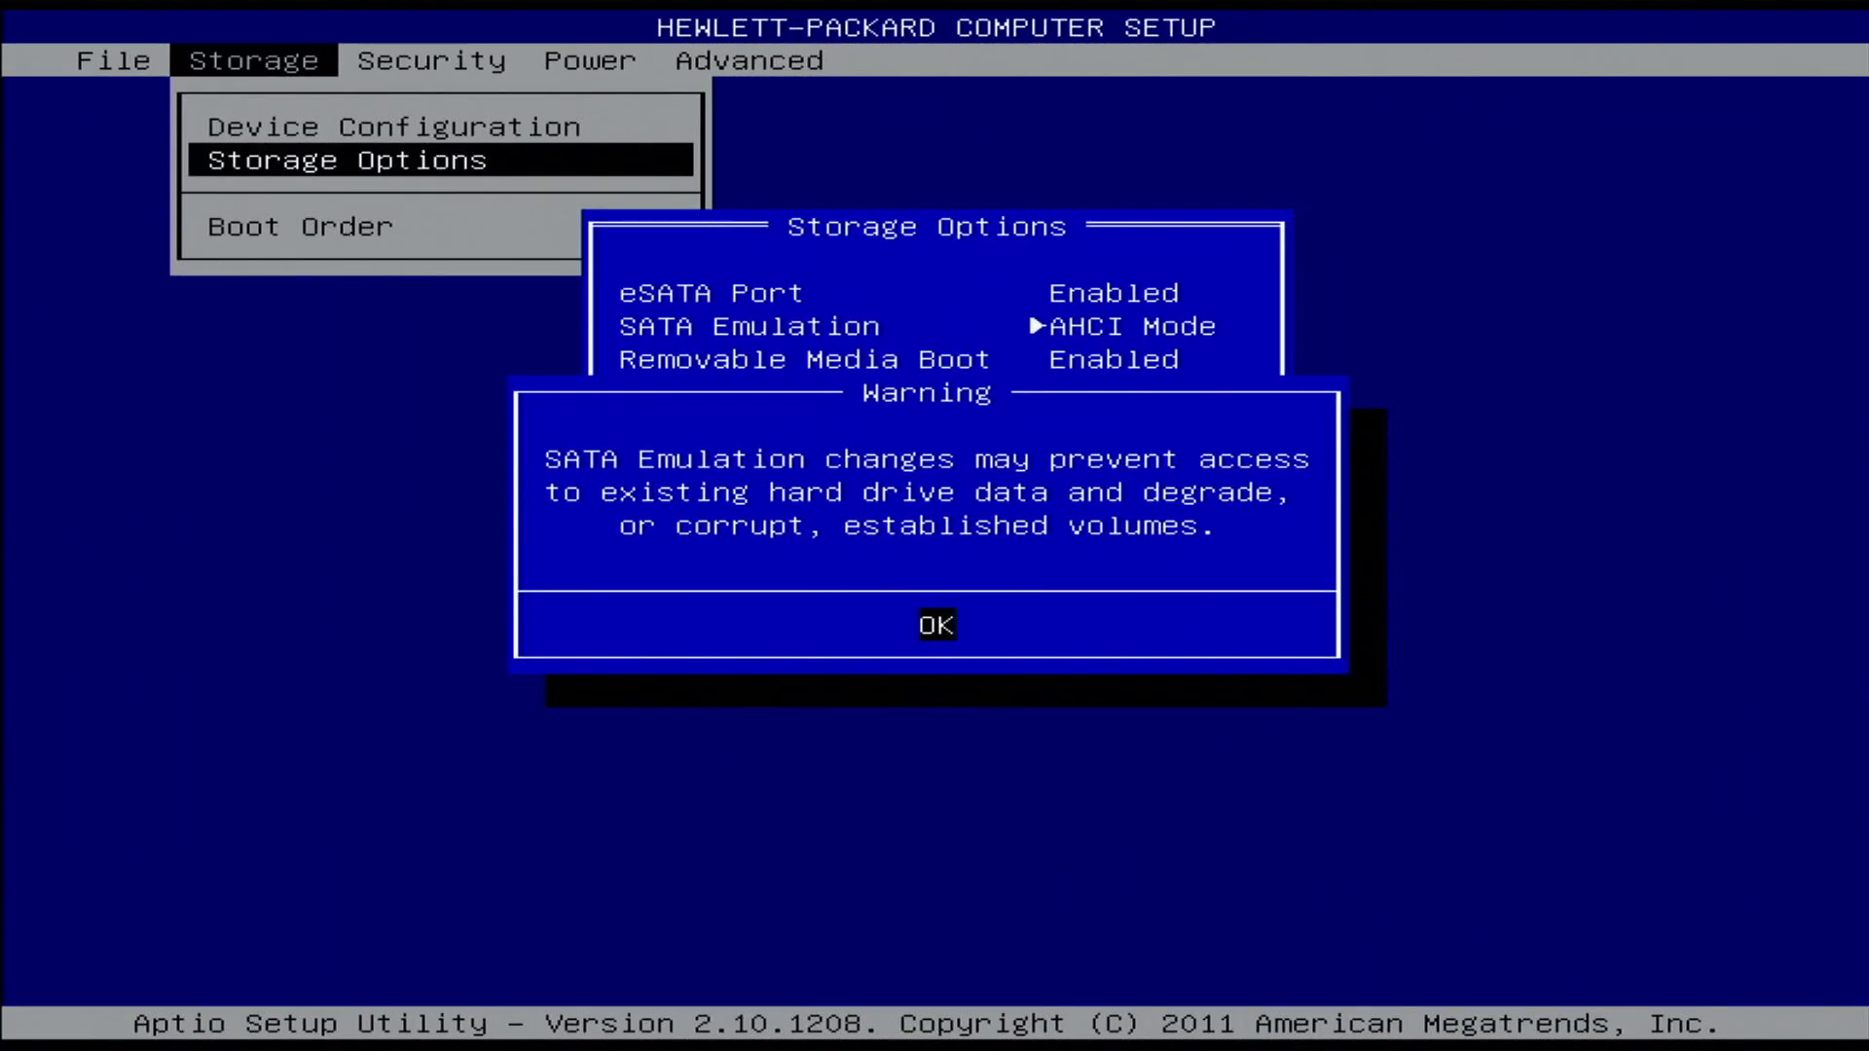
key(Return)
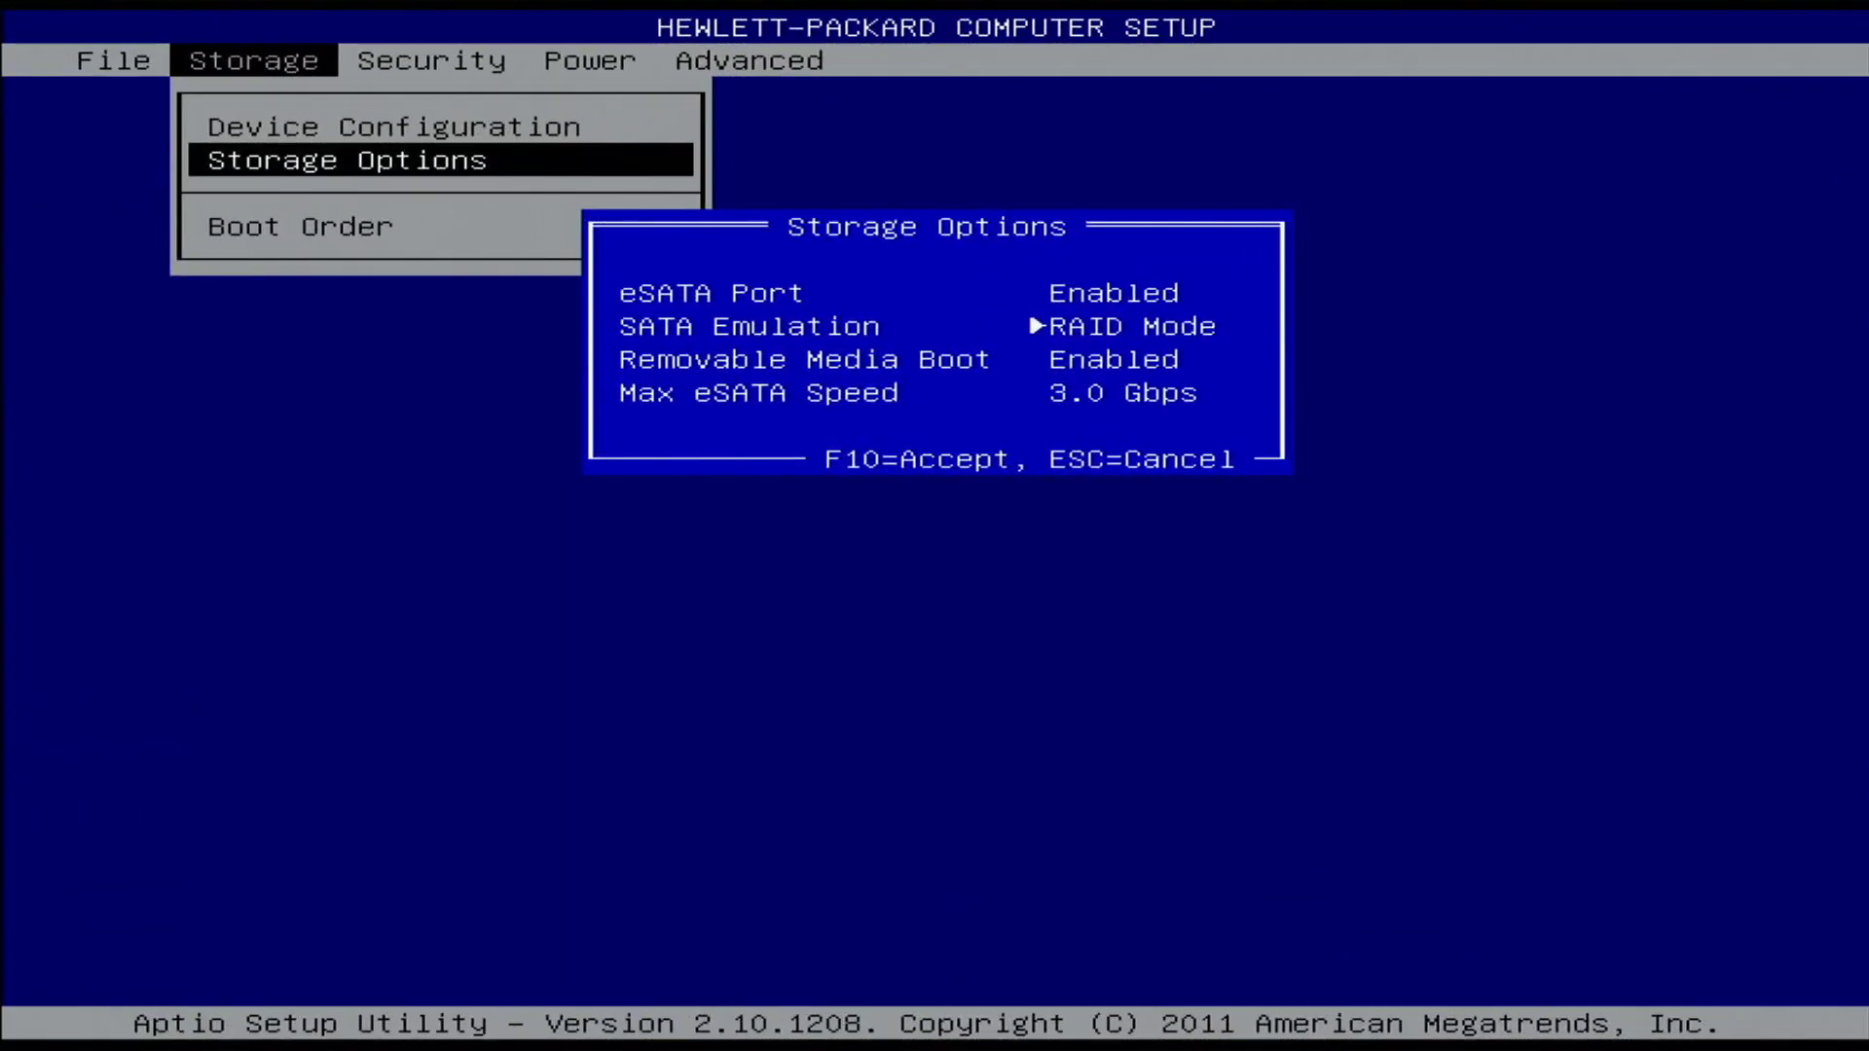
key(Right)
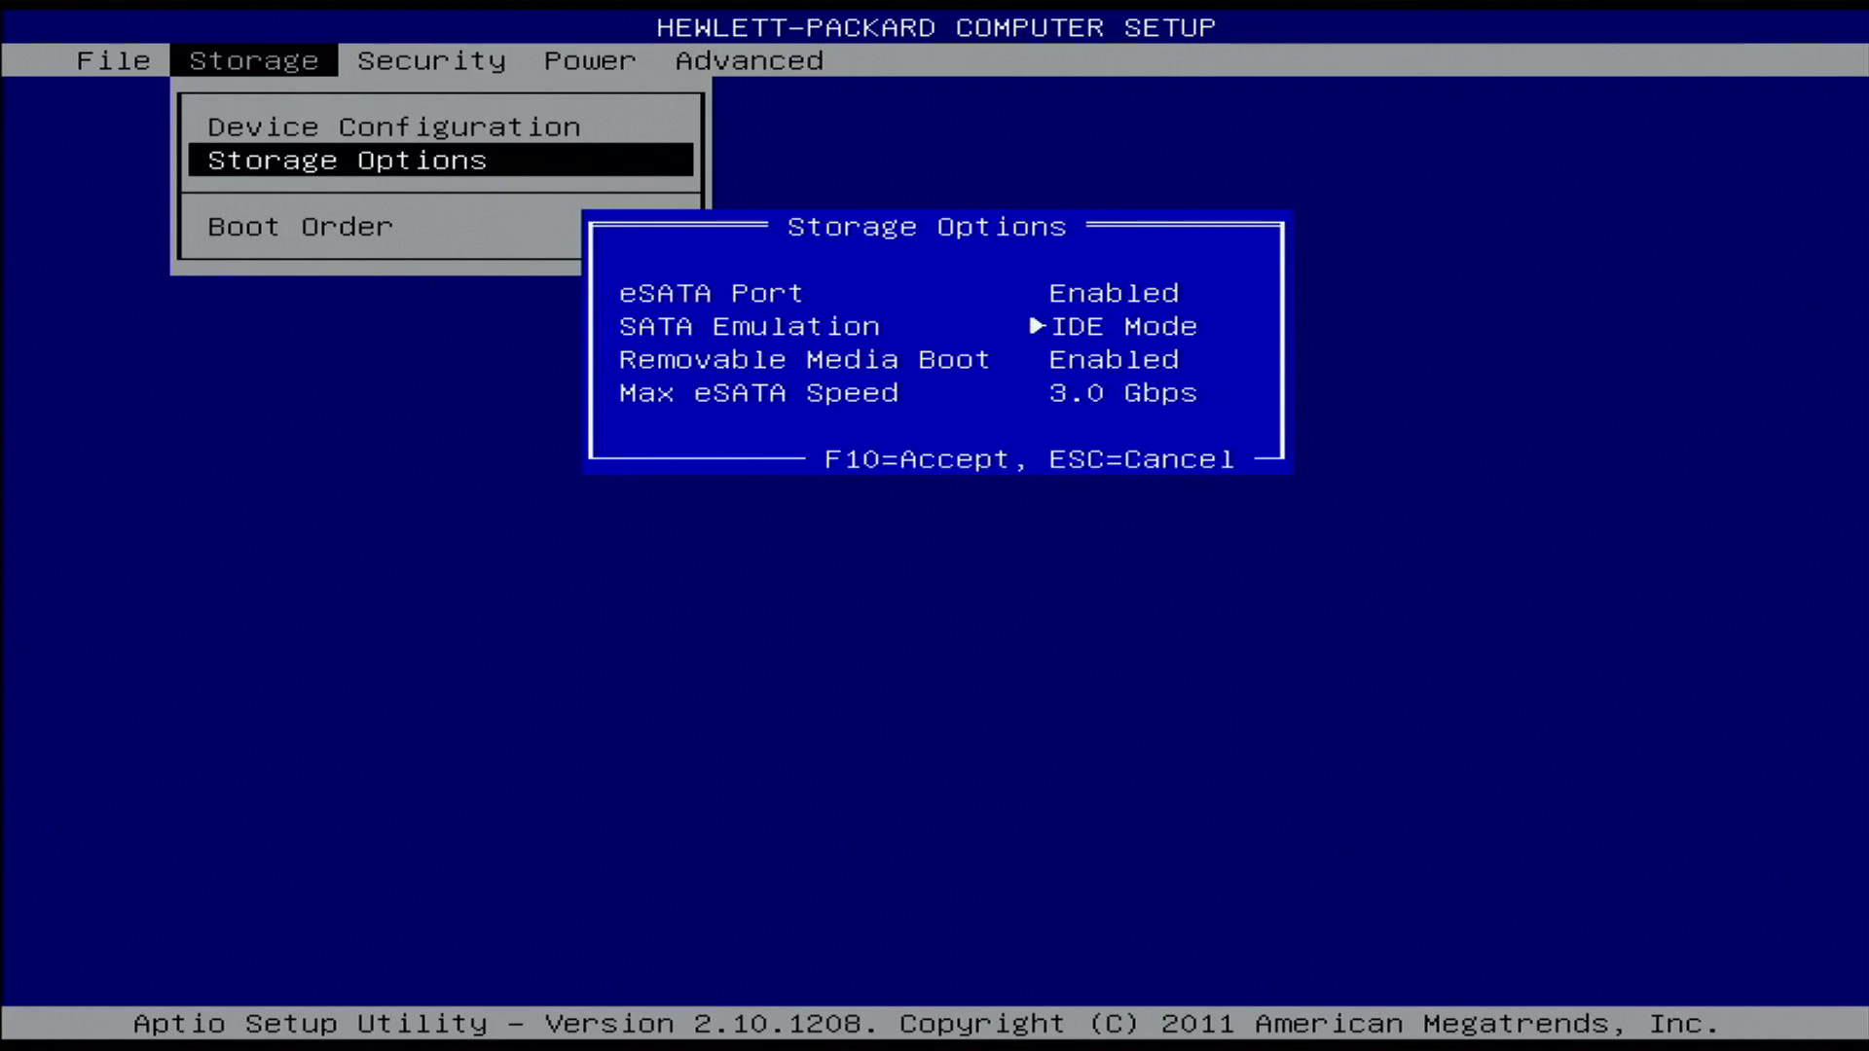
key(Right)
Show the alternatives for removable media boot and maximum eSATA speed, then cancel the storage options
key(Down)
key(Right)
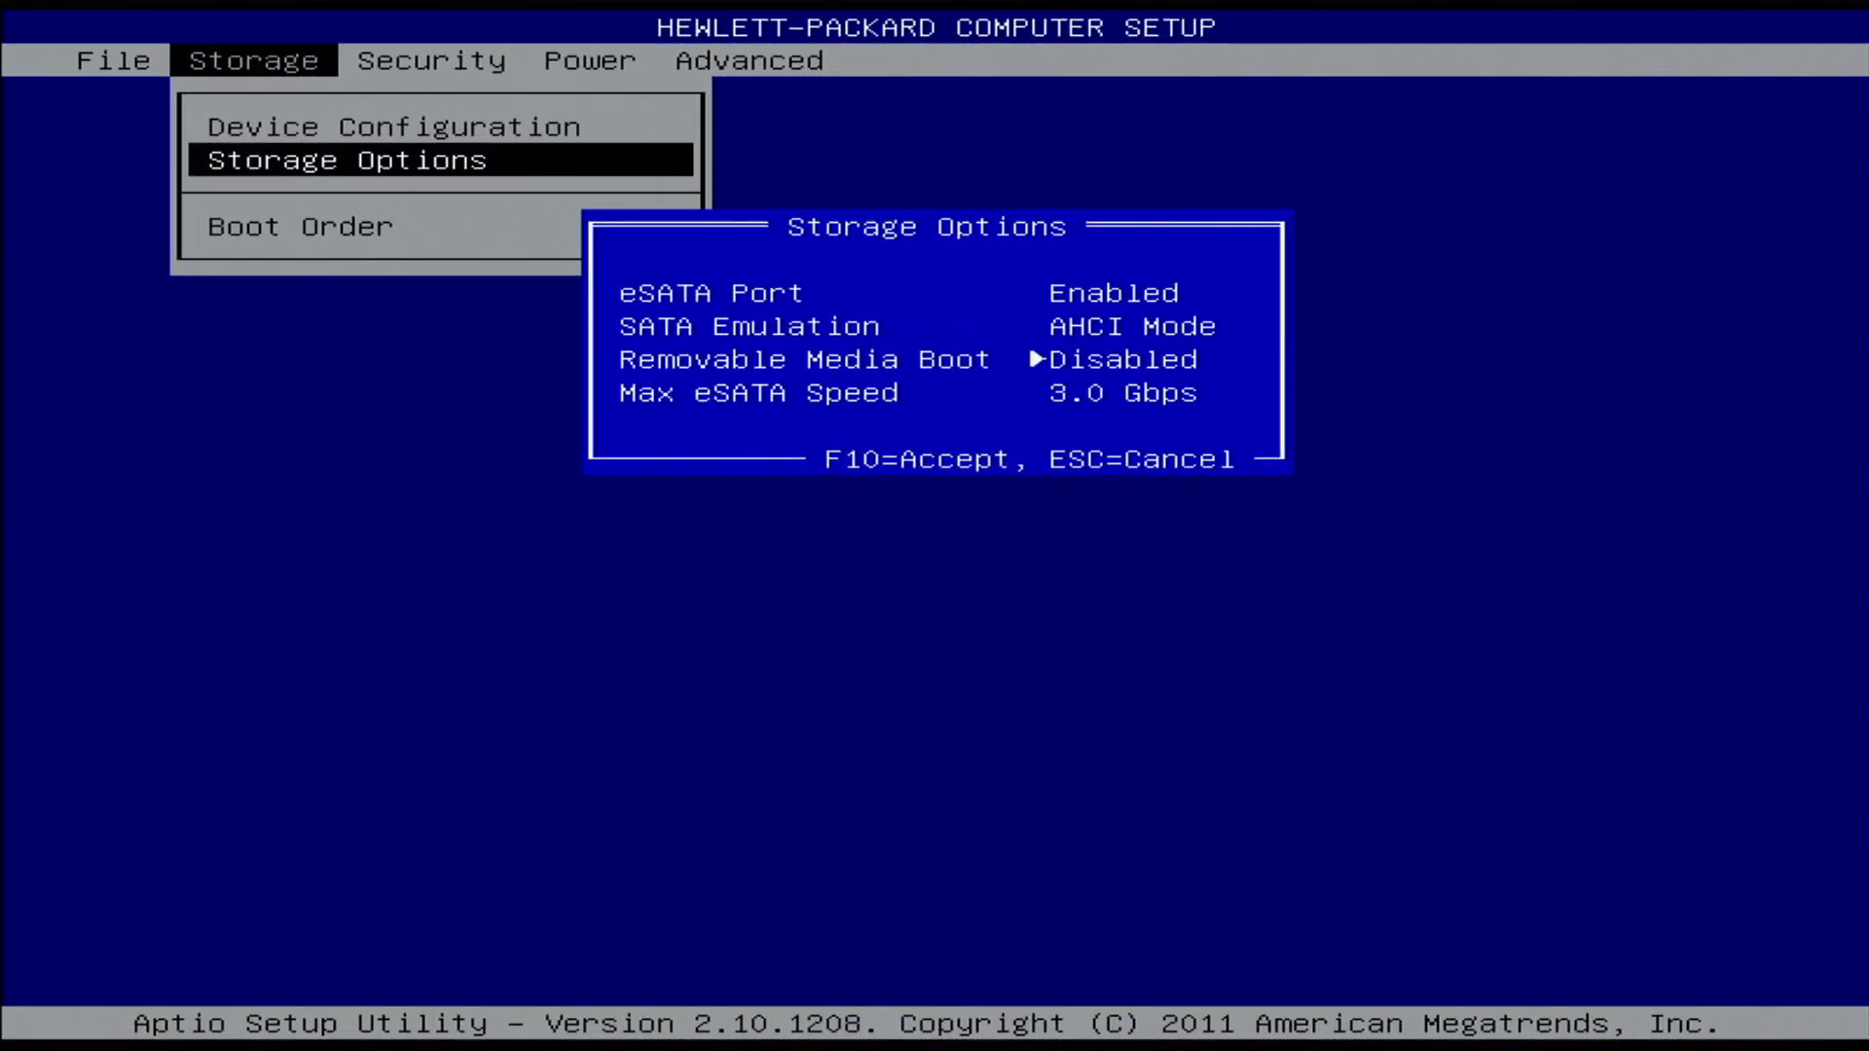
key(Right)
key(Down)
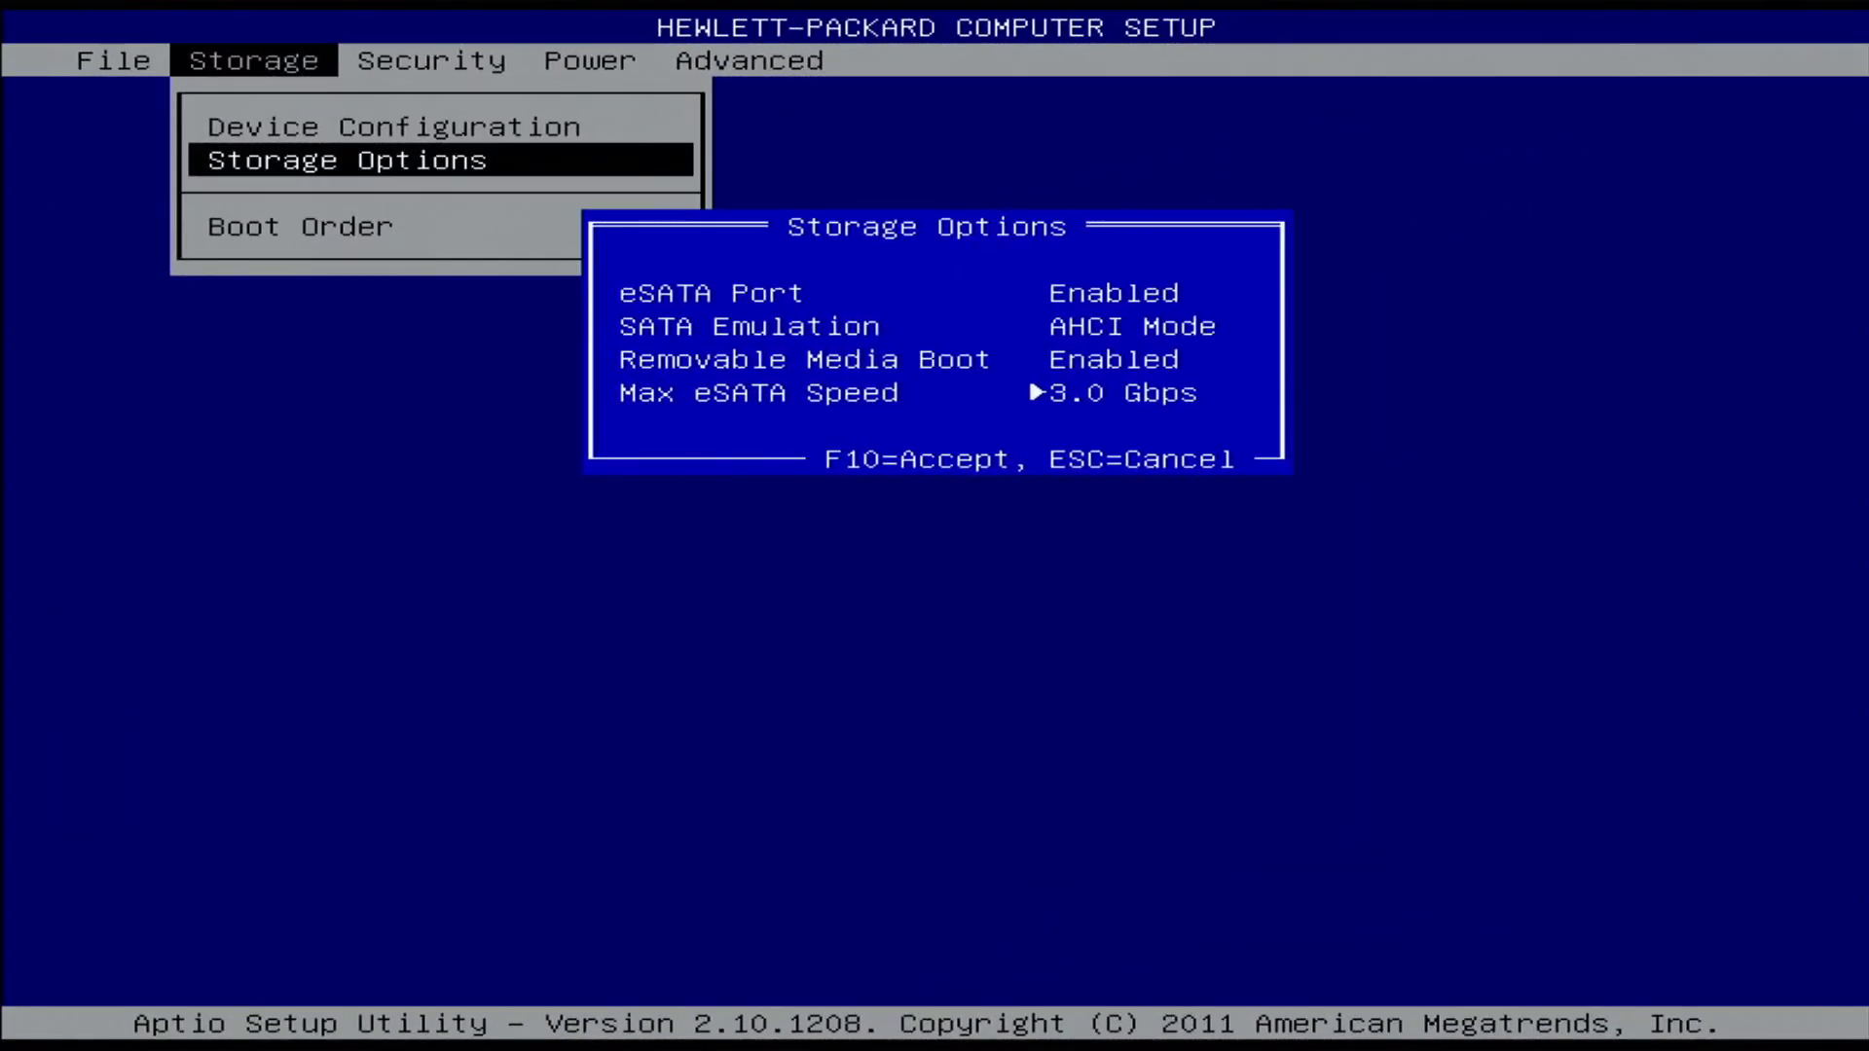
key(Right)
key(Right)
key(Escape)
Open the boot order in the storage section to view it
key(Down)
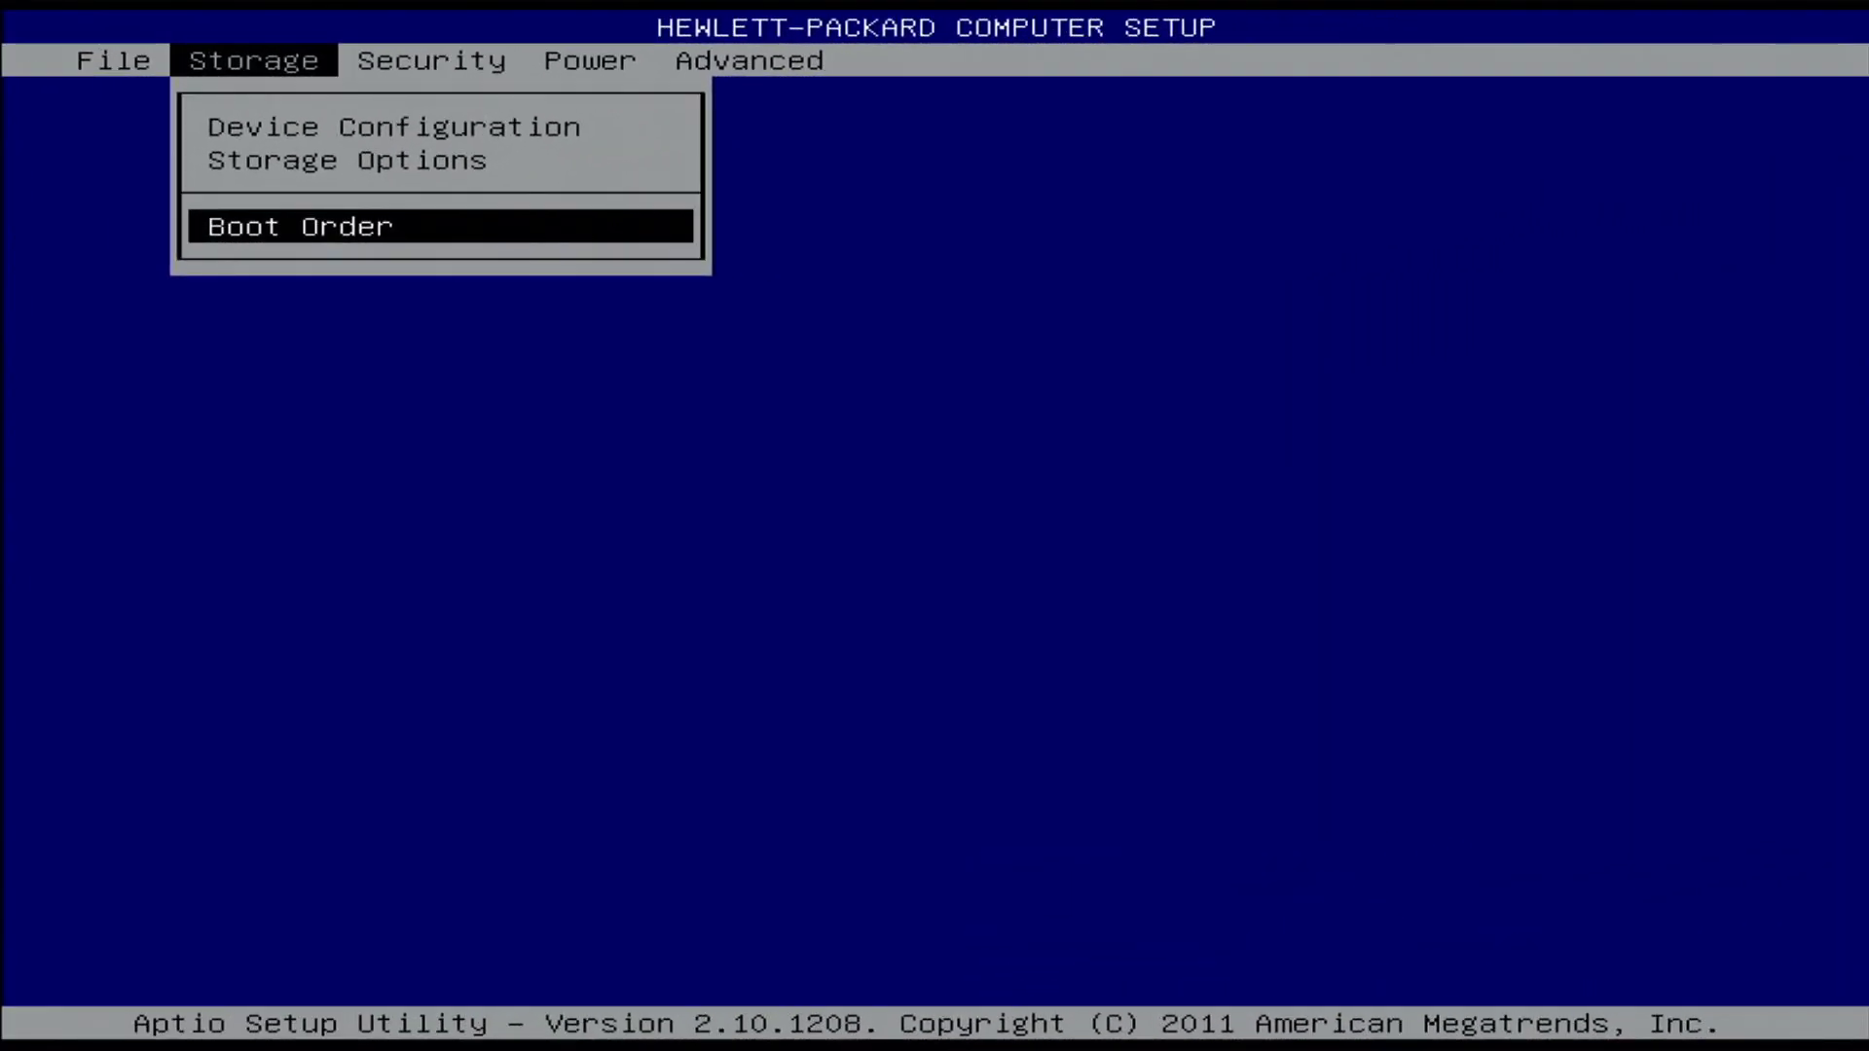
key(Return)
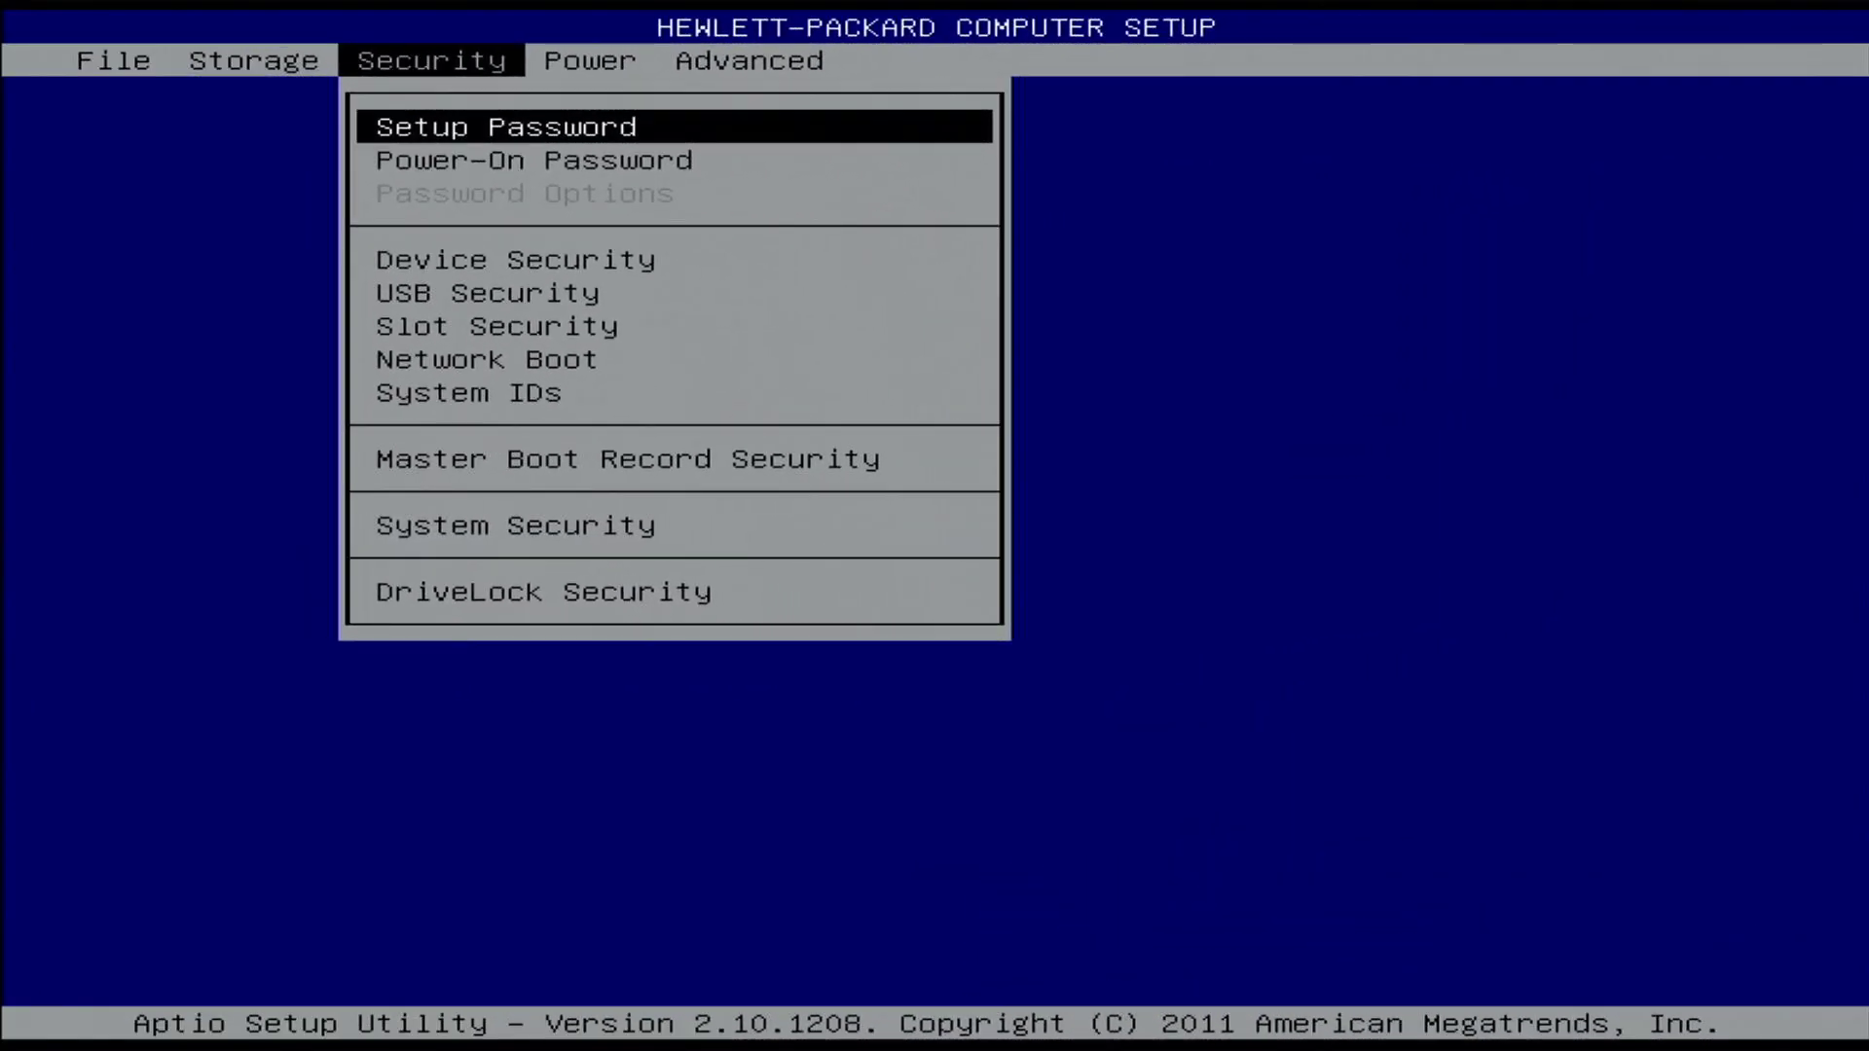
Look at the entry forms for the setup password and the power-on password, cancelling each without entering anything
key(Return)
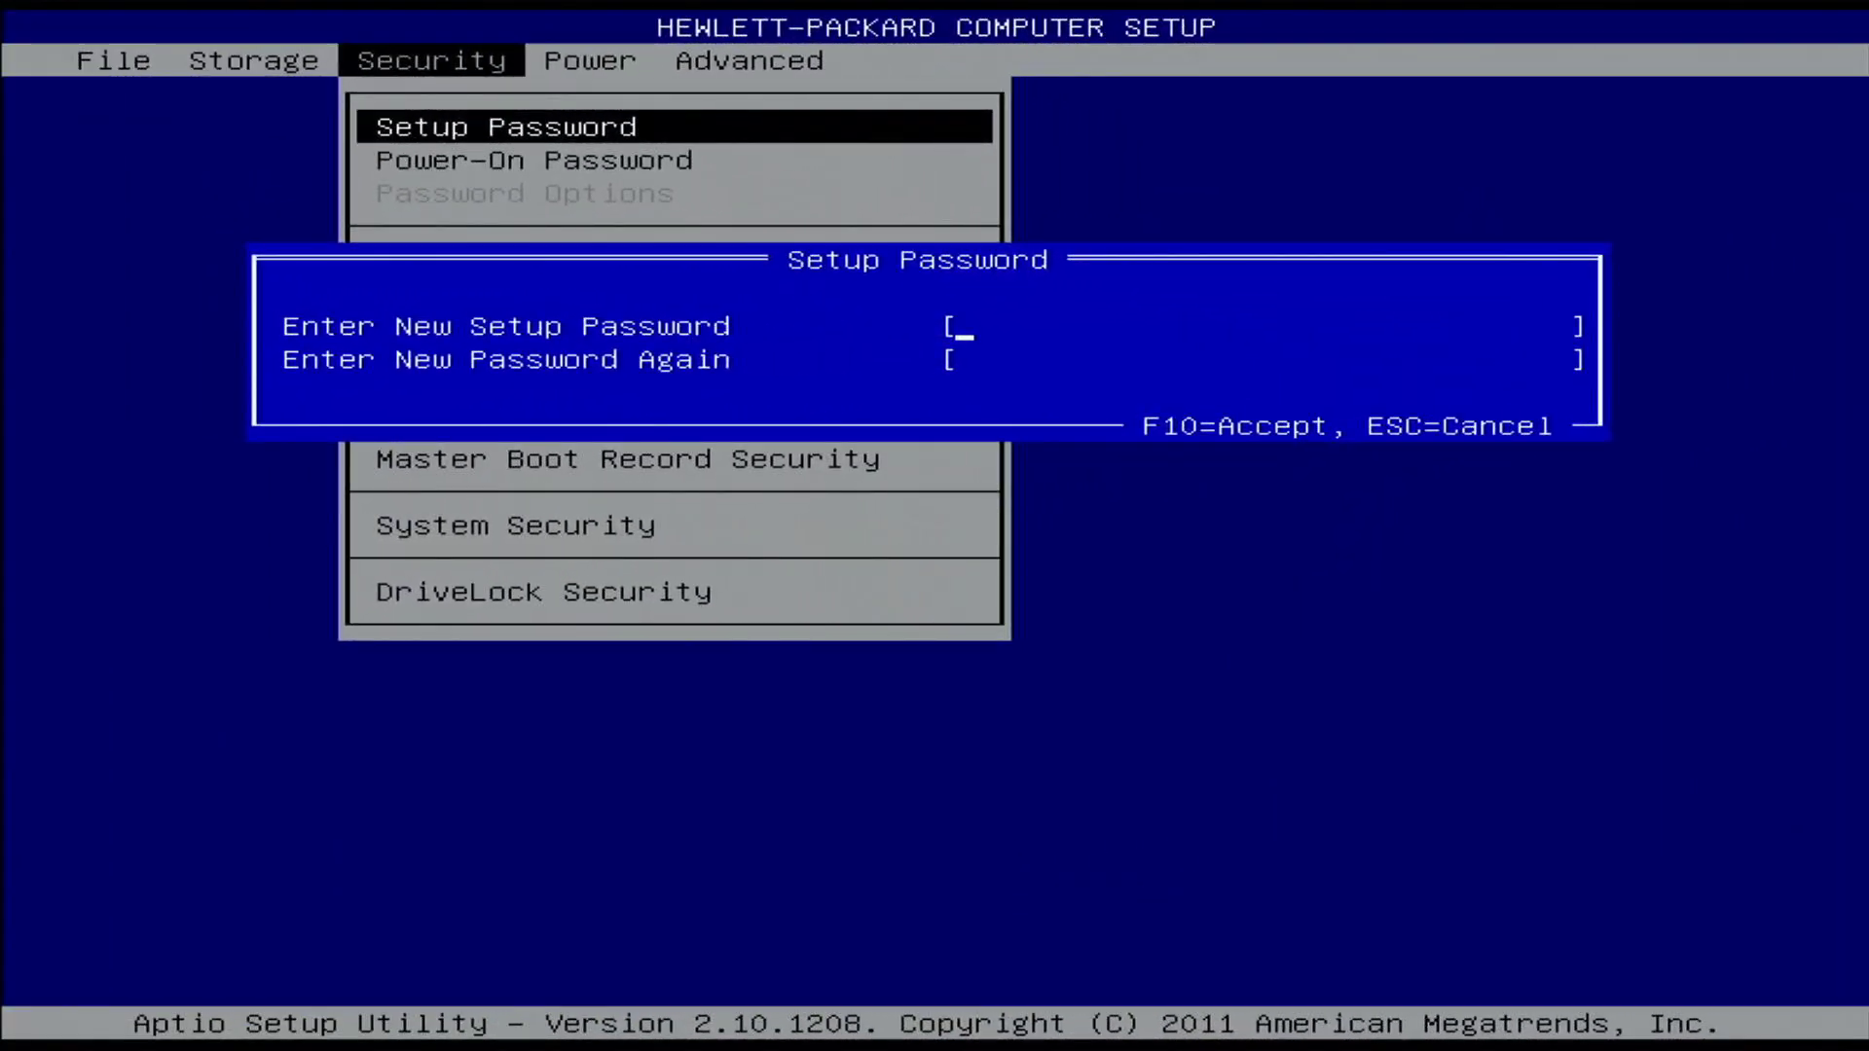
key(Escape)
key(Down)
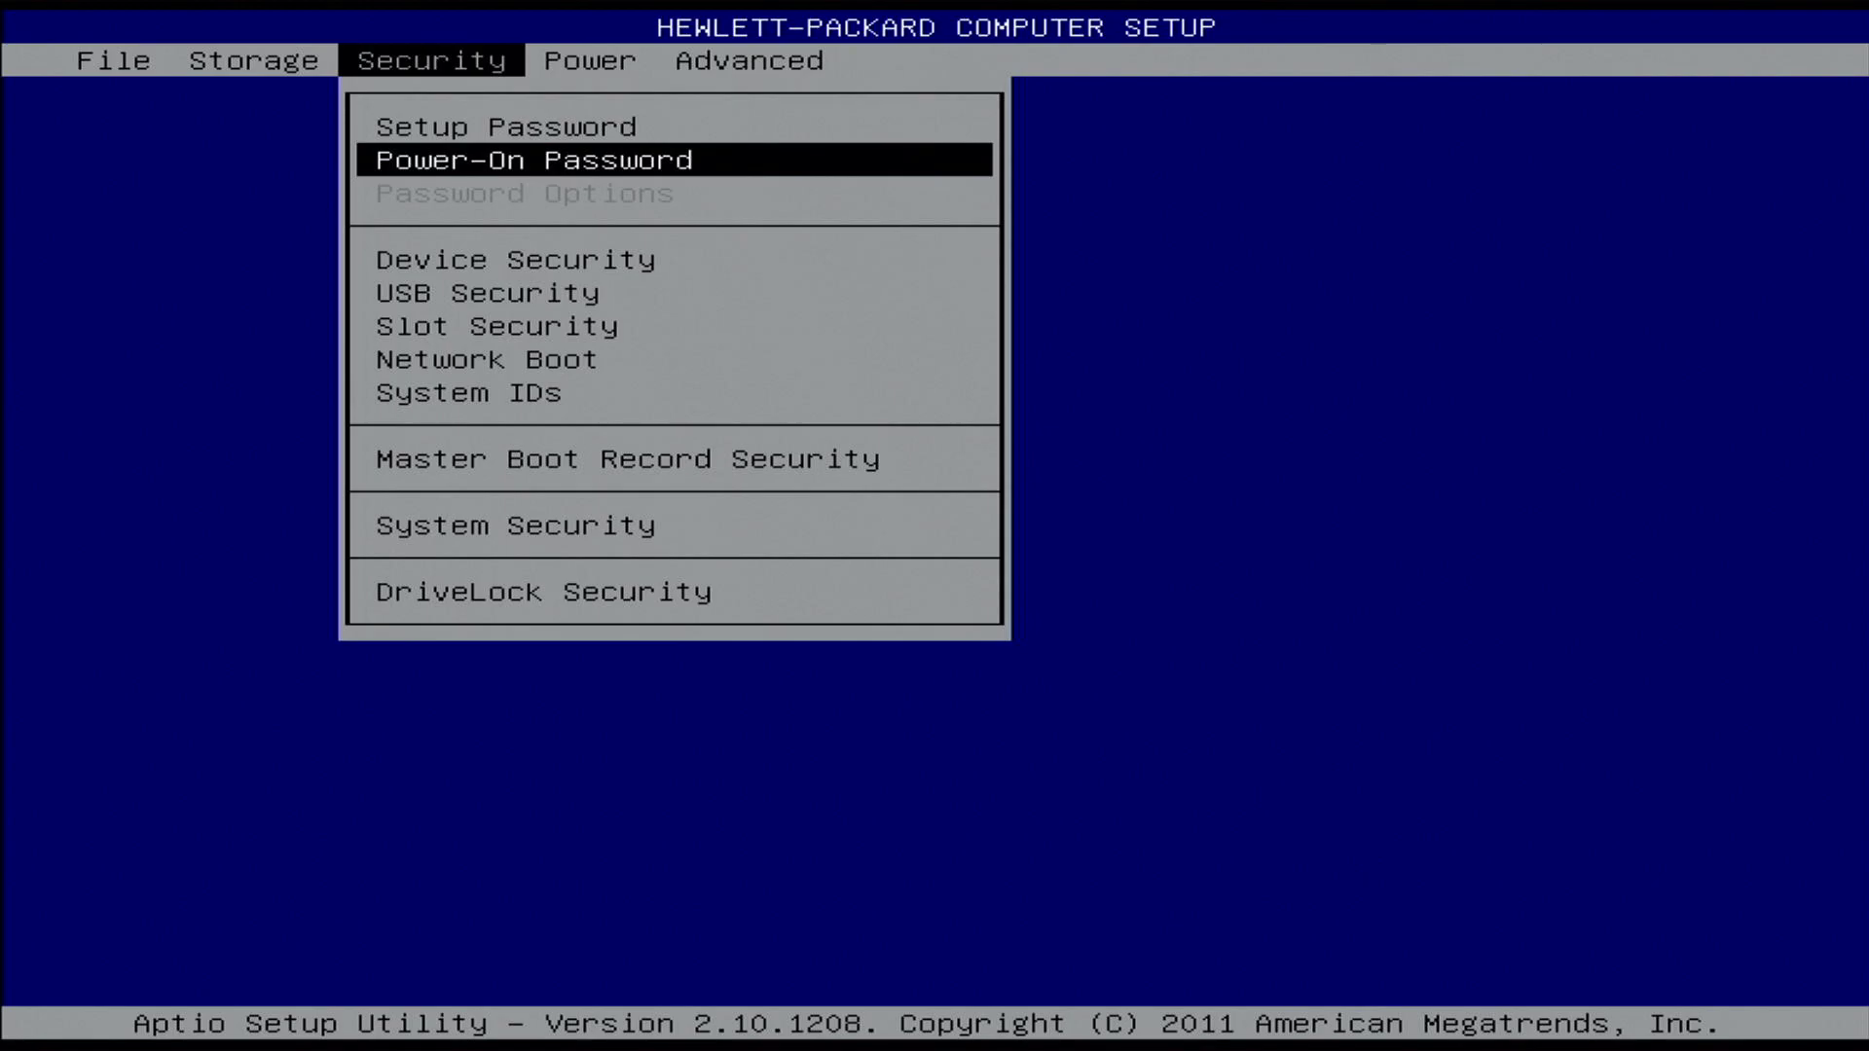
key(Return)
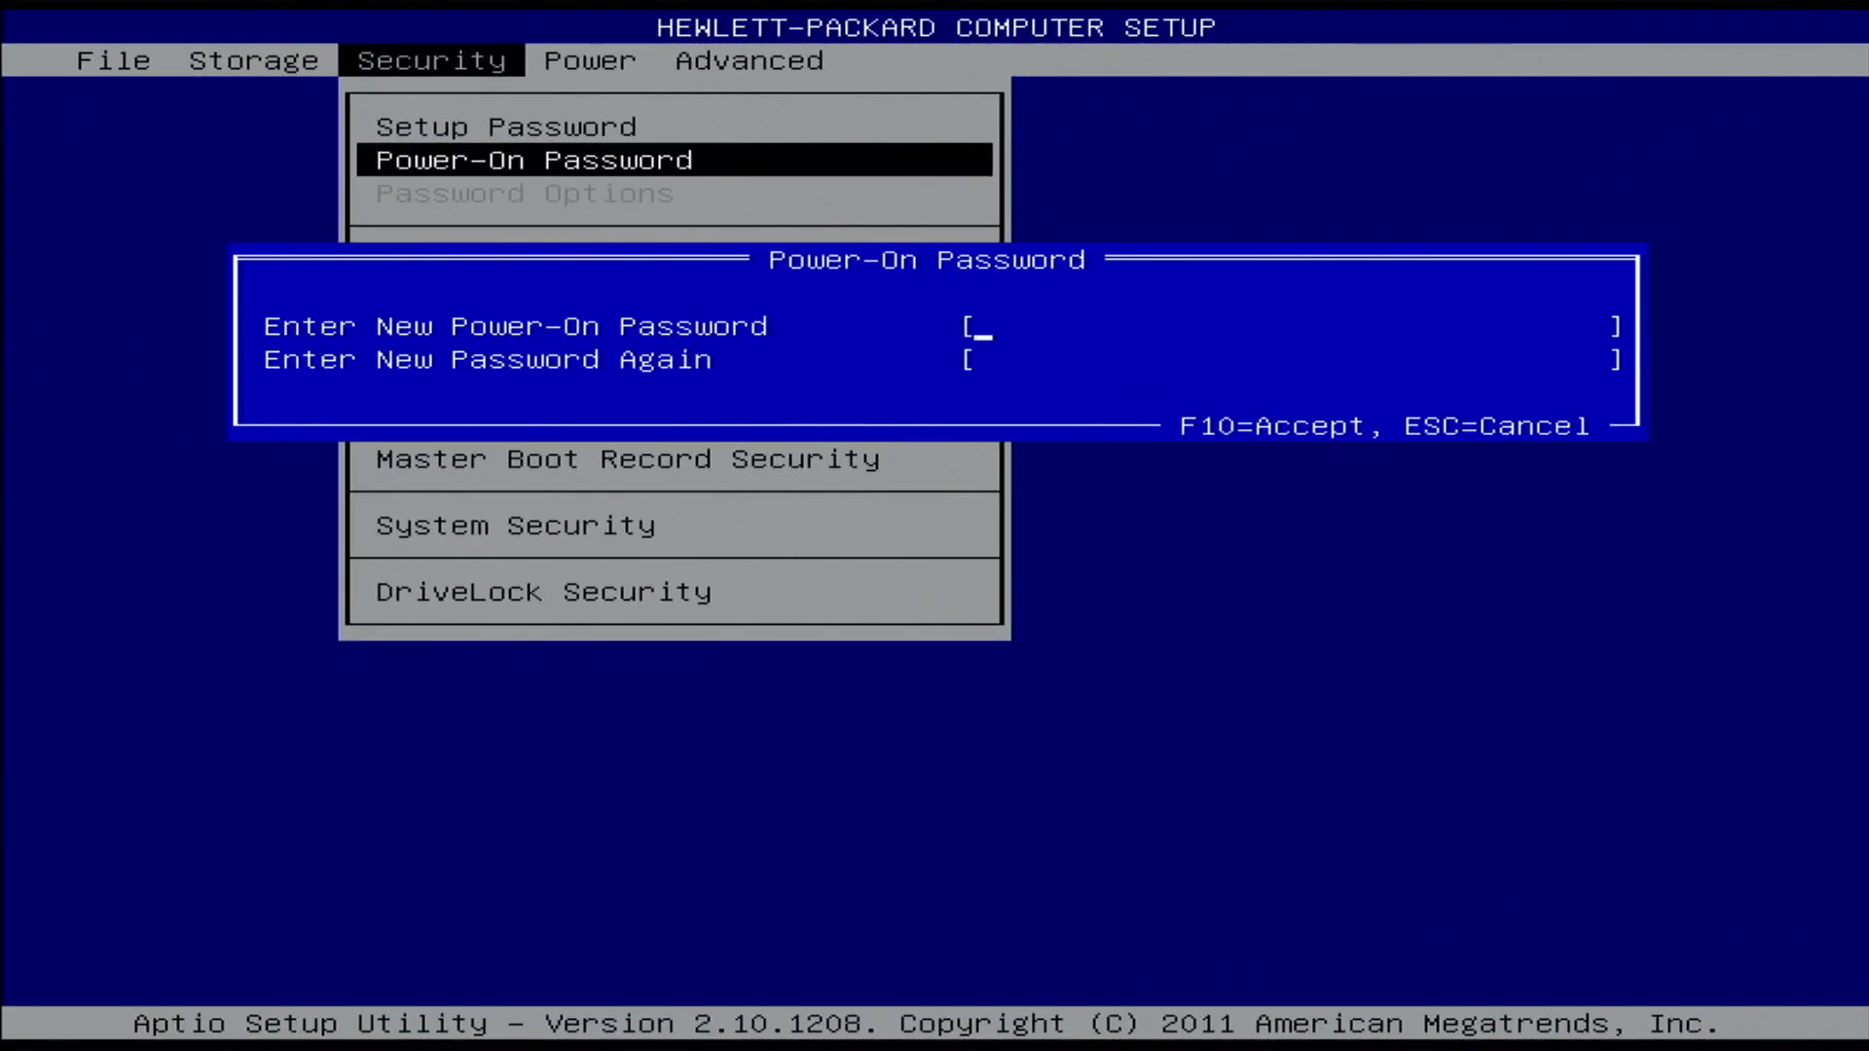
key(Escape)
In the device security settings, switch the embedded security device and system audio to their alternative and back to available
key(Down)
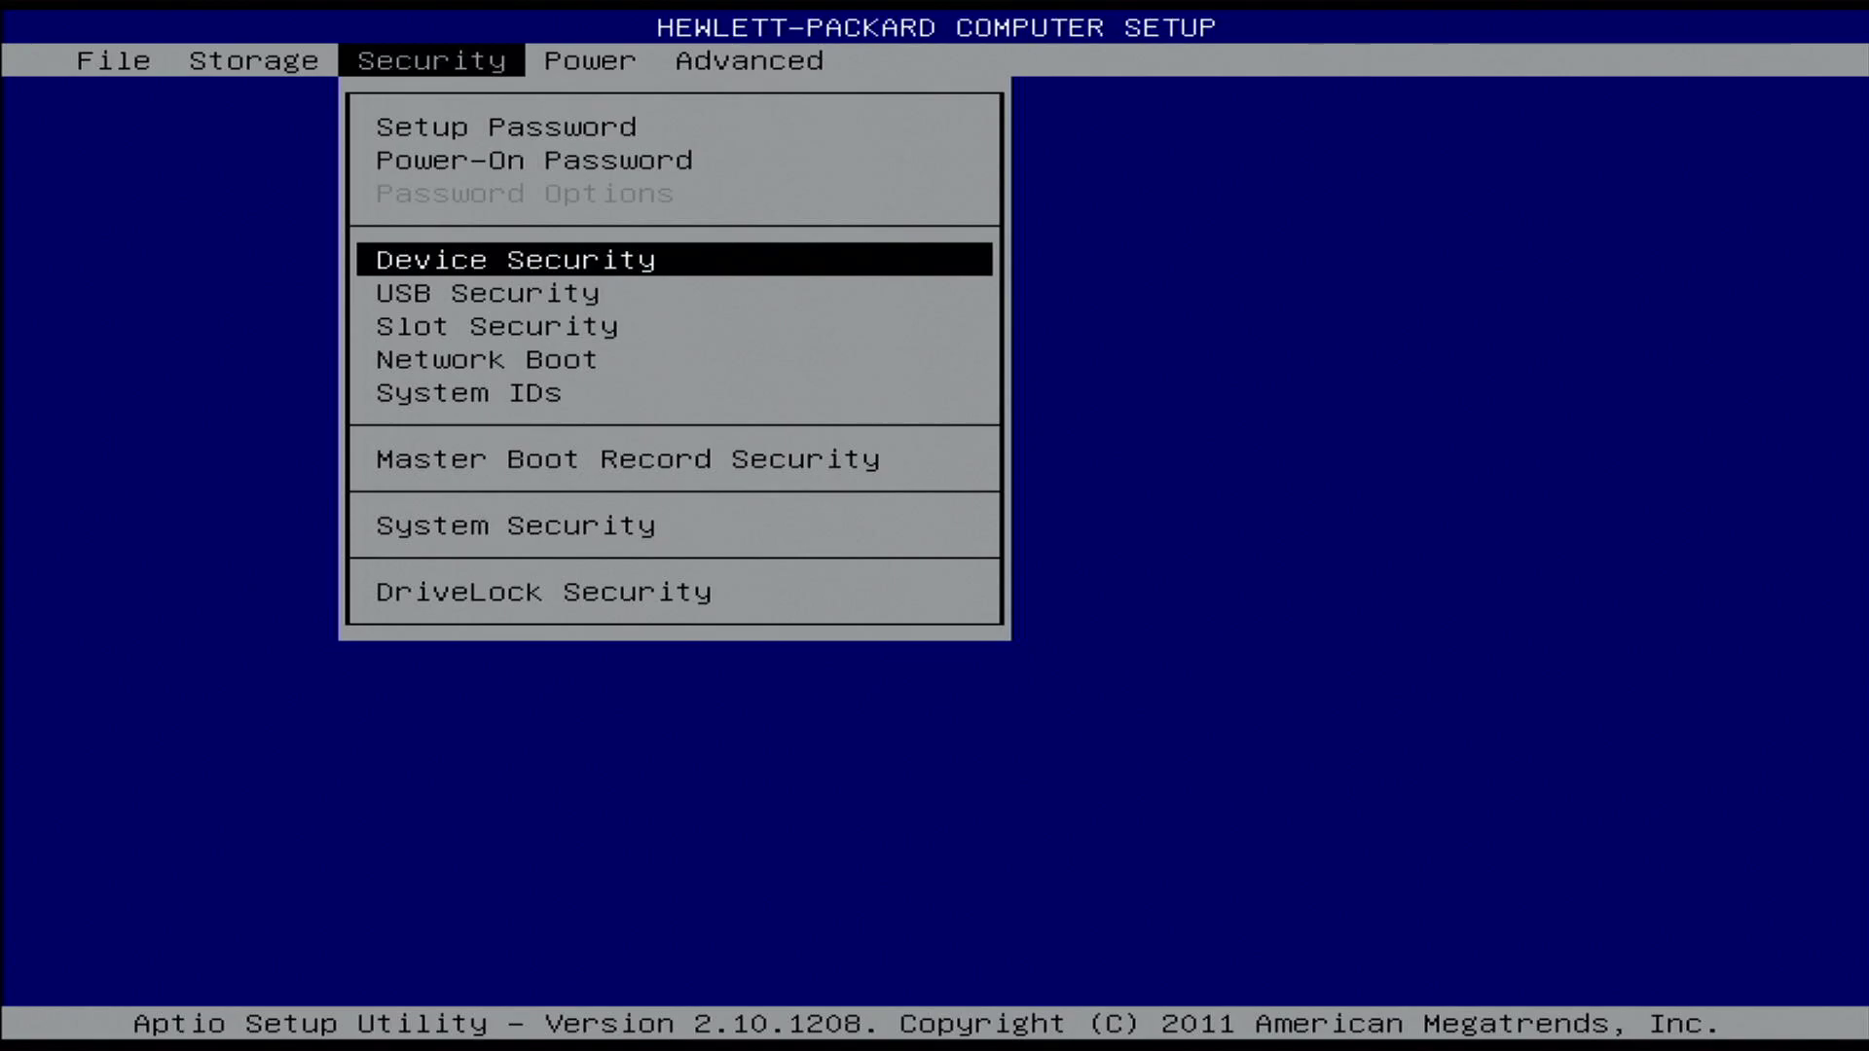
key(Return)
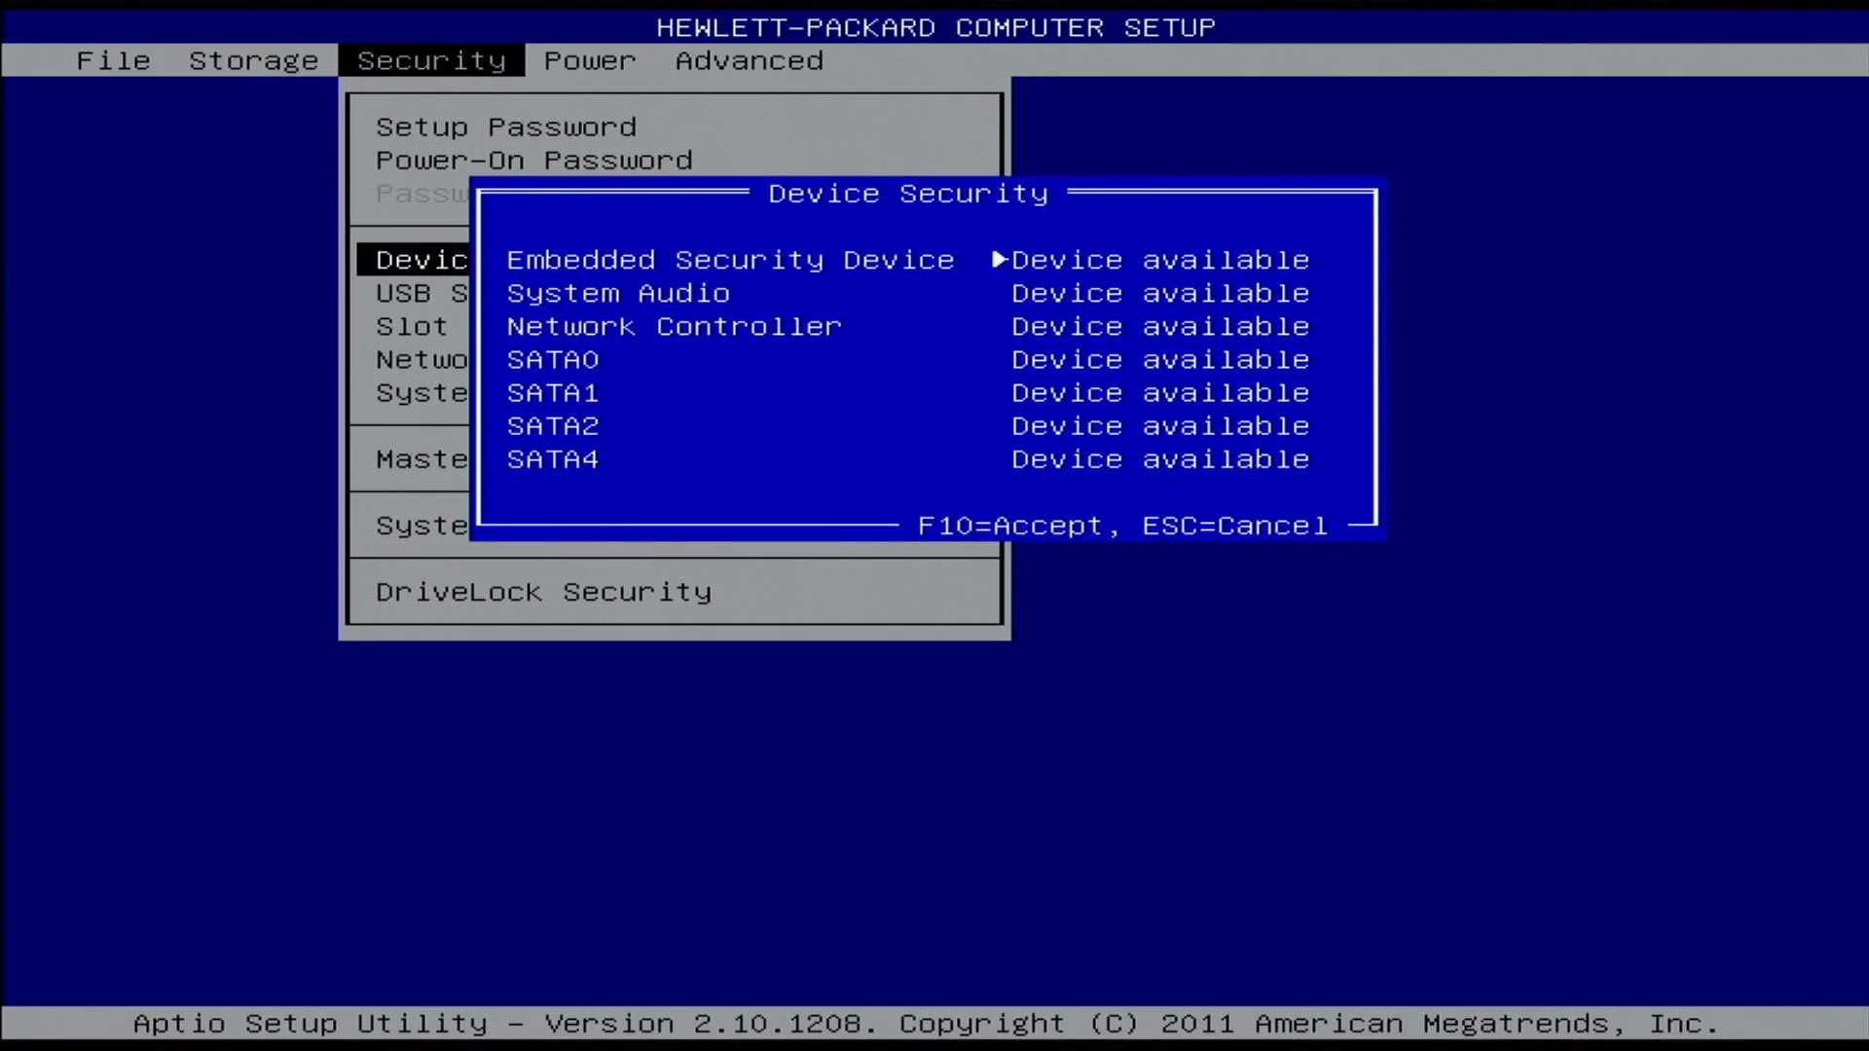
key(Right)
key(Right)
key(Down)
key(Right)
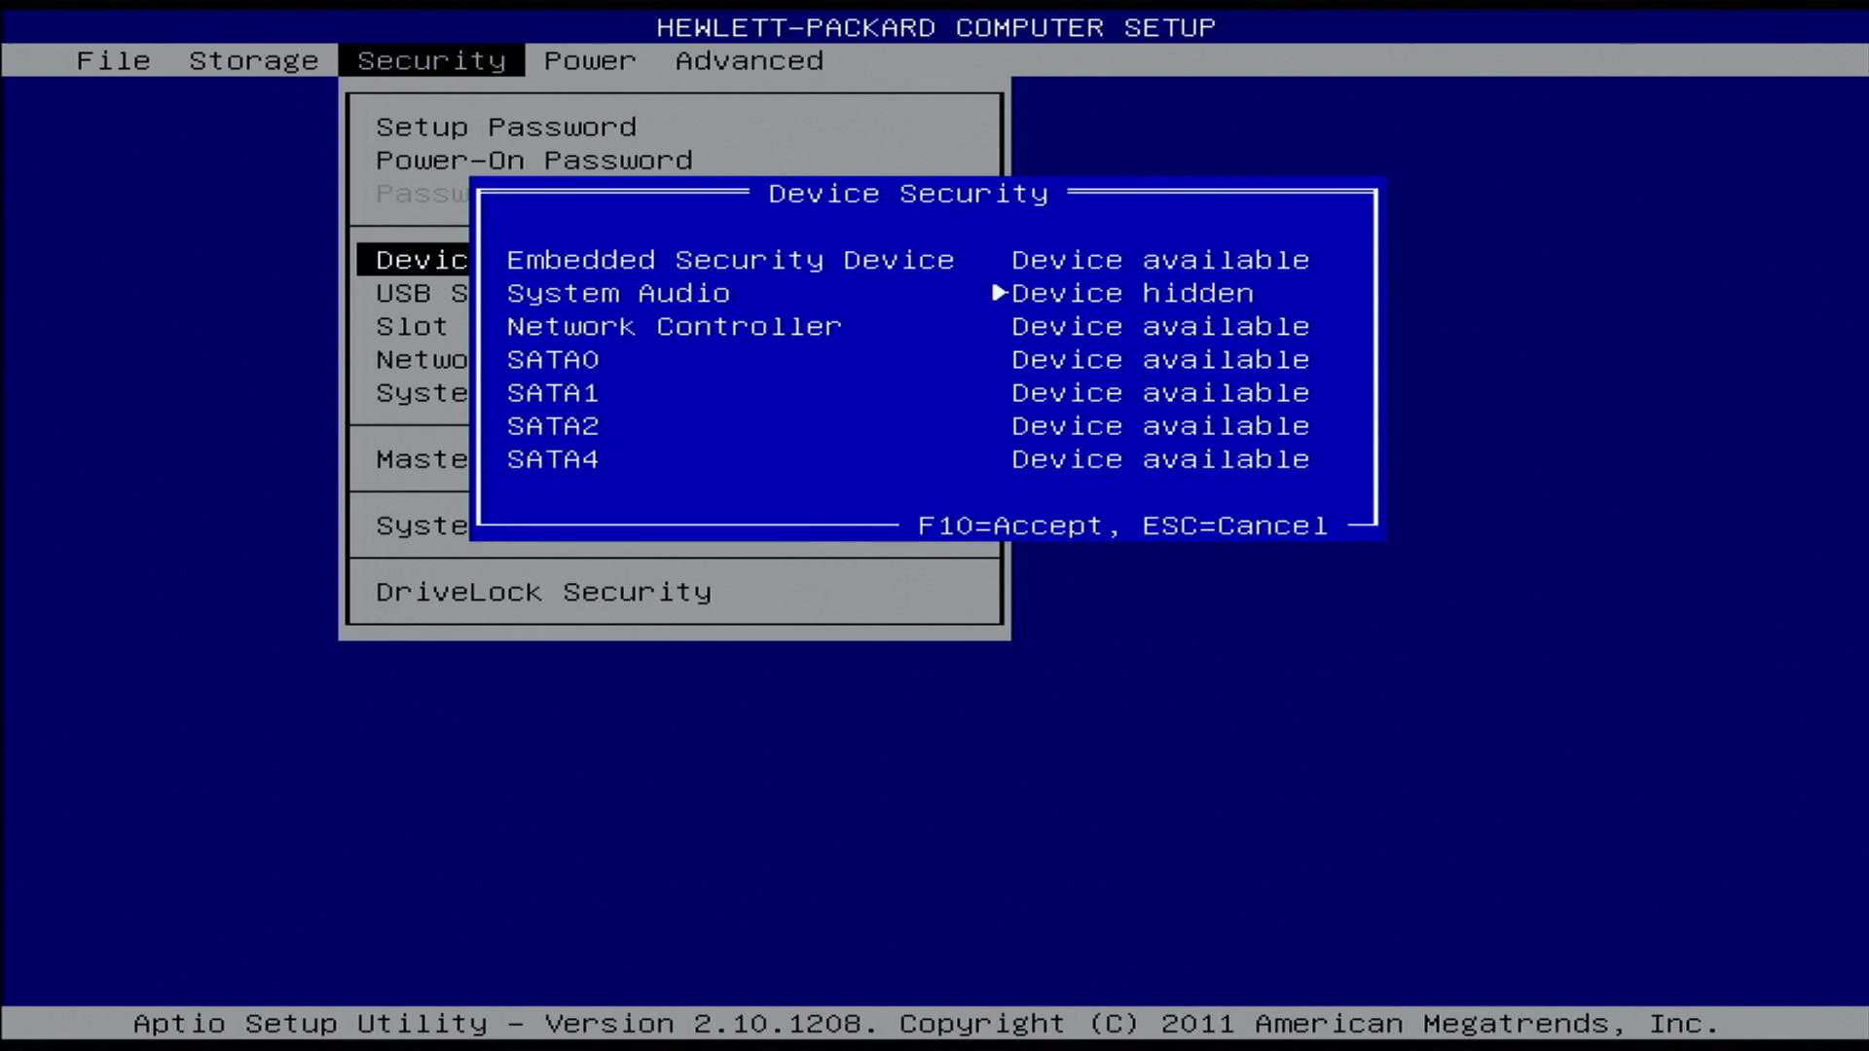
key(Right)
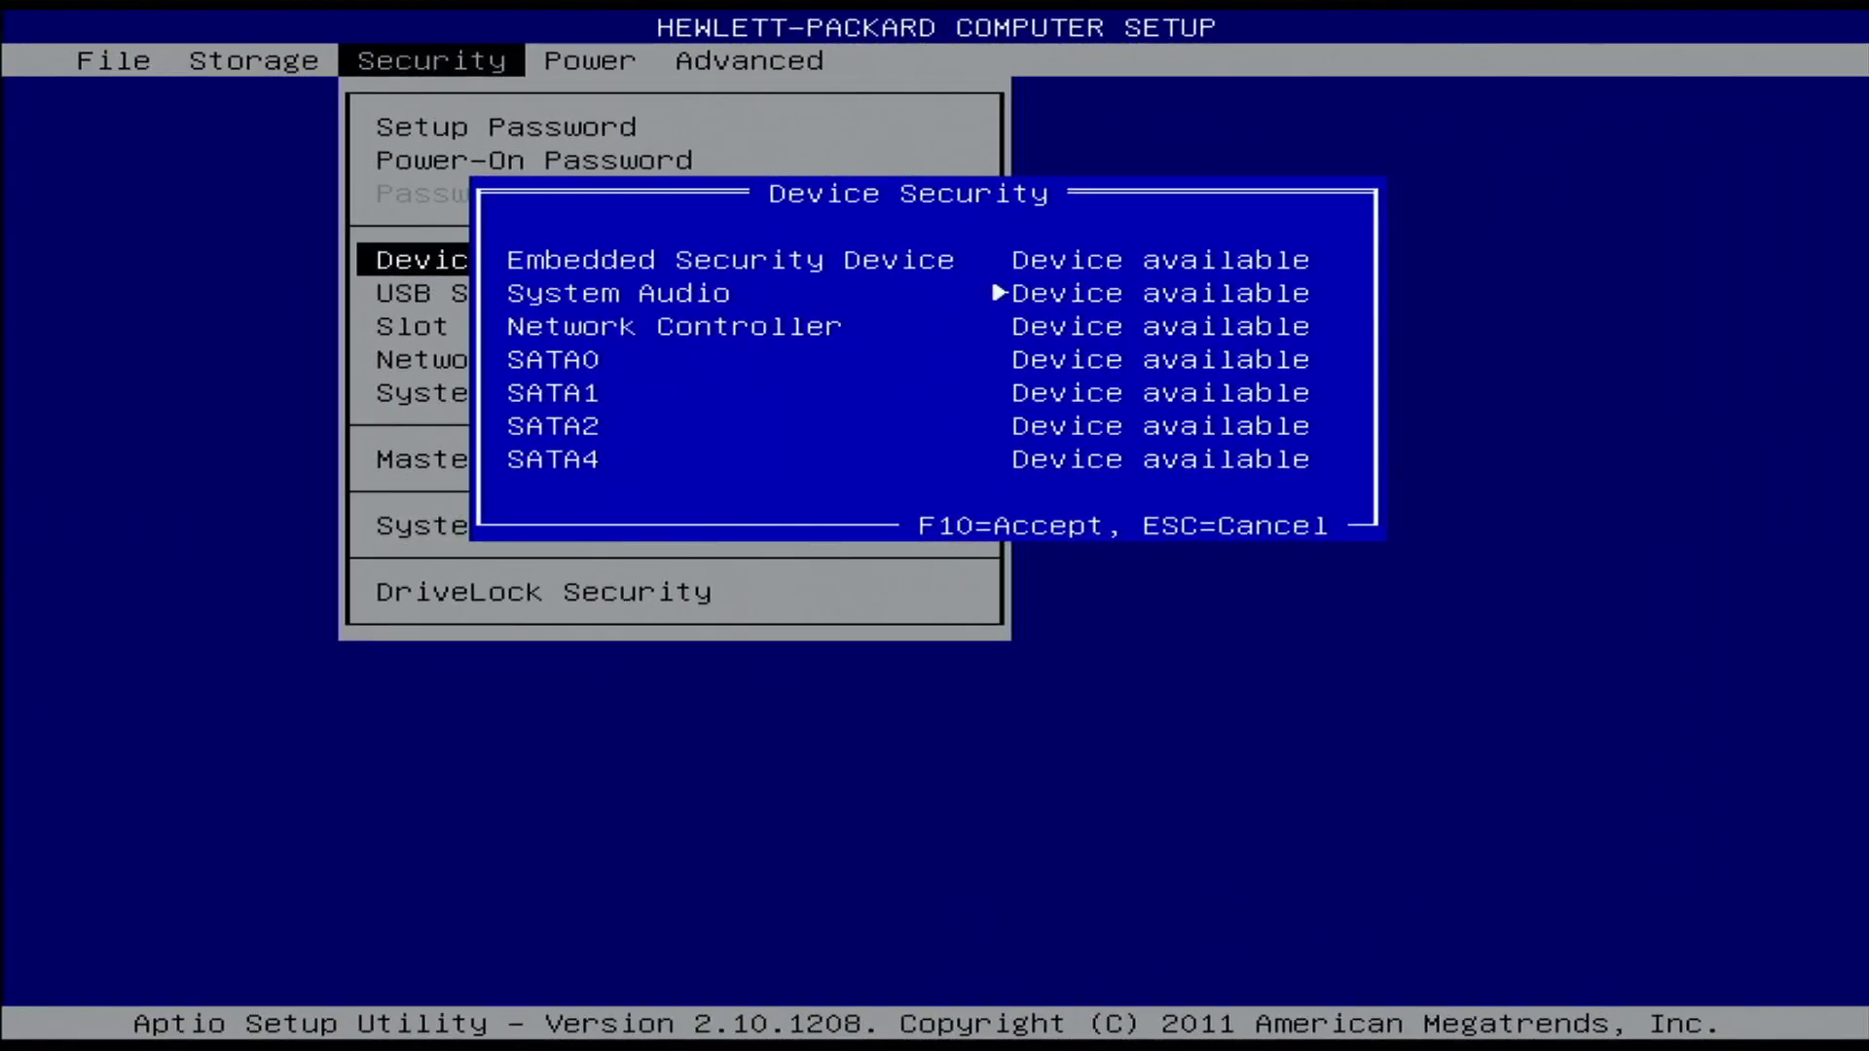
Try to hide the network controller in the device security settings and dismiss the warning
key(Down)
key(Right)
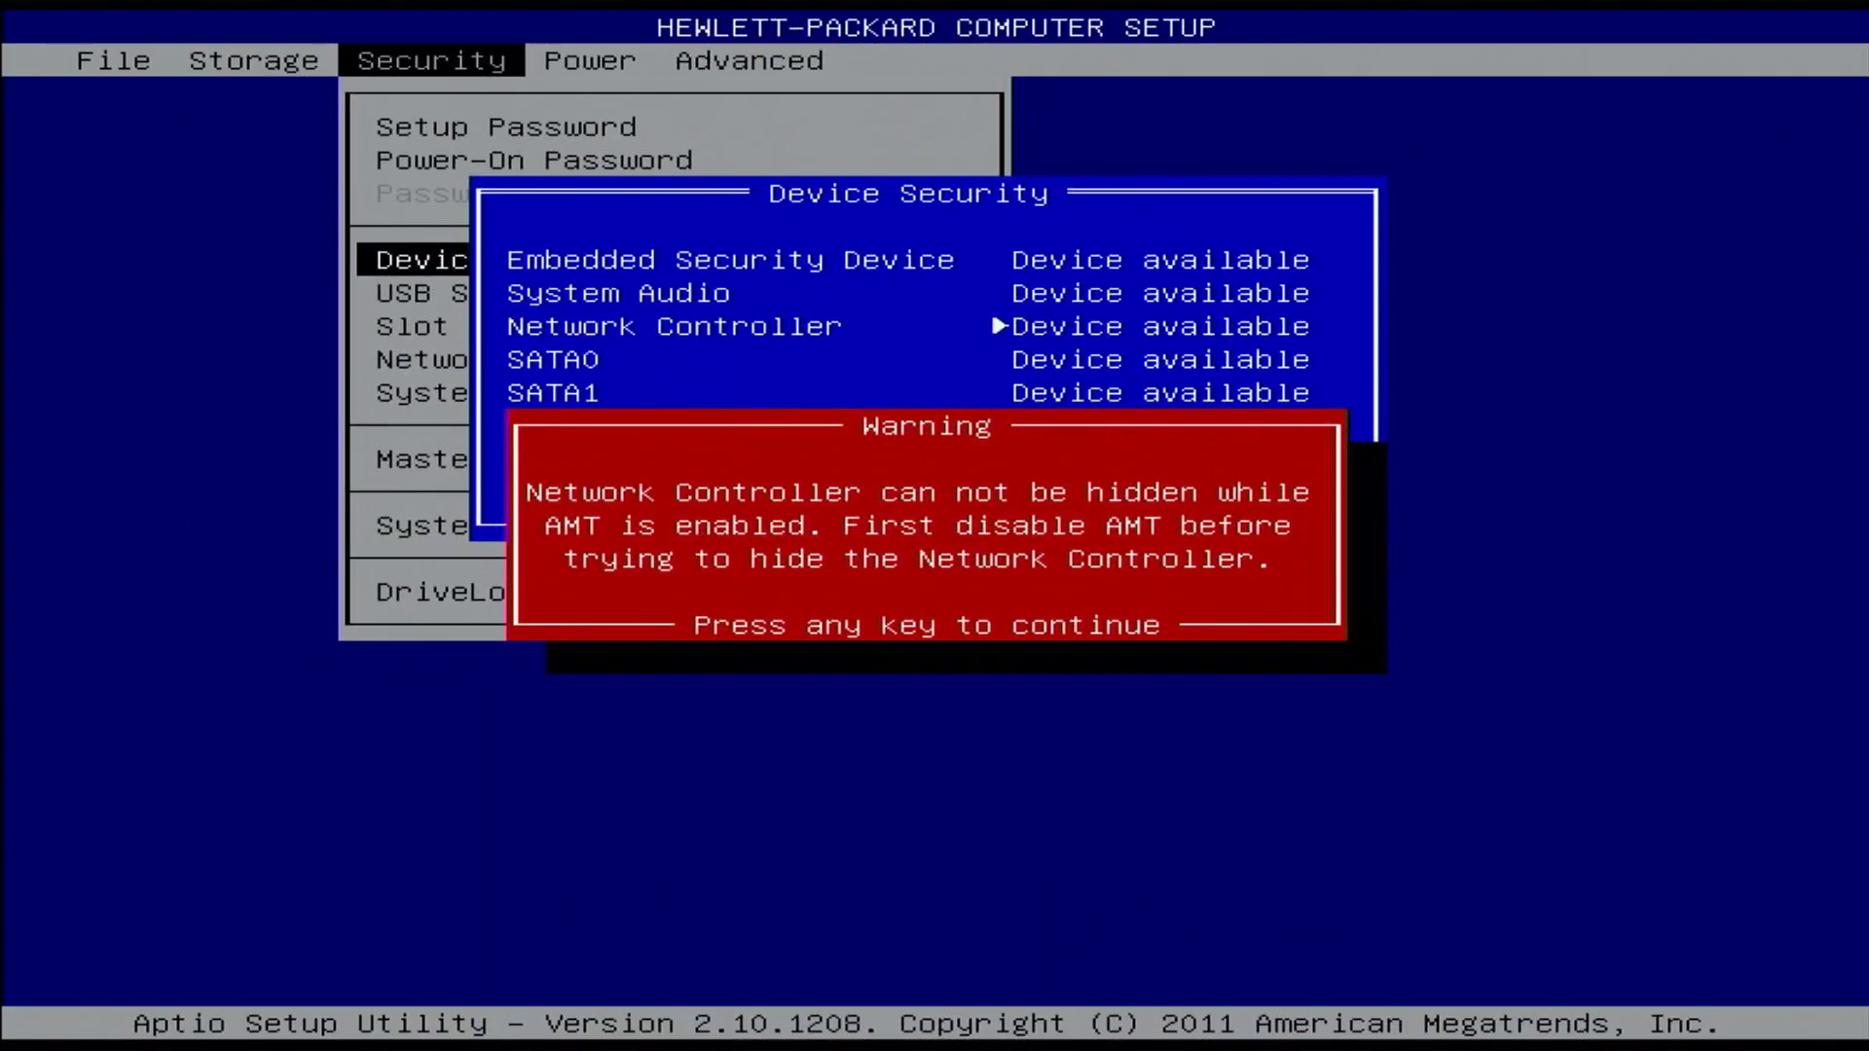
key(Escape)
Toggle the SATA0 and SATA1 device security settings between hidden and available, leaving both available
key(Down)
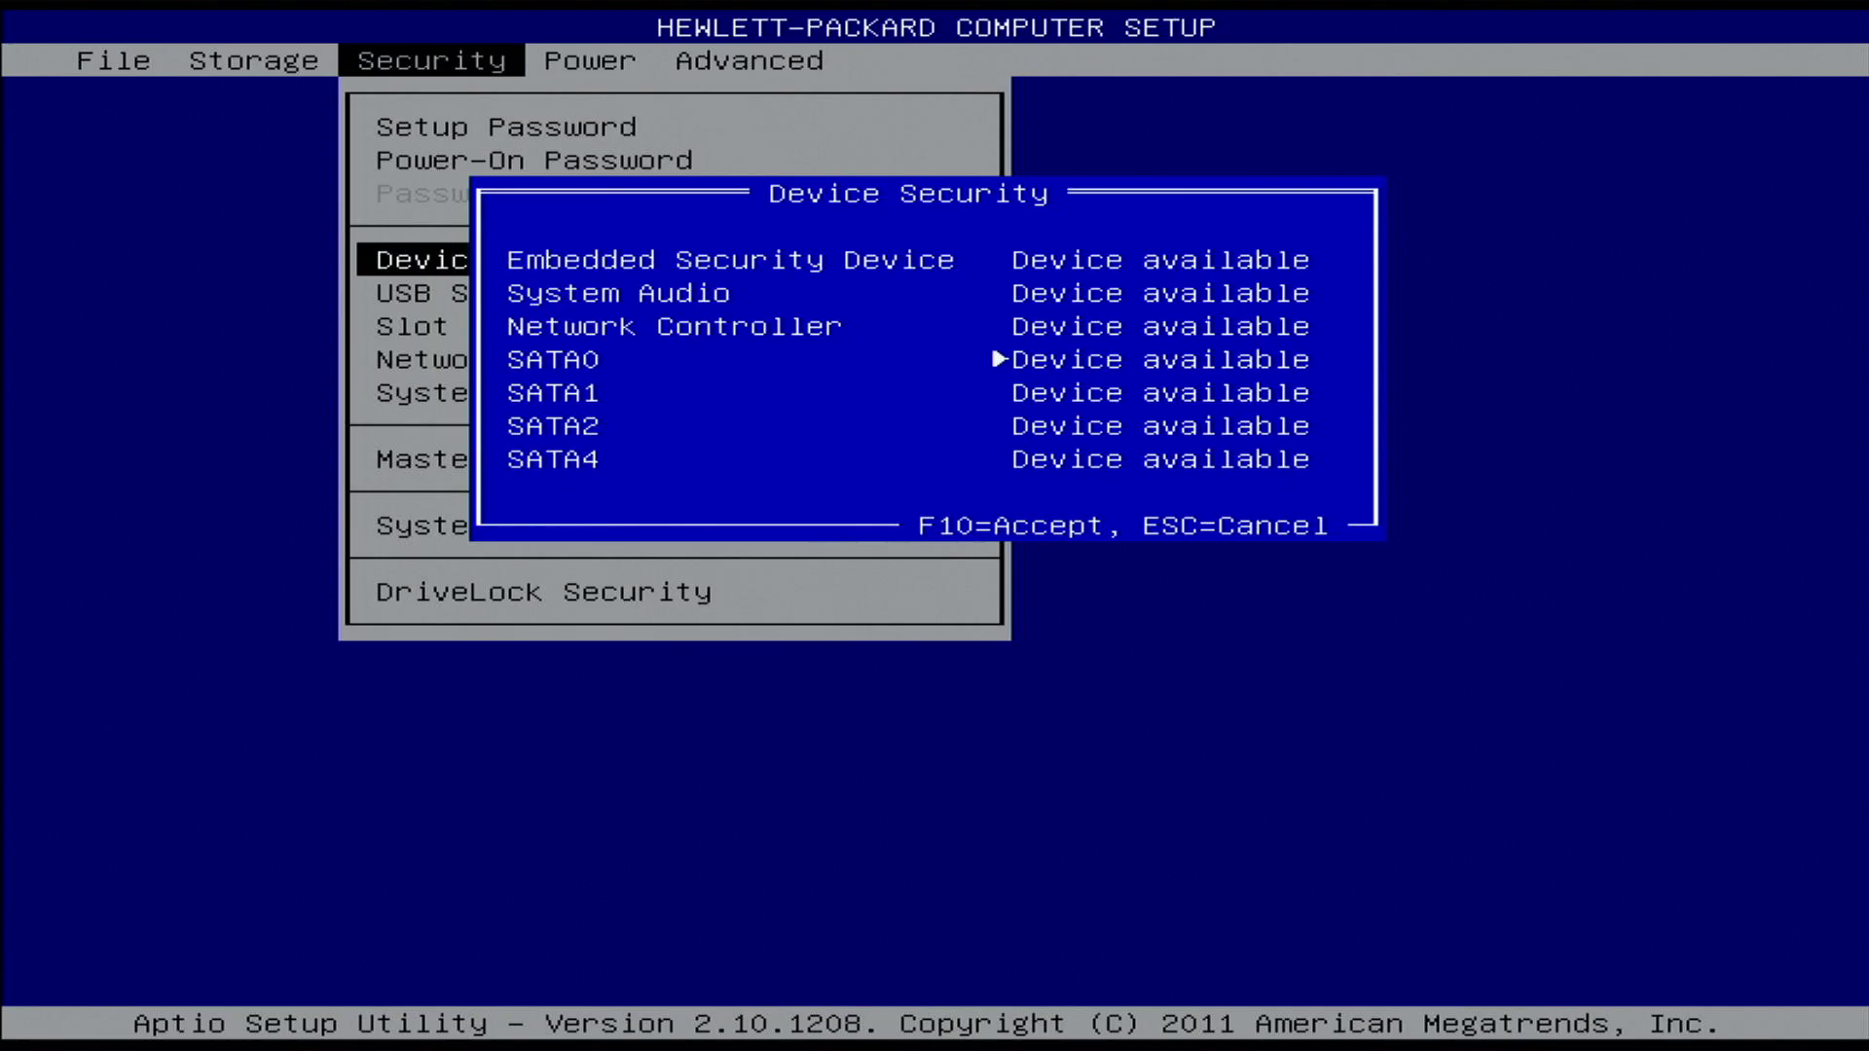
key(Right)
key(Right)
key(Down)
key(Right)
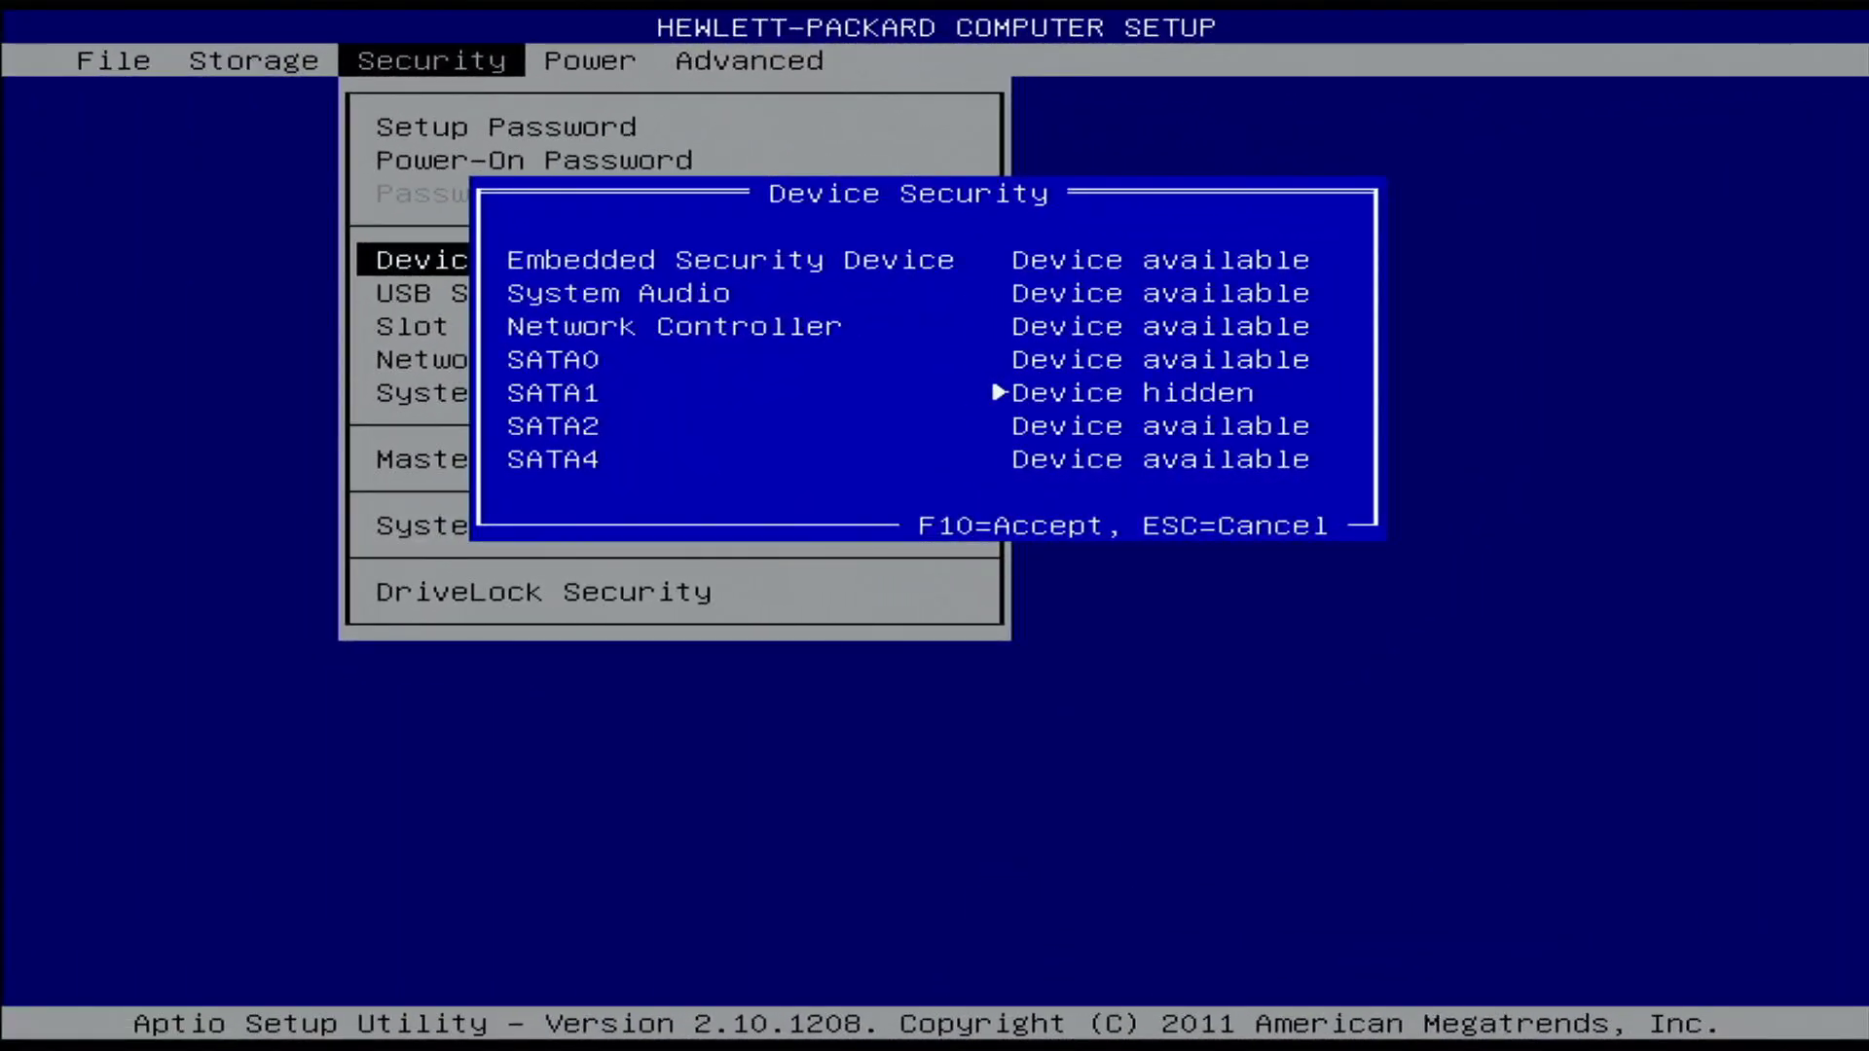
key(Right)
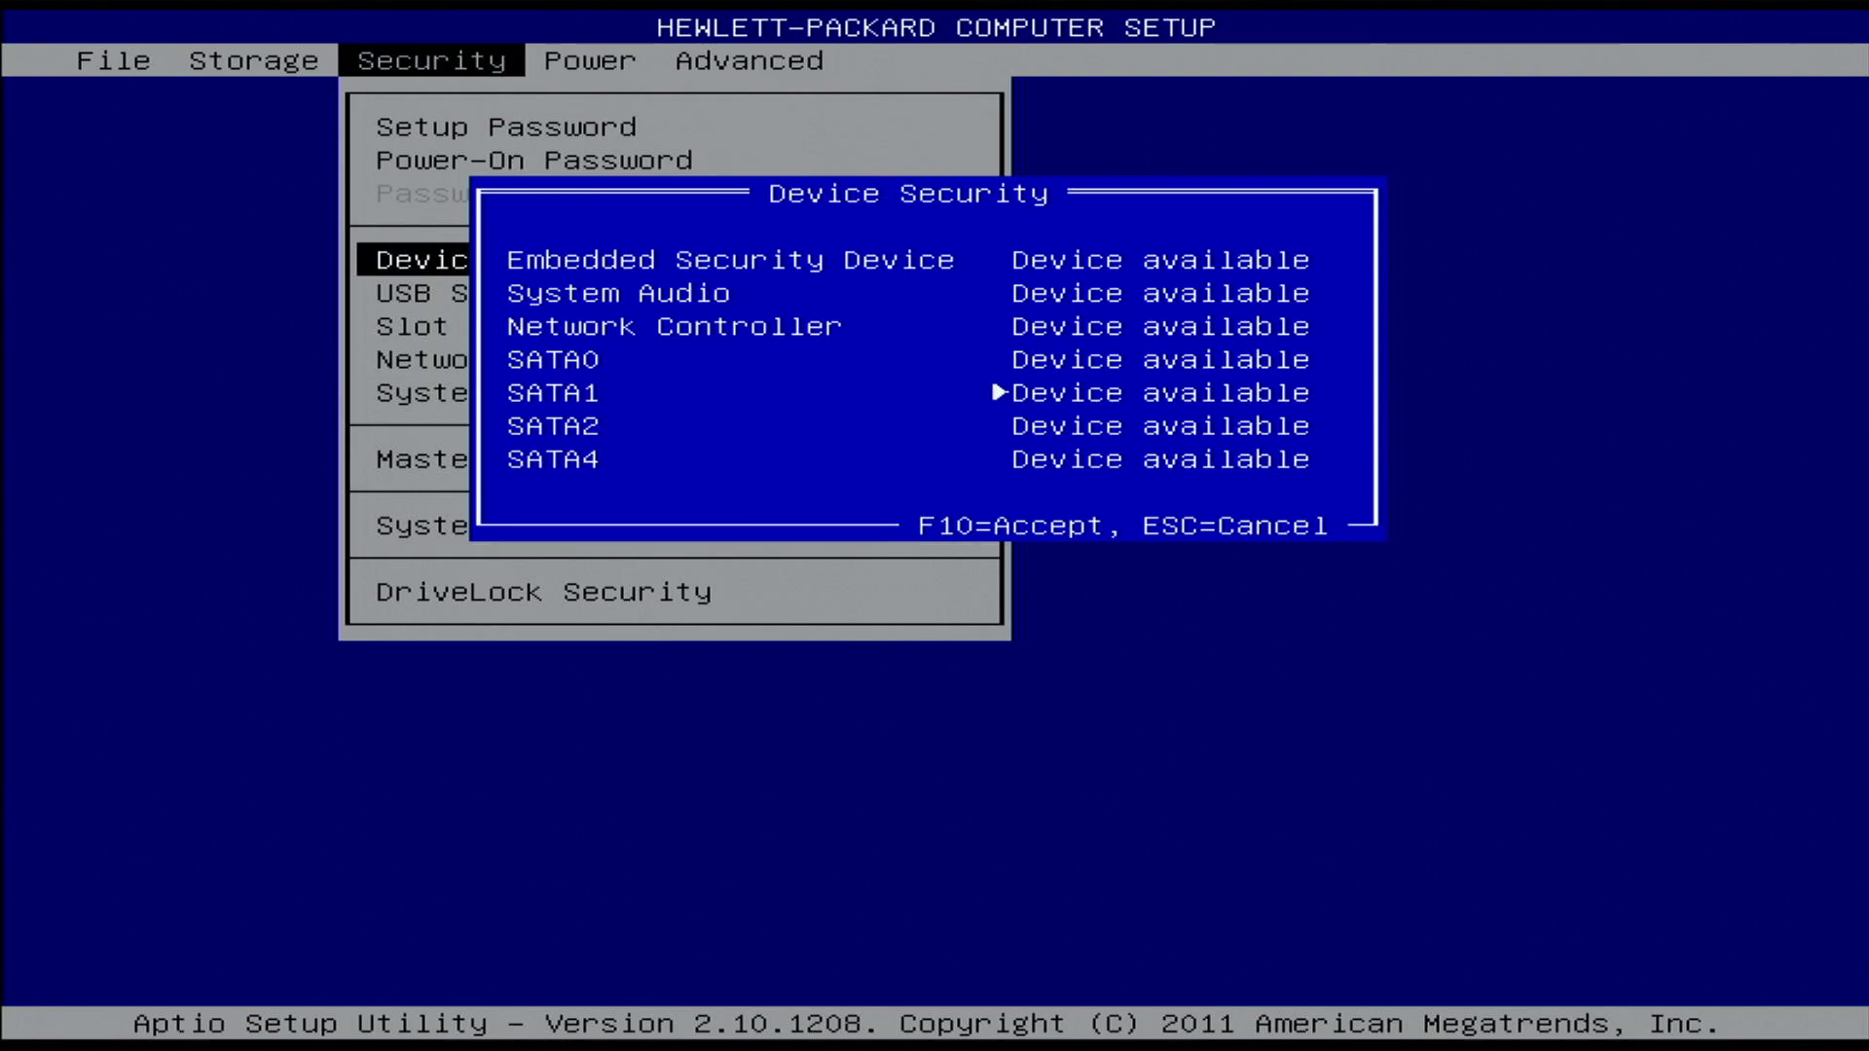
Toggle SATA2 and SATA4 between hidden and available, then cancel the device security settings
key(Down)
key(Right)
key(Right)
key(Down)
key(Right)
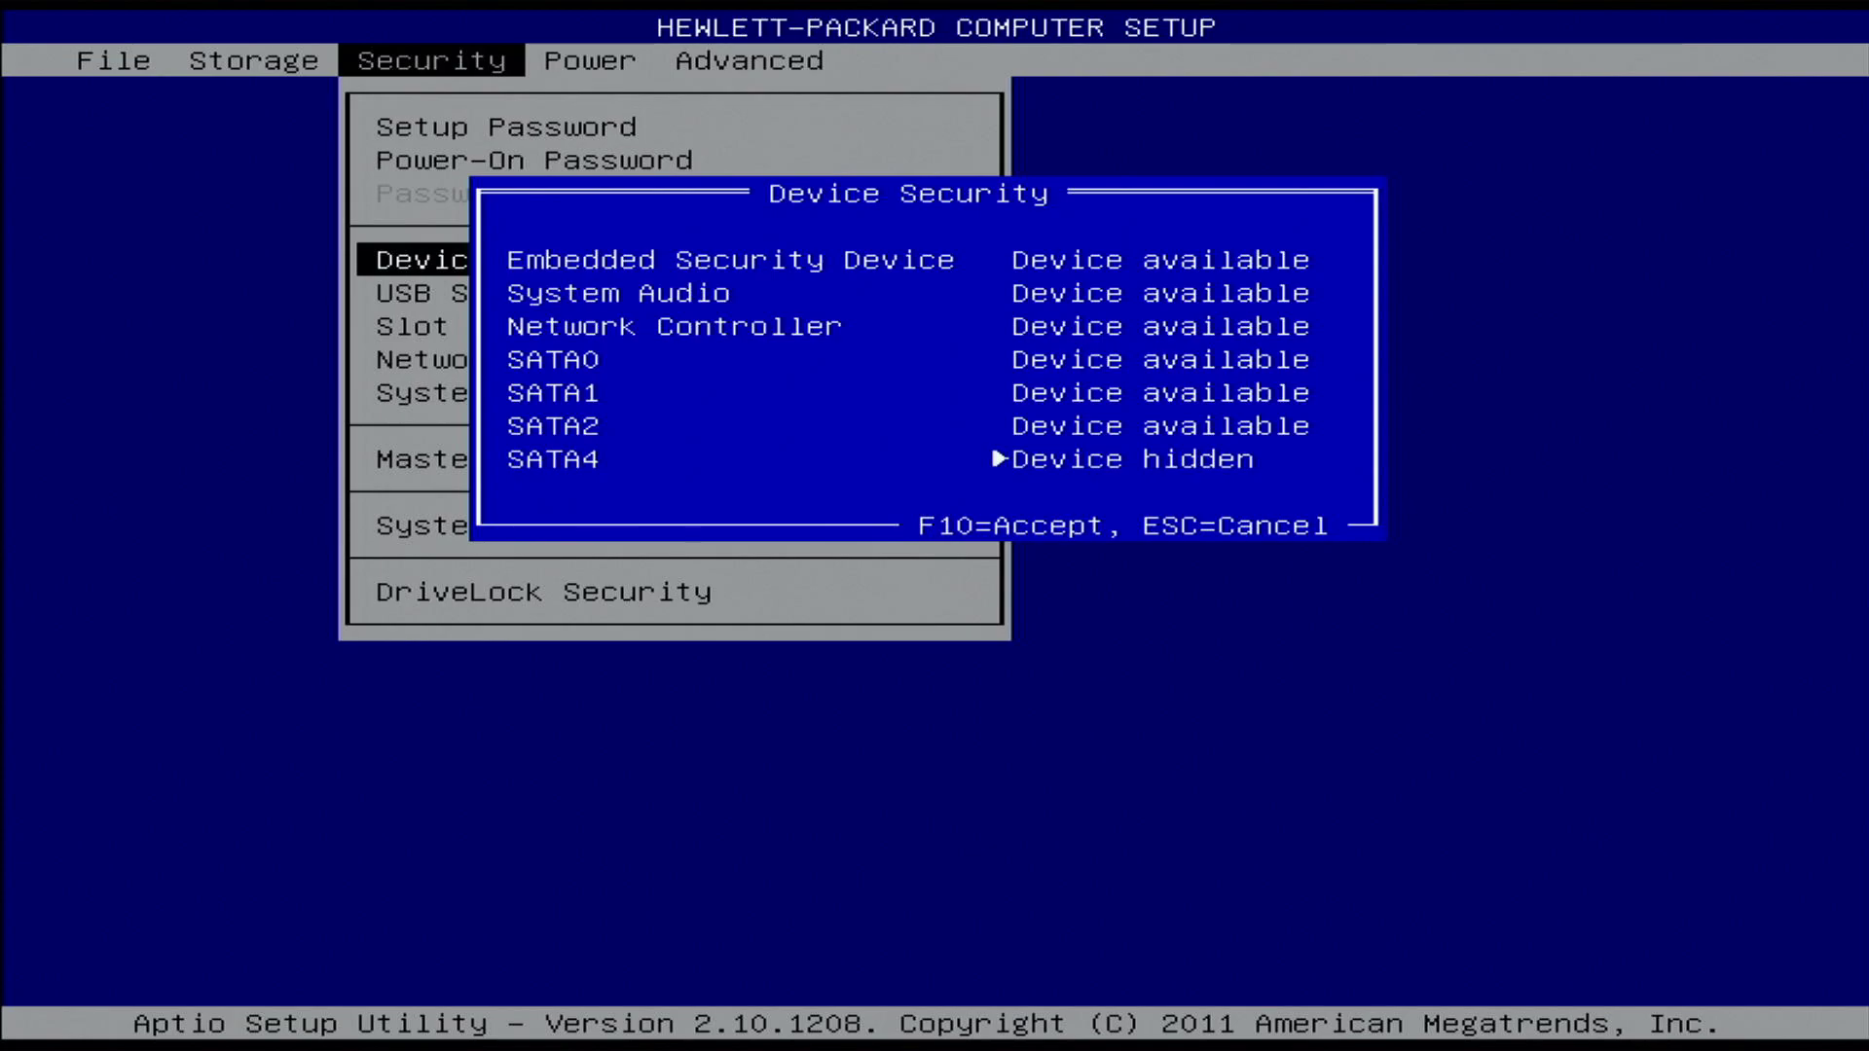
key(Right)
key(Escape)
In the USB security settings, switch the front USB ports to disabled and back to enabled
key(Down)
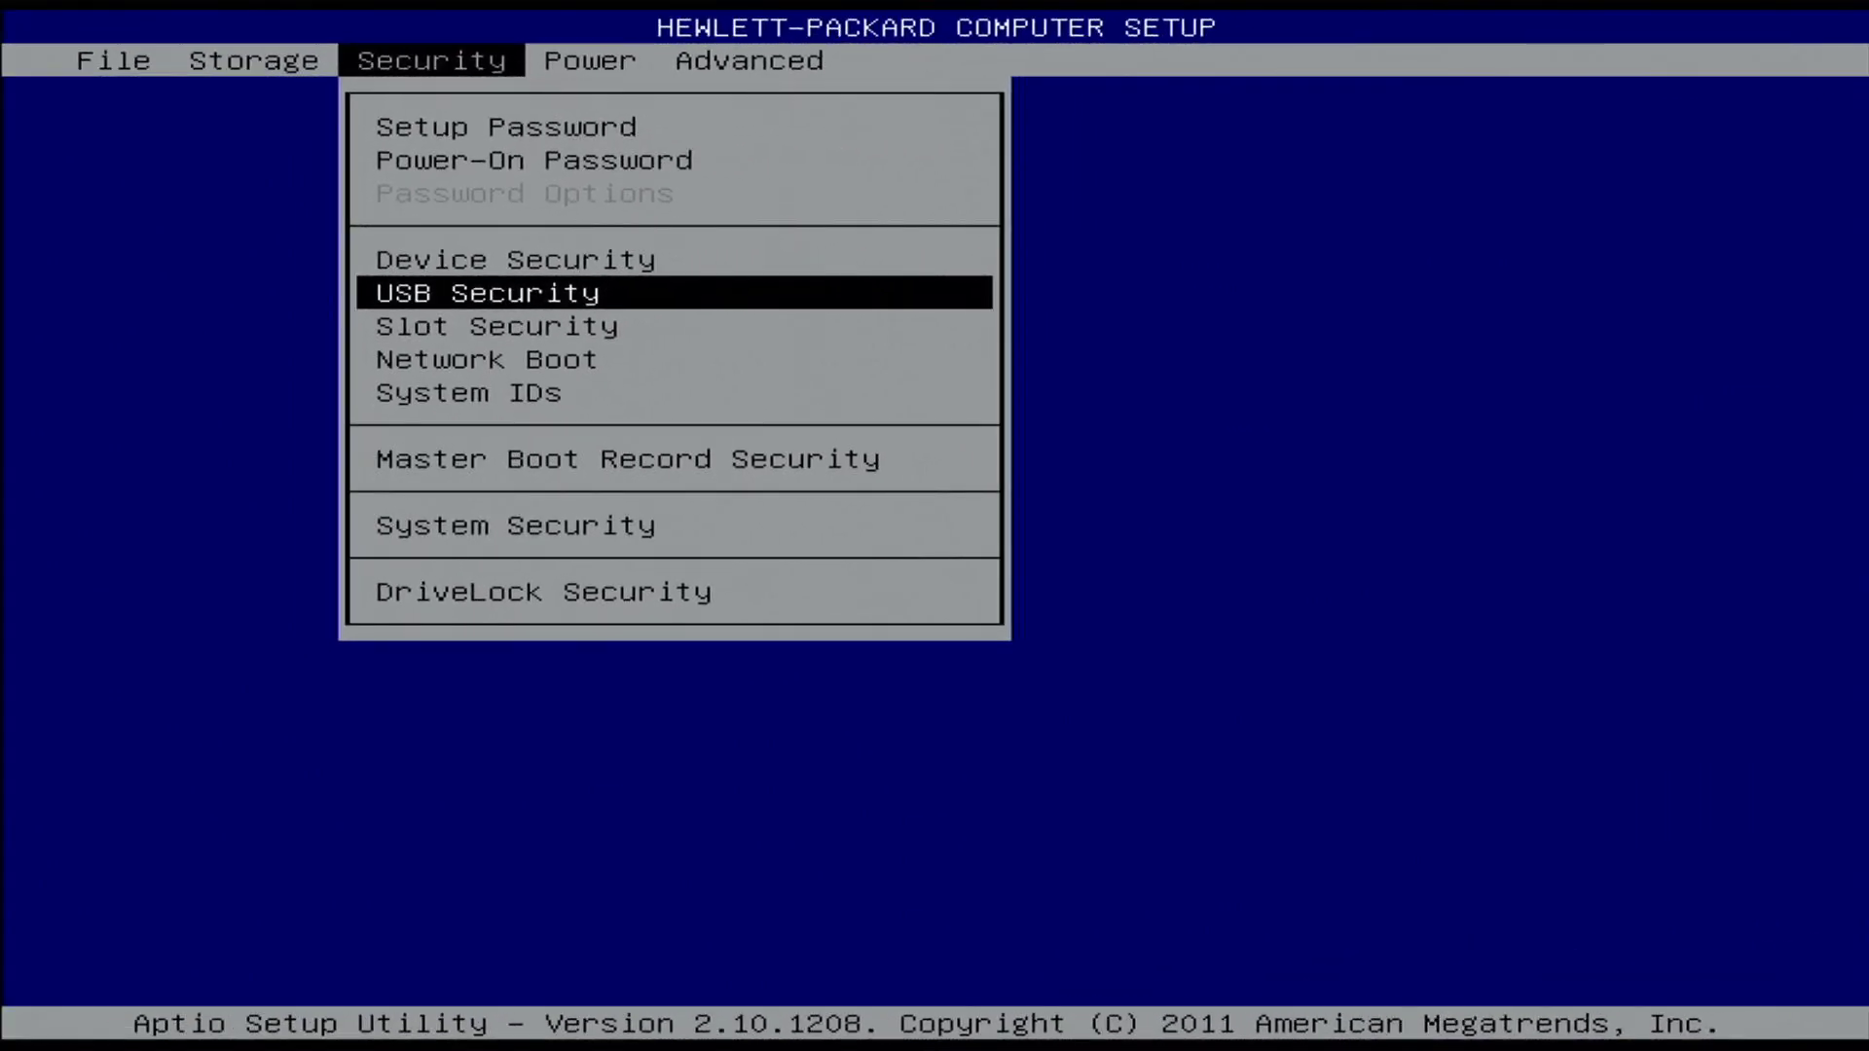
key(Return)
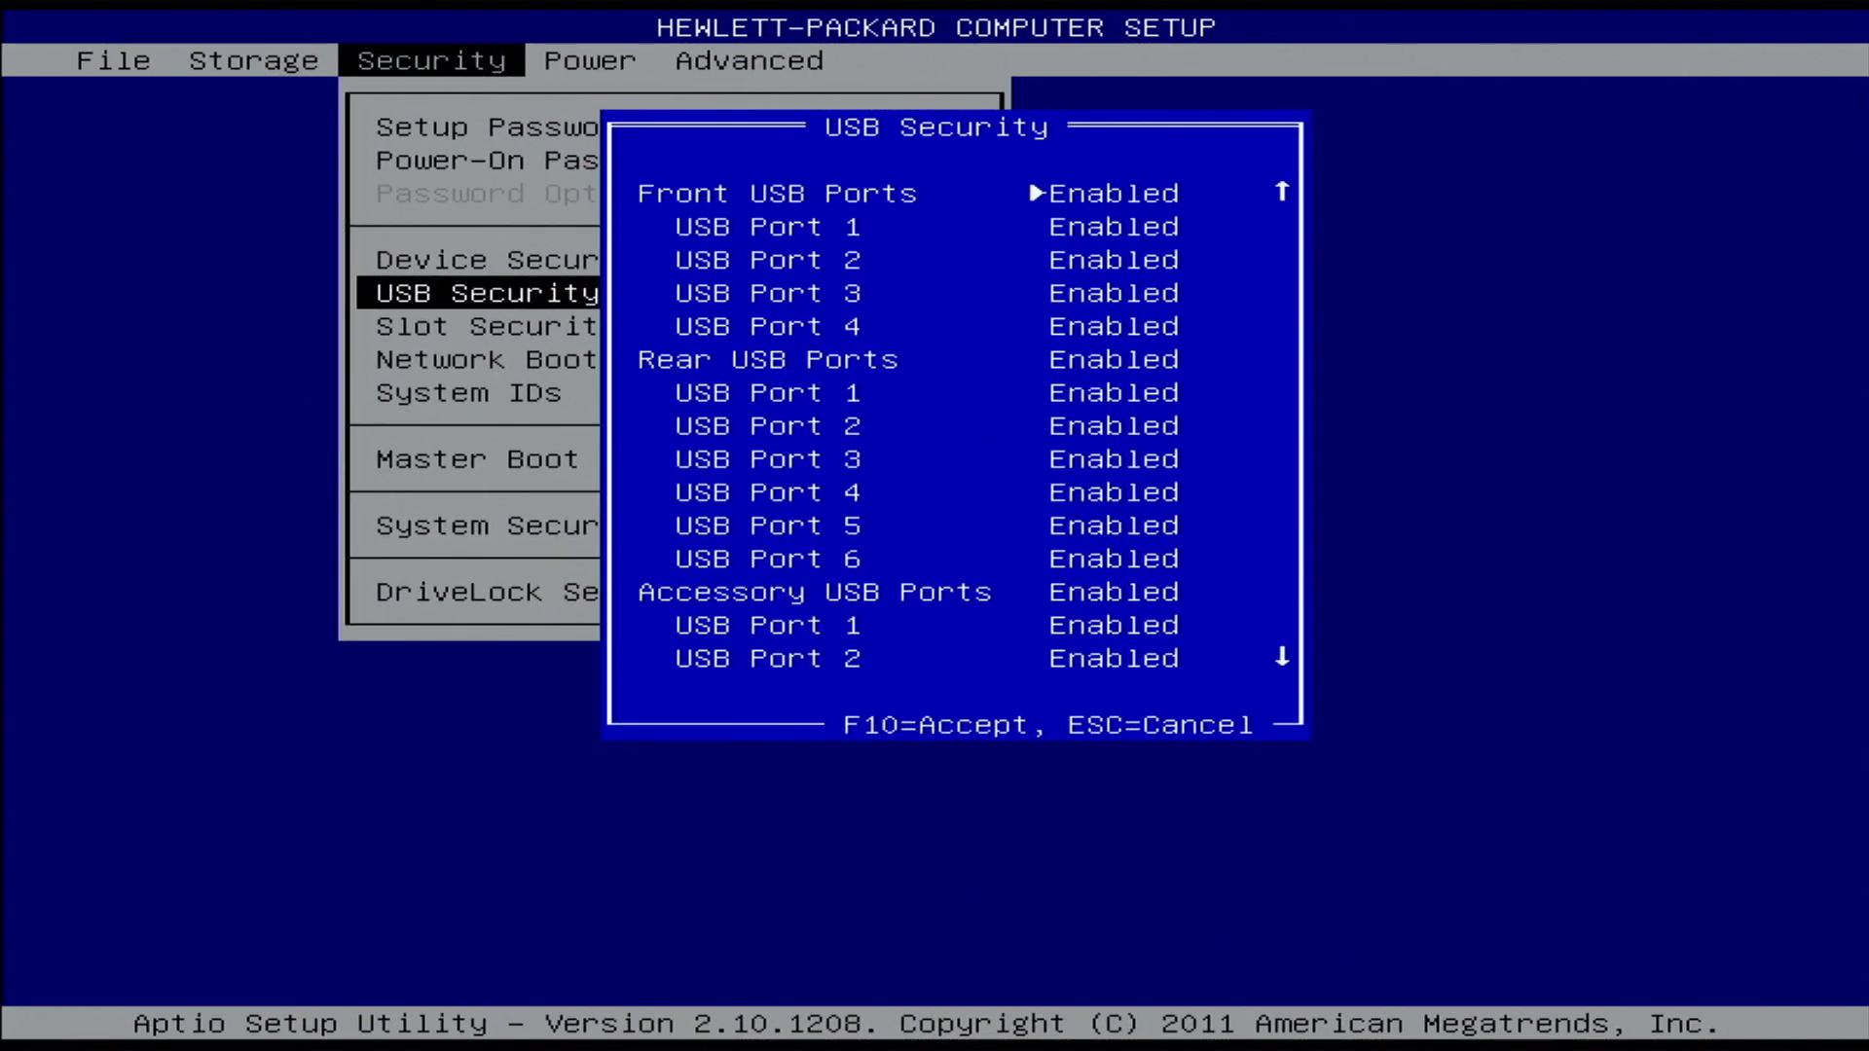
key(Right)
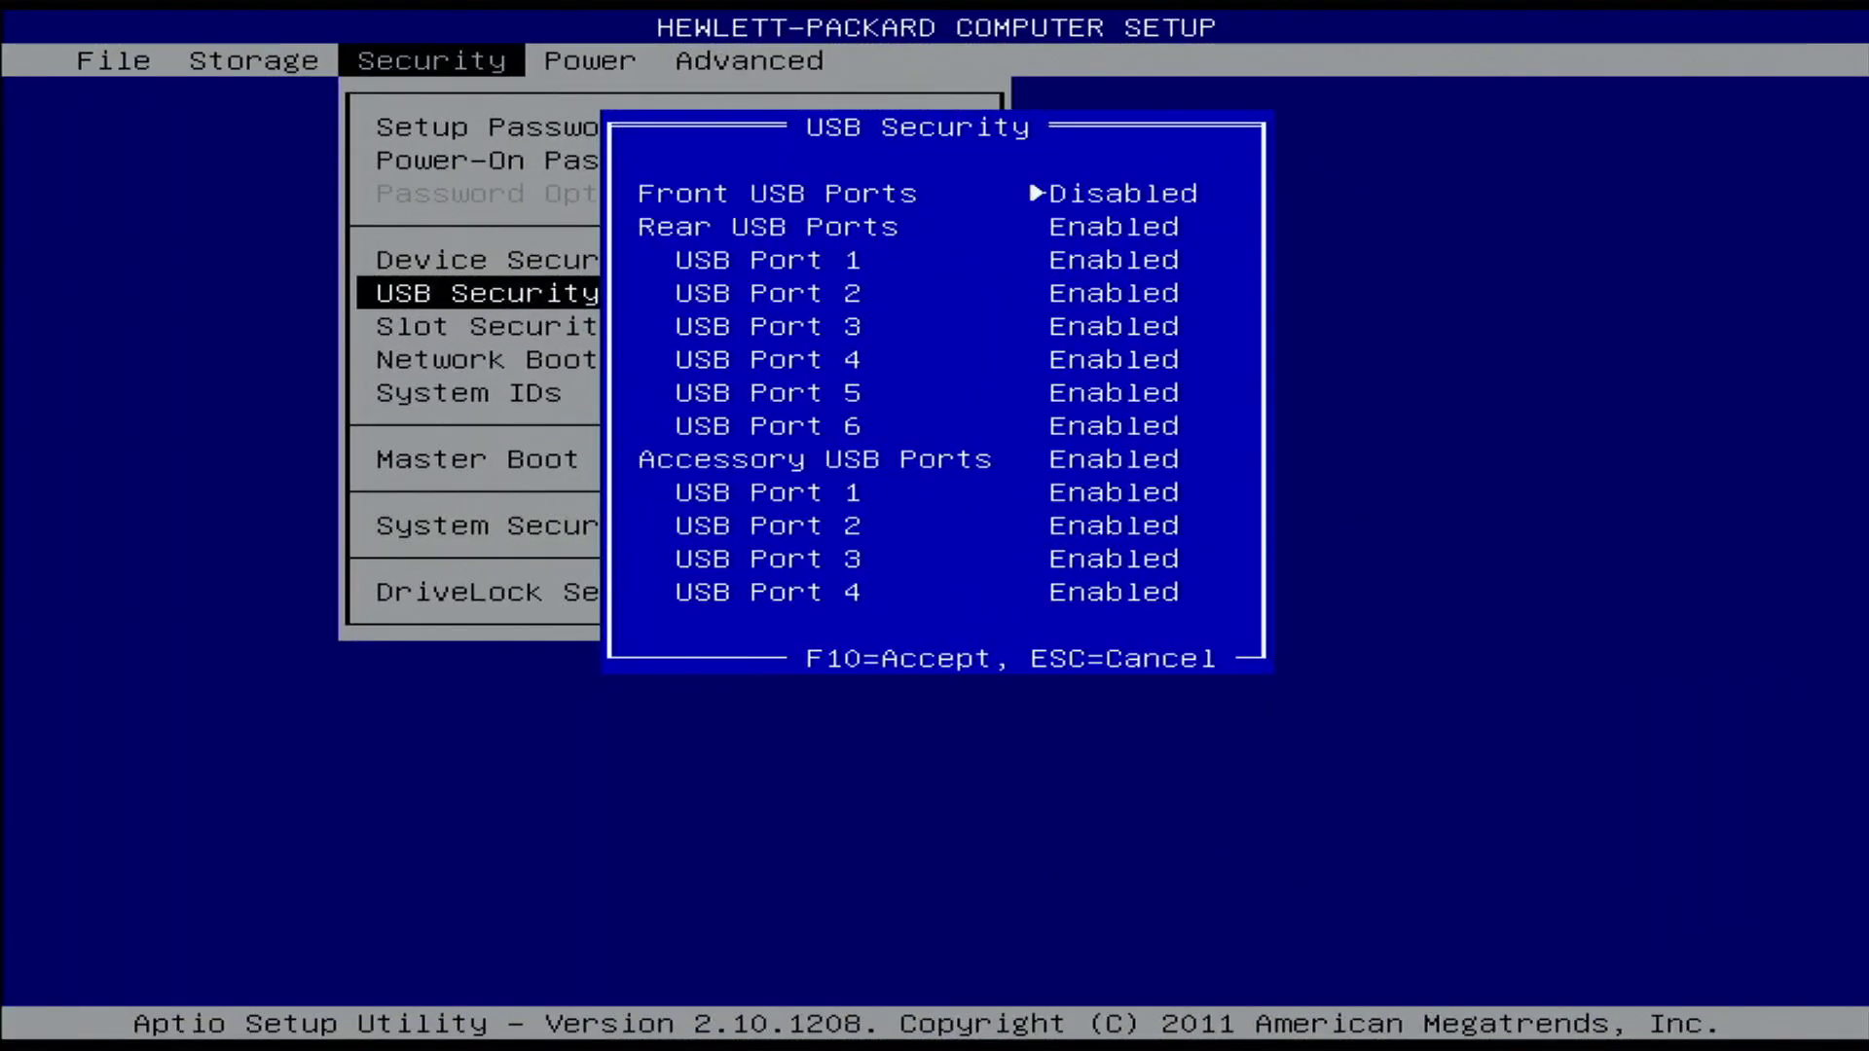
key(Left)
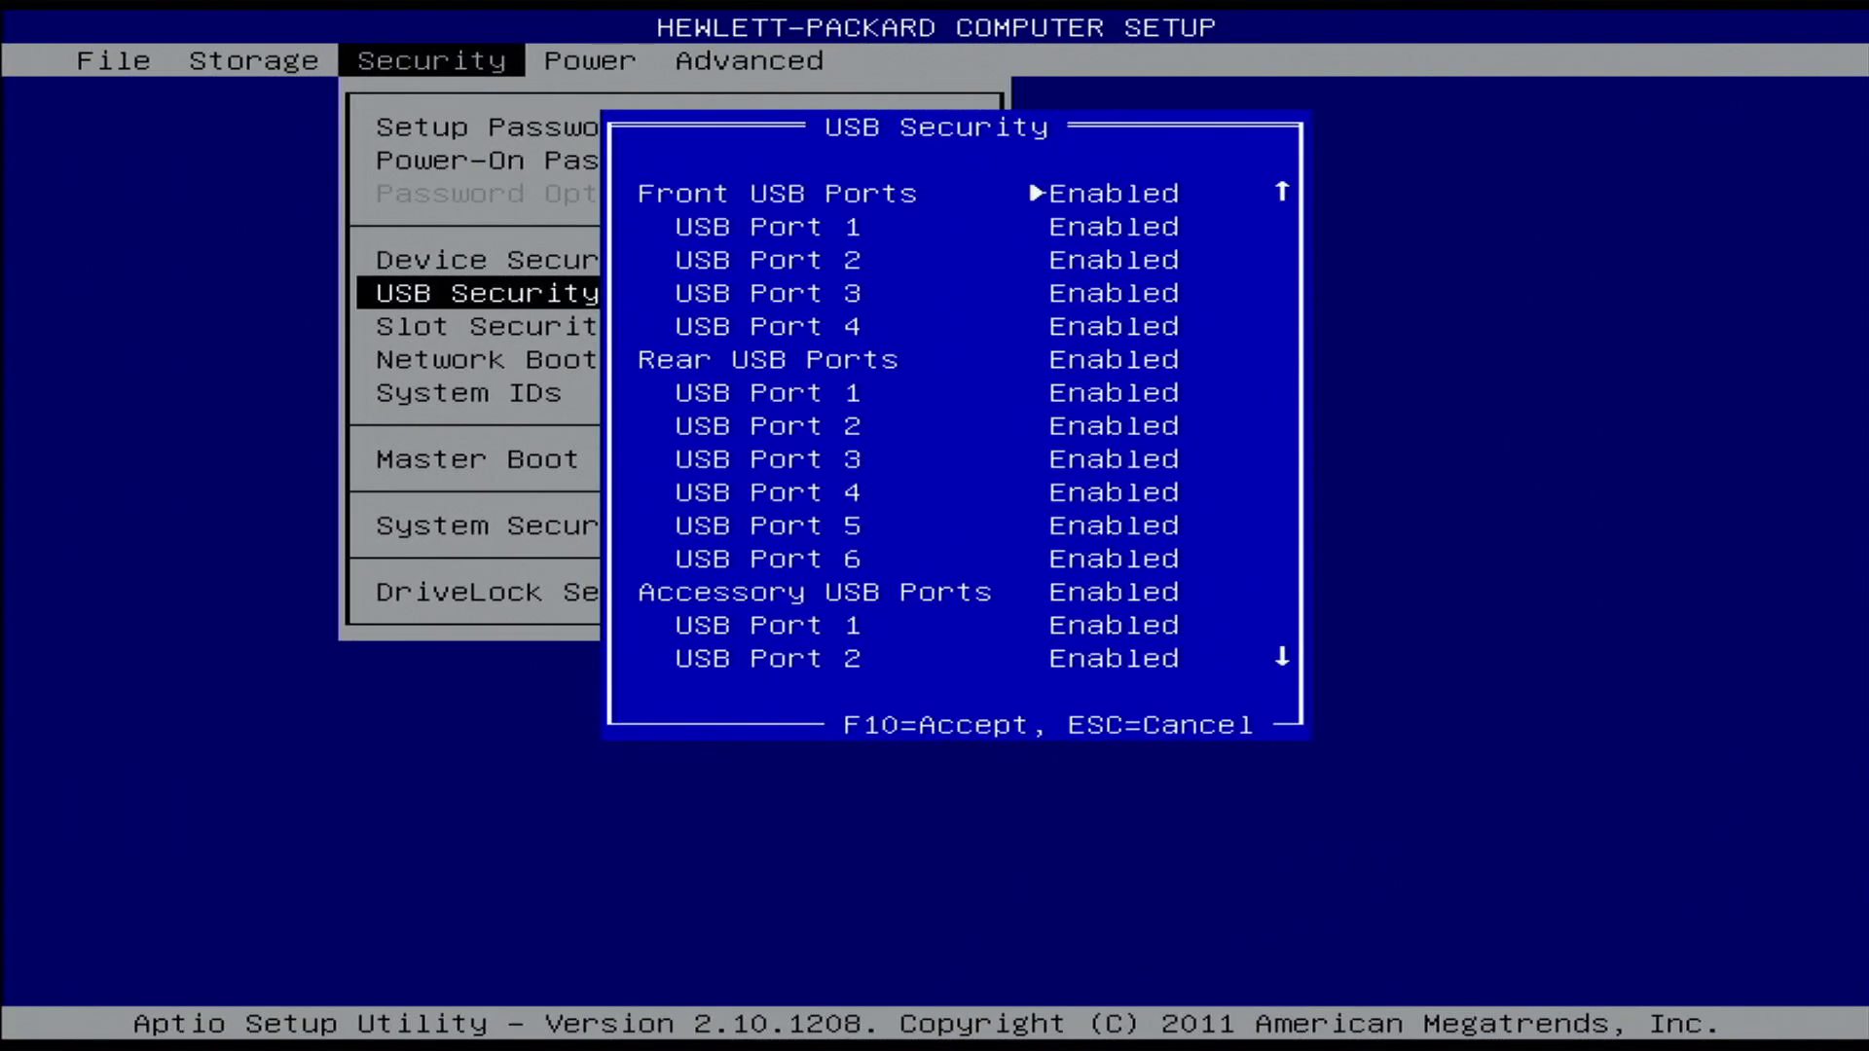
Switch the rear USB ports group to disabled and back to enabled
key(Down)
key(Down)
key(Down)
key(Down)
key(Down)
key(Right)
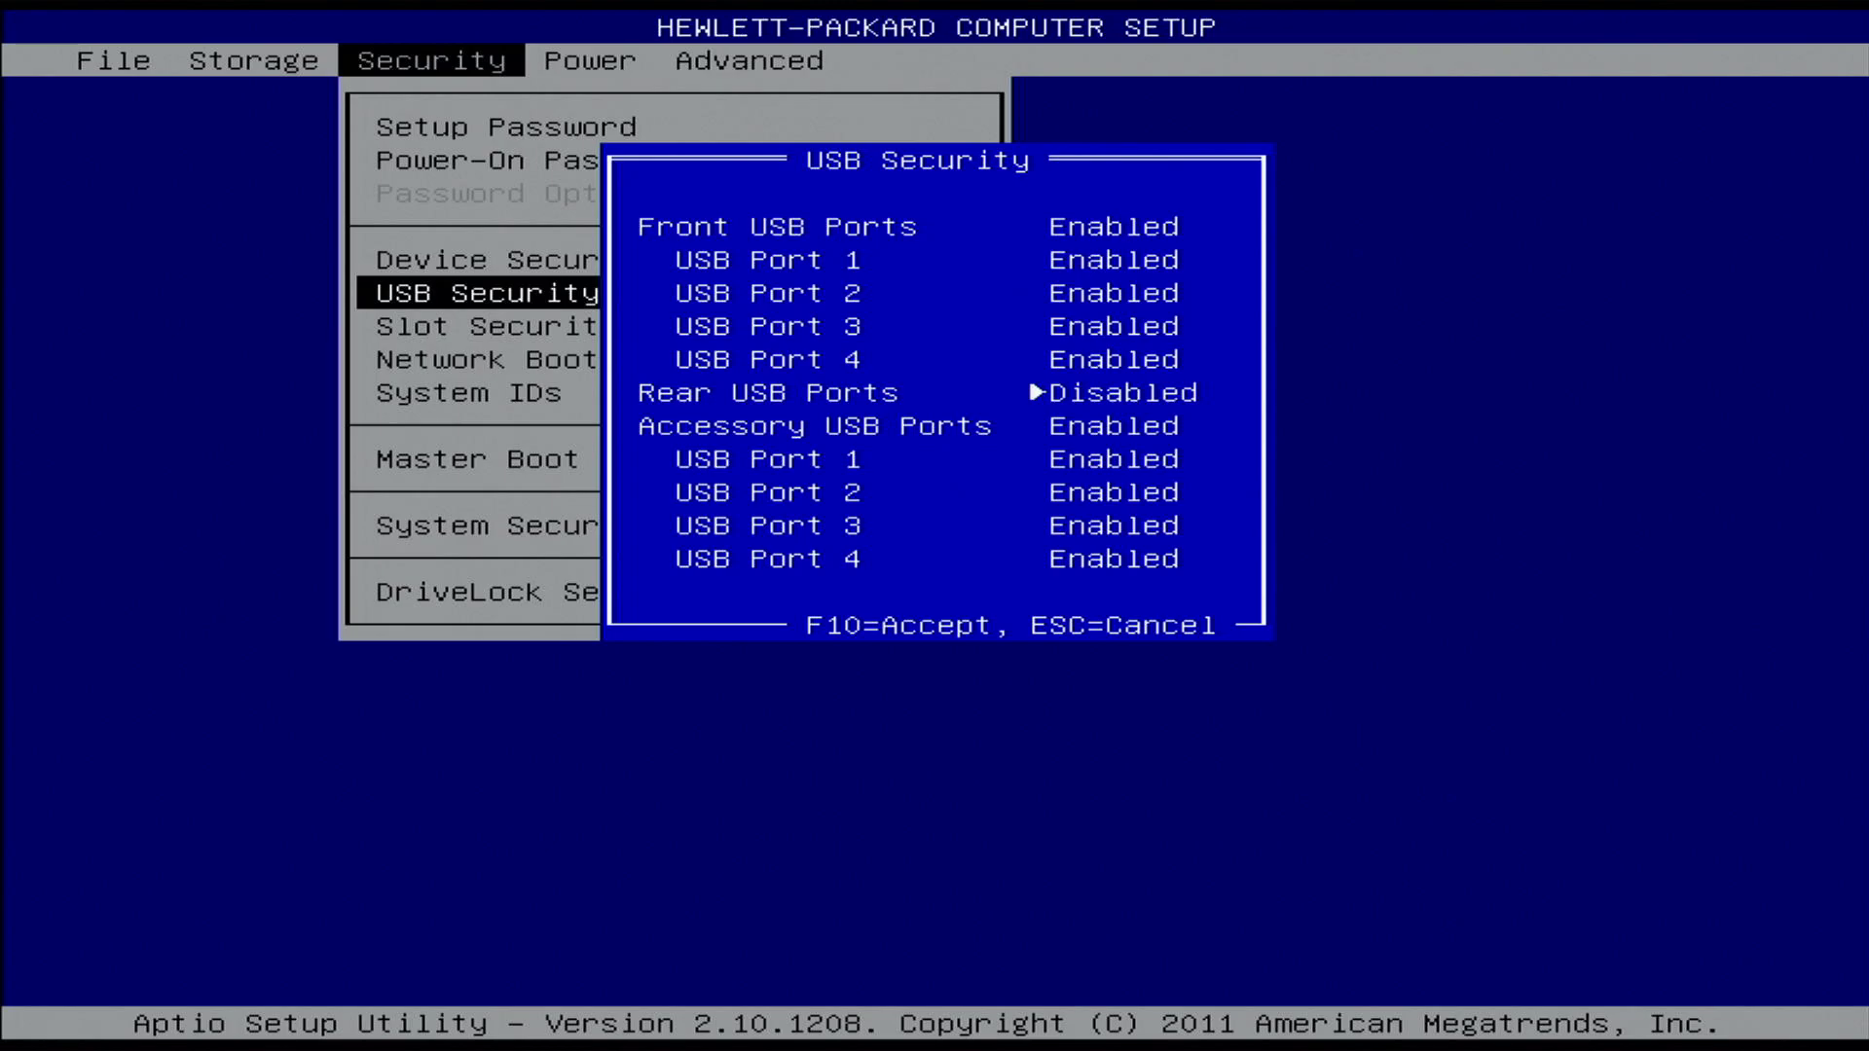
key(Left)
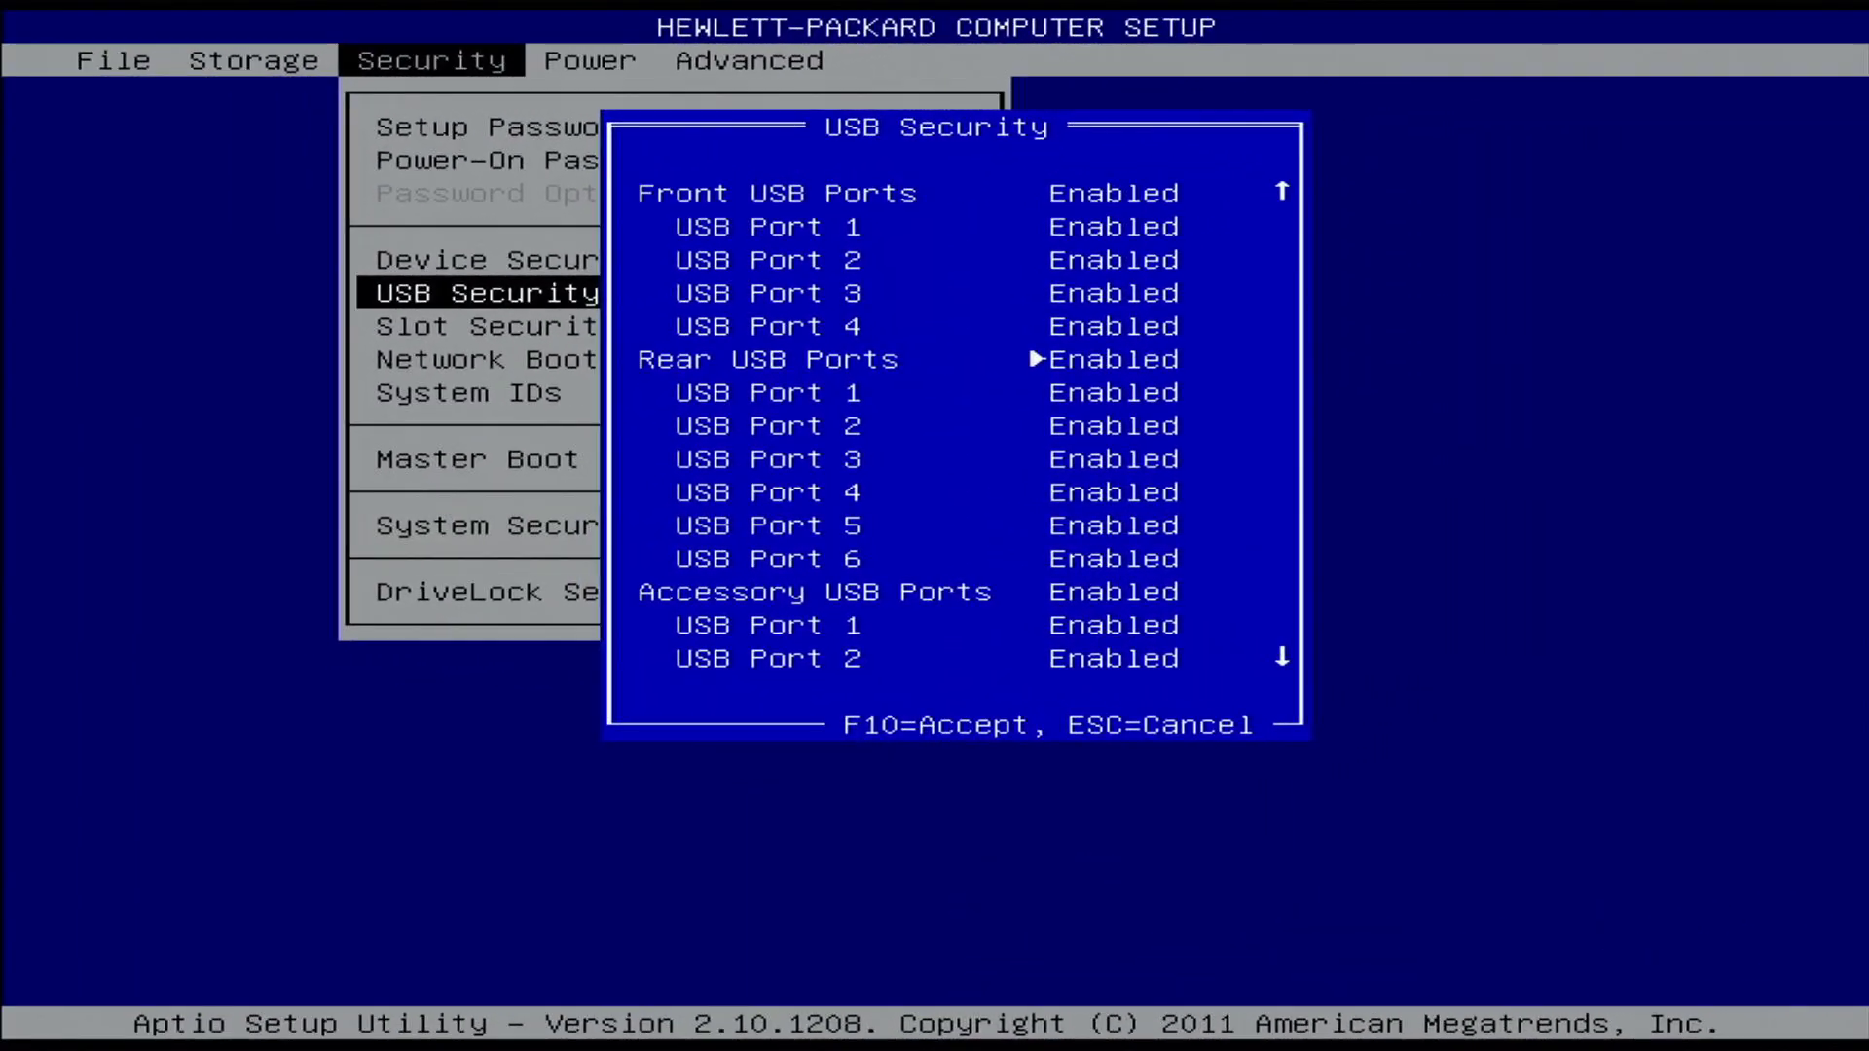
Switch the accessory USB ports group to disabled and back to enabled, then accept the USB security settings
key(Down)
key(Down)
key(Down)
key(Down)
key(Down)
key(Down)
key(Down)
key(Right)
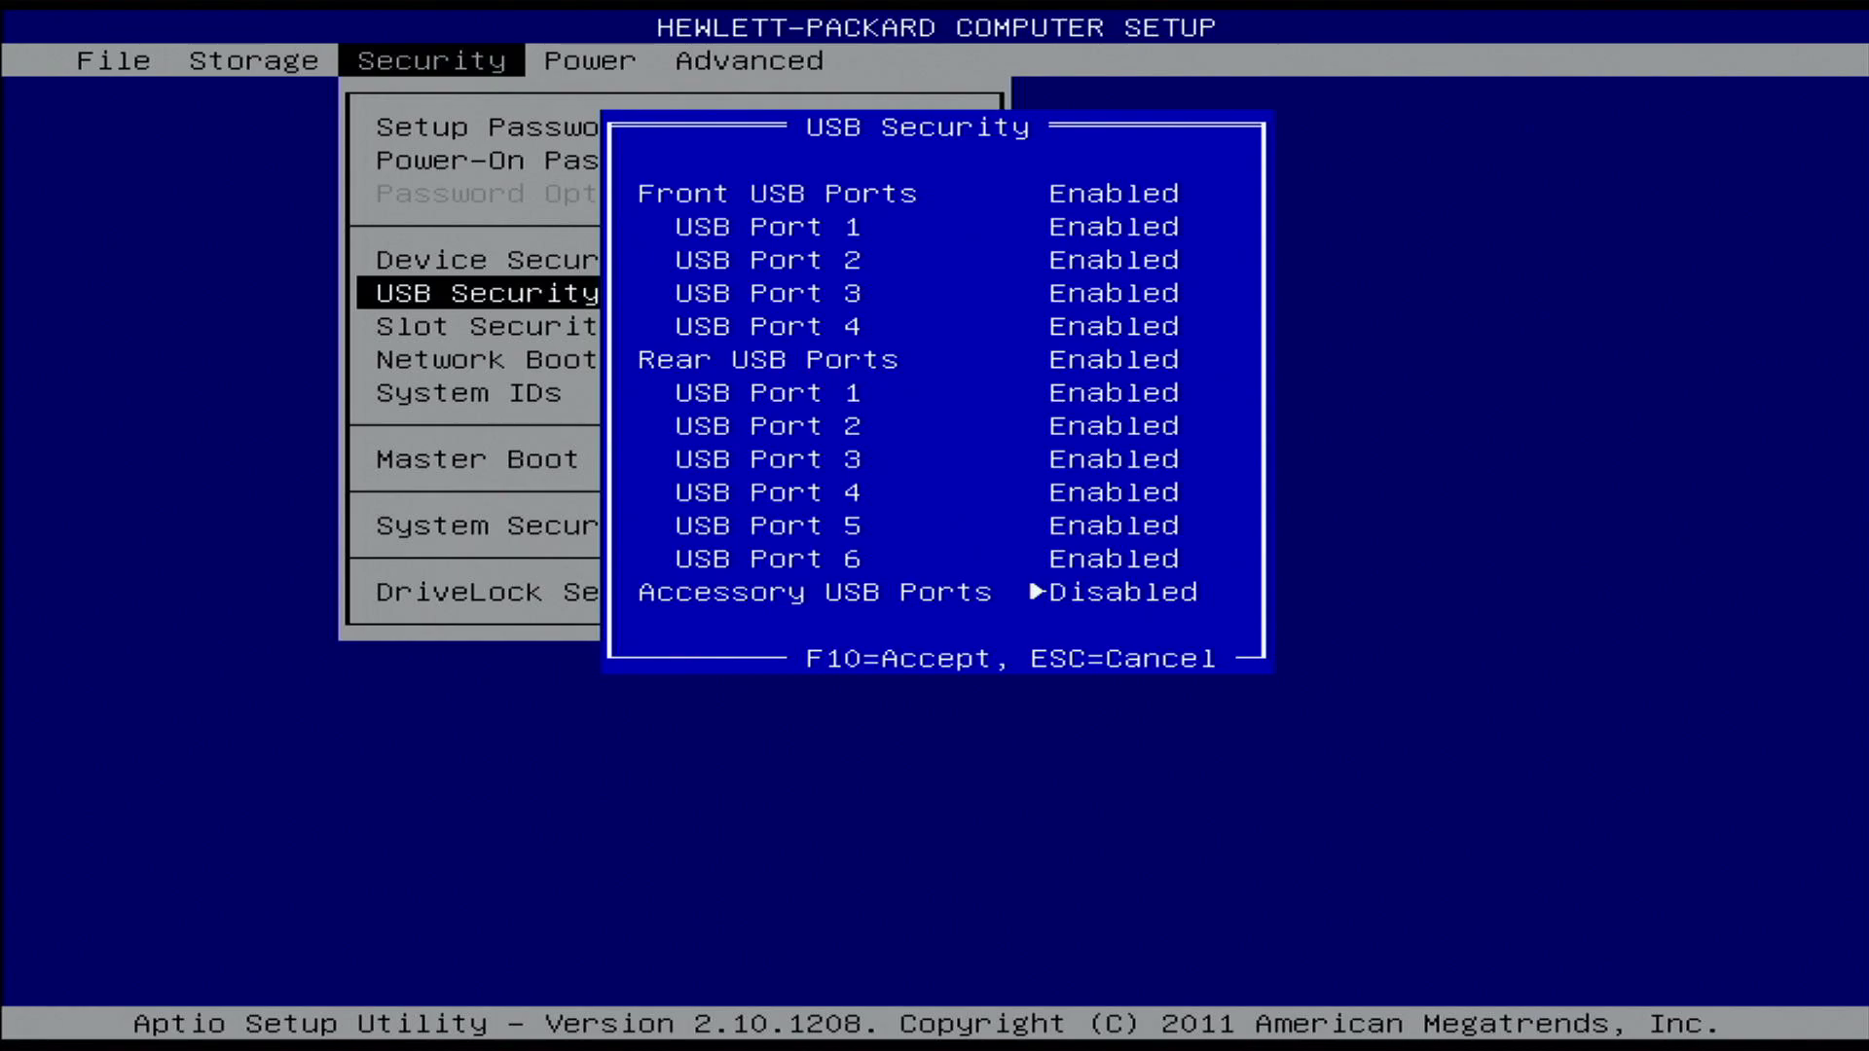
key(Left)
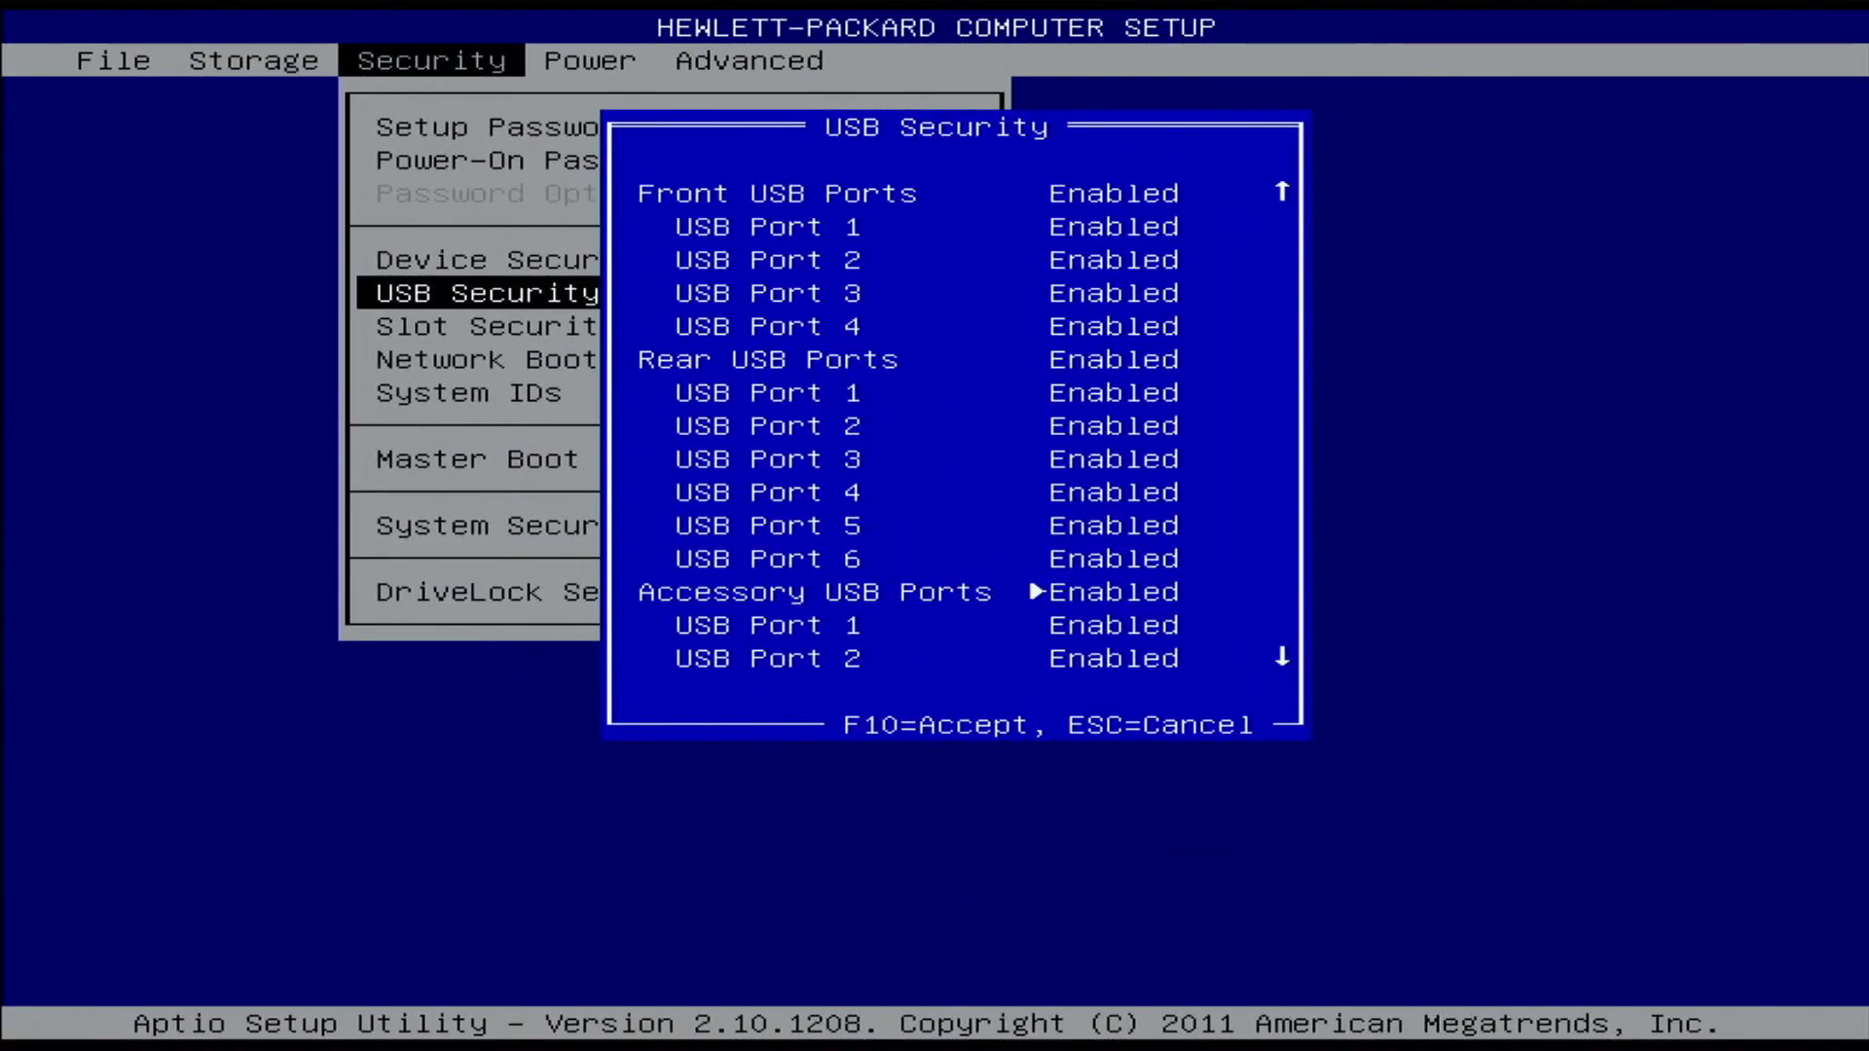
key(F10)
In the slot security settings, toggle PCI Express x1 Slot 1 and x4 Slot 1, returning both to enabled
key(Down)
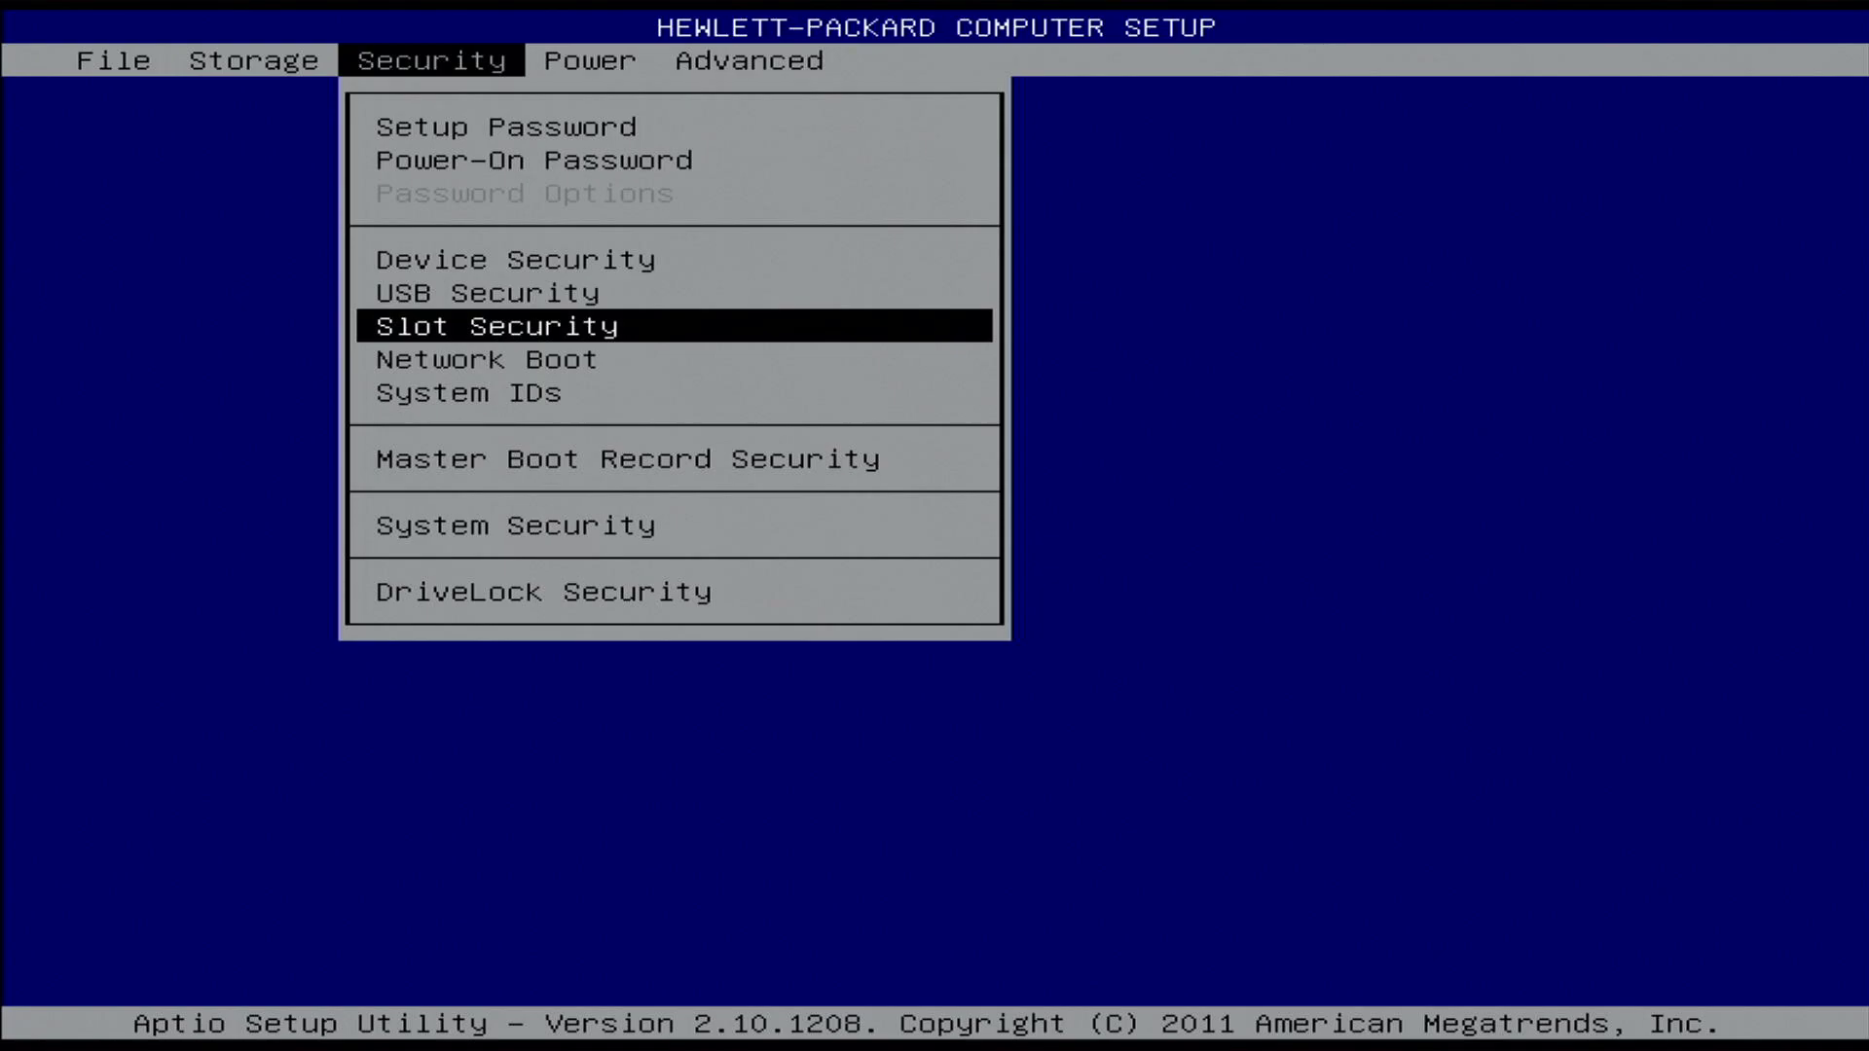
key(Return)
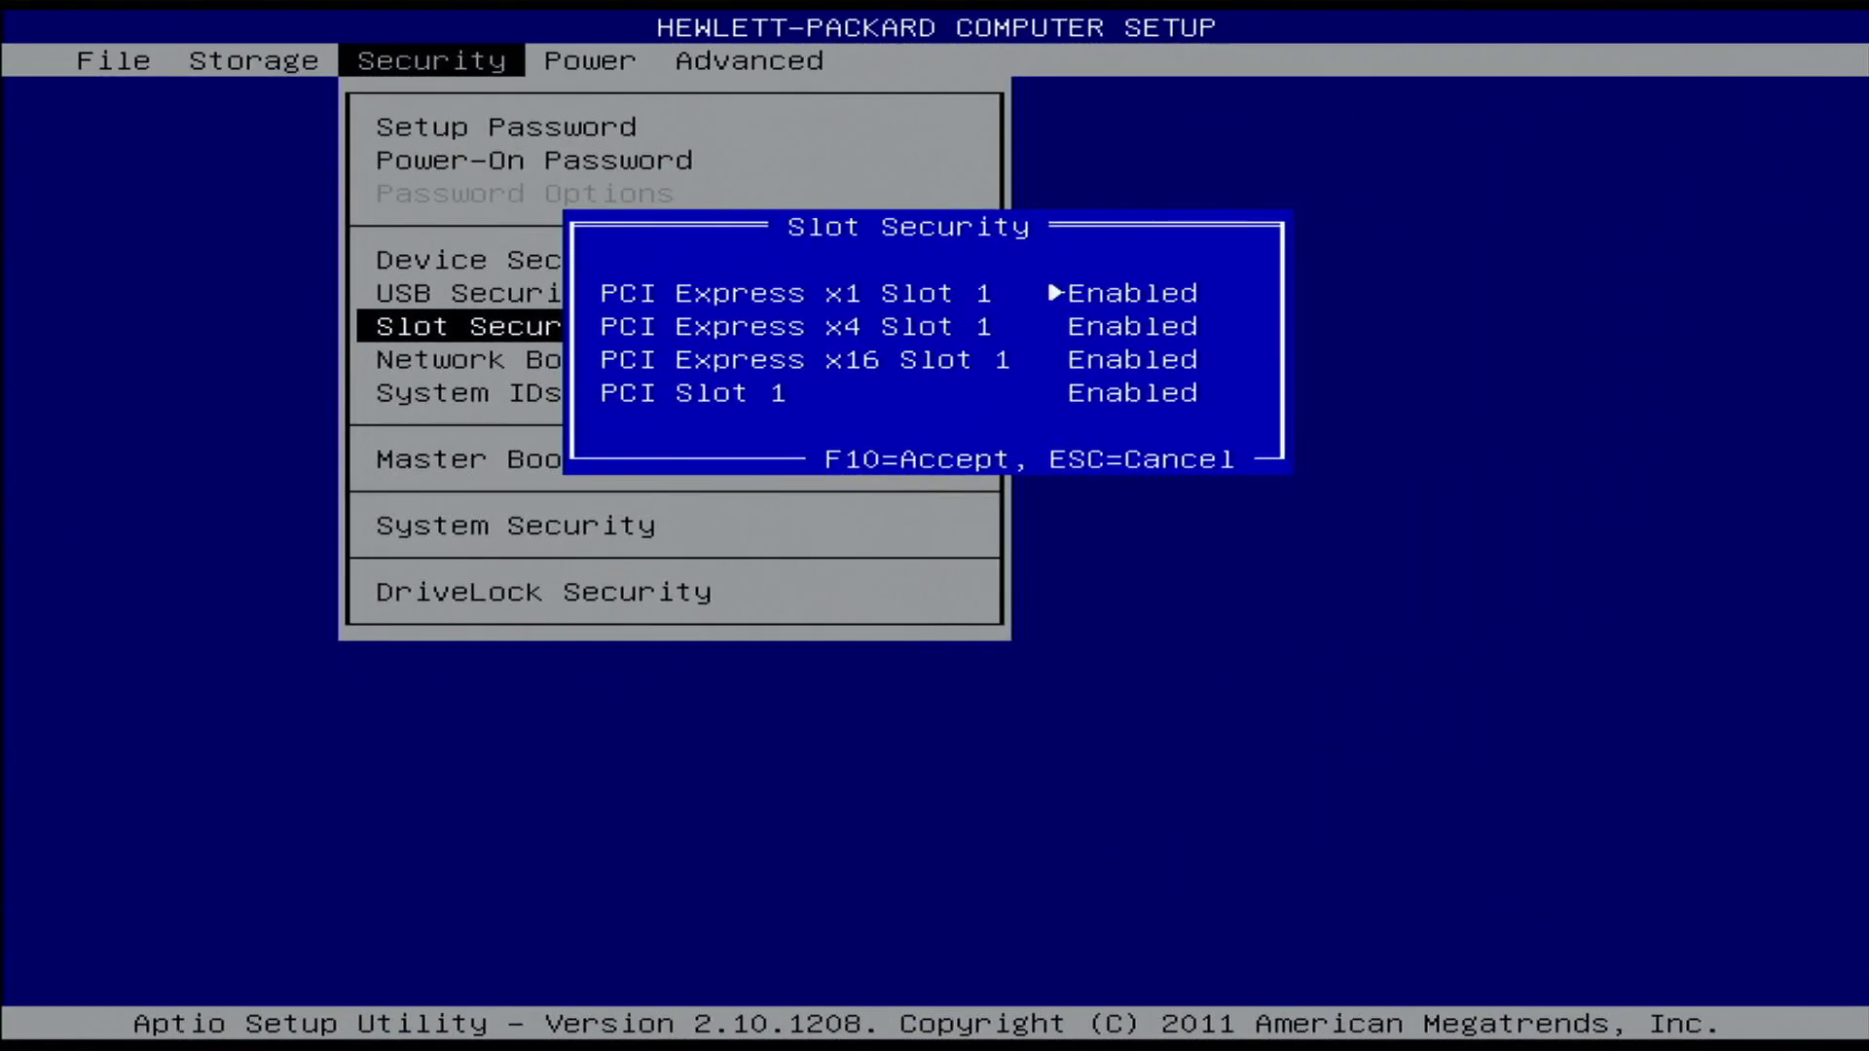
key(Right)
key(Left)
key(Down)
key(Right)
key(Left)
Toggle PCI Express x16 Slot 1 and PCI Slot 1 between disabled and enabled, then cancel the slot security settings
key(Down)
key(Right)
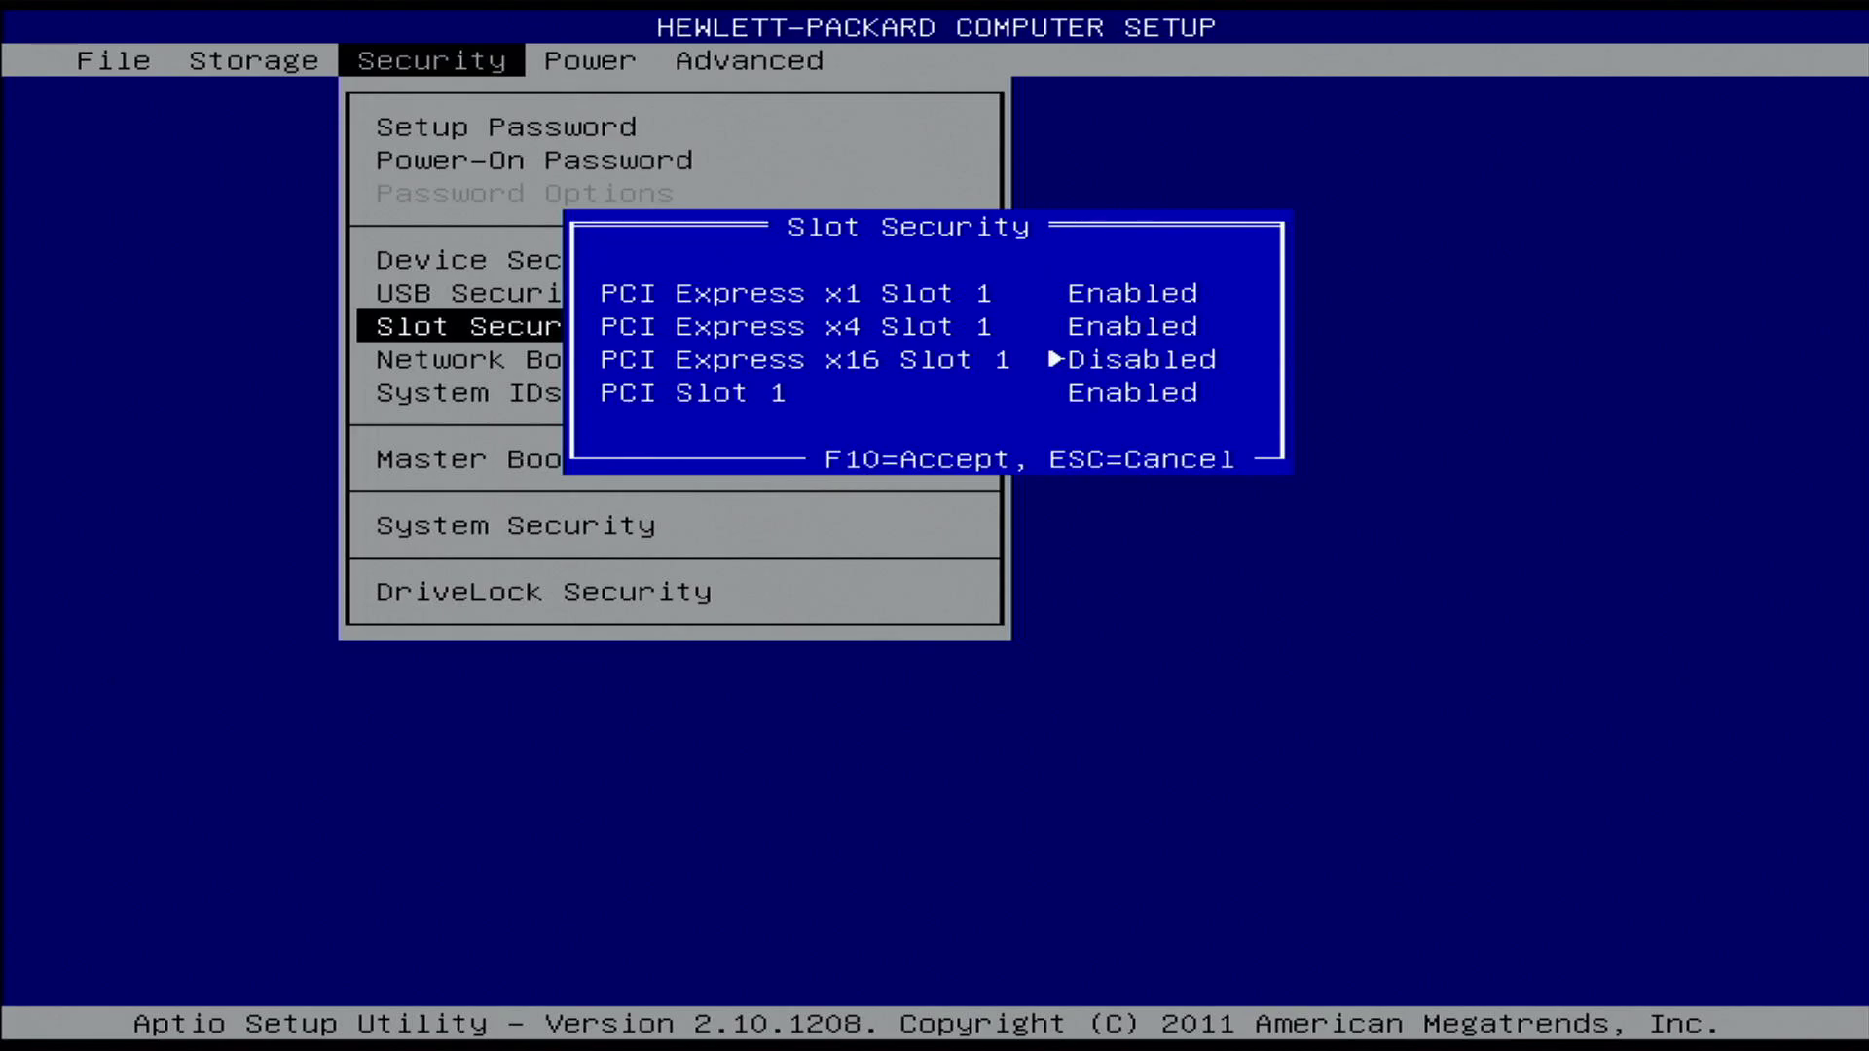
key(Left)
key(Down)
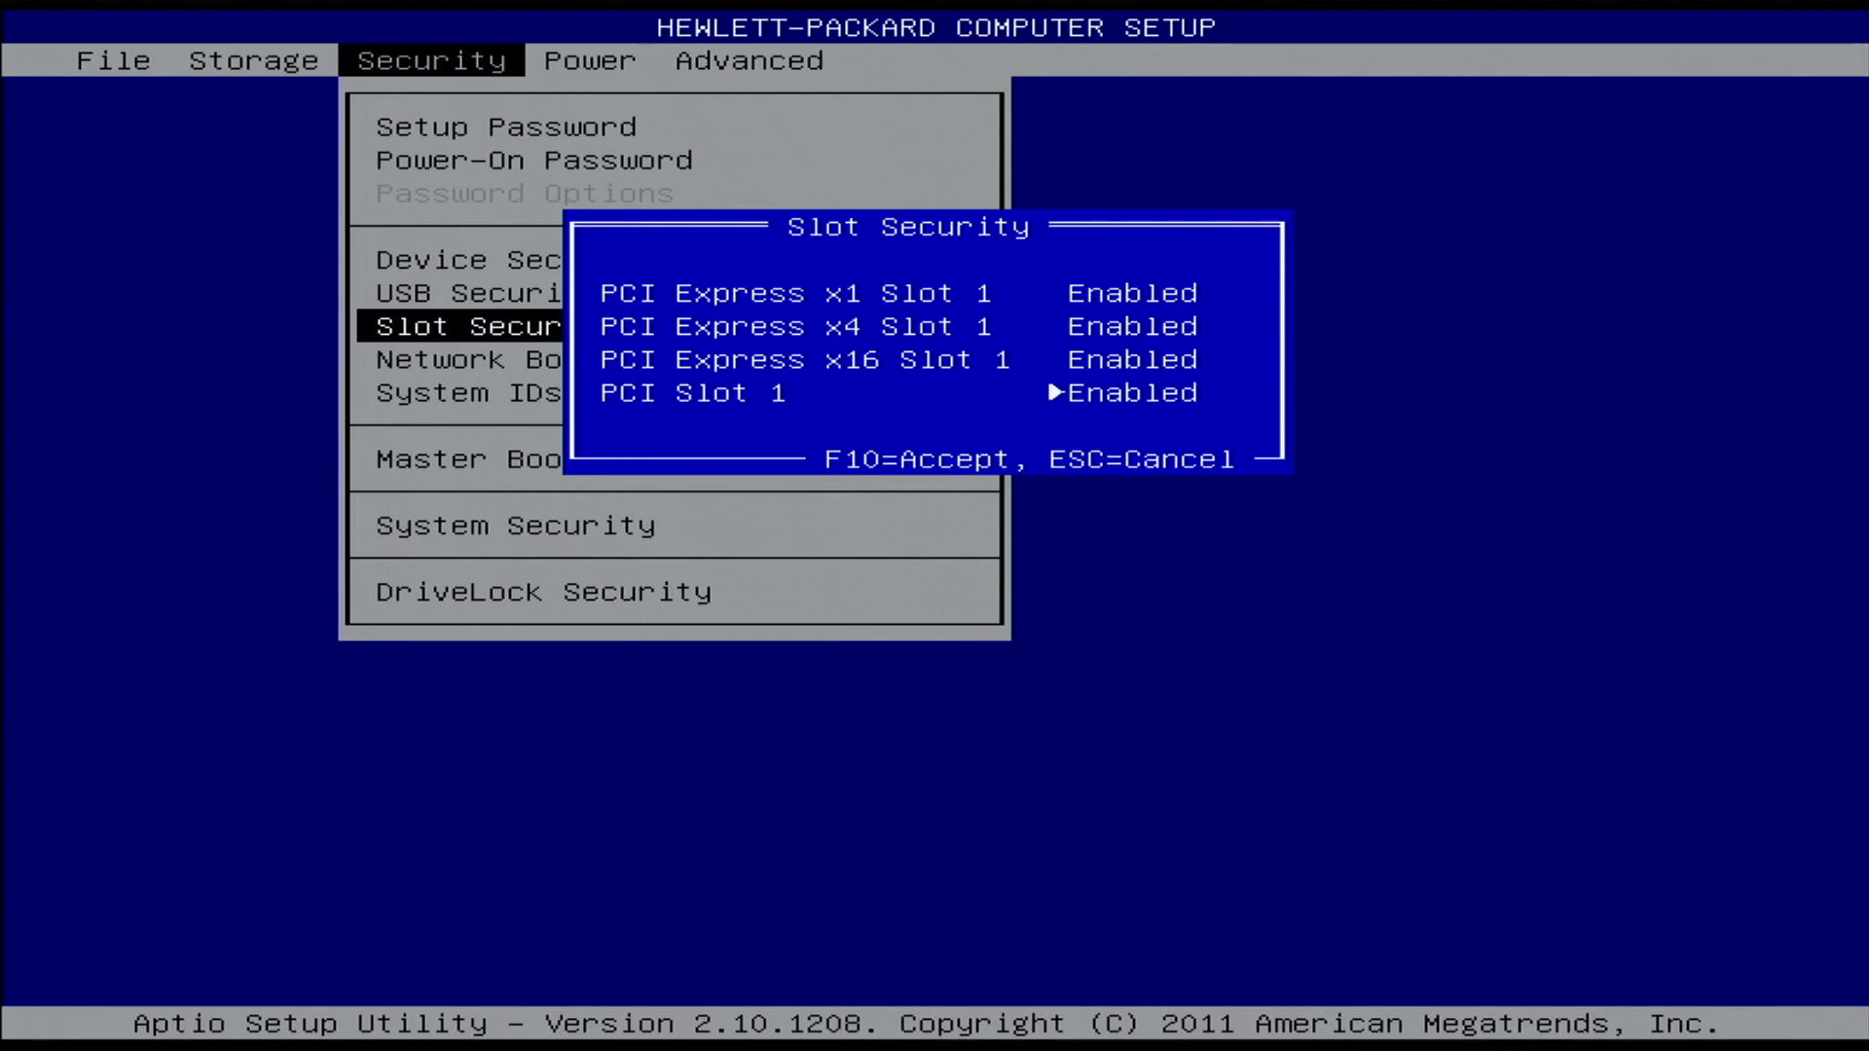
key(Right)
key(Left)
key(Escape)
Toggle the network boot setting through its options, returning it to enabled, and accept it
key(Down)
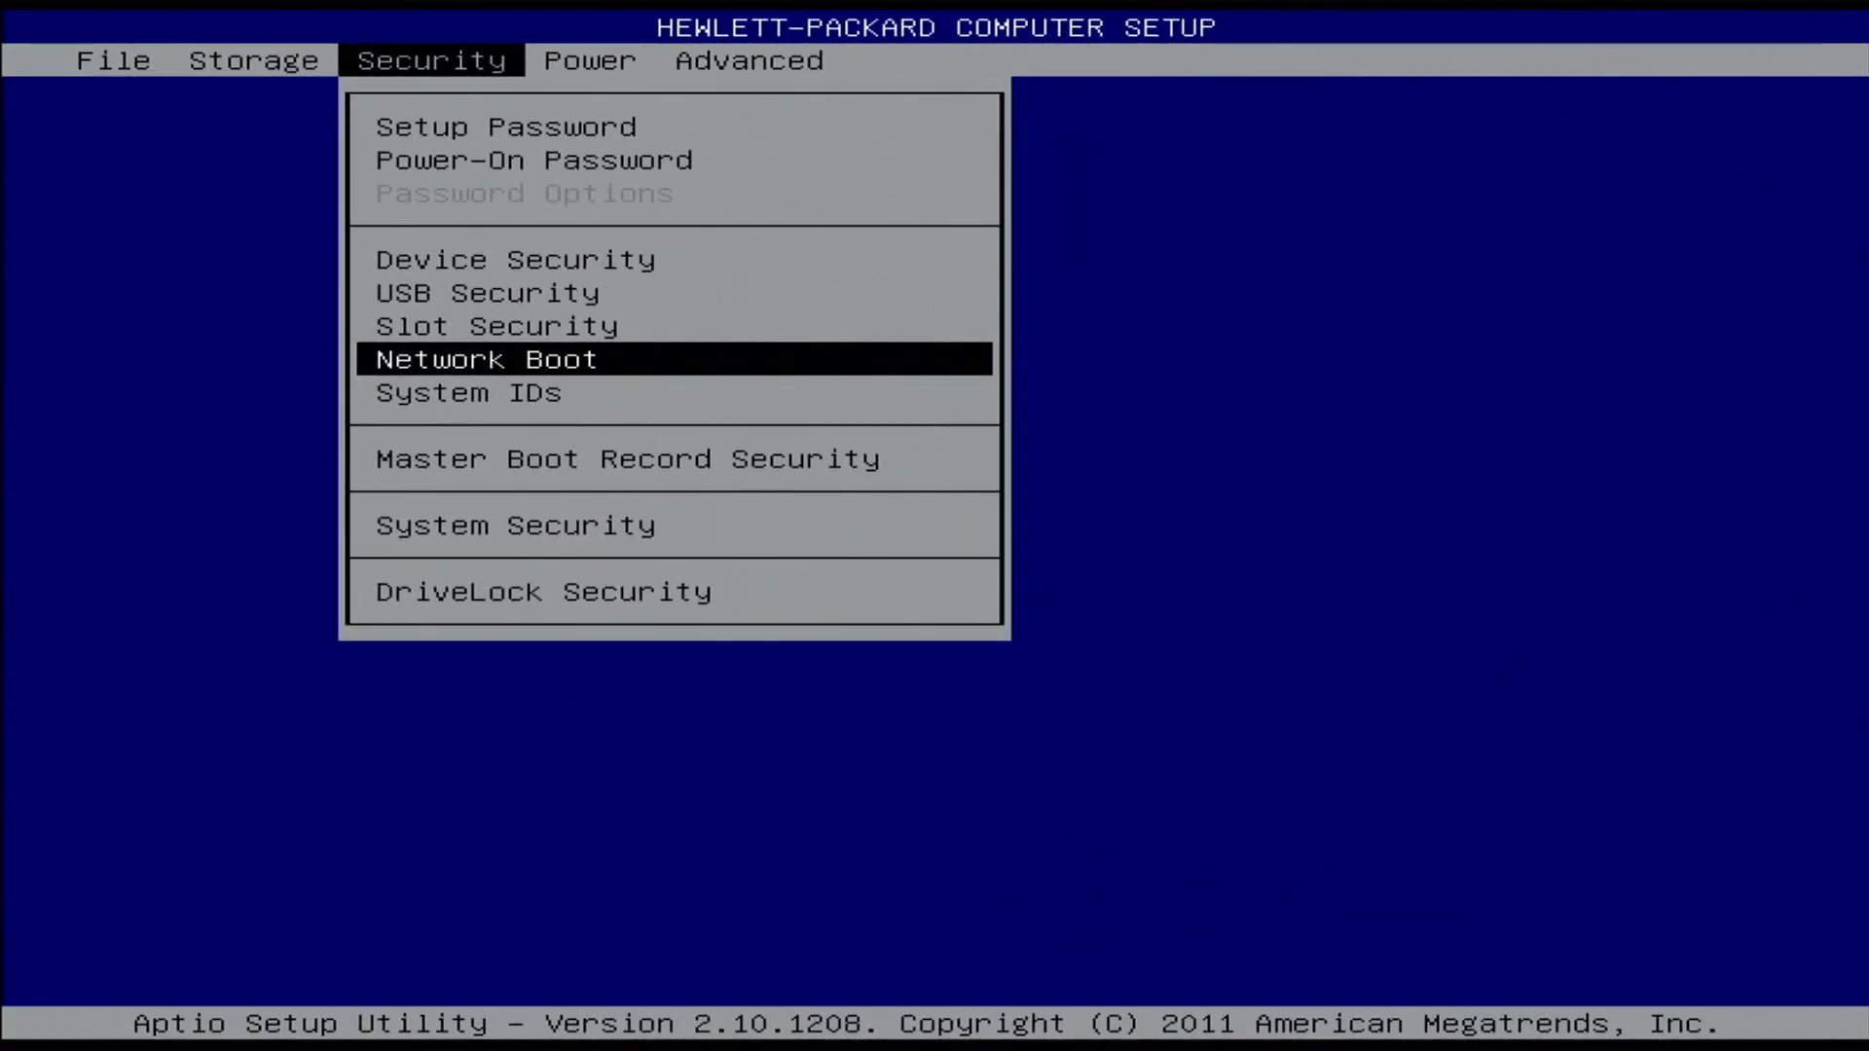
key(Right)
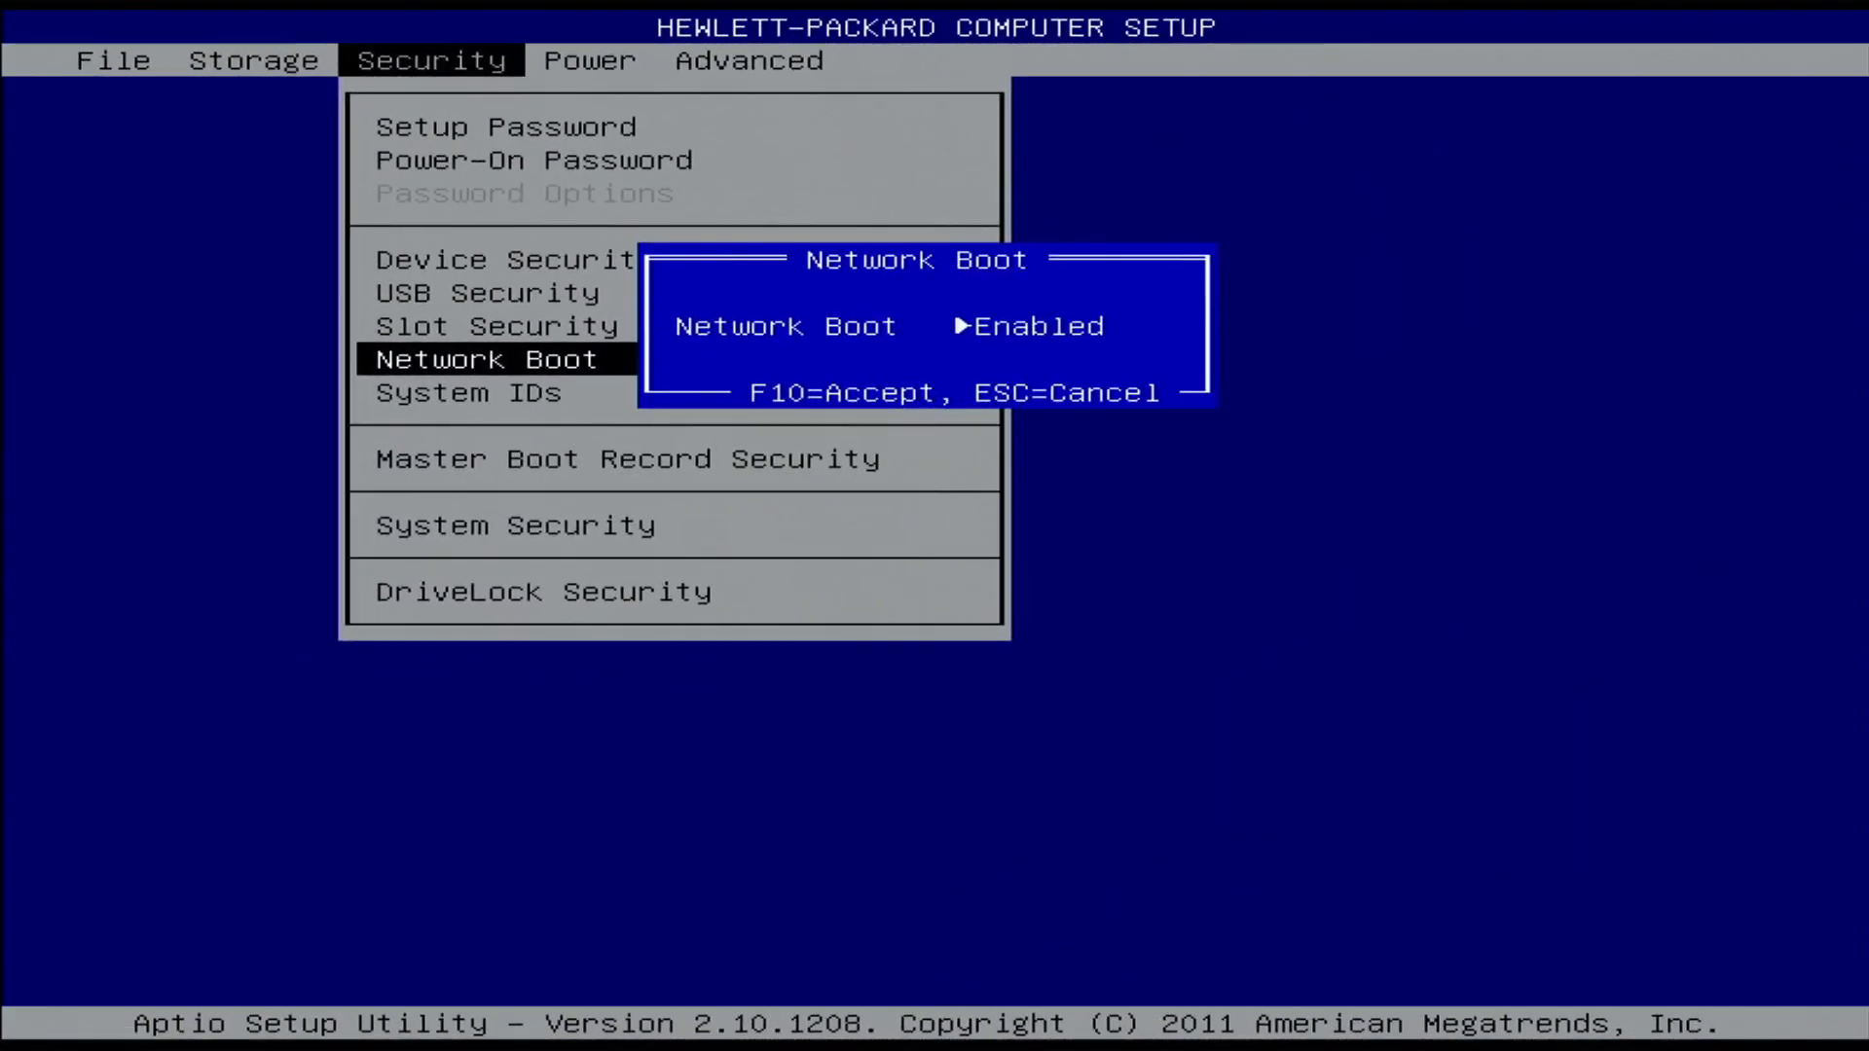
key(Right)
key(Right)
key(F10)
key(Down)
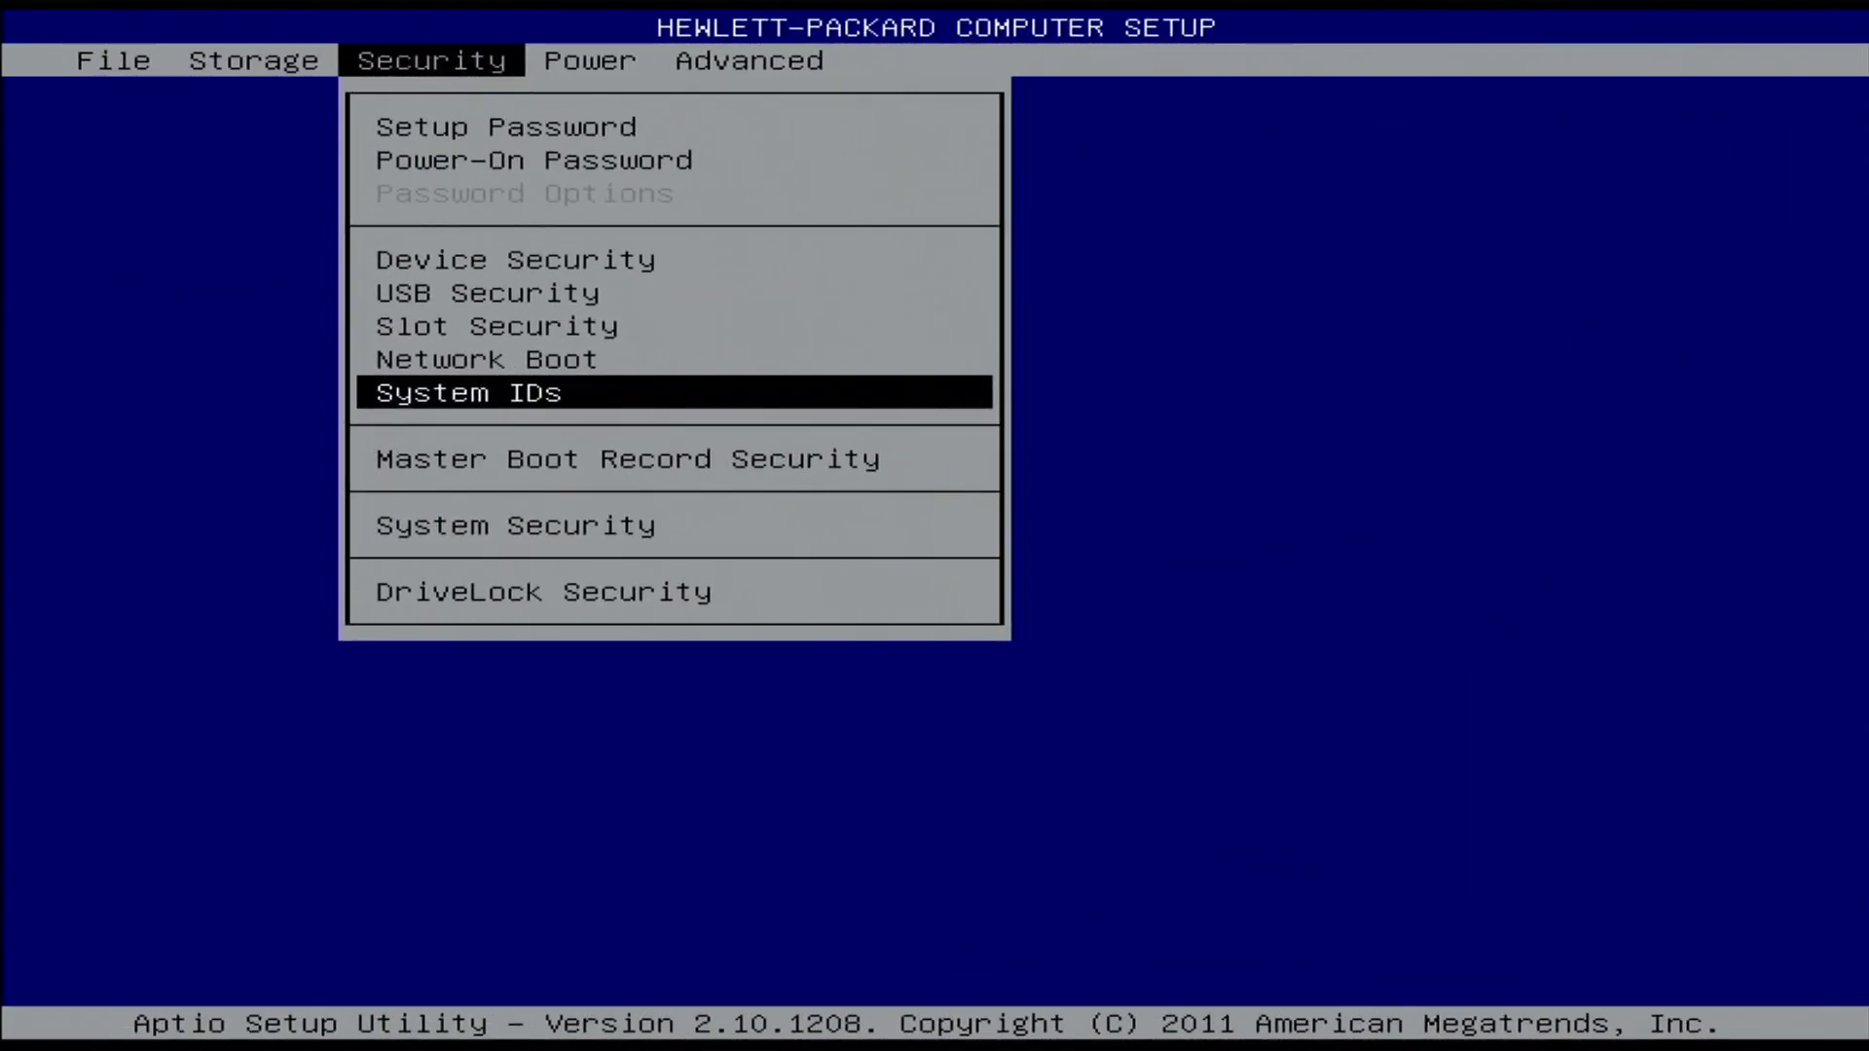
View and cancel the System IDs, then toggle Master Boot Record Security, return it to disabled and cancel its settings
key(Return)
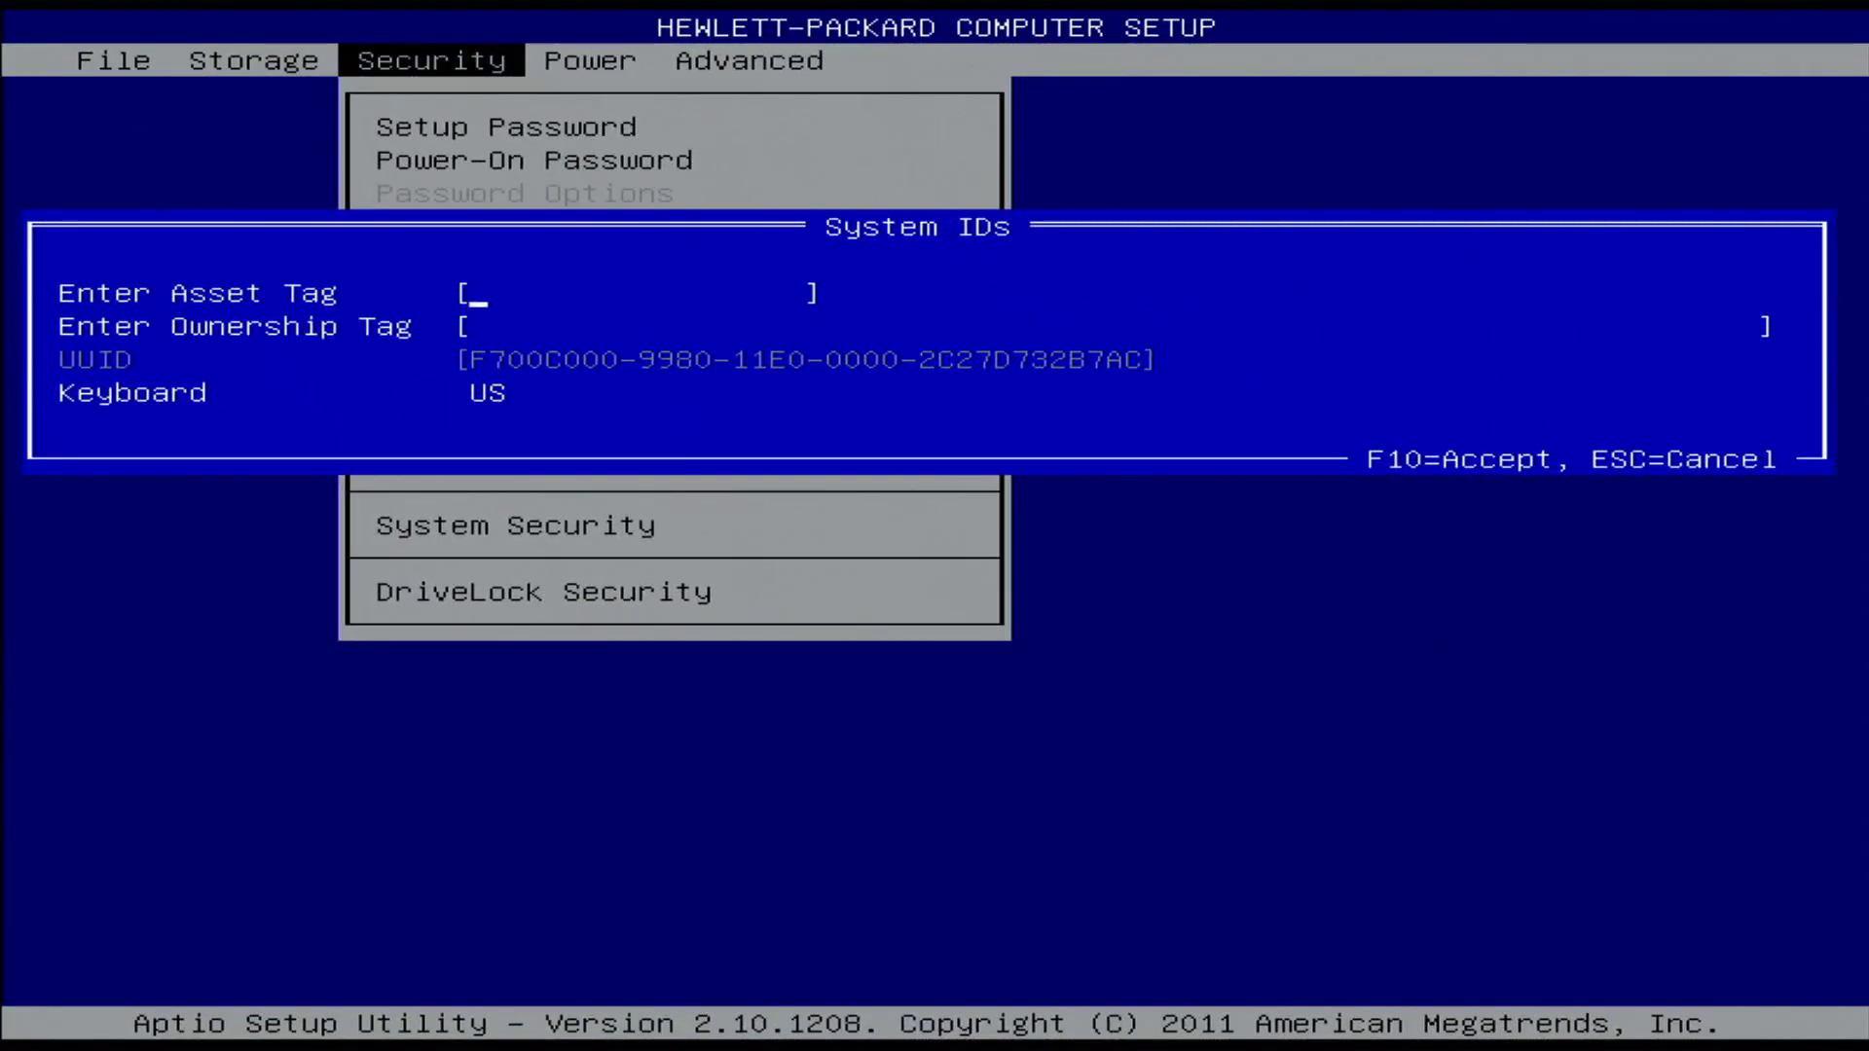
key(Escape)
key(Down)
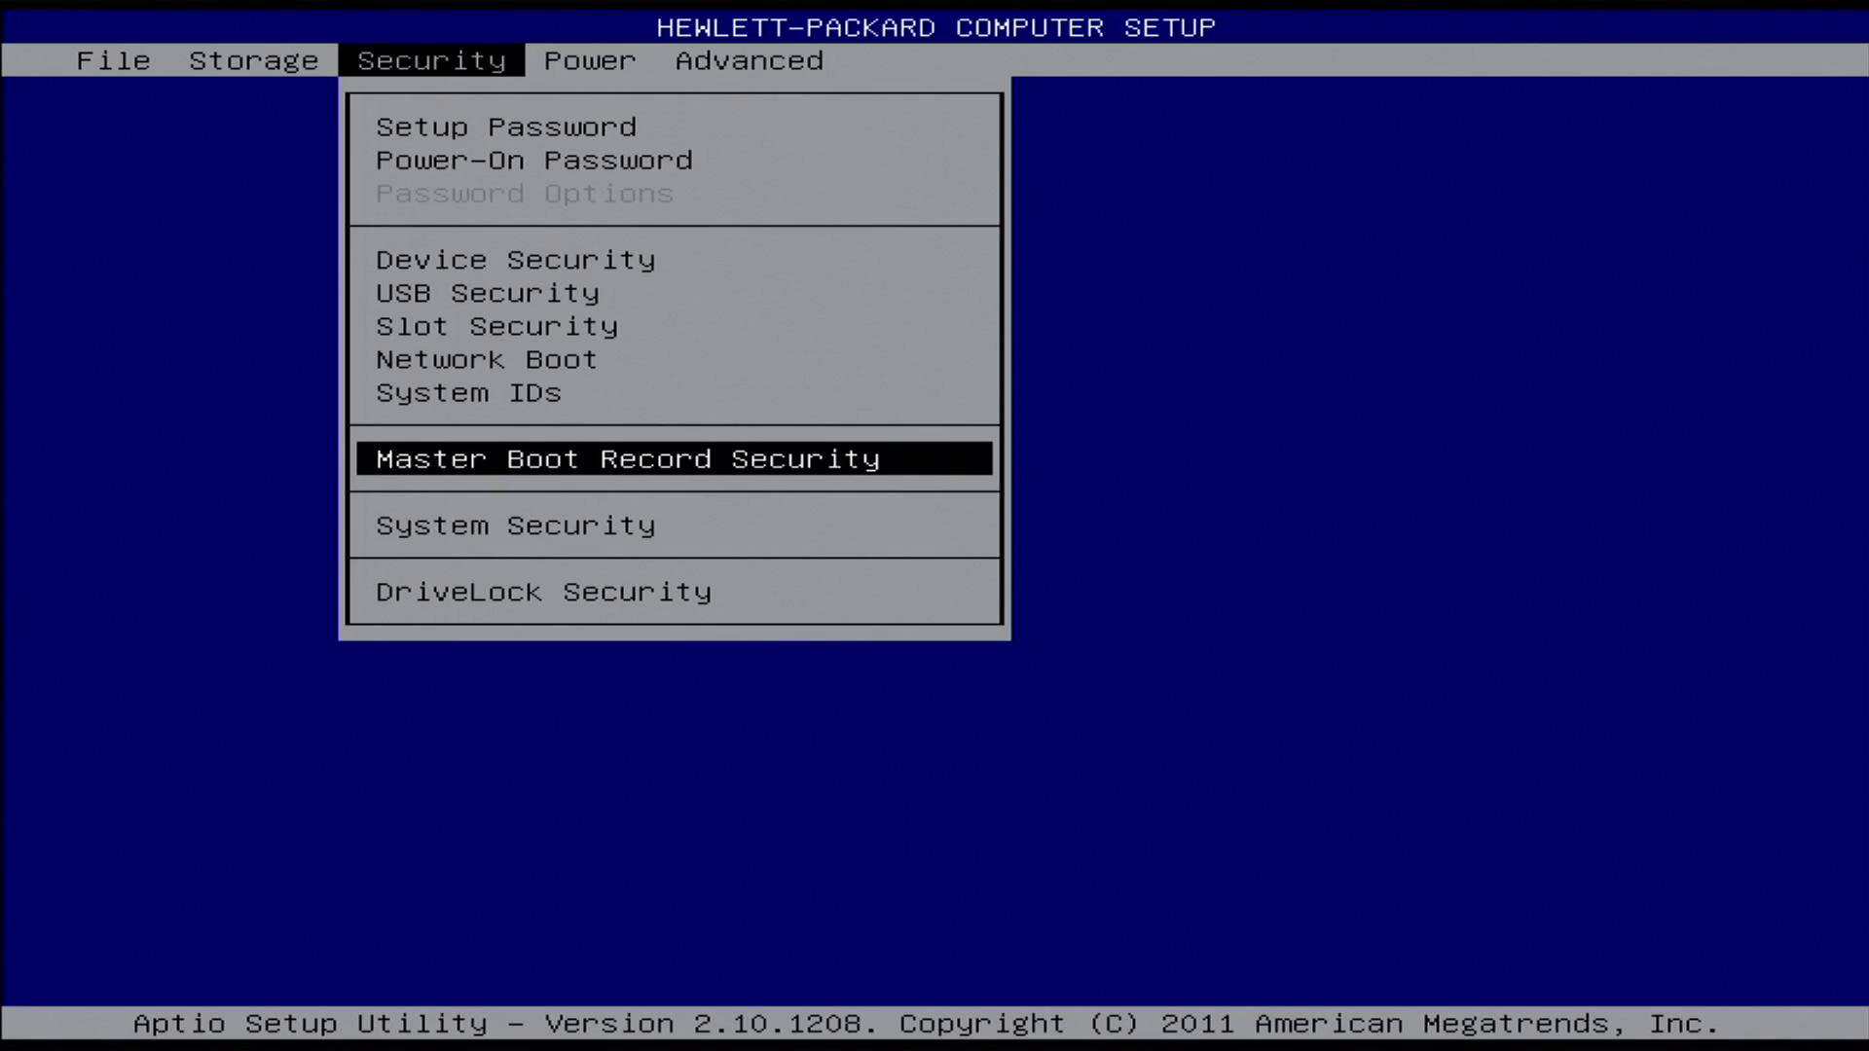
key(Return)
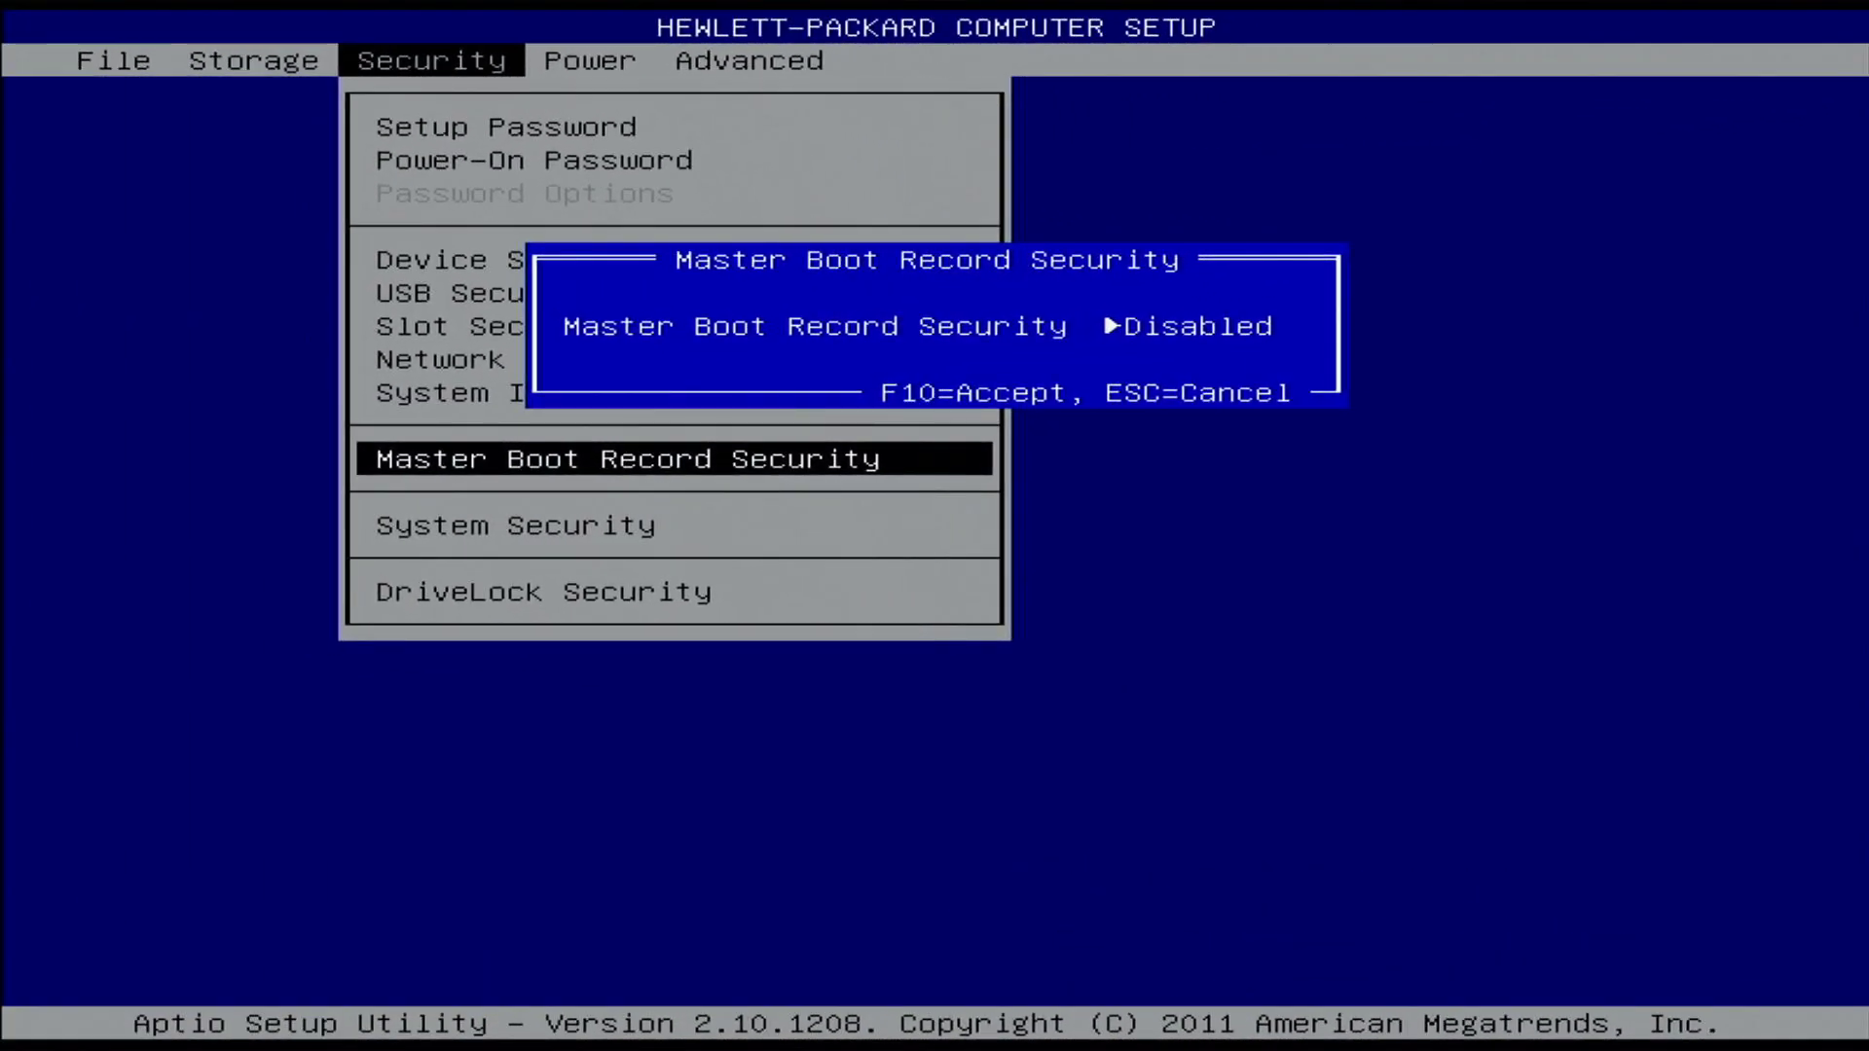
key(Right)
key(Left)
key(Escape)
In the system security settings, toggle Data Execution Prevention, leaving it enabled, and toggle Virtualization Technology (VTx), returning it to disabled
key(Down)
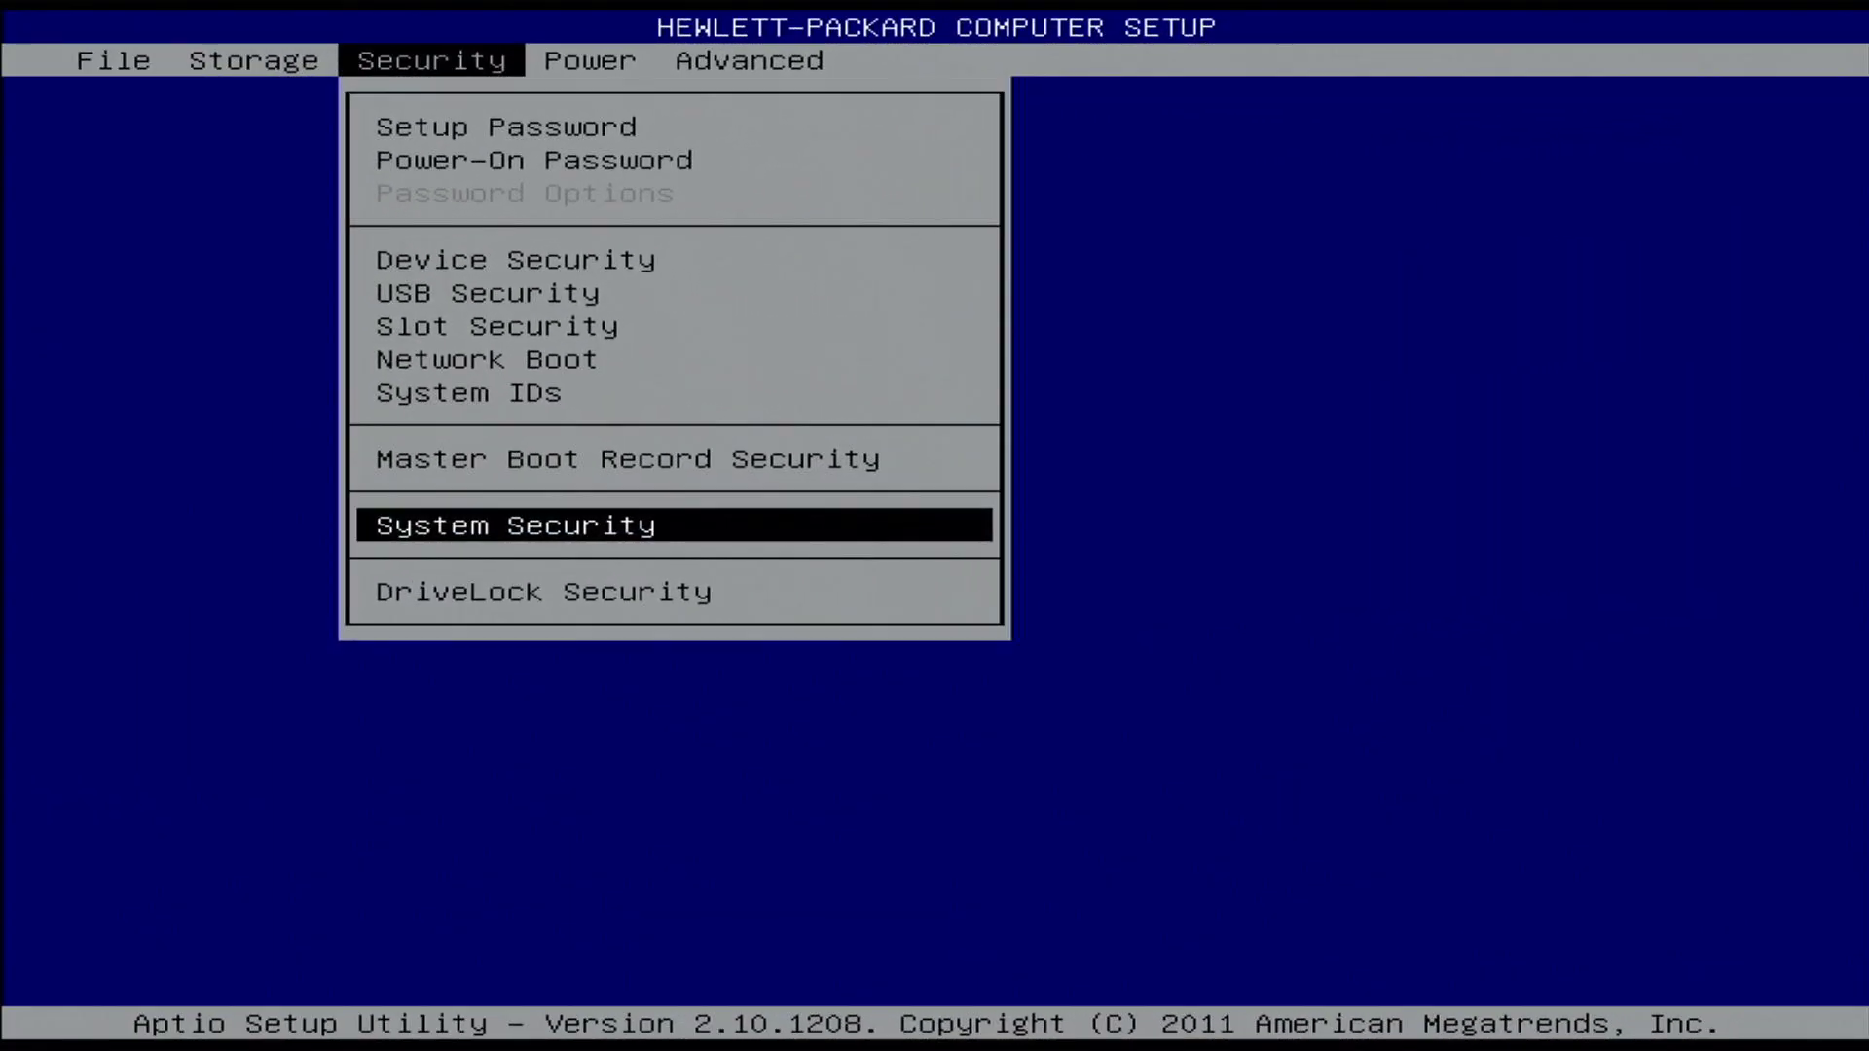
key(Return)
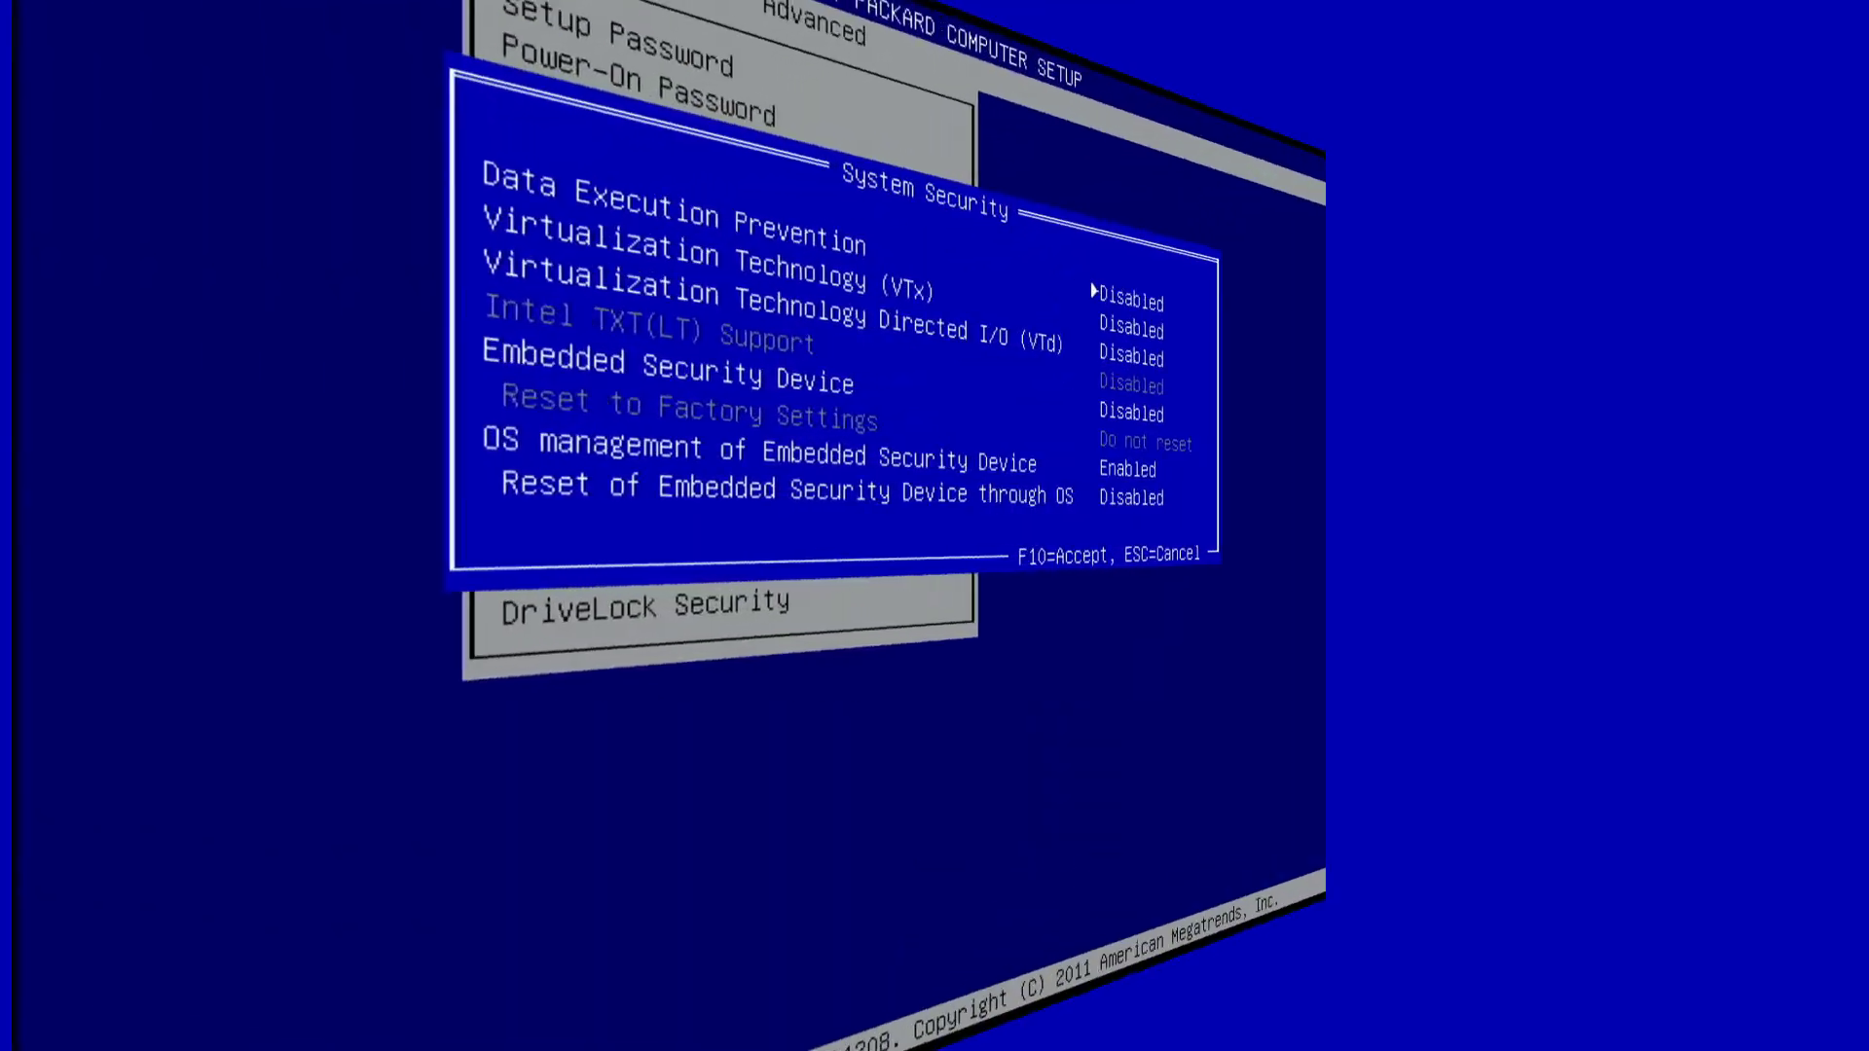
key(Left)
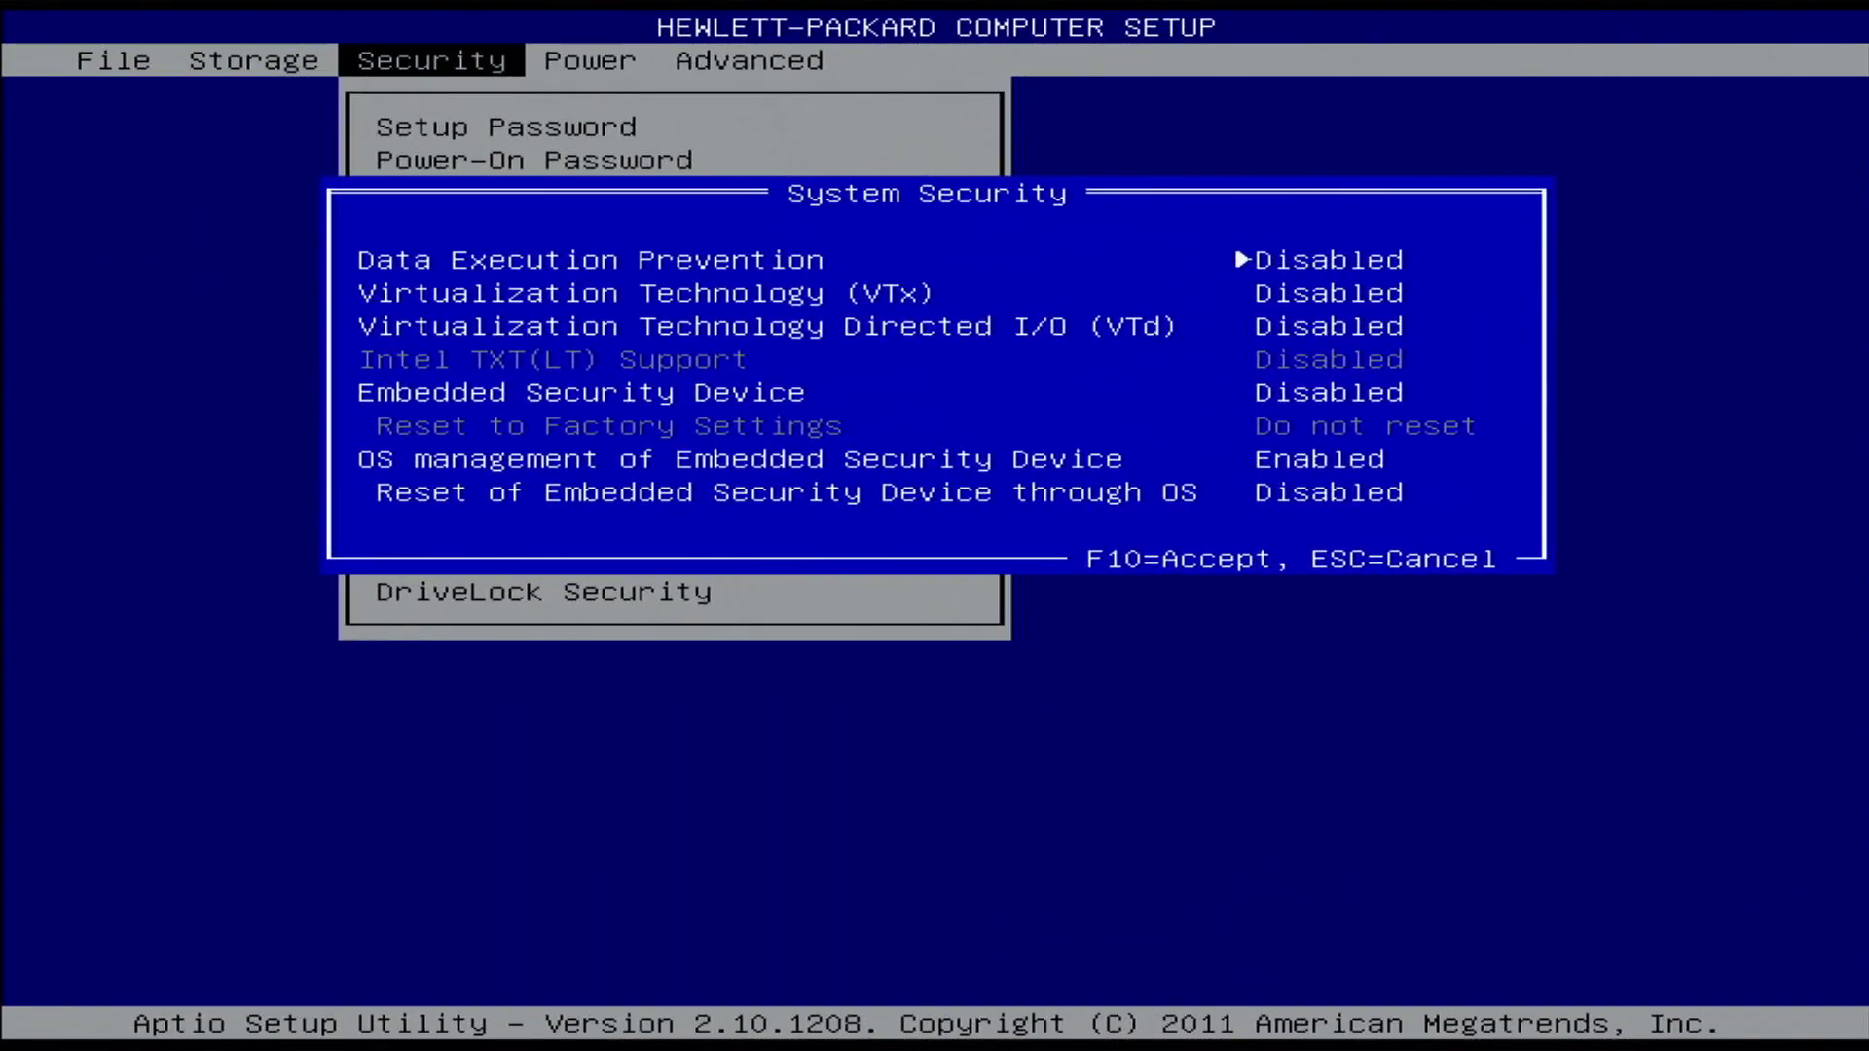
key(Right)
key(Down)
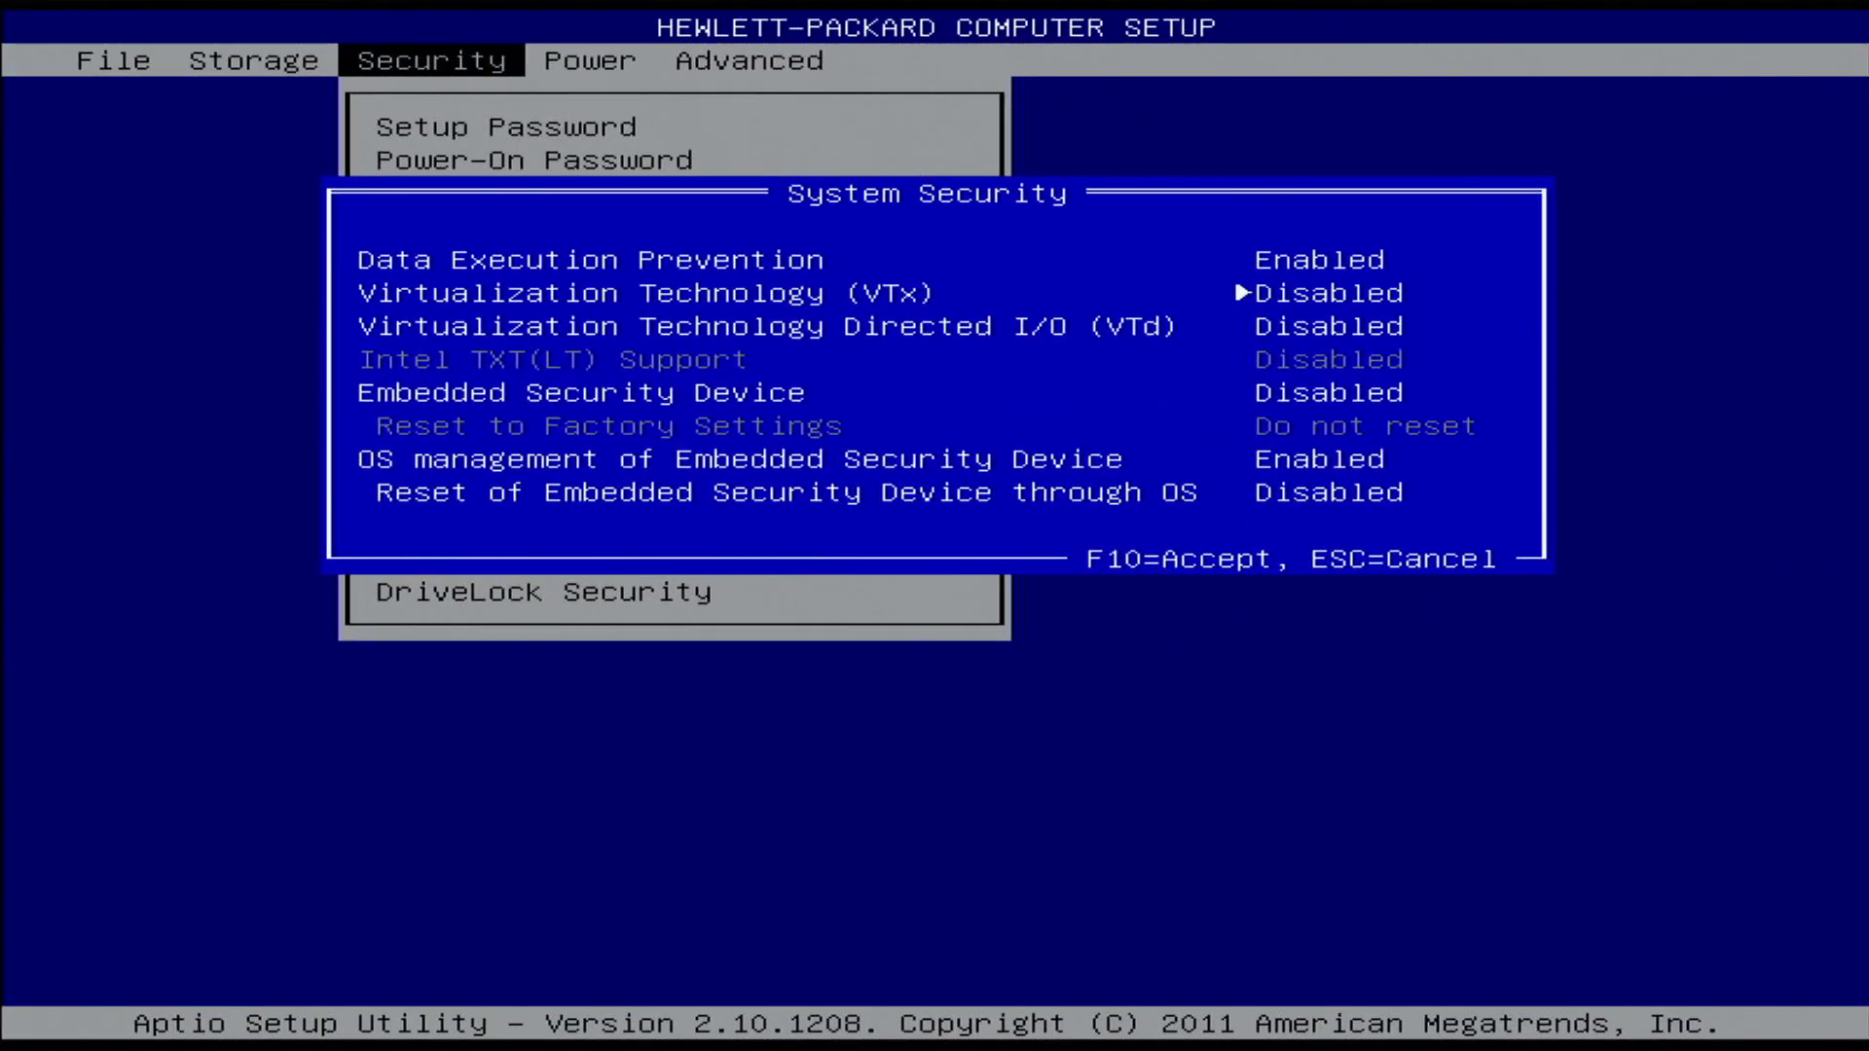
key(Right)
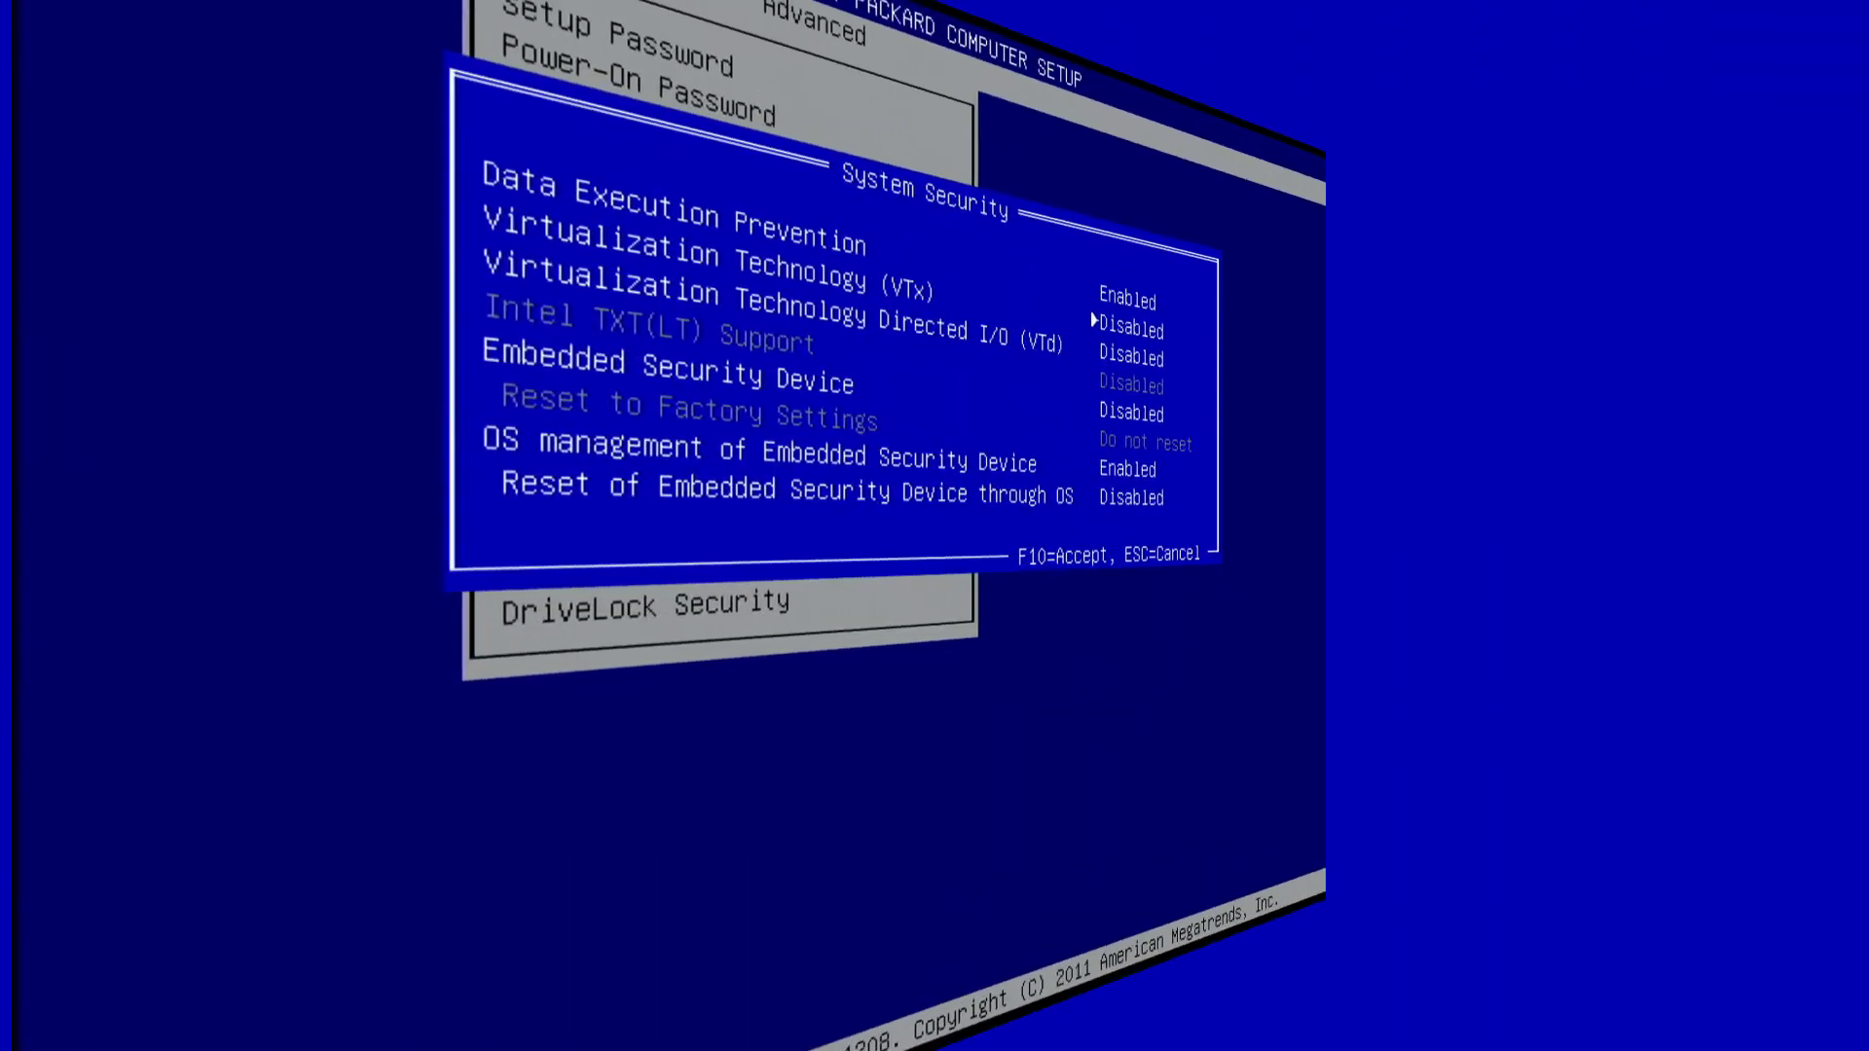
key(Left)
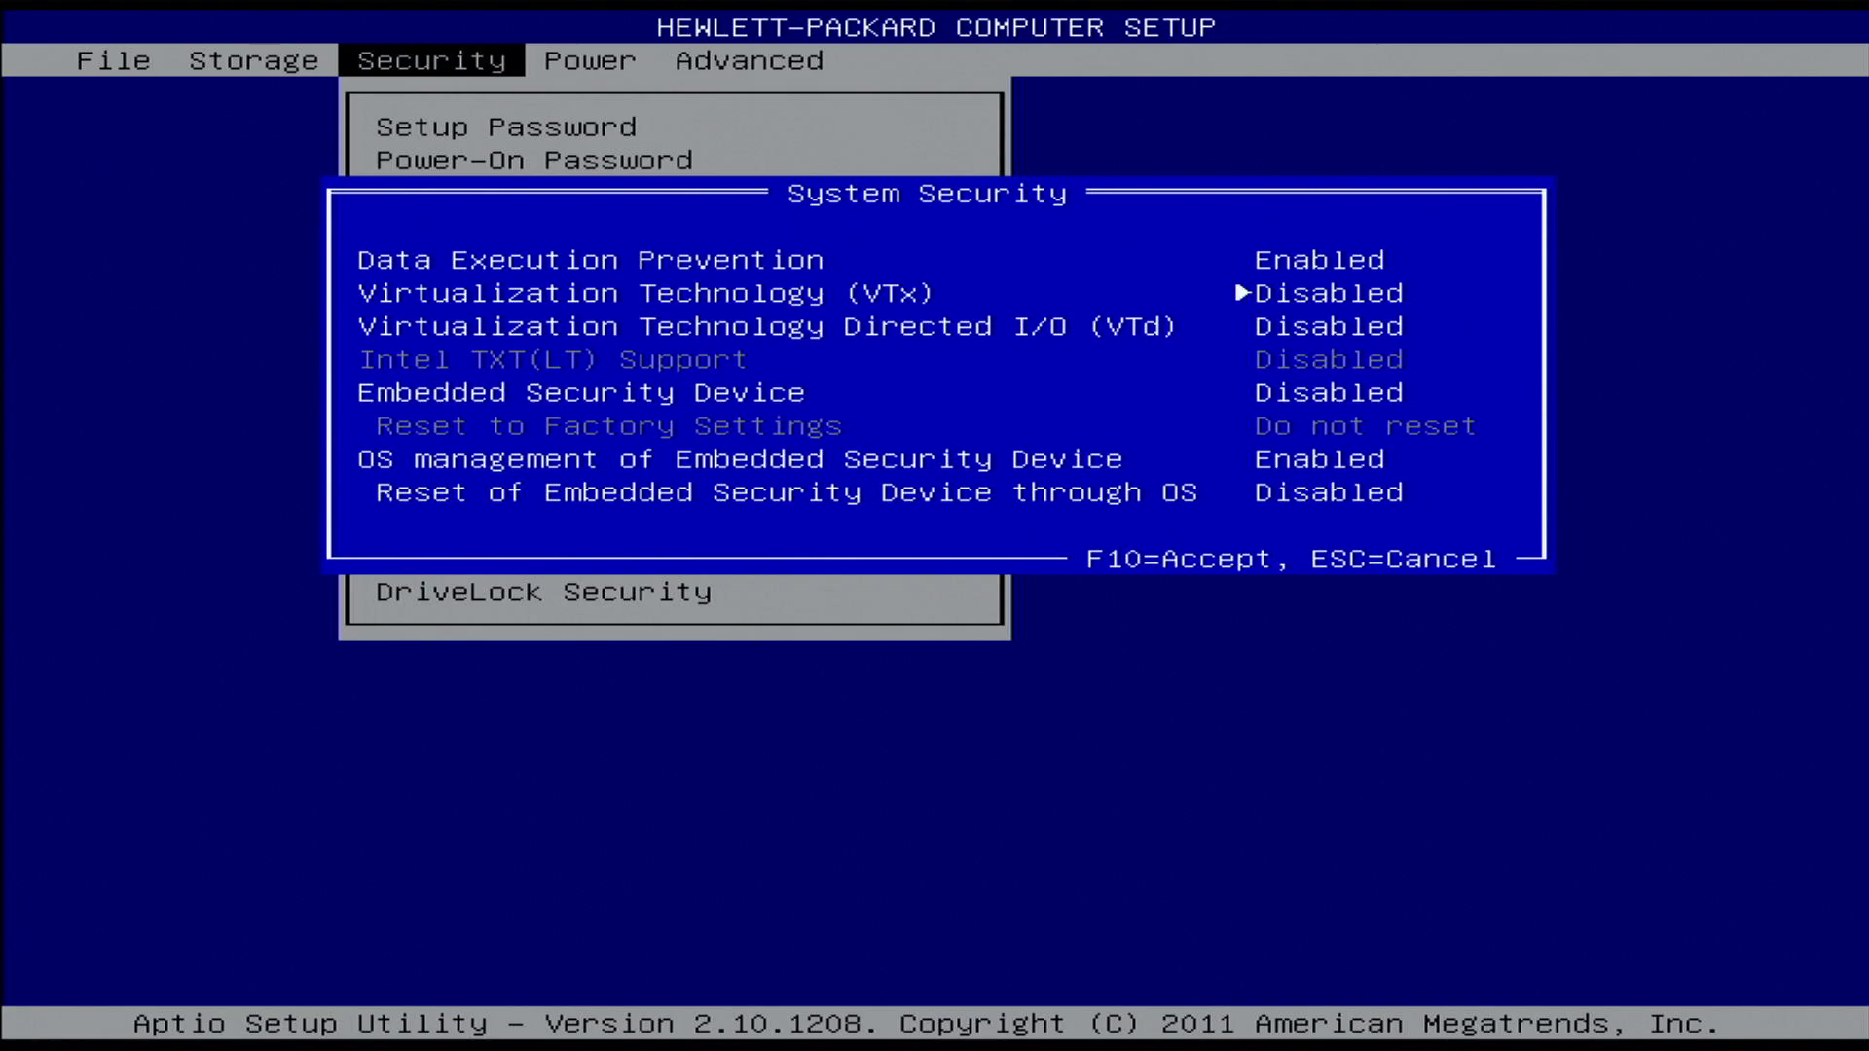
Switch Virtualization Technology Directed I/O (VTd) to enabled and back to disabled, then try to change the Embedded Security Device setting
key(Down)
key(Right)
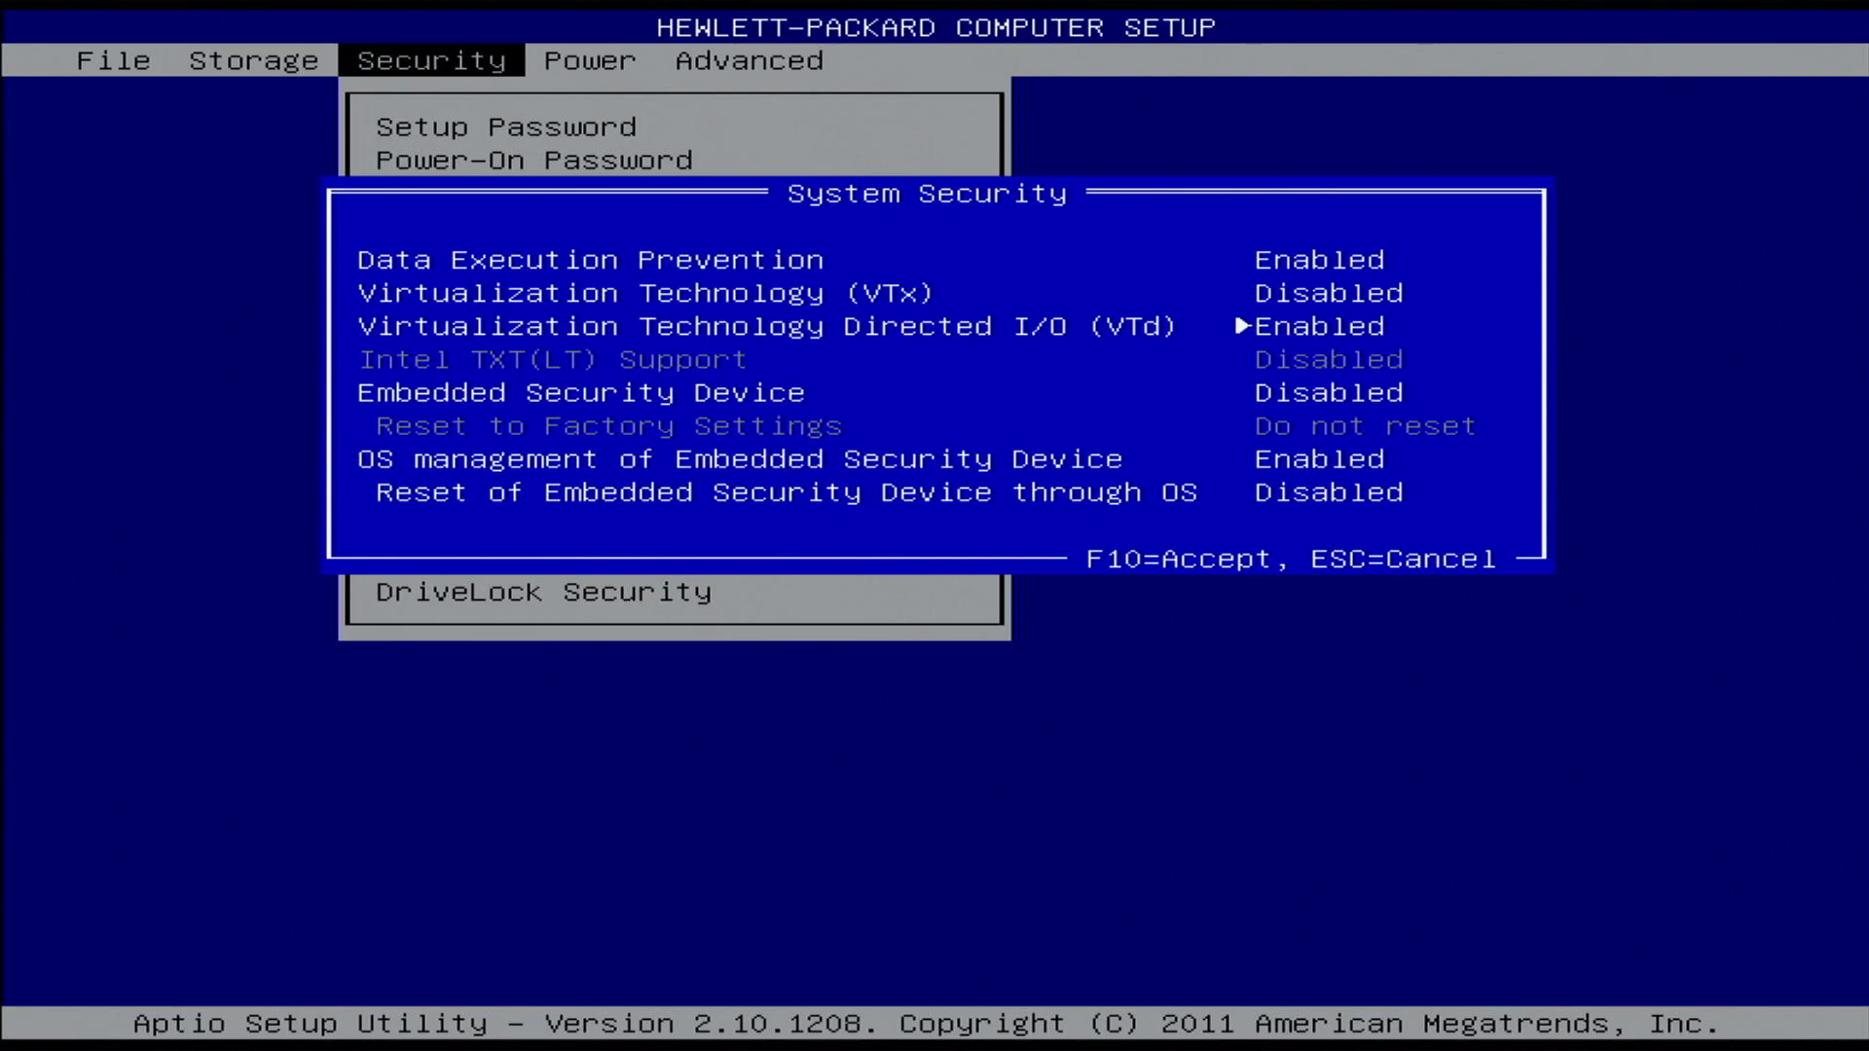
key(Left)
key(Down)
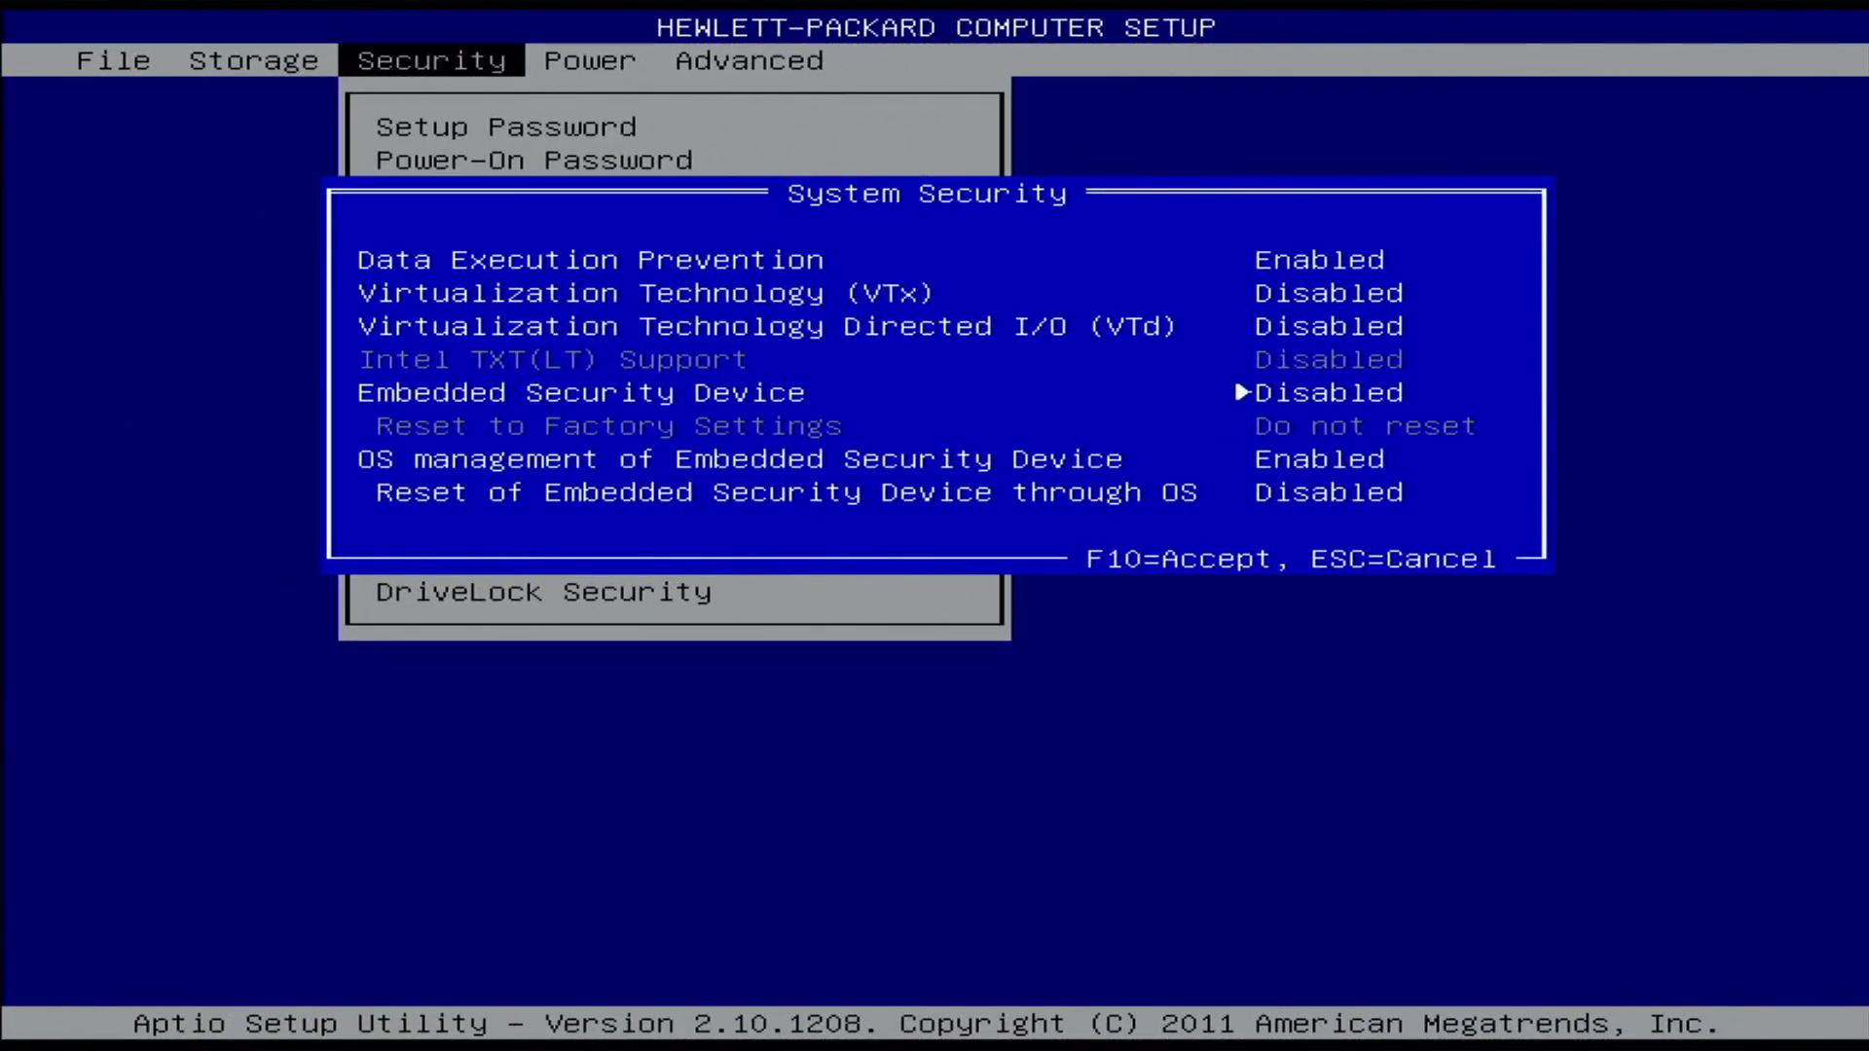
key(Right)
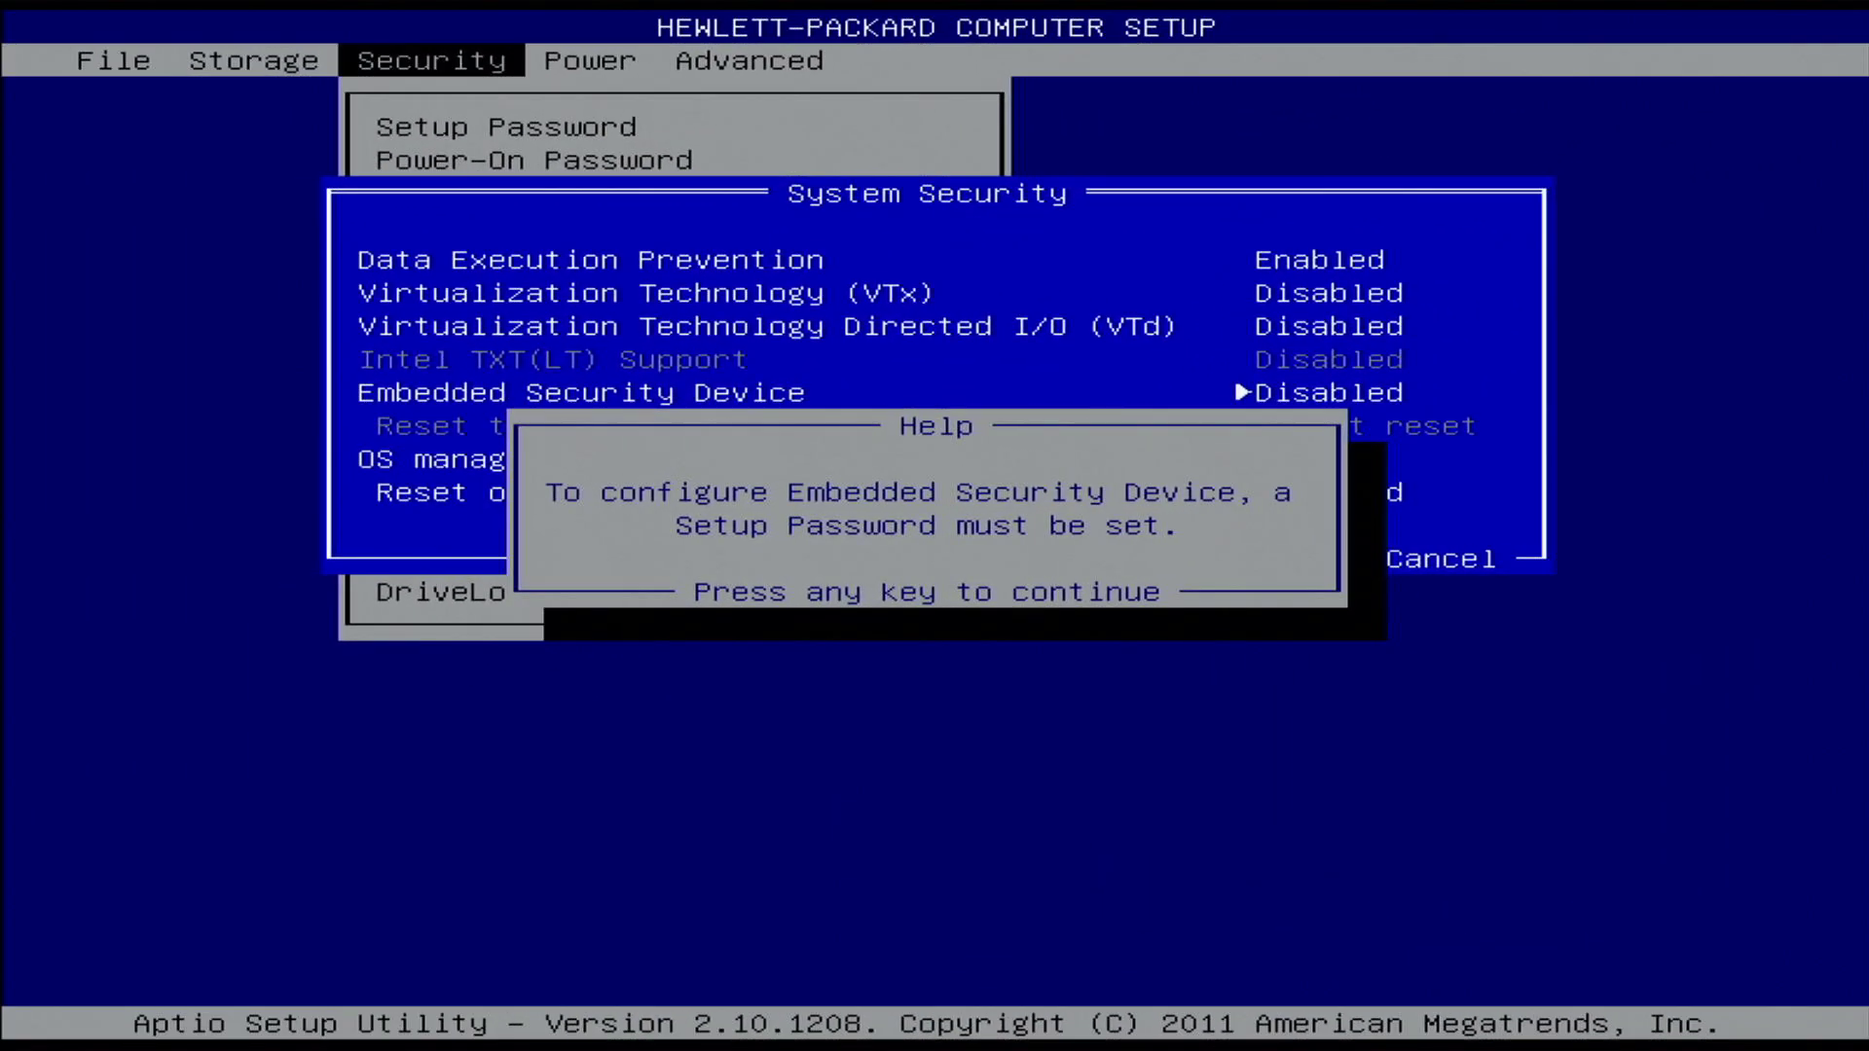
key(Return)
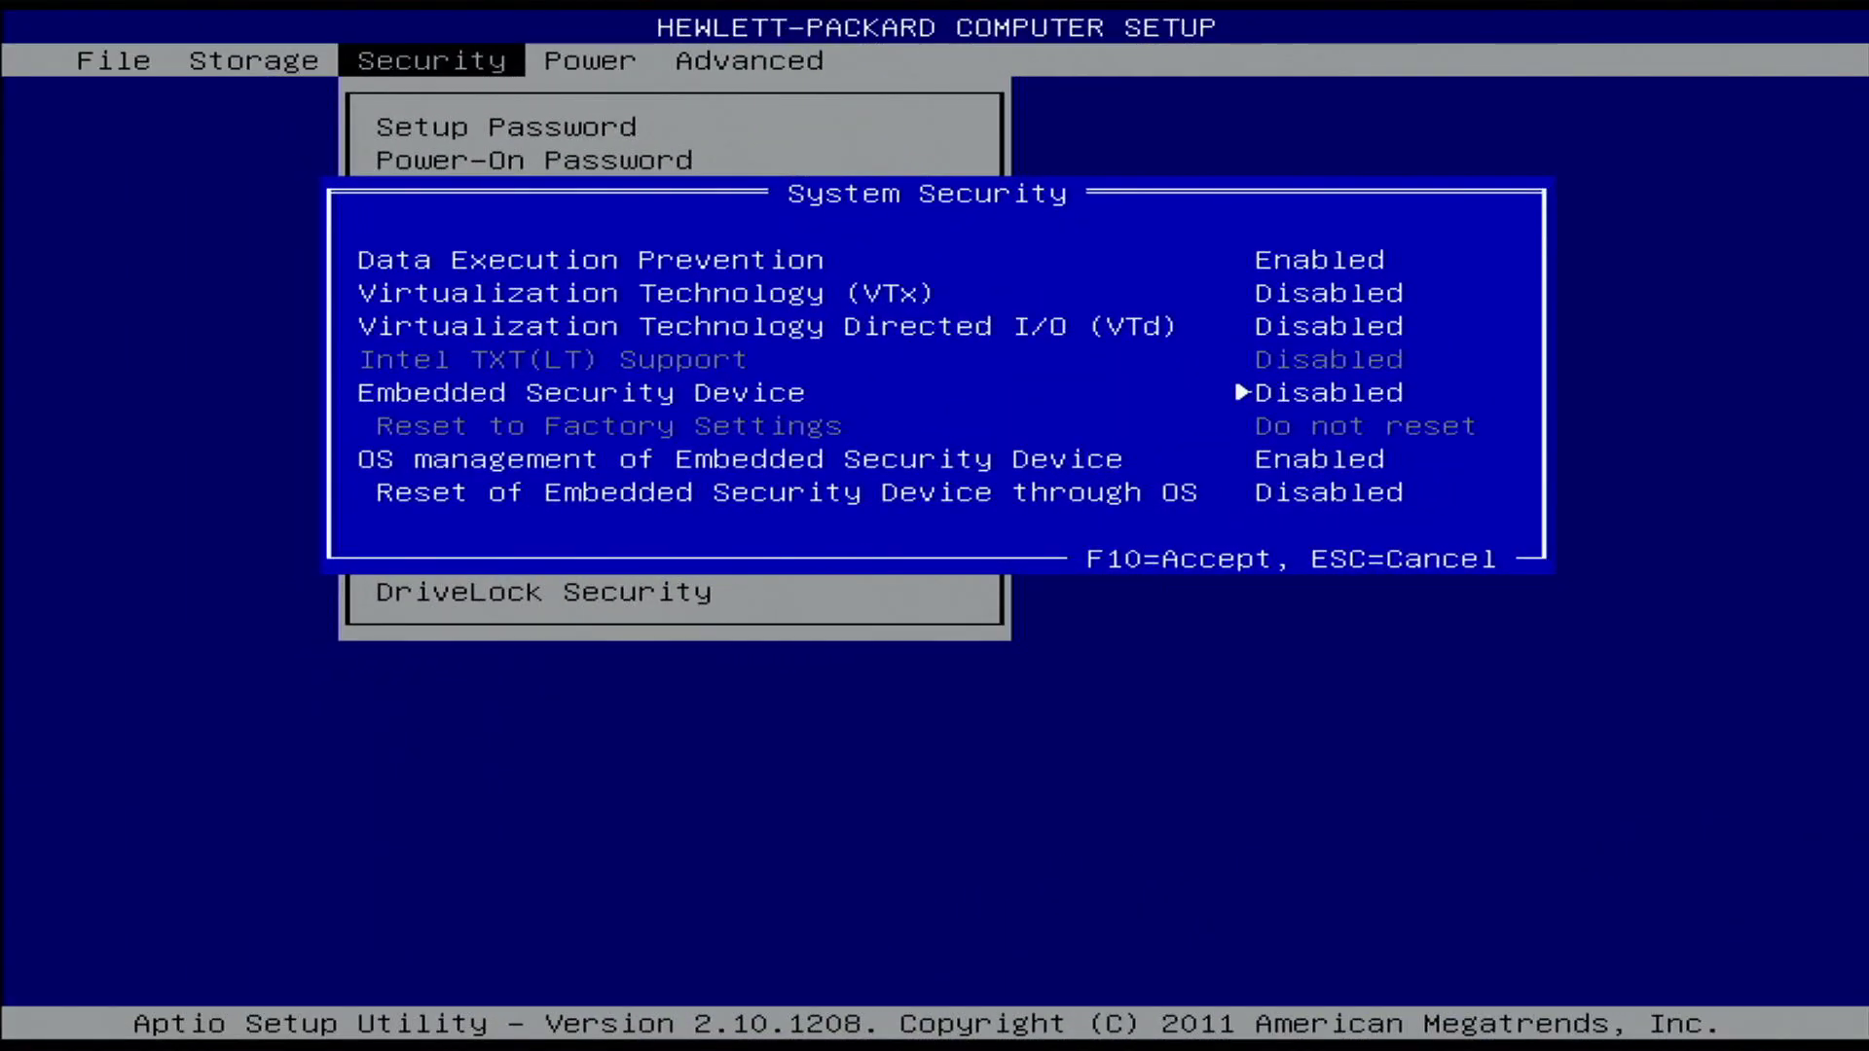
Toggle OS management of Embedded Security Device back to enabled, try to change its reset through OS, then cancel the system security settings
key(Down)
key(Right)
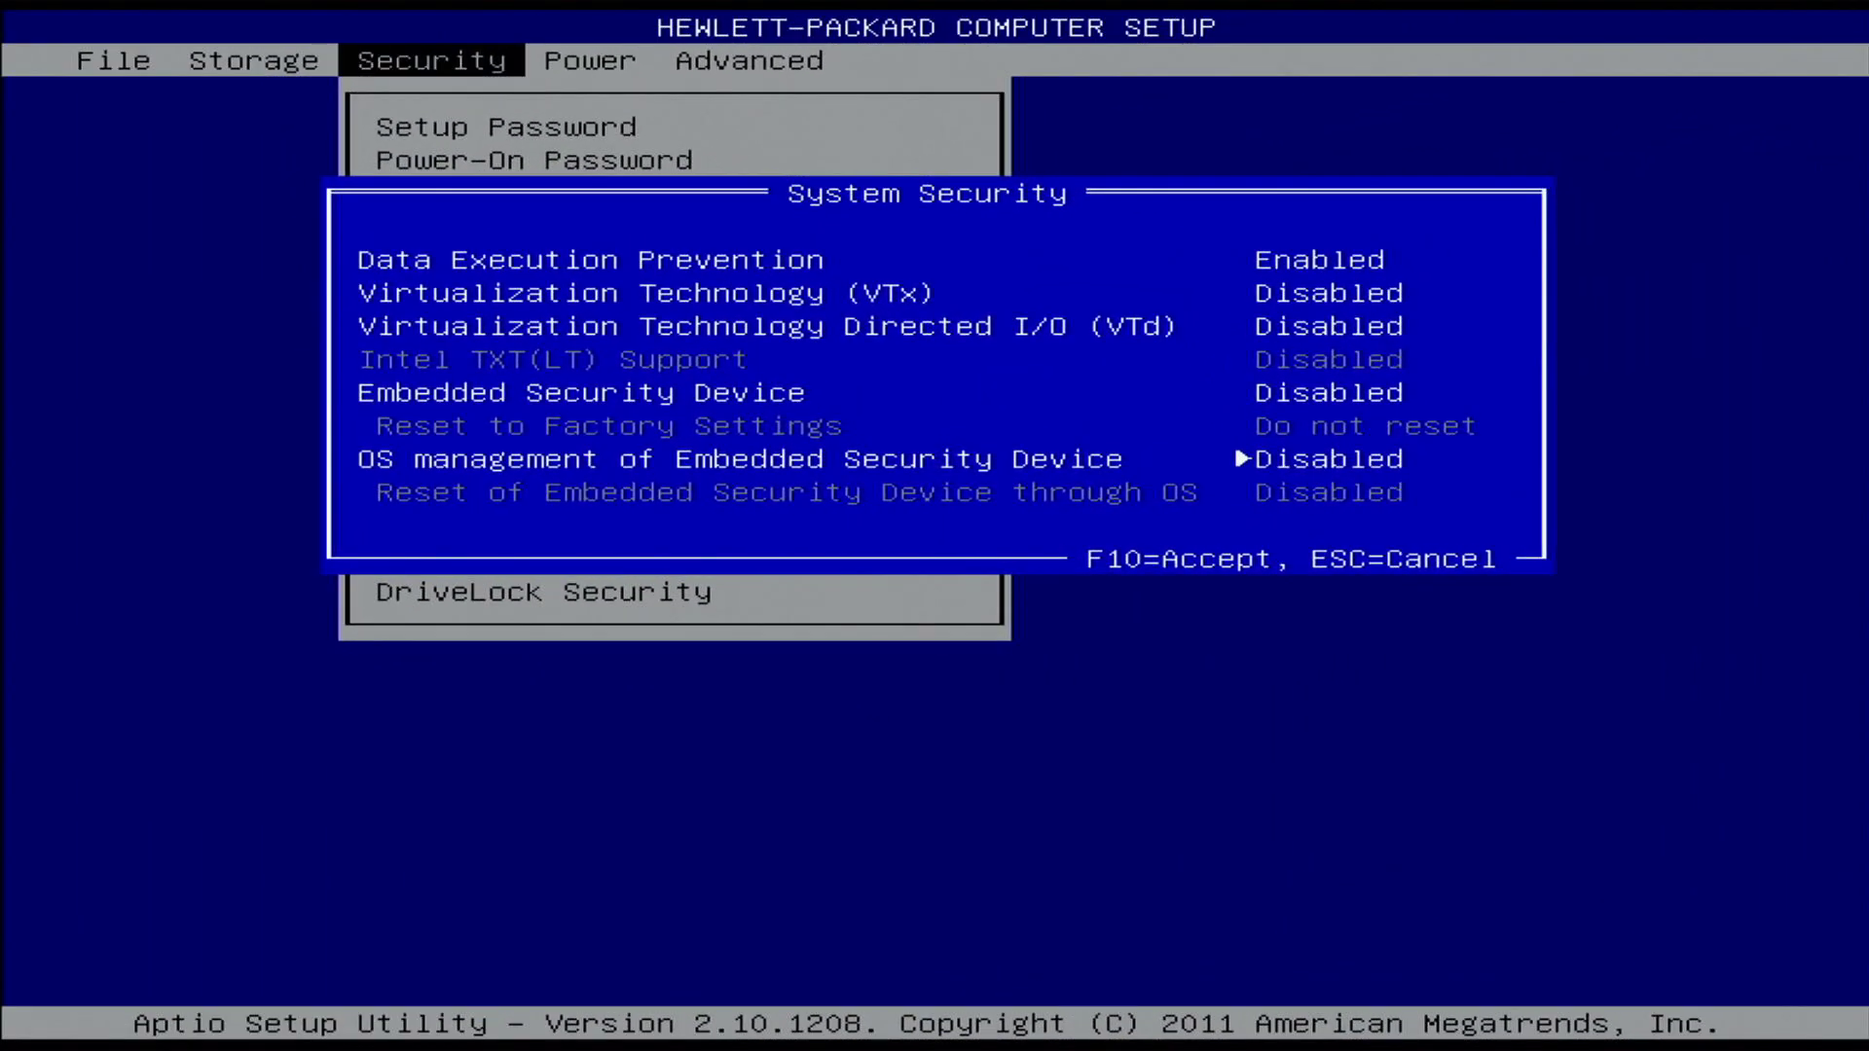
key(Left)
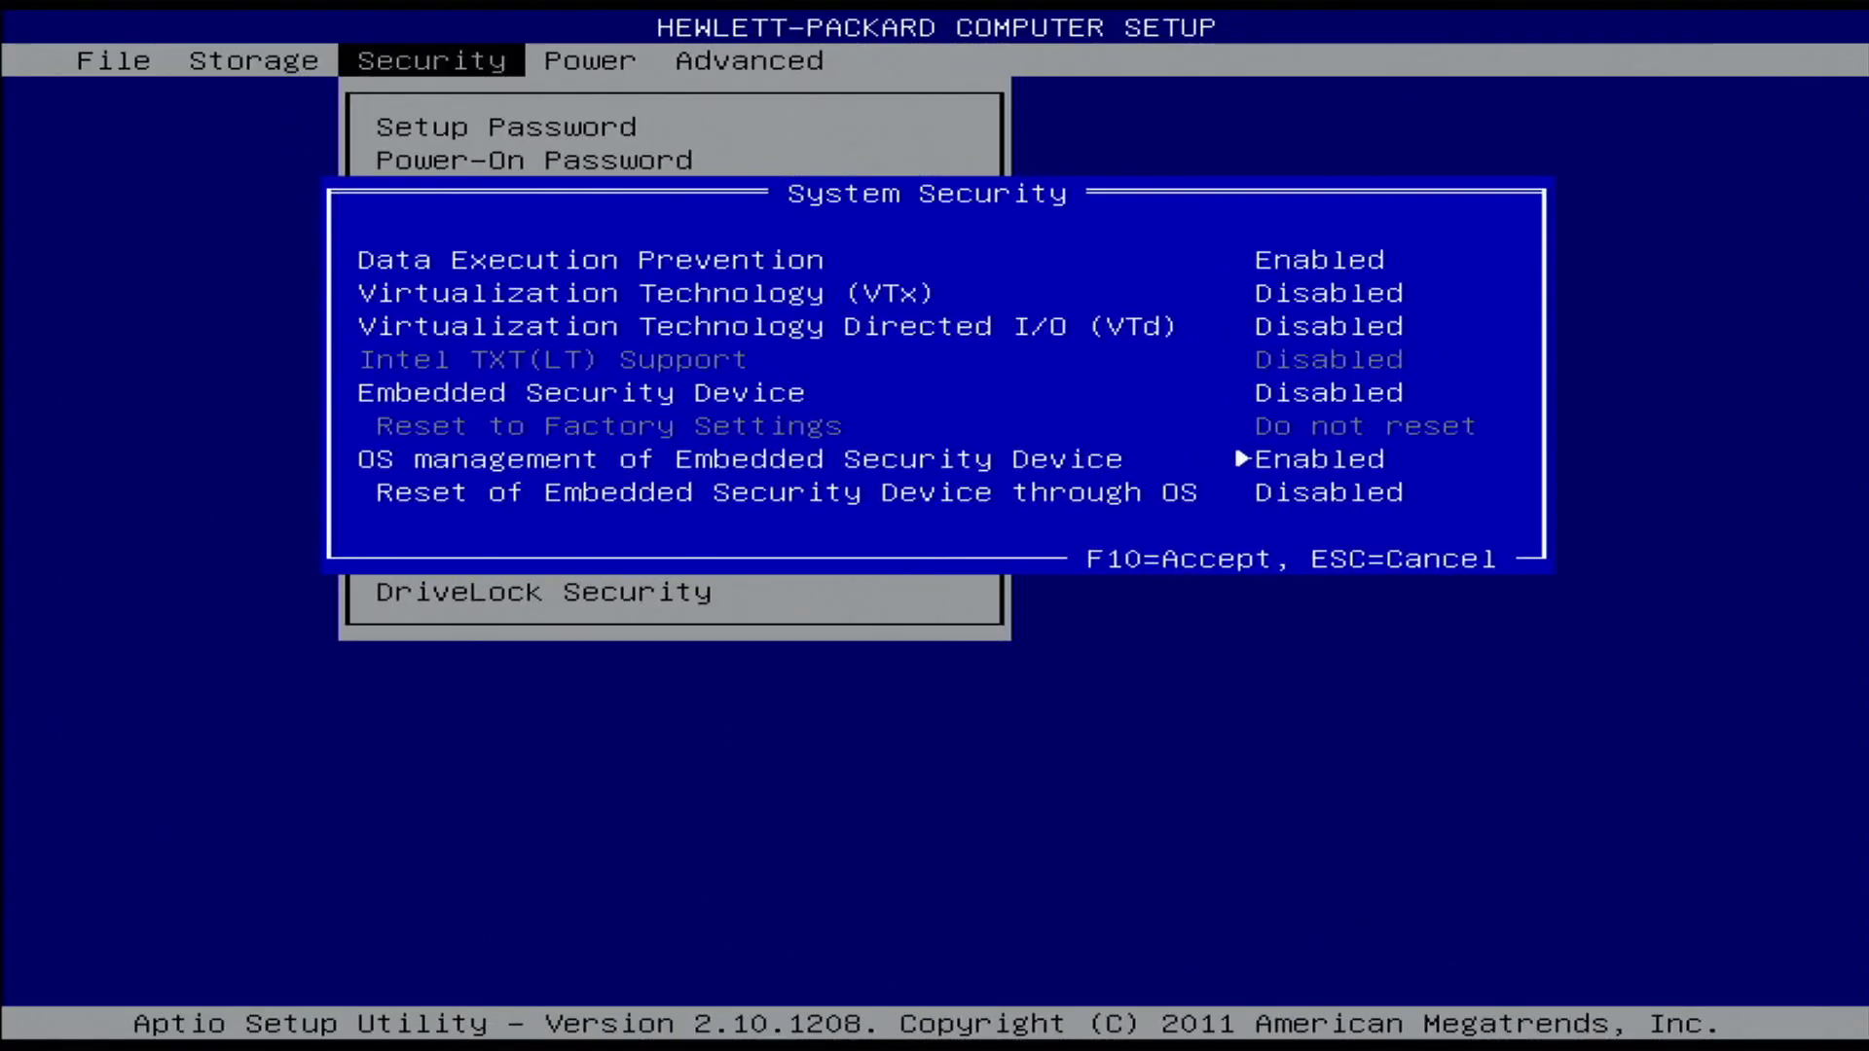
key(Down)
key(Right)
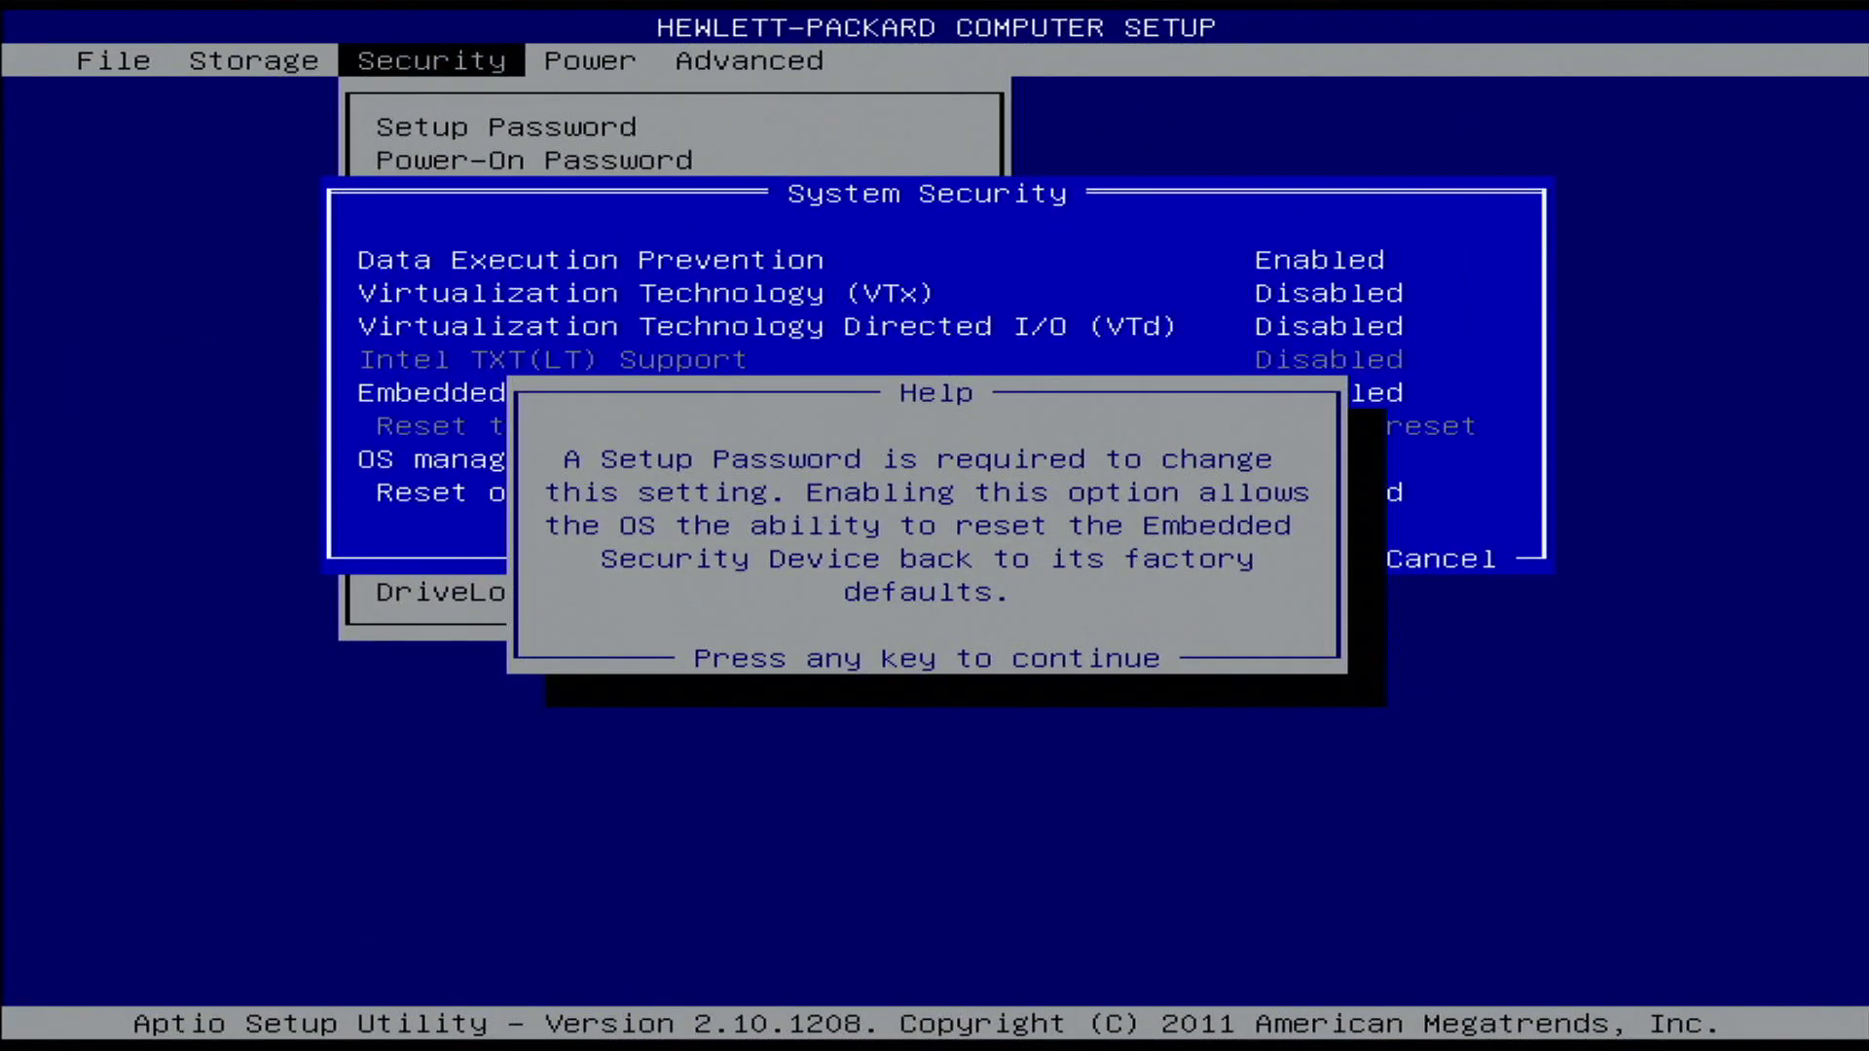
key(Return)
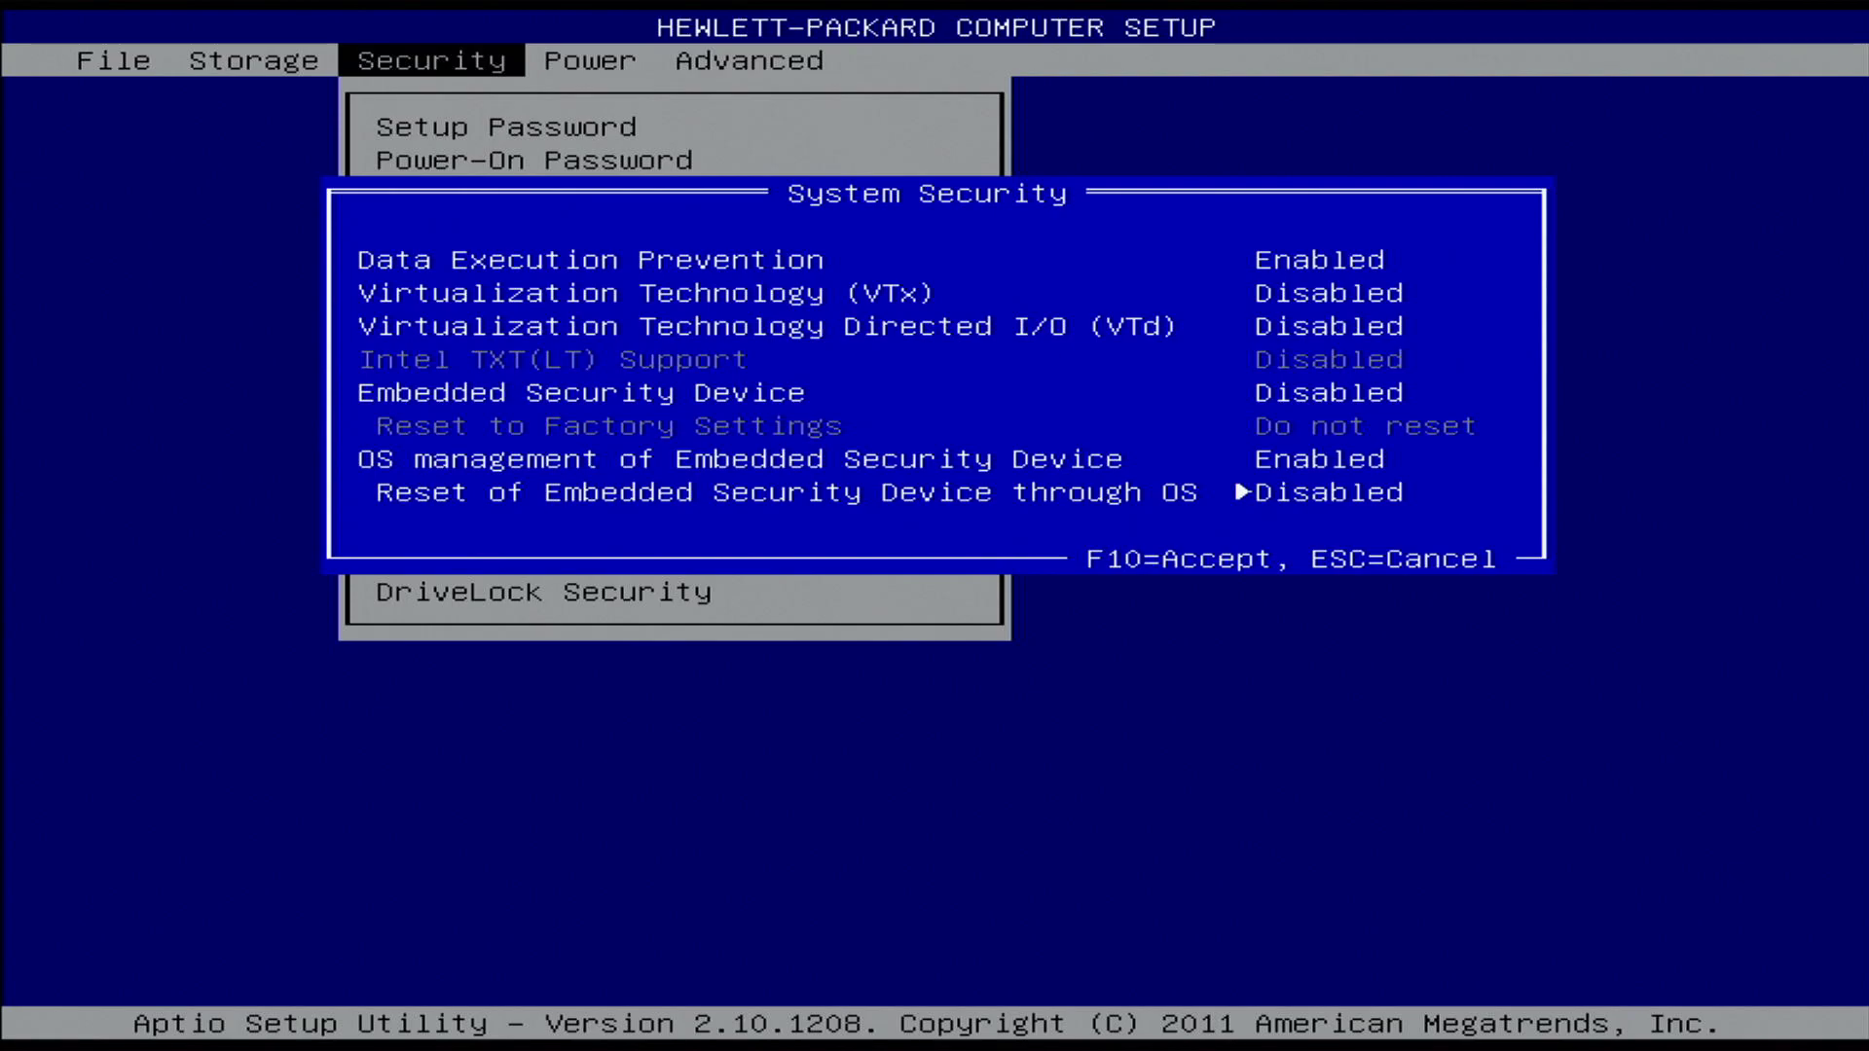
key(Escape)
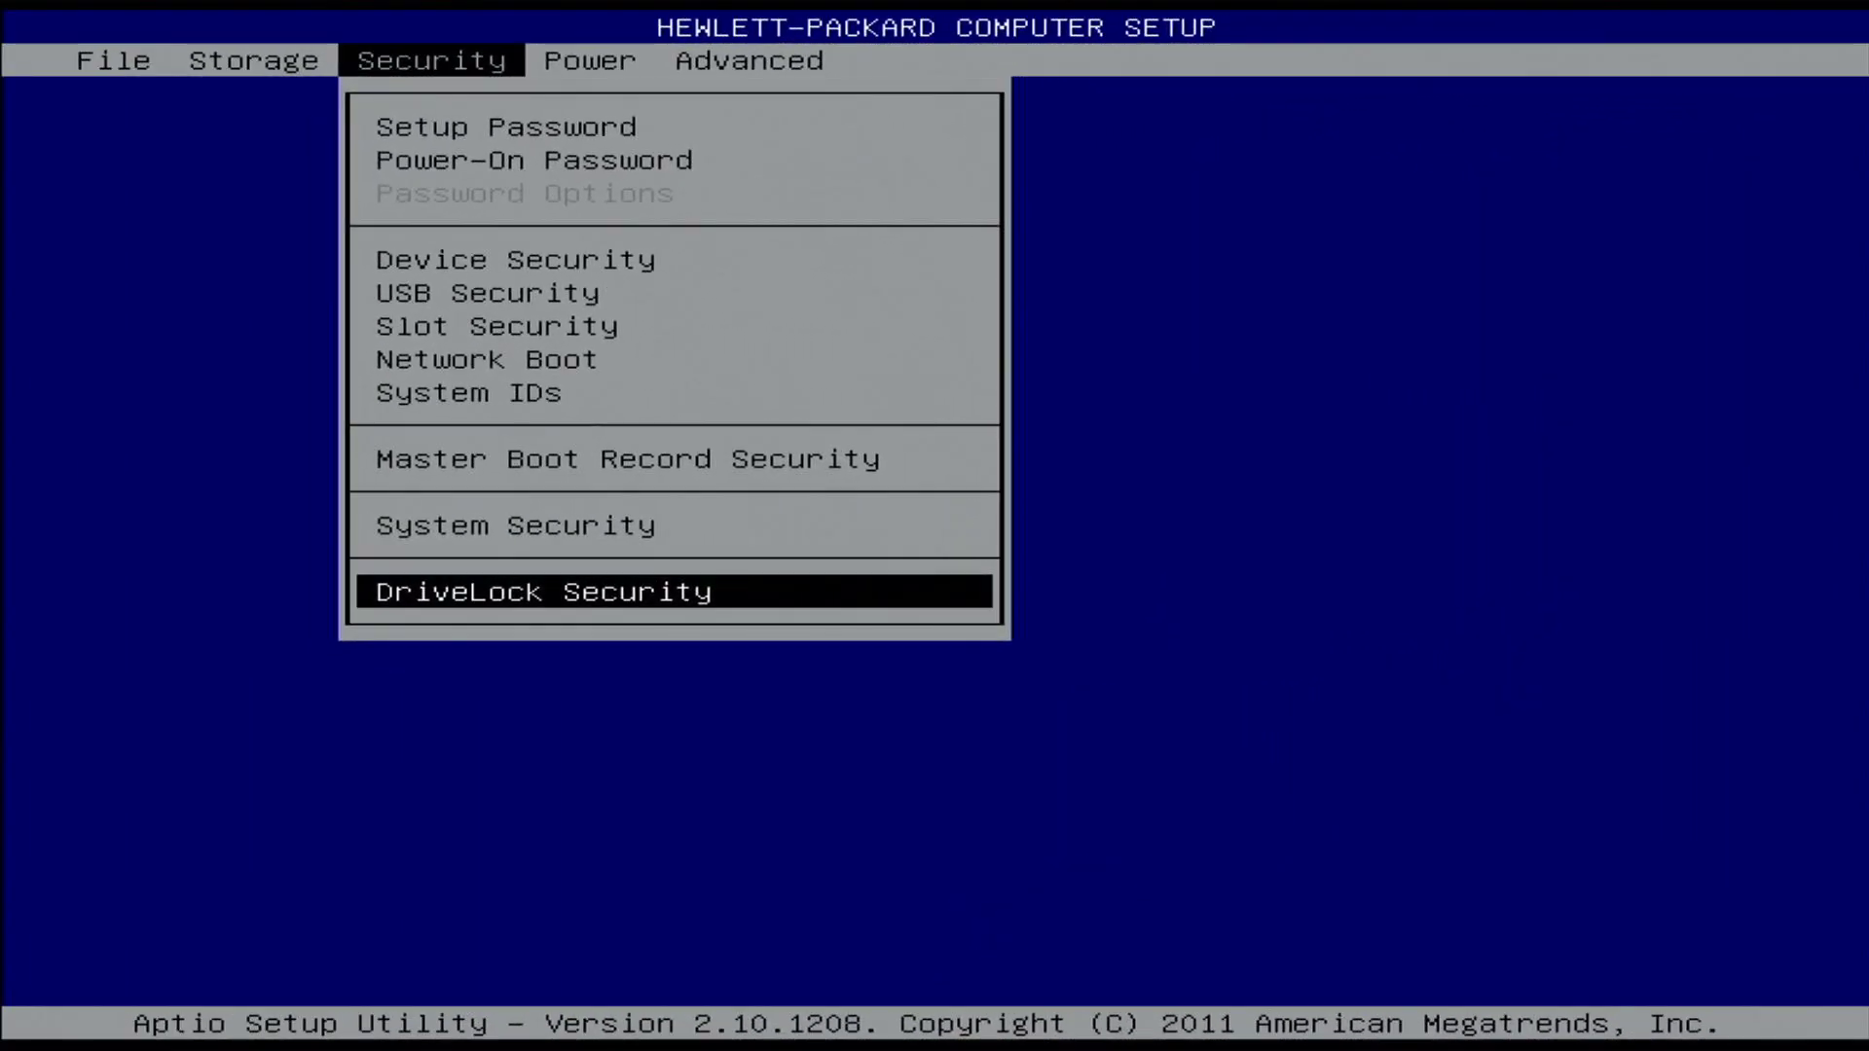
Examine the DriveLock security options of the SATA0 drive, then back out of the DriveLock settings
key(Return)
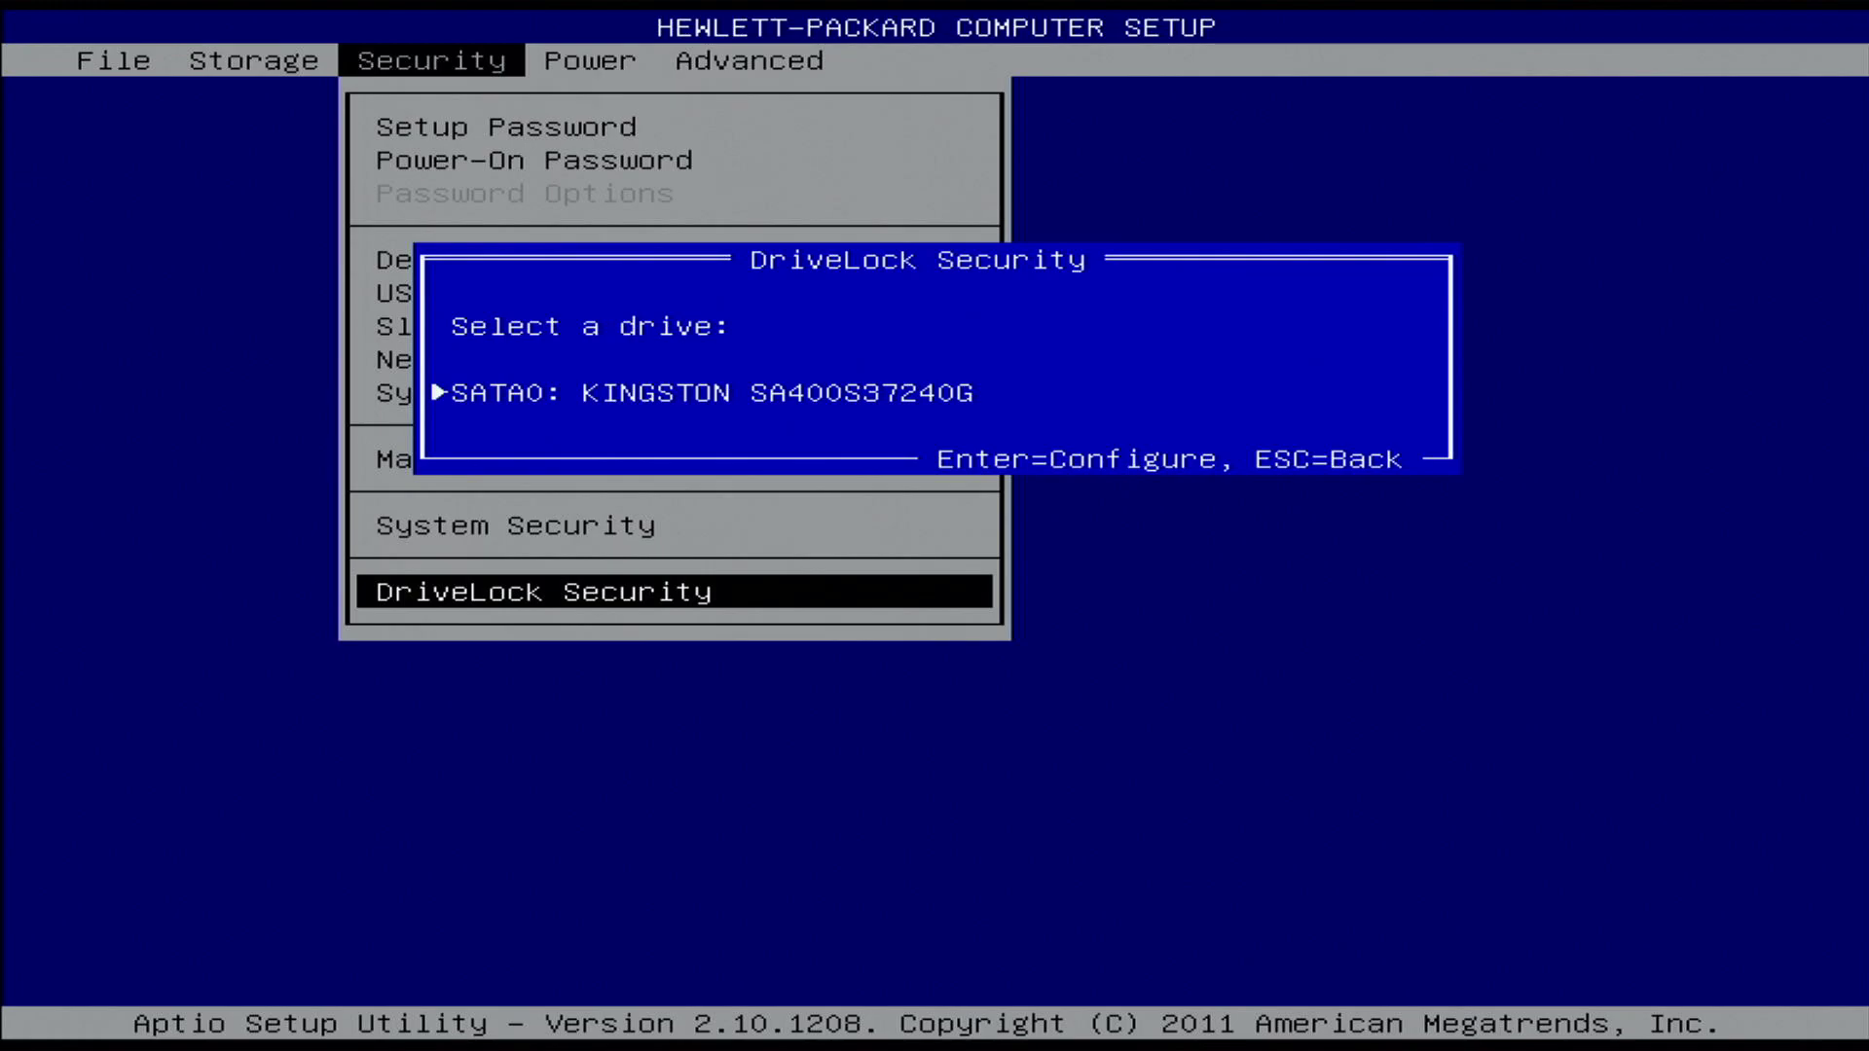
key(Return)
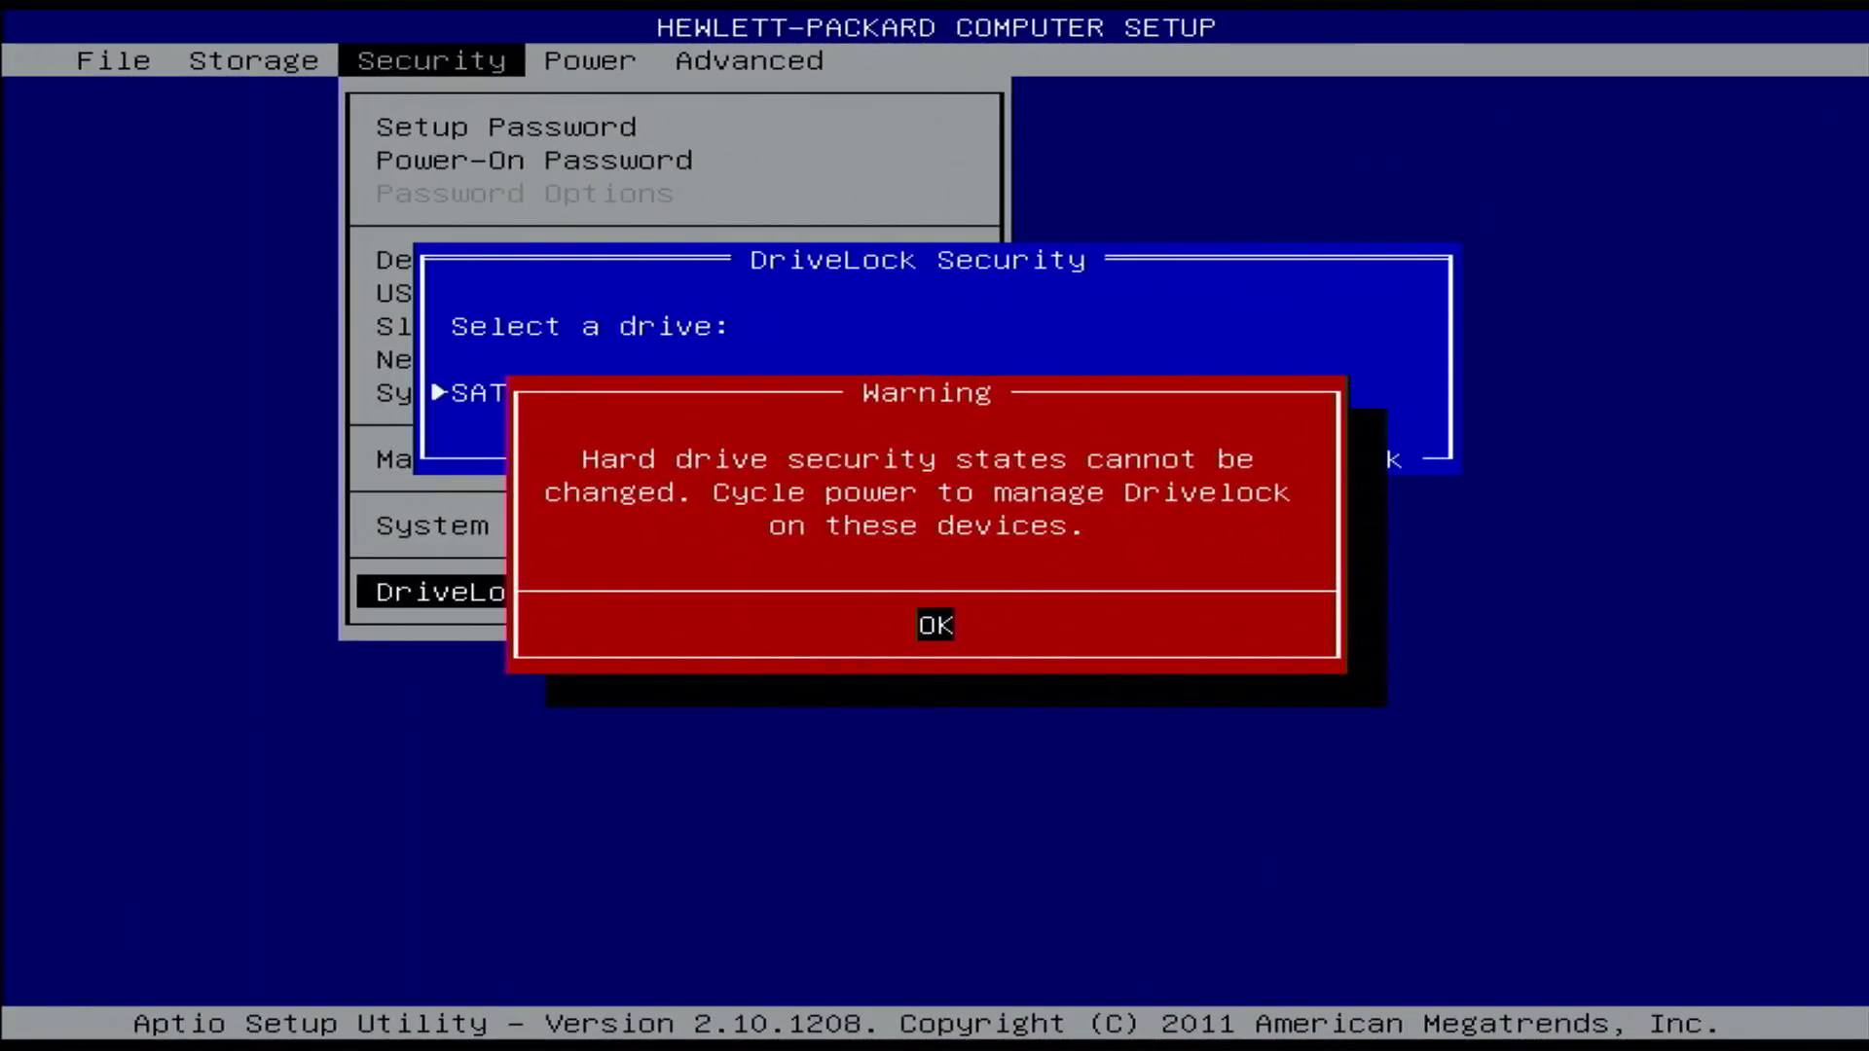
key(Return)
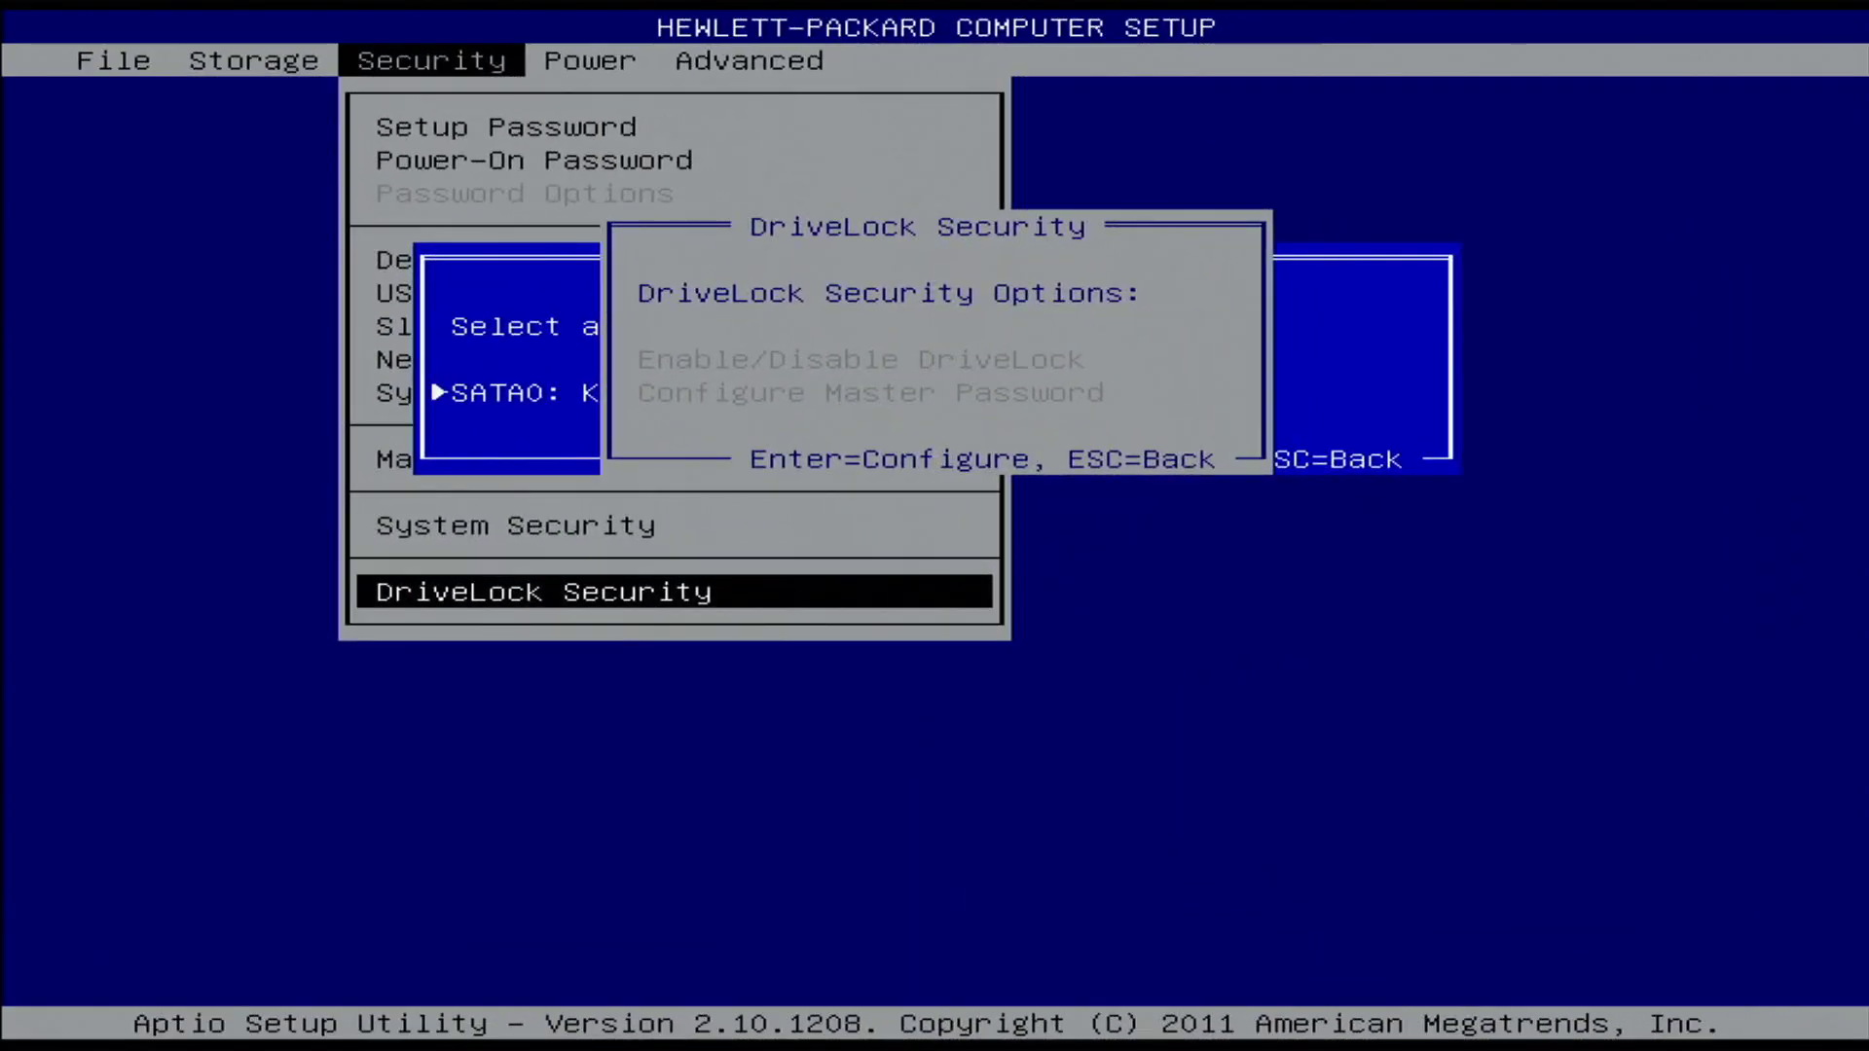
key(Escape)
key(Escape)
In OS Power Management, toggle Runtime Power Management back to enabled, then switch Idle Power Savings to Normal and back to Extended
key(Right)
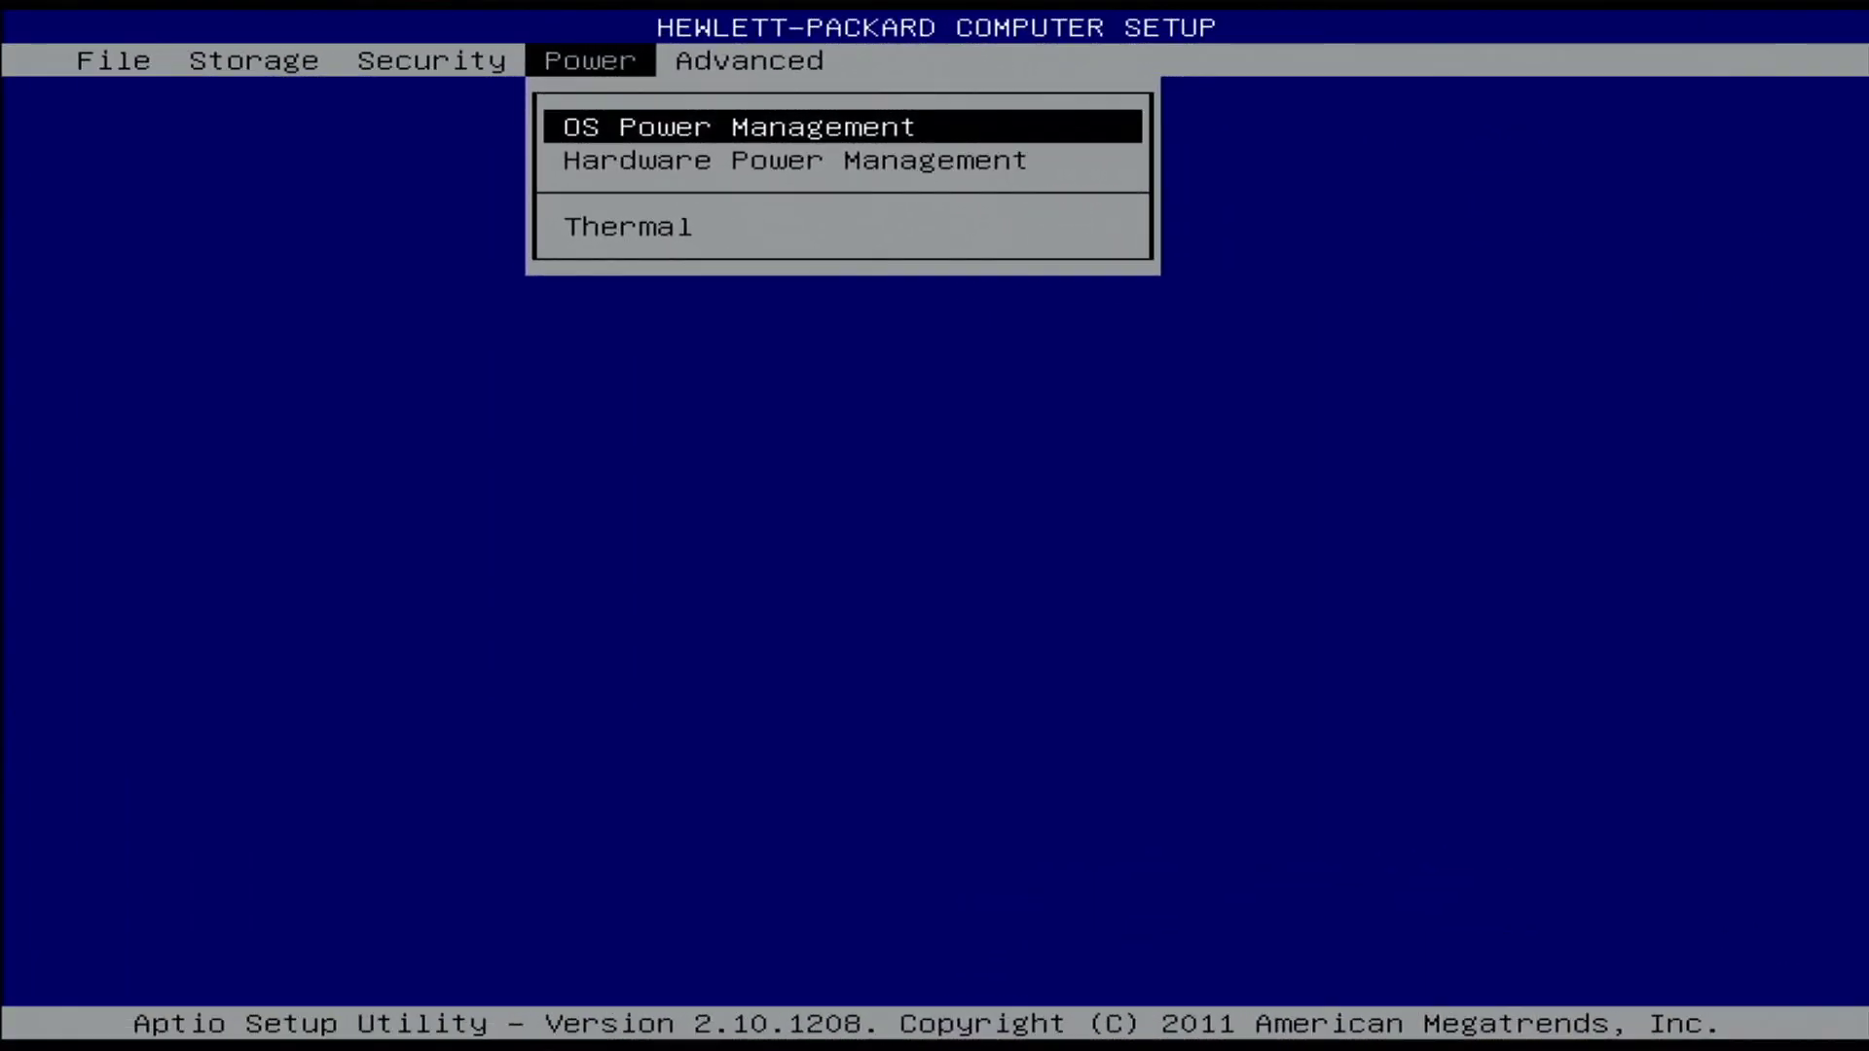
key(Return)
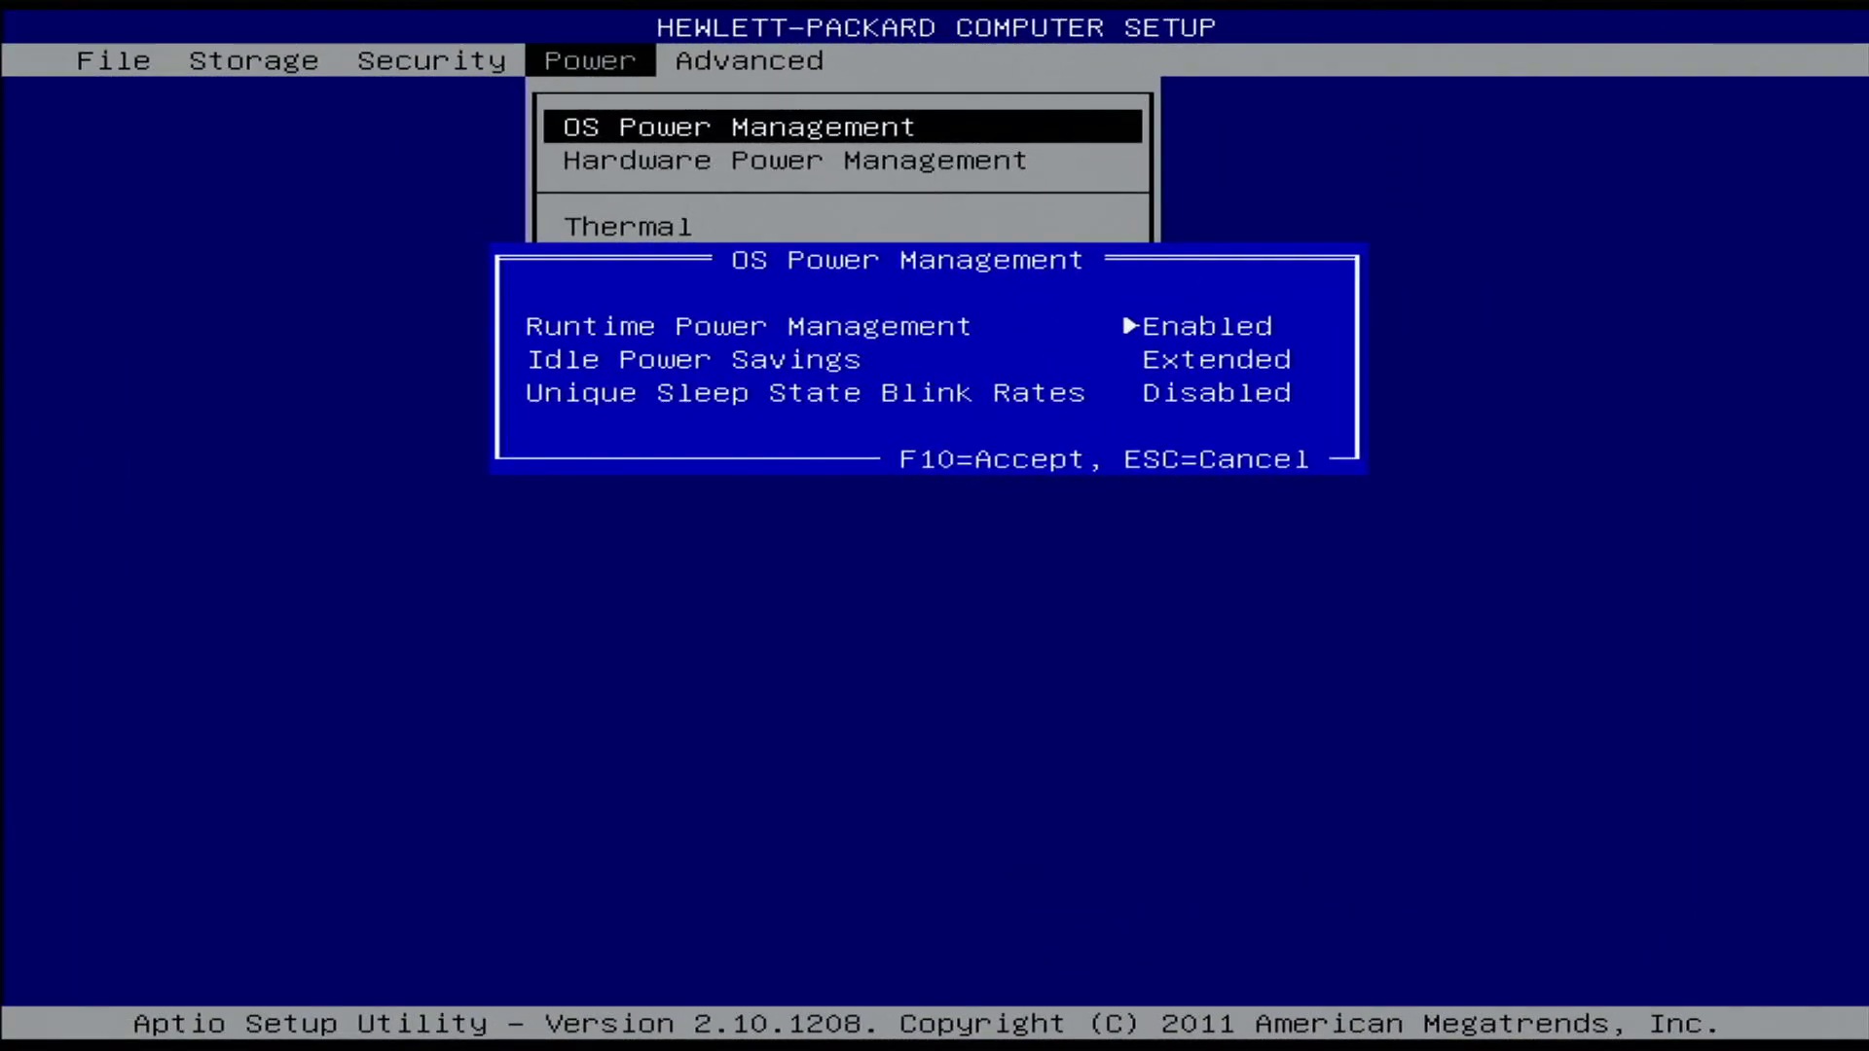
key(Right)
key(Right)
key(Down)
key(Right)
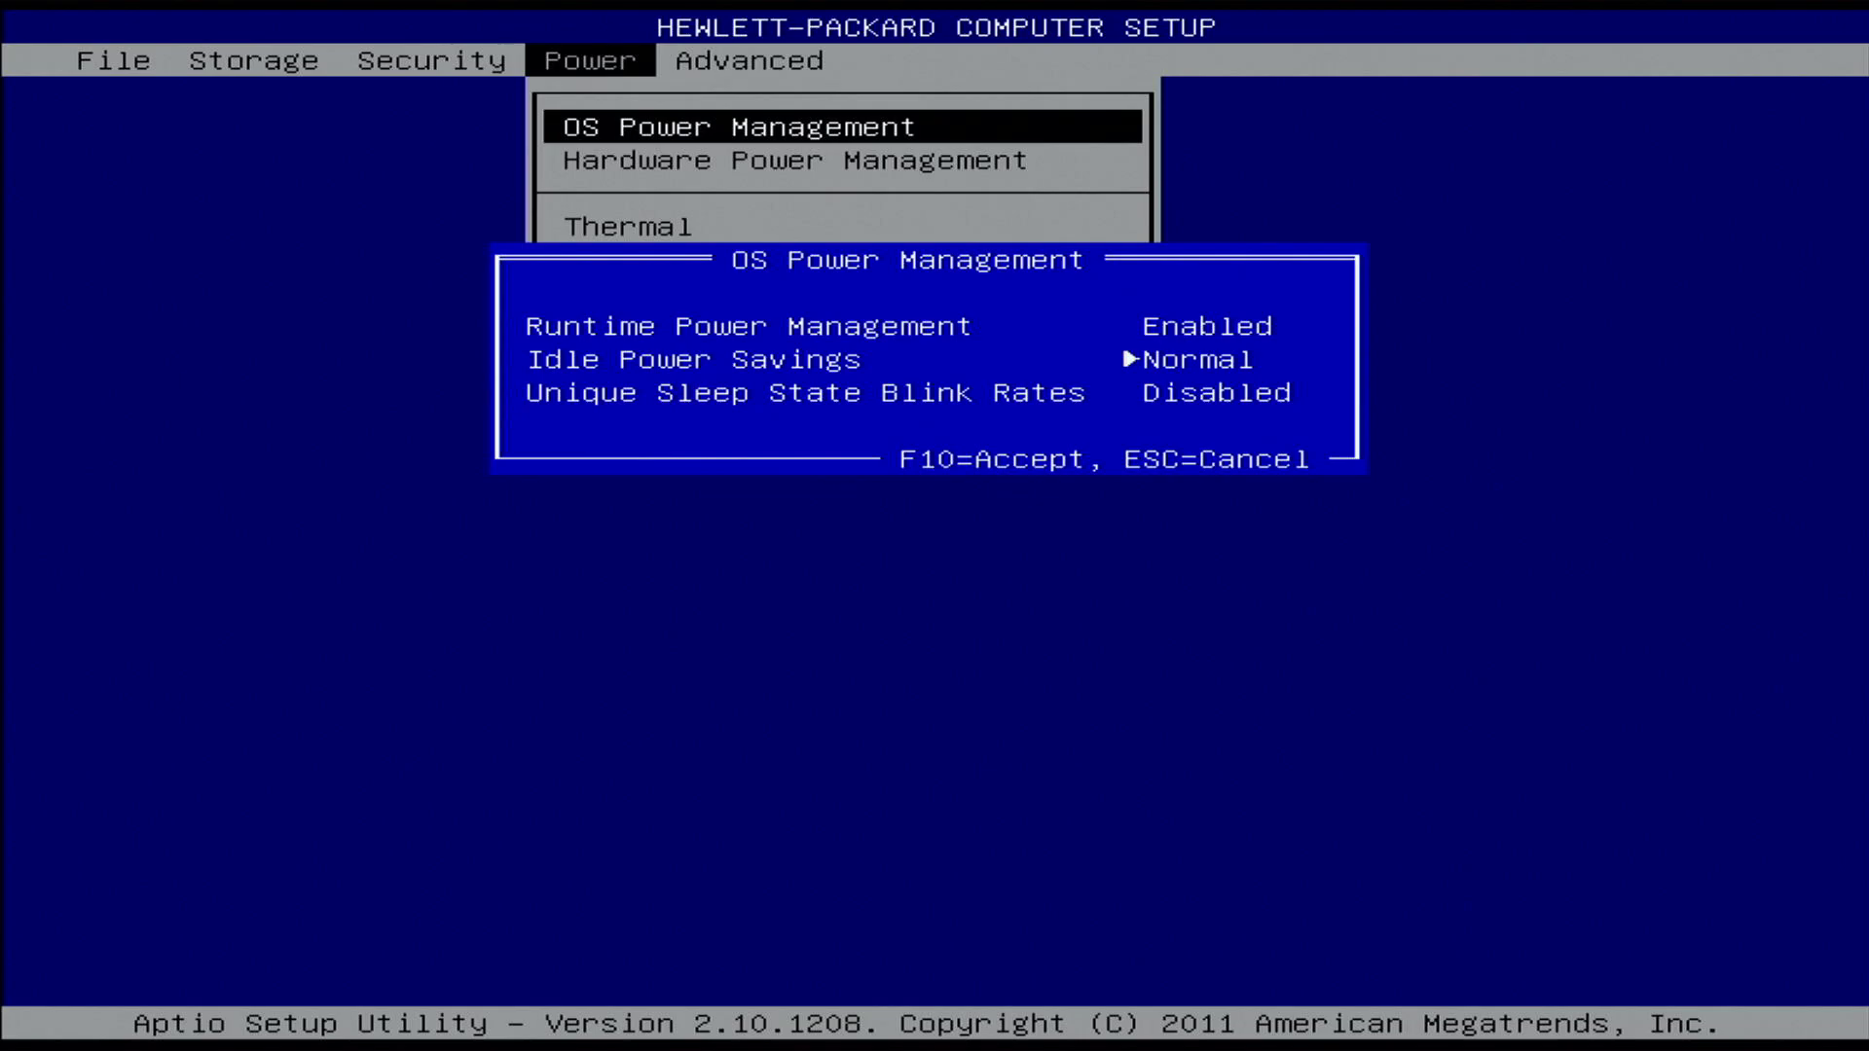
key(Right)
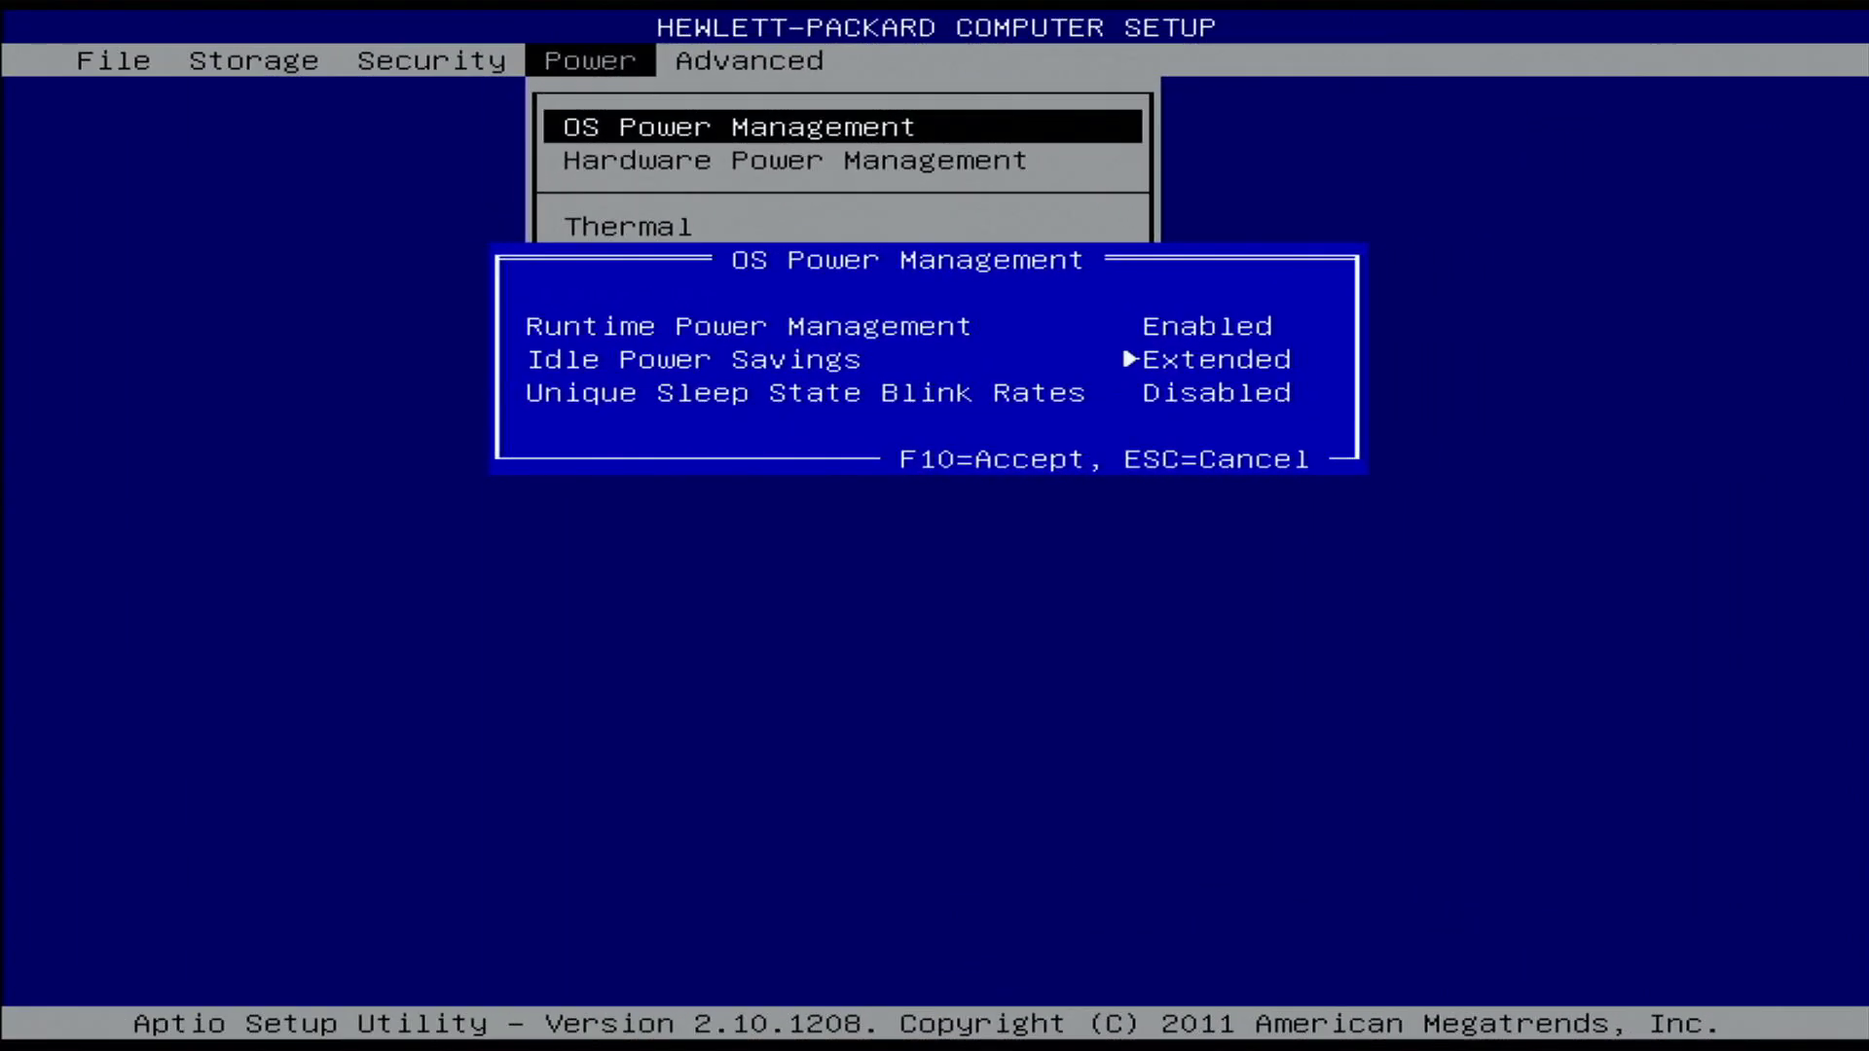
Switch Unique Sleep State Blink Rates to enabled and back to disabled, then cancel the OS power management settings
key(Down)
key(Right)
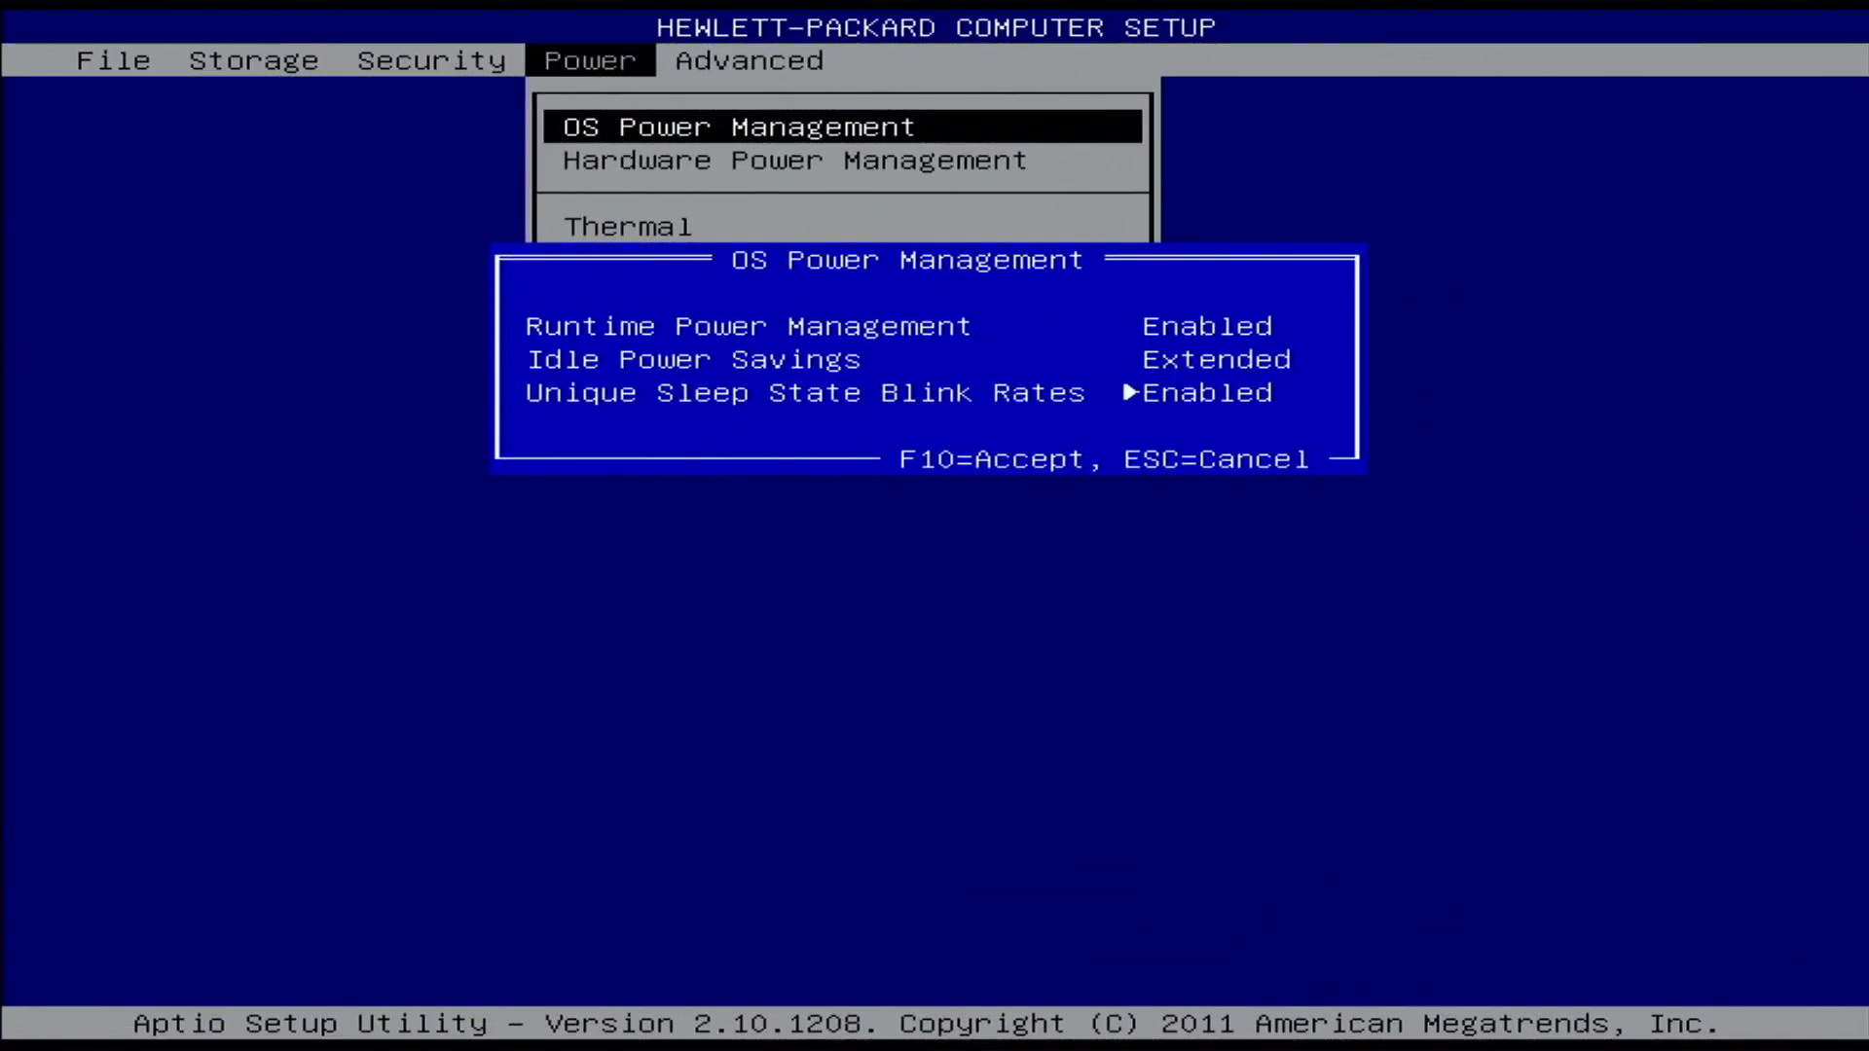
key(Right)
key(Escape)
In Hardware Power Management, toggle SATA Power Management back to enabled and S5 Maximum Power Savings back to disabled, then accept
key(Down)
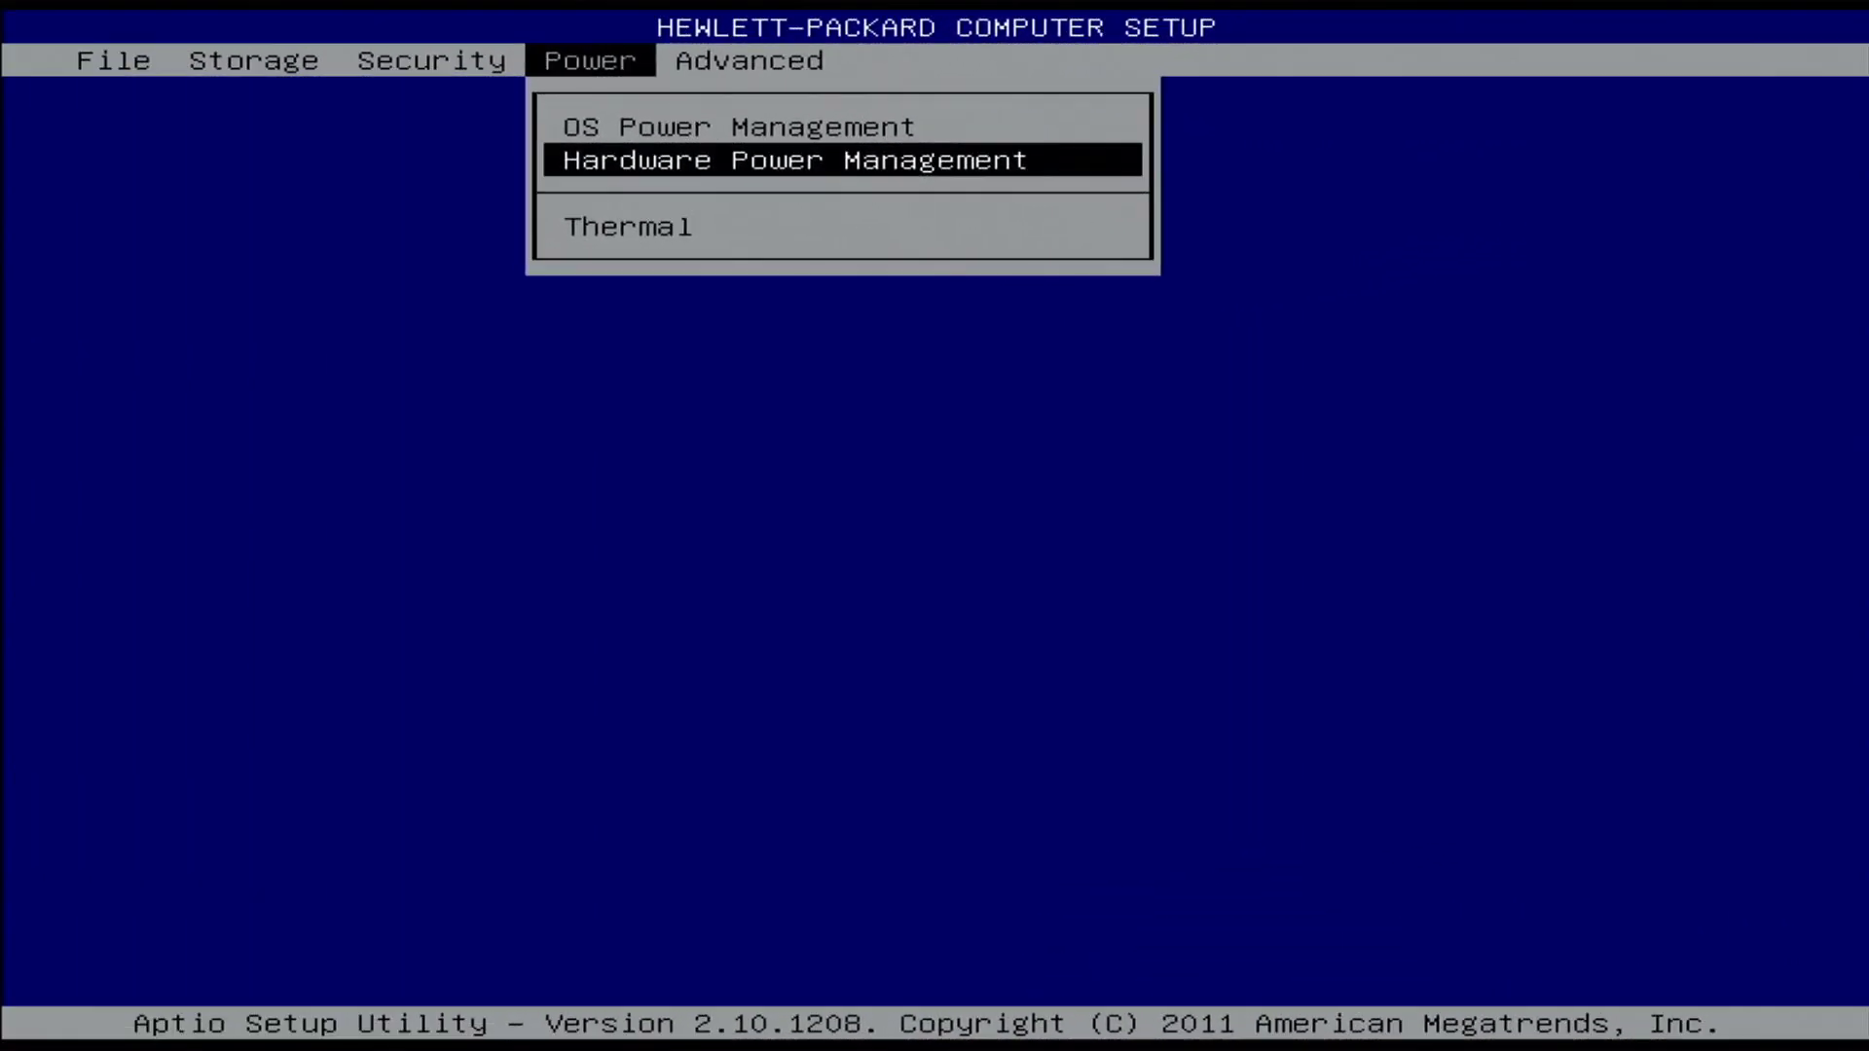
key(Return)
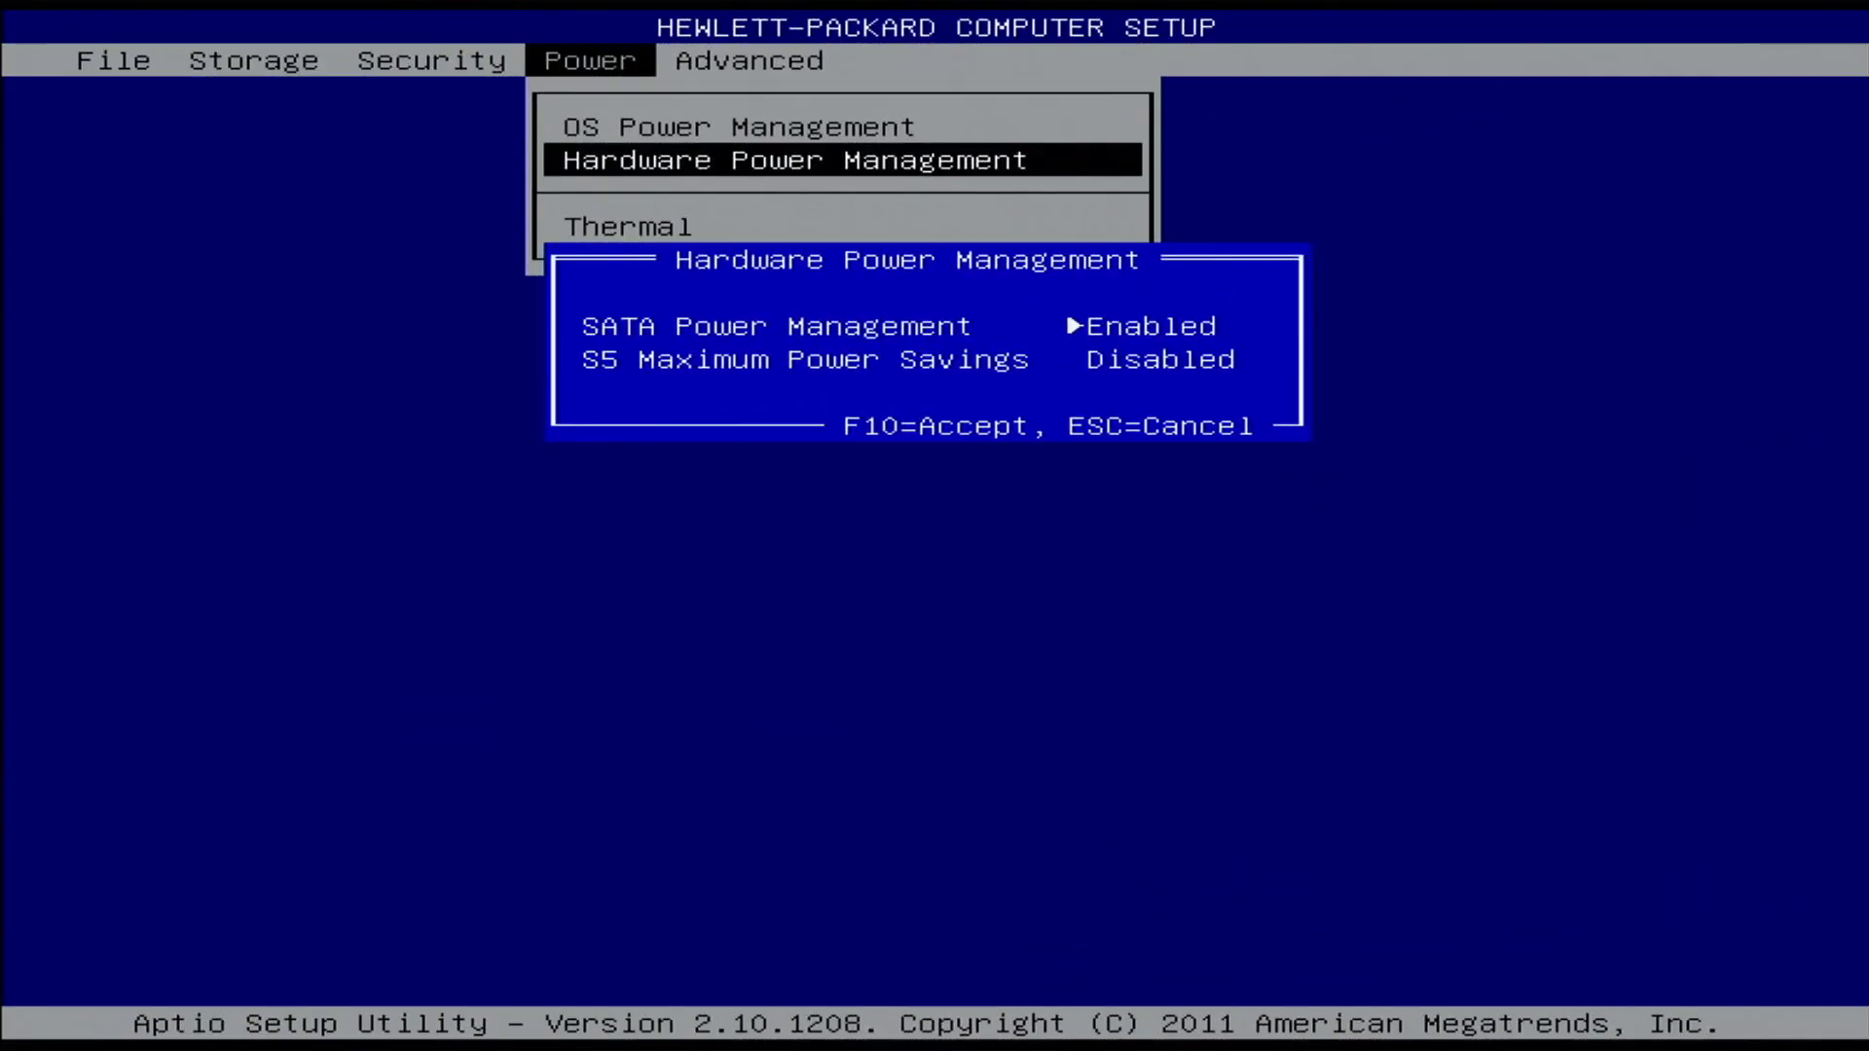
key(Right)
key(Left)
key(Down)
key(Left)
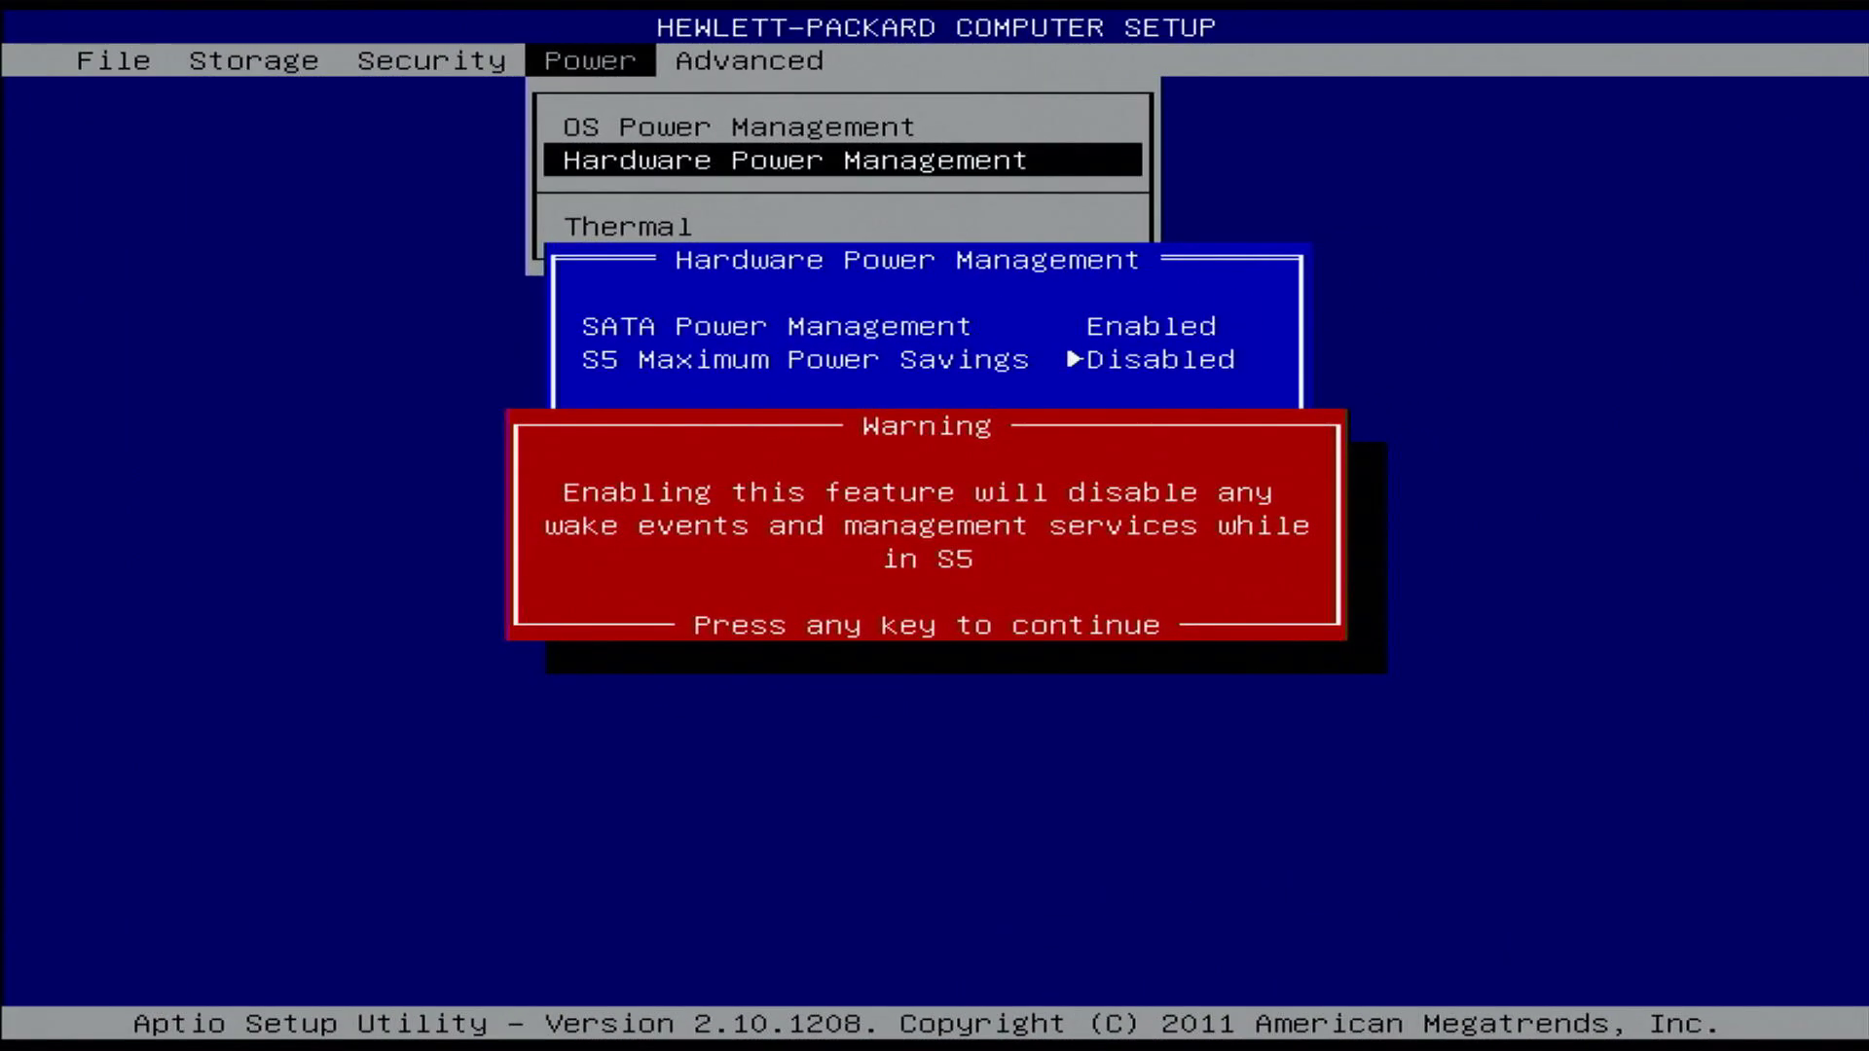
key(Return)
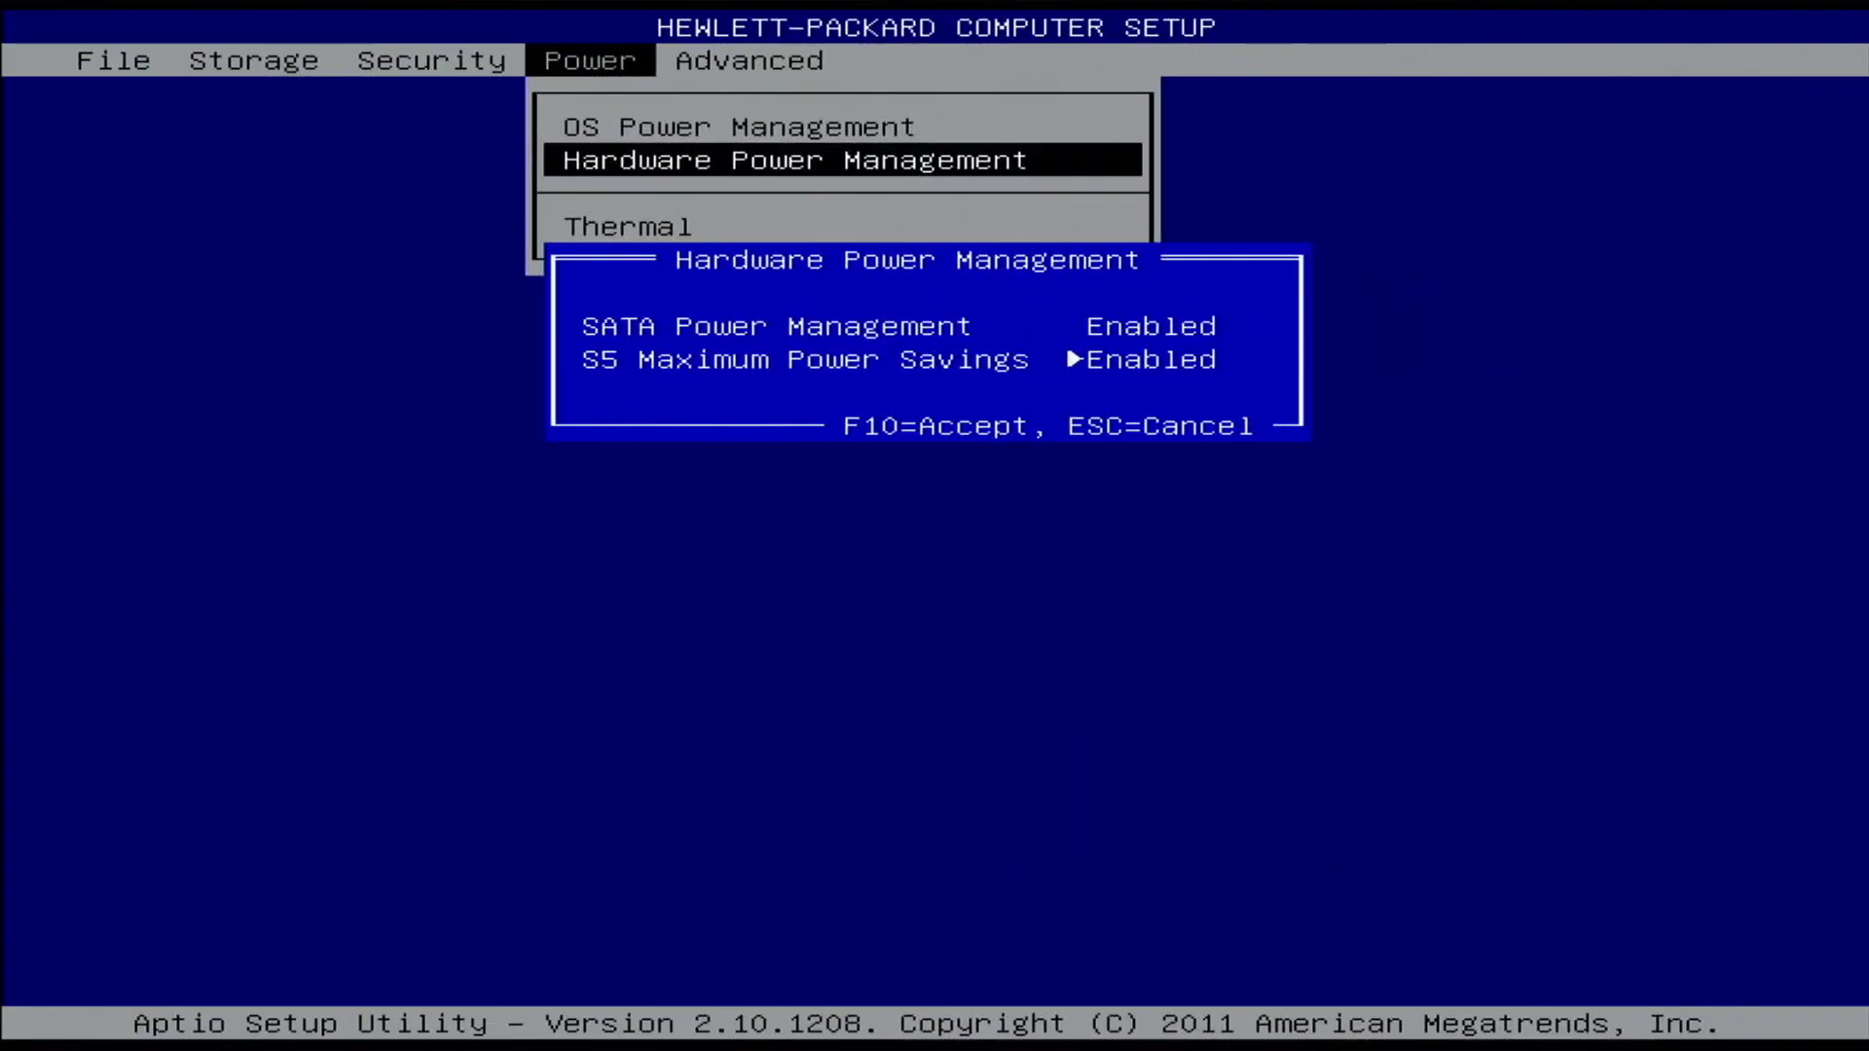
key(Right)
key(F10)
Step the Fan Idle Mode in the thermal power settings through its levels
key(Down)
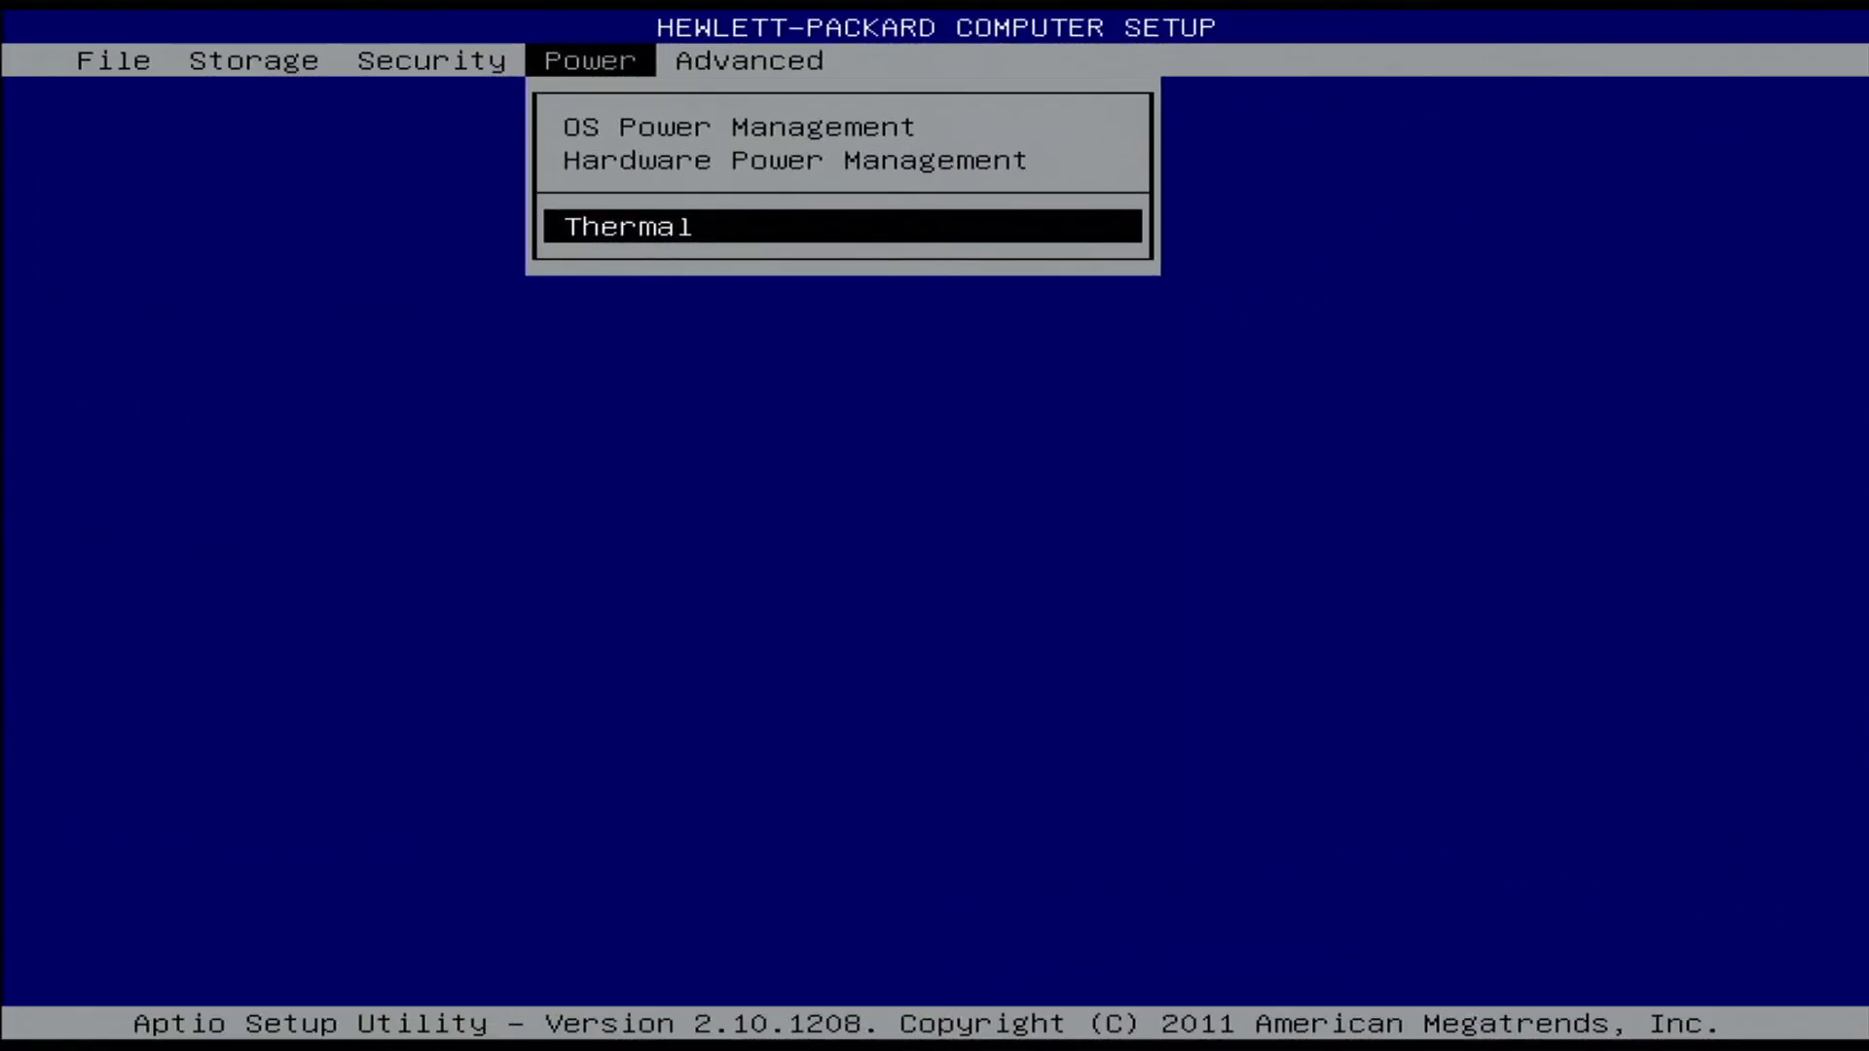
key(Return)
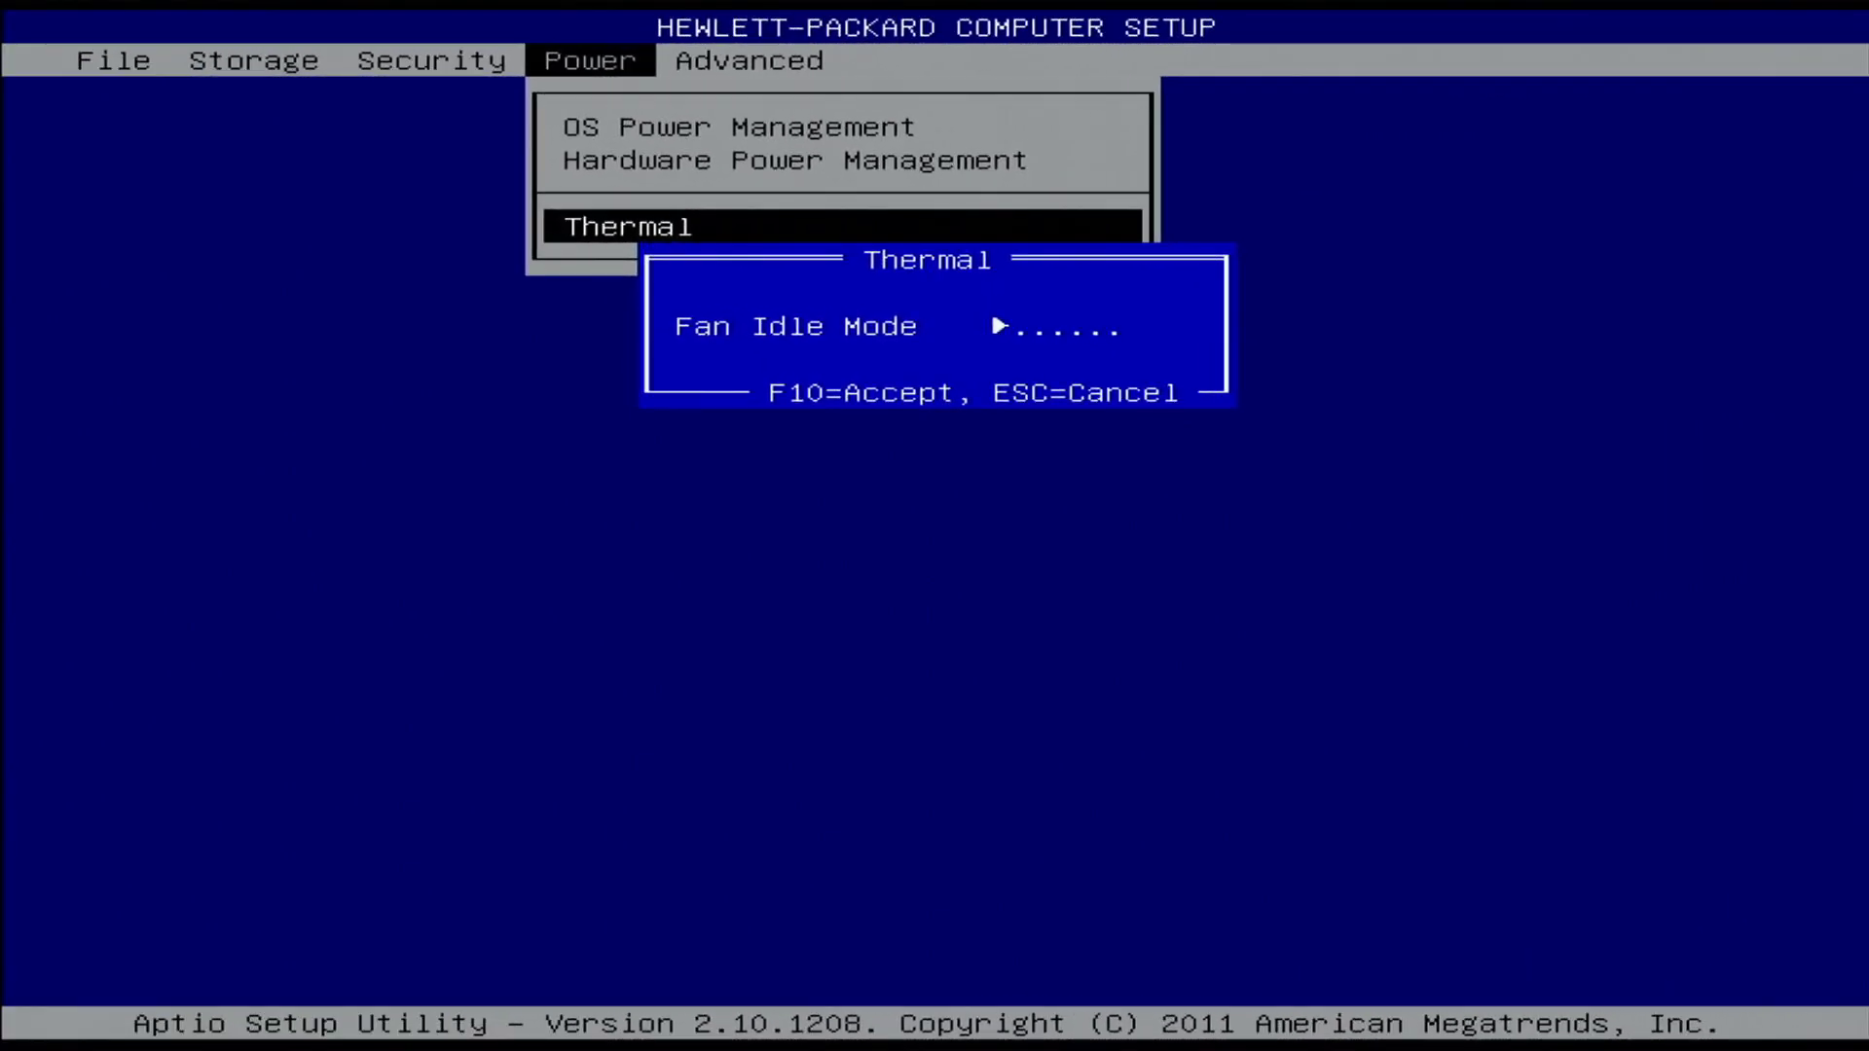
key(Right)
key(Right)
key(Right)
key(Right)
key(Right)
Open the Power-On Options in the Advanced section and switch POST Mode through Clear Memory to FullBoot Every 01 Days
key(Right)
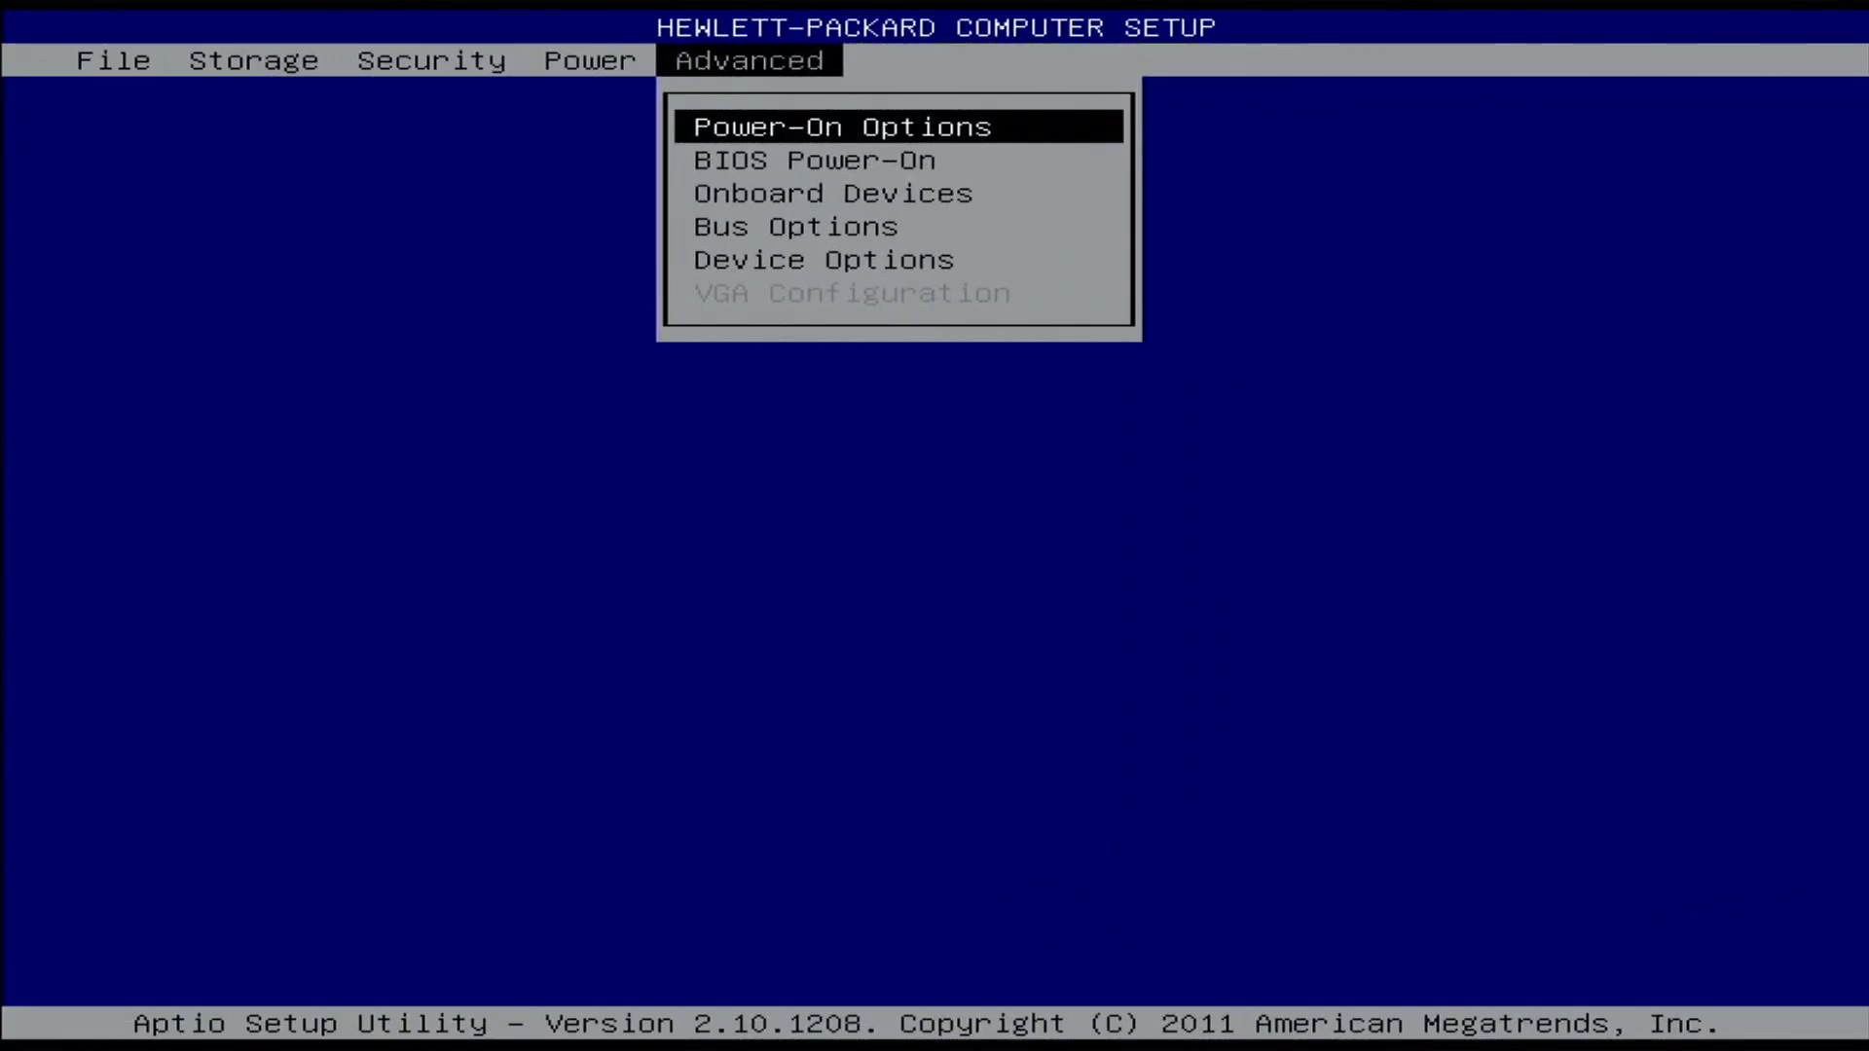
key(Return)
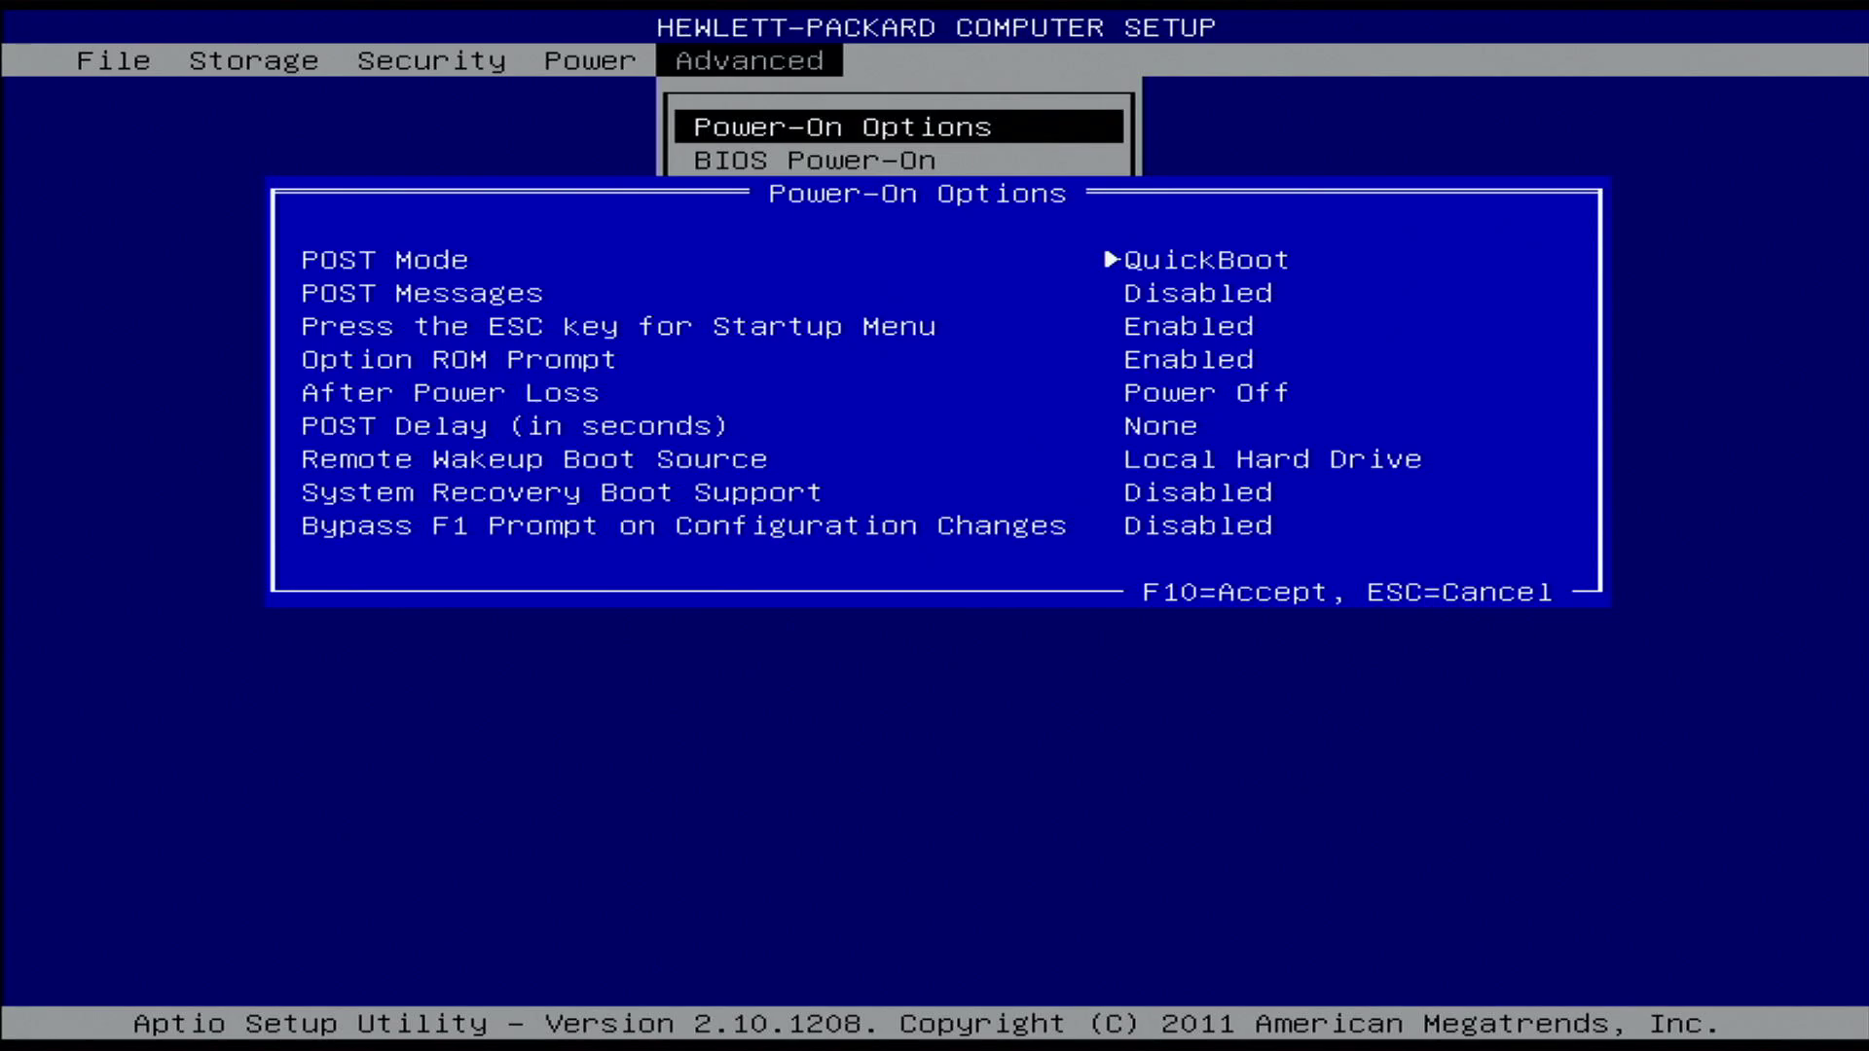
key(Right)
key(Right)
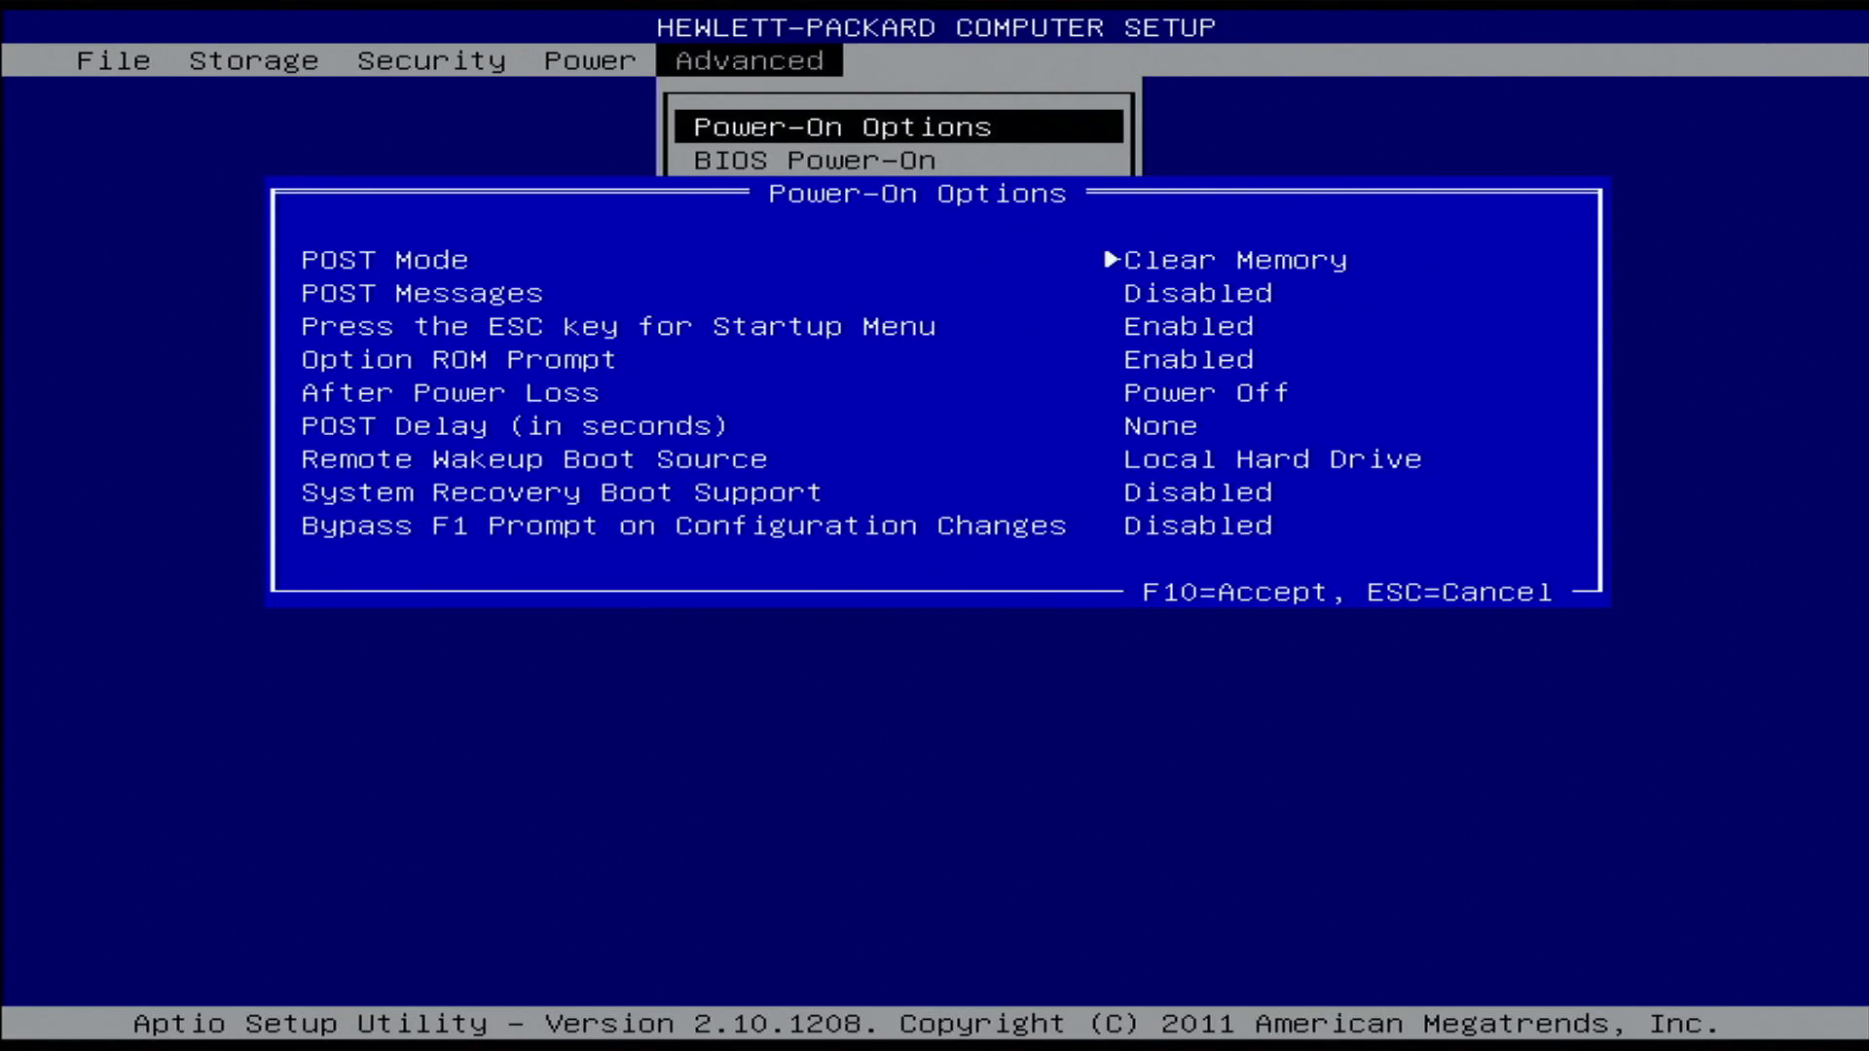
key(Right)
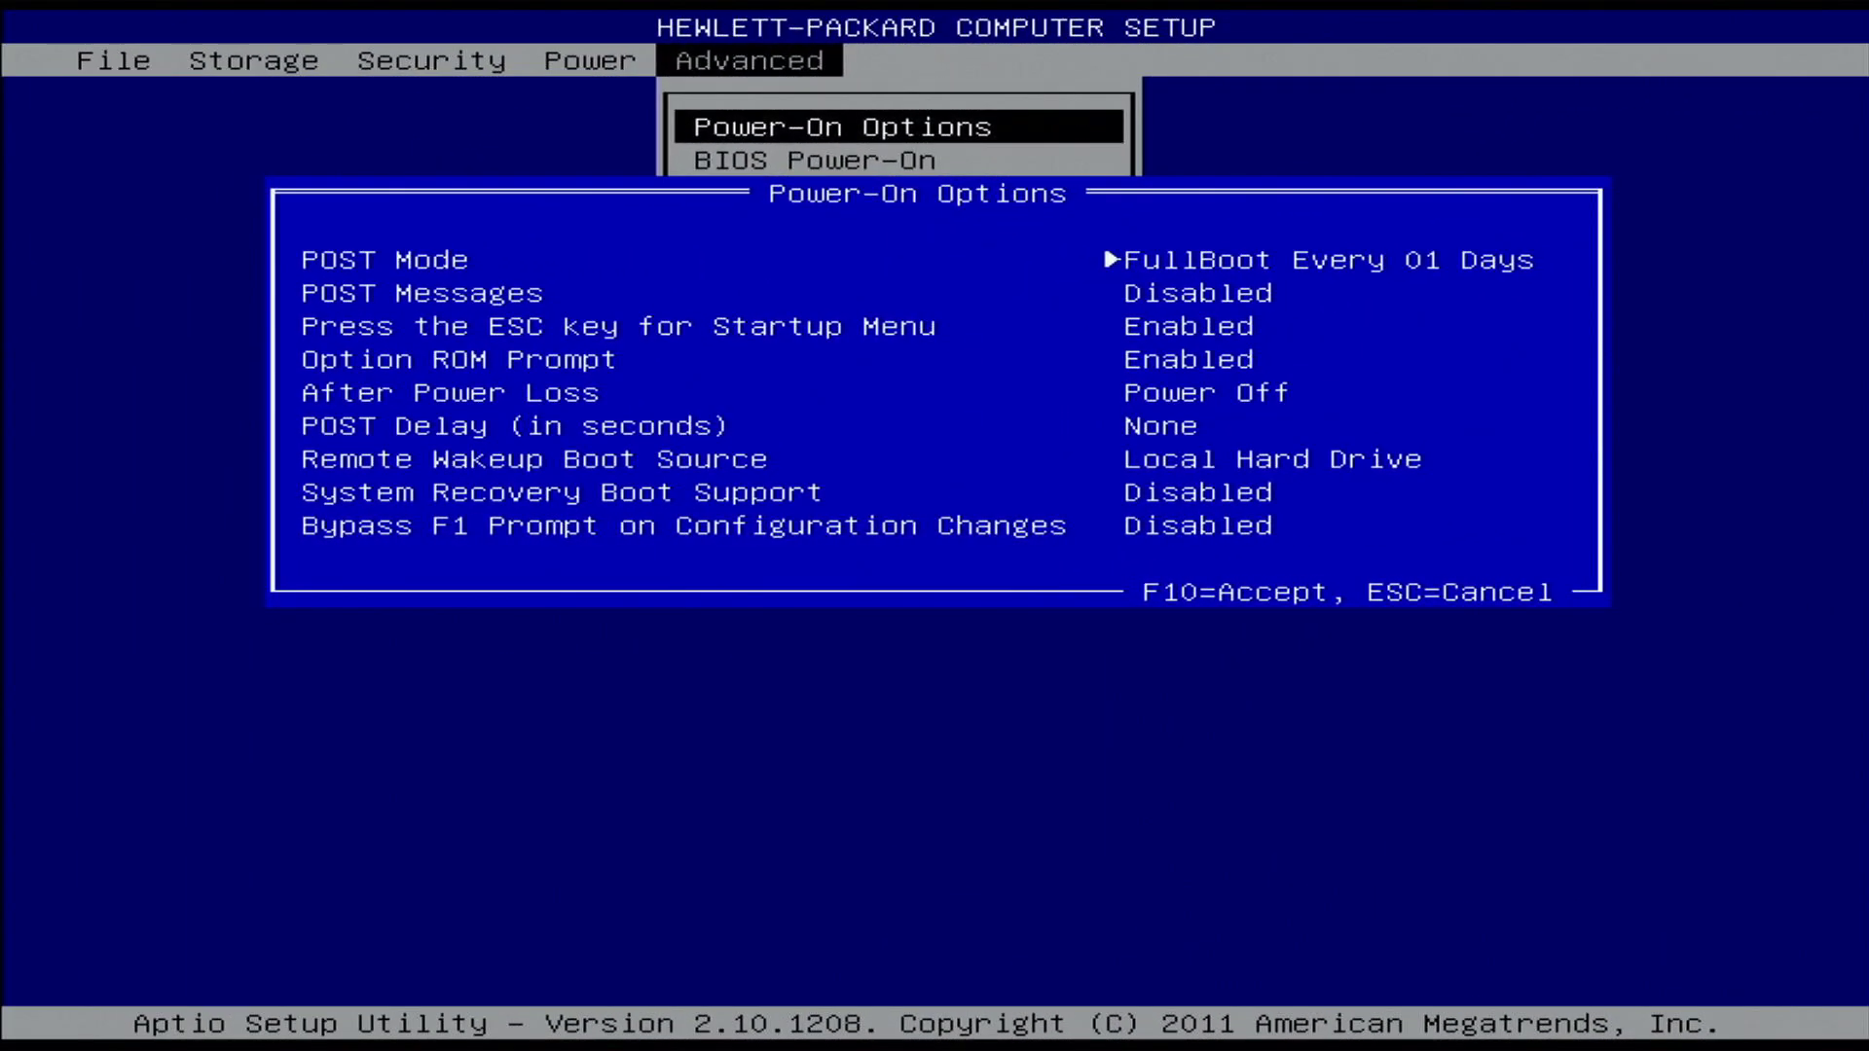
Step POST Mode in the Power-On Options through the further FullBoot day intervals
key(Right)
key(Right)
key(Right)
key(Right)
key(Right)
key(Right)
key(Right)
key(Right)
key(Right)
key(Right)
key(Right)
key(Right)
key(Right)
key(Right)
key(Right)
key(Right)
key(Right)
key(Right)
key(Right)
key(Right)
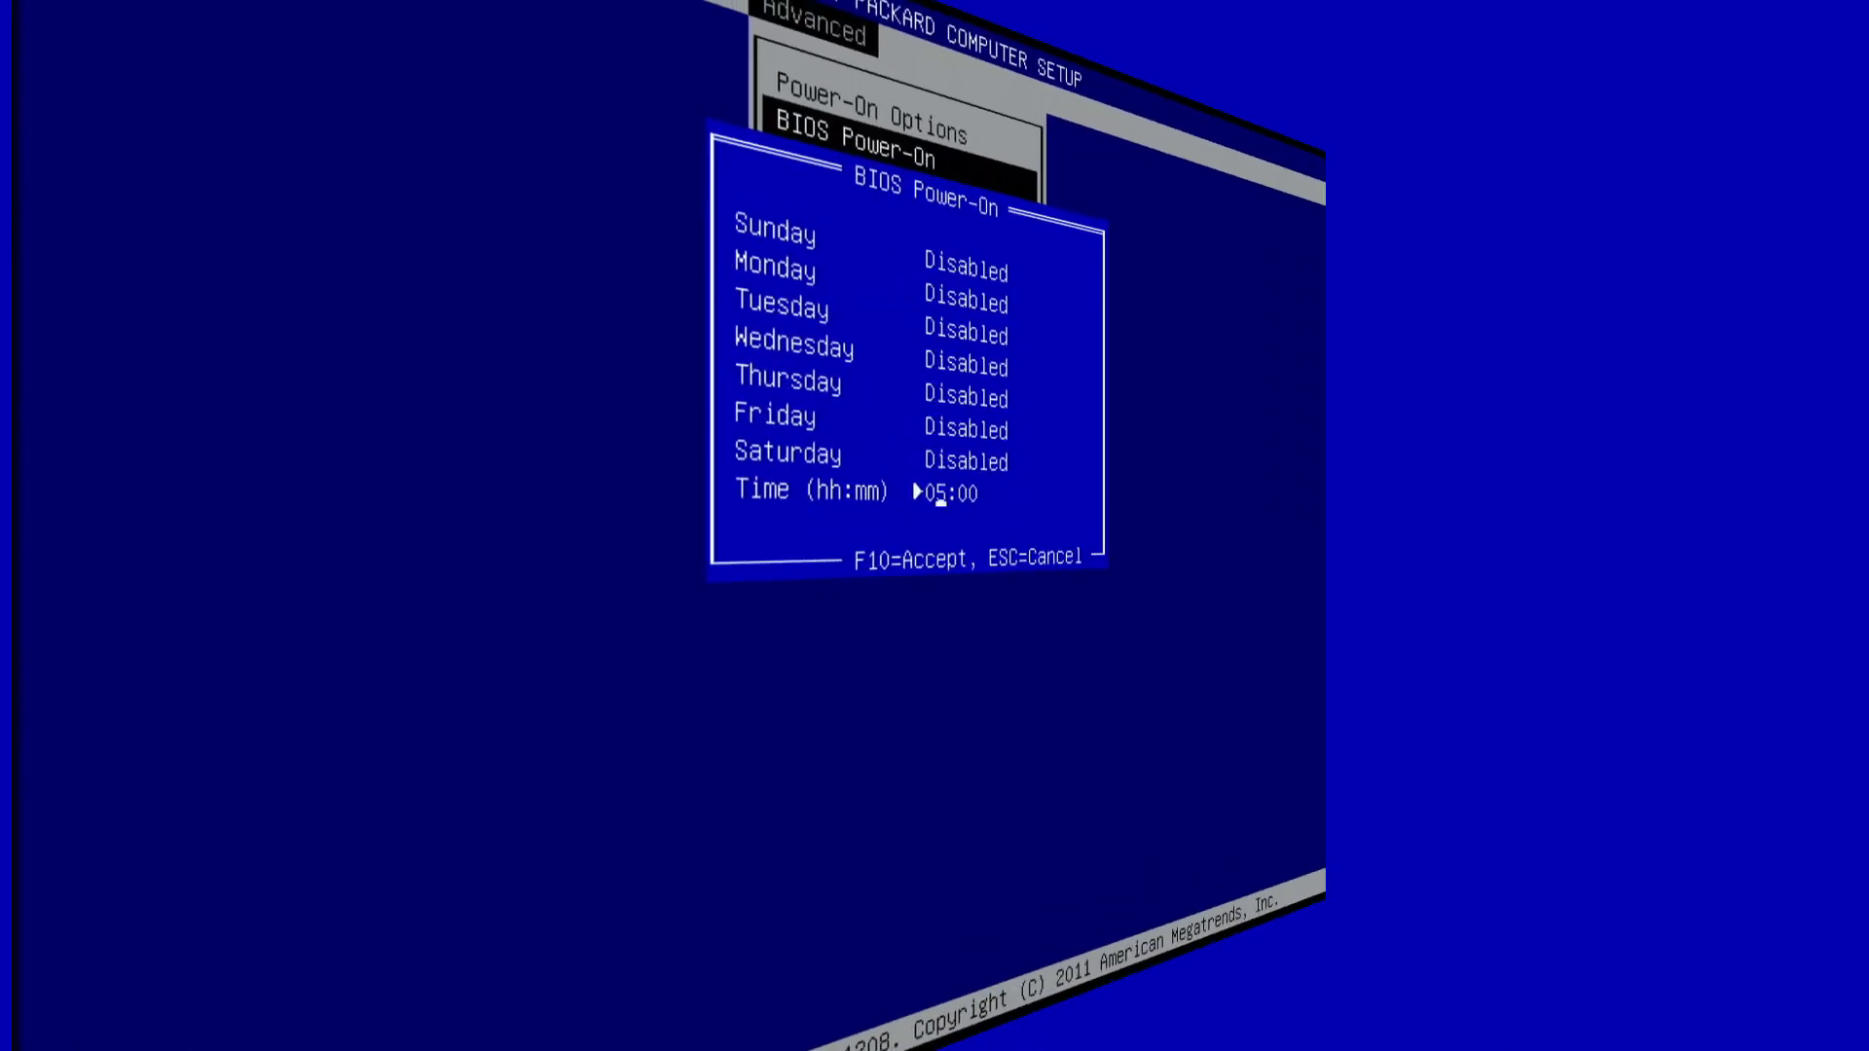
Step the hour of the BIOS Power-On time upward through its values, including 05:00 and 07:00
text(5)
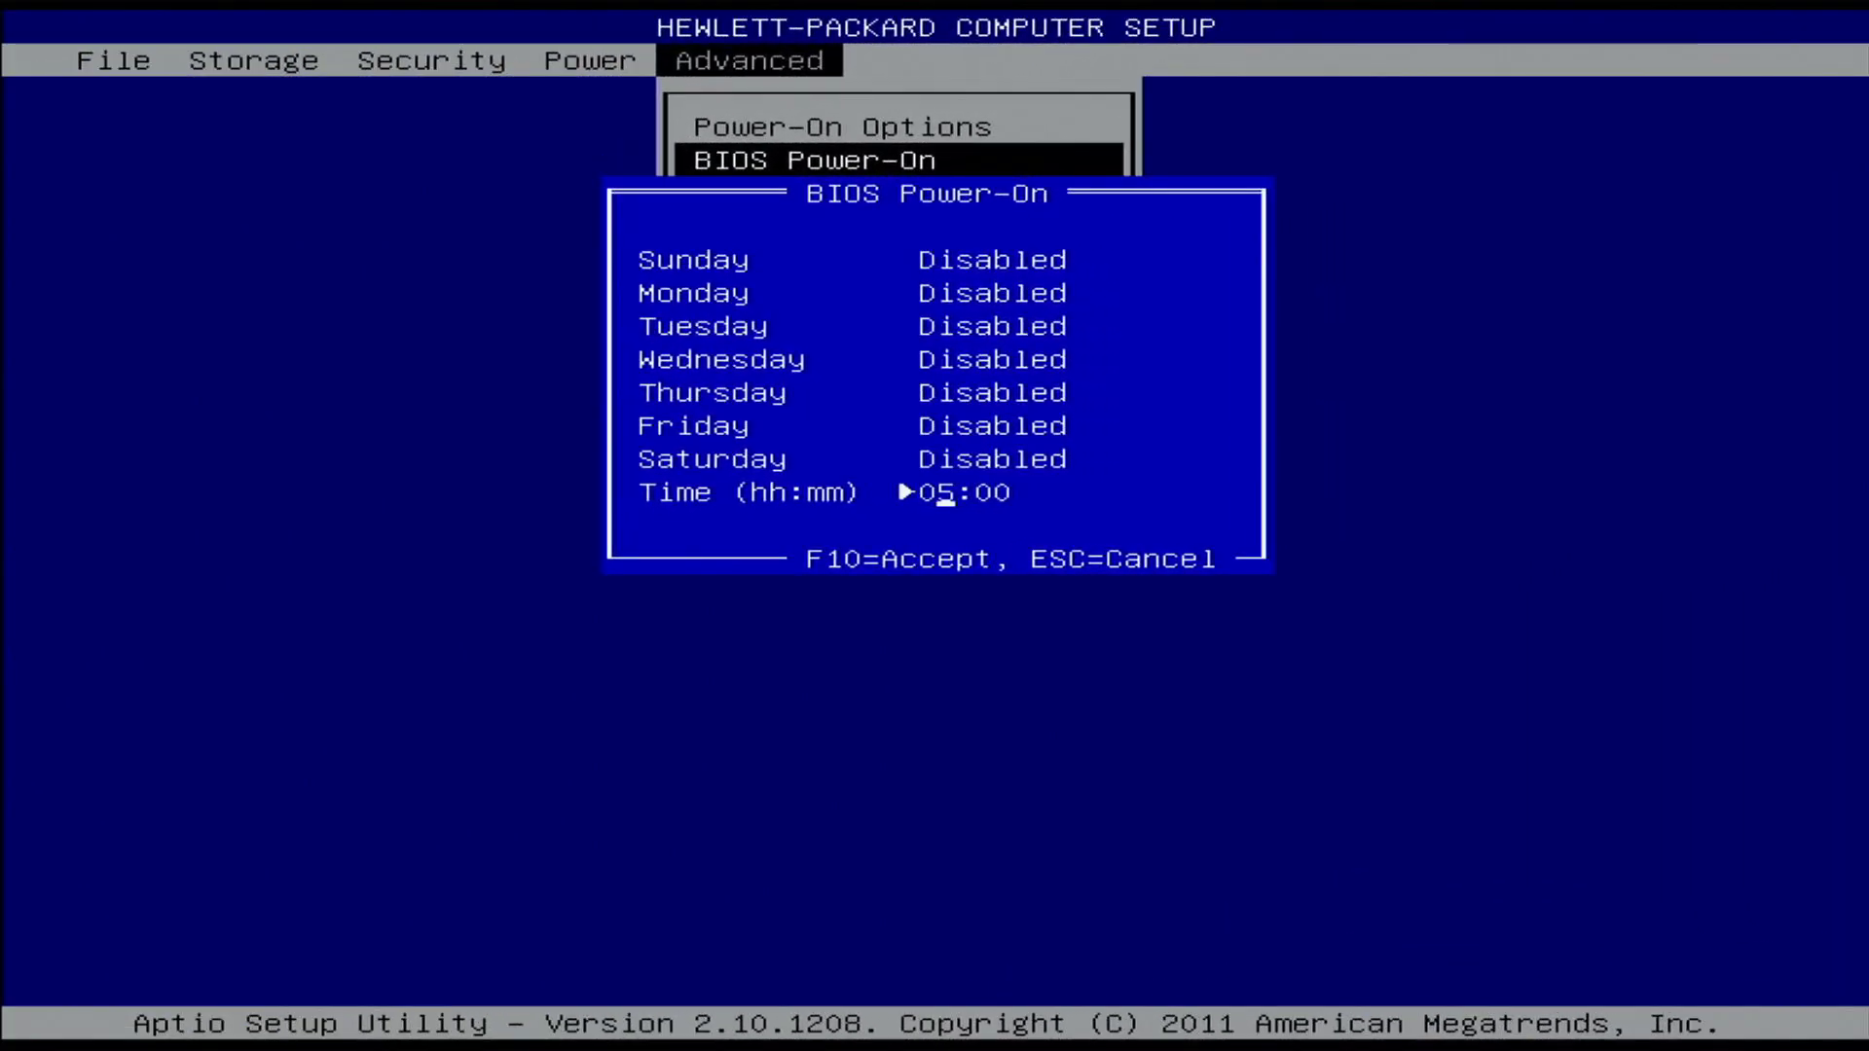
text(6)
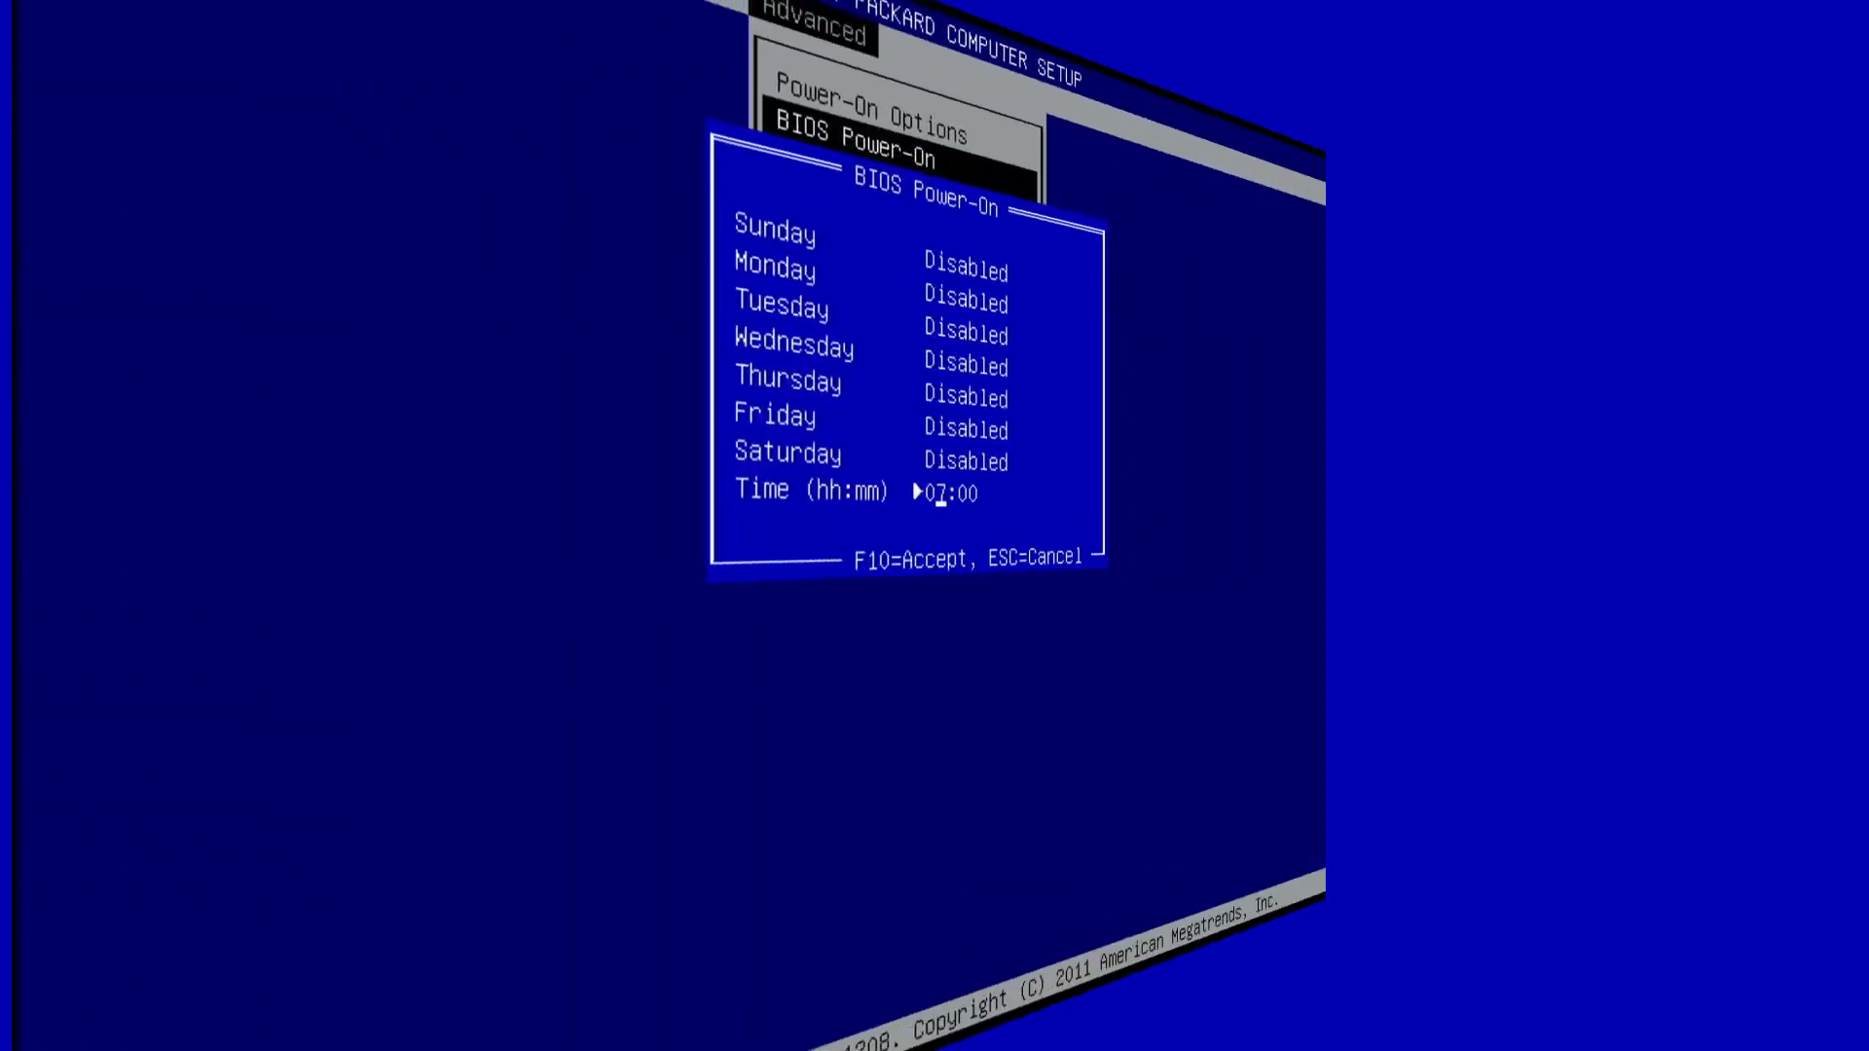
text(7)
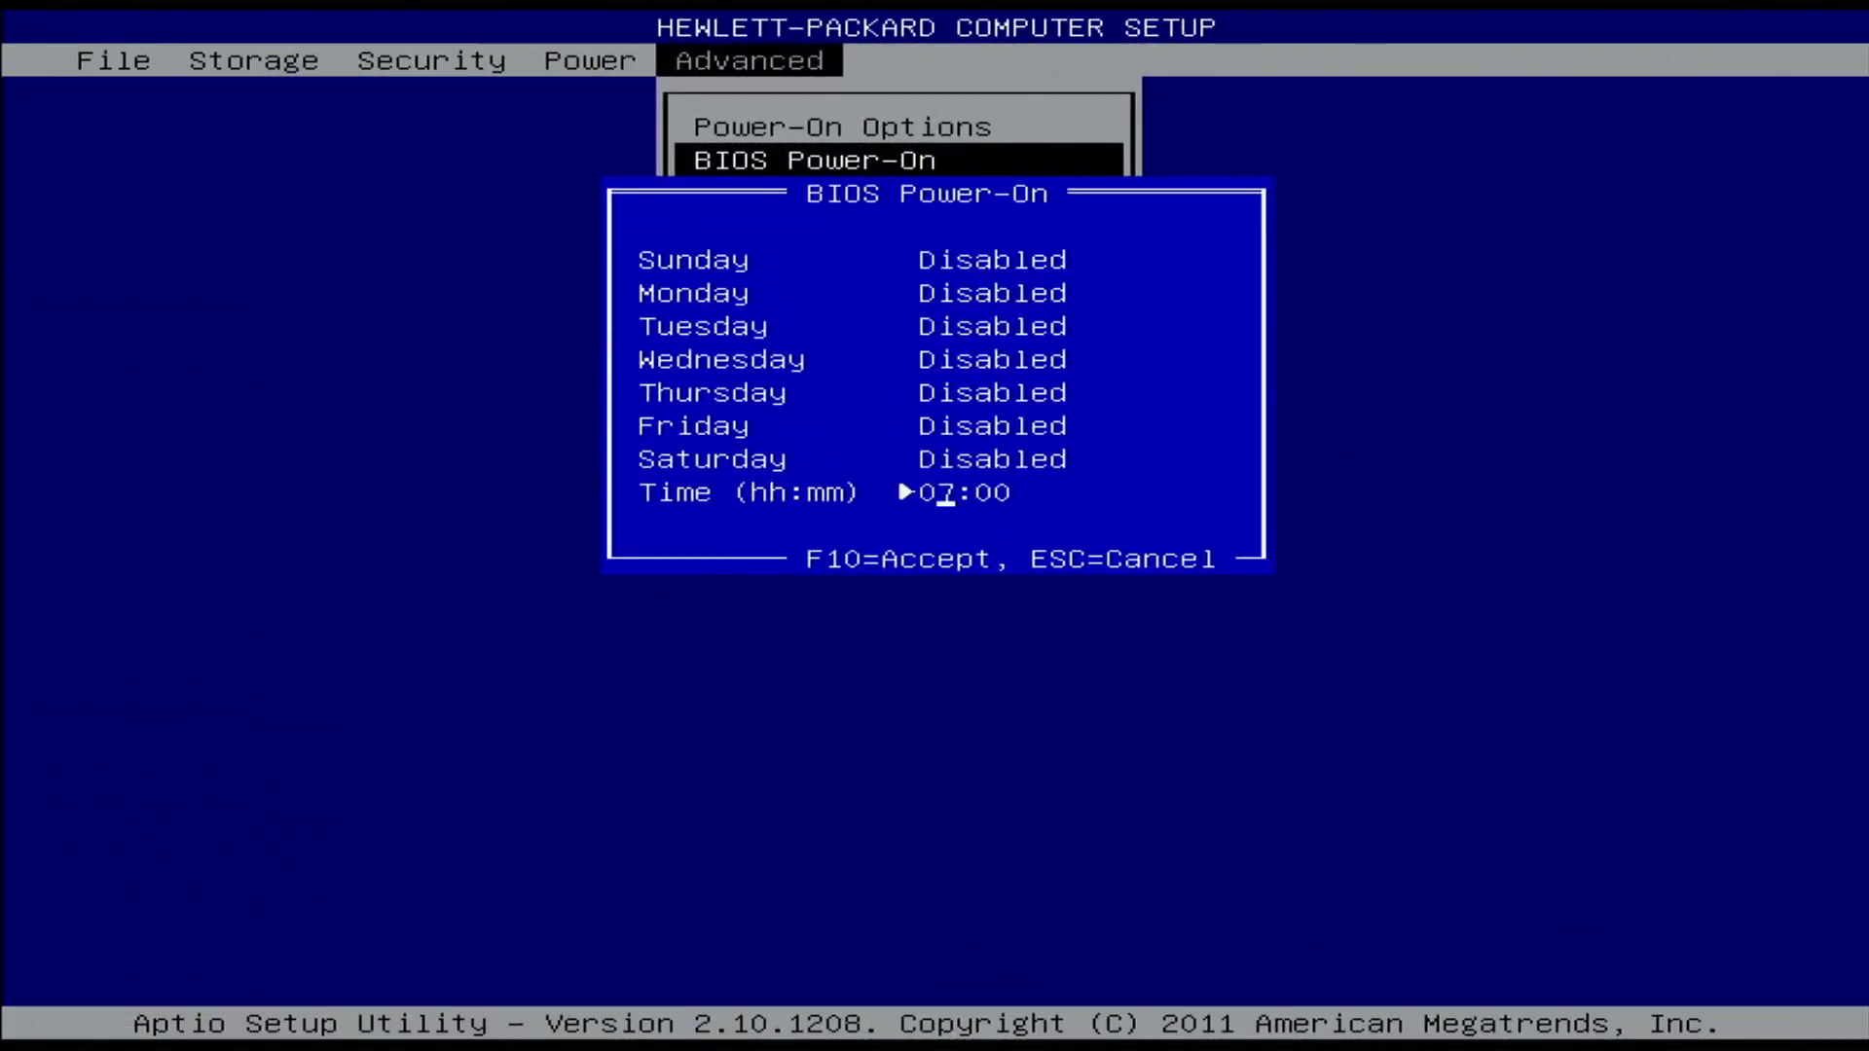
text(8)
text(9)
text(10)
text(1)
text(2)
text(3)
text(4)
text(5)
text(6)
text(7)
text(8)
text(9)
key(plus)
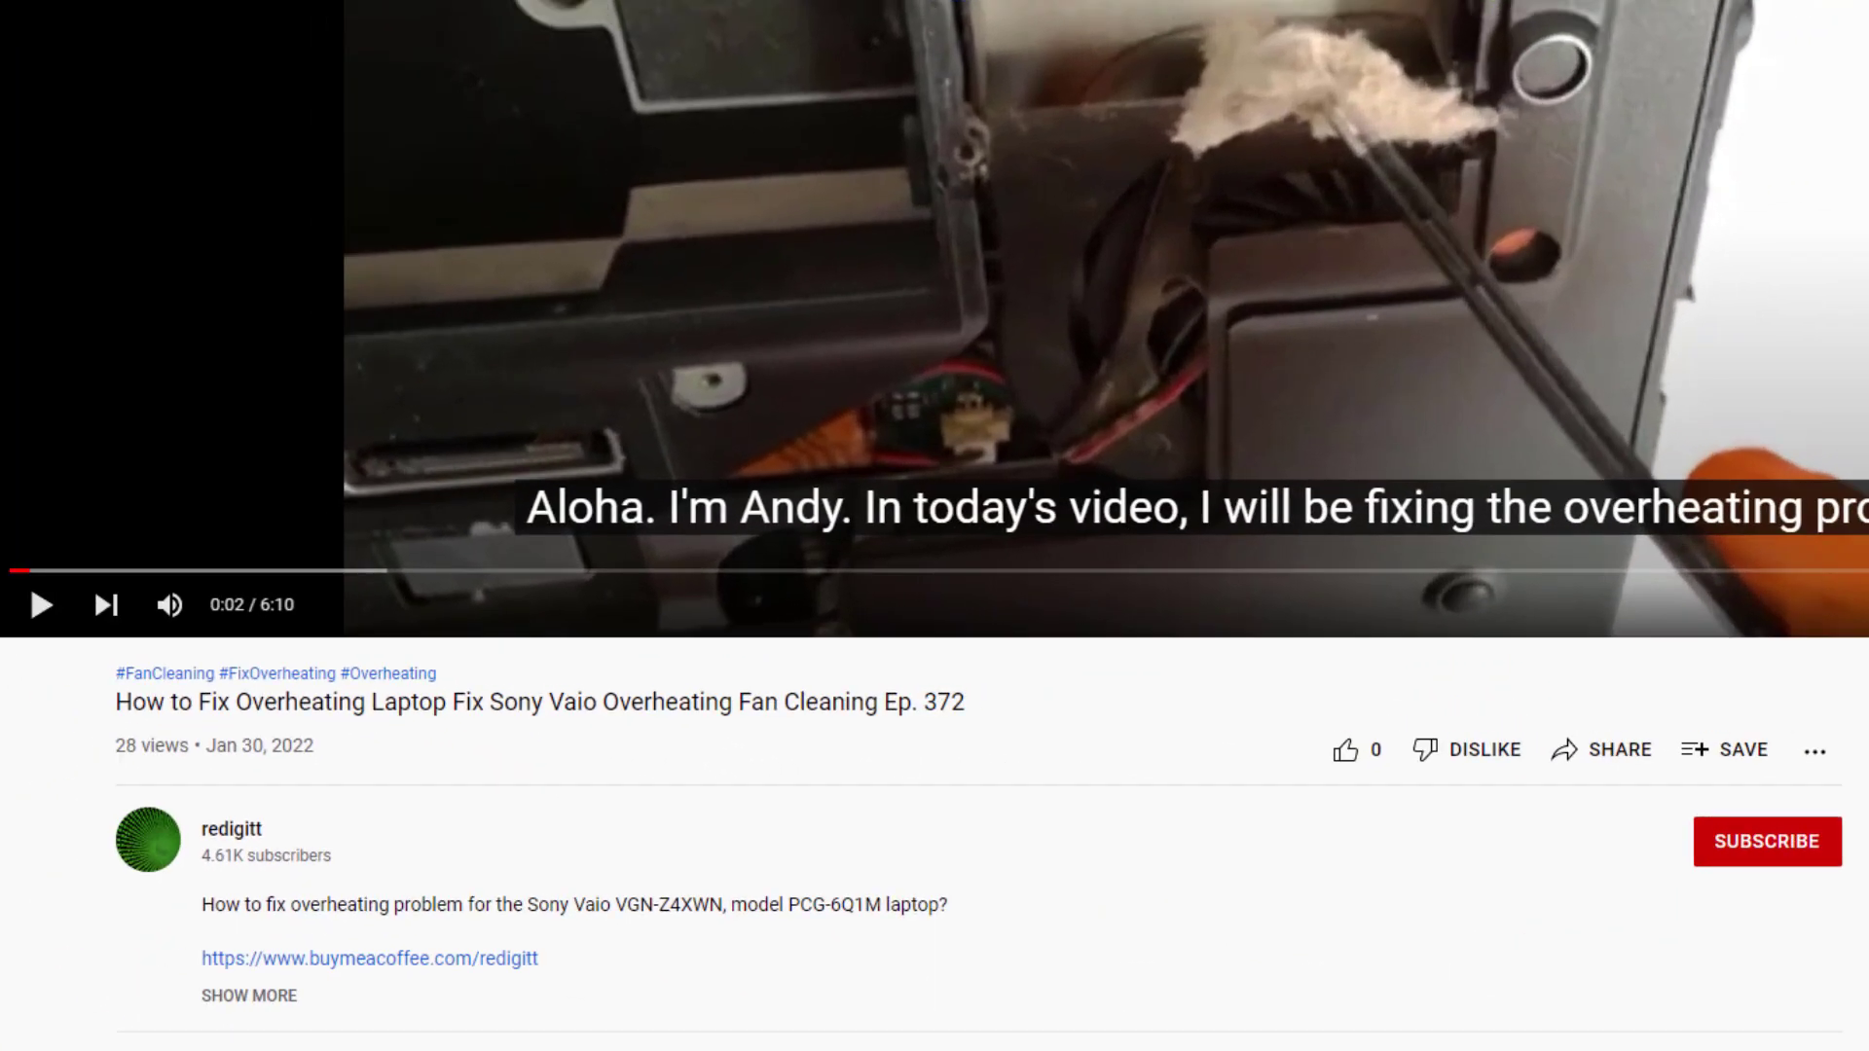
Switch to the browser and open the buymeacoffee.com/redigitt link in the YouTube video's description
click(510, 961)
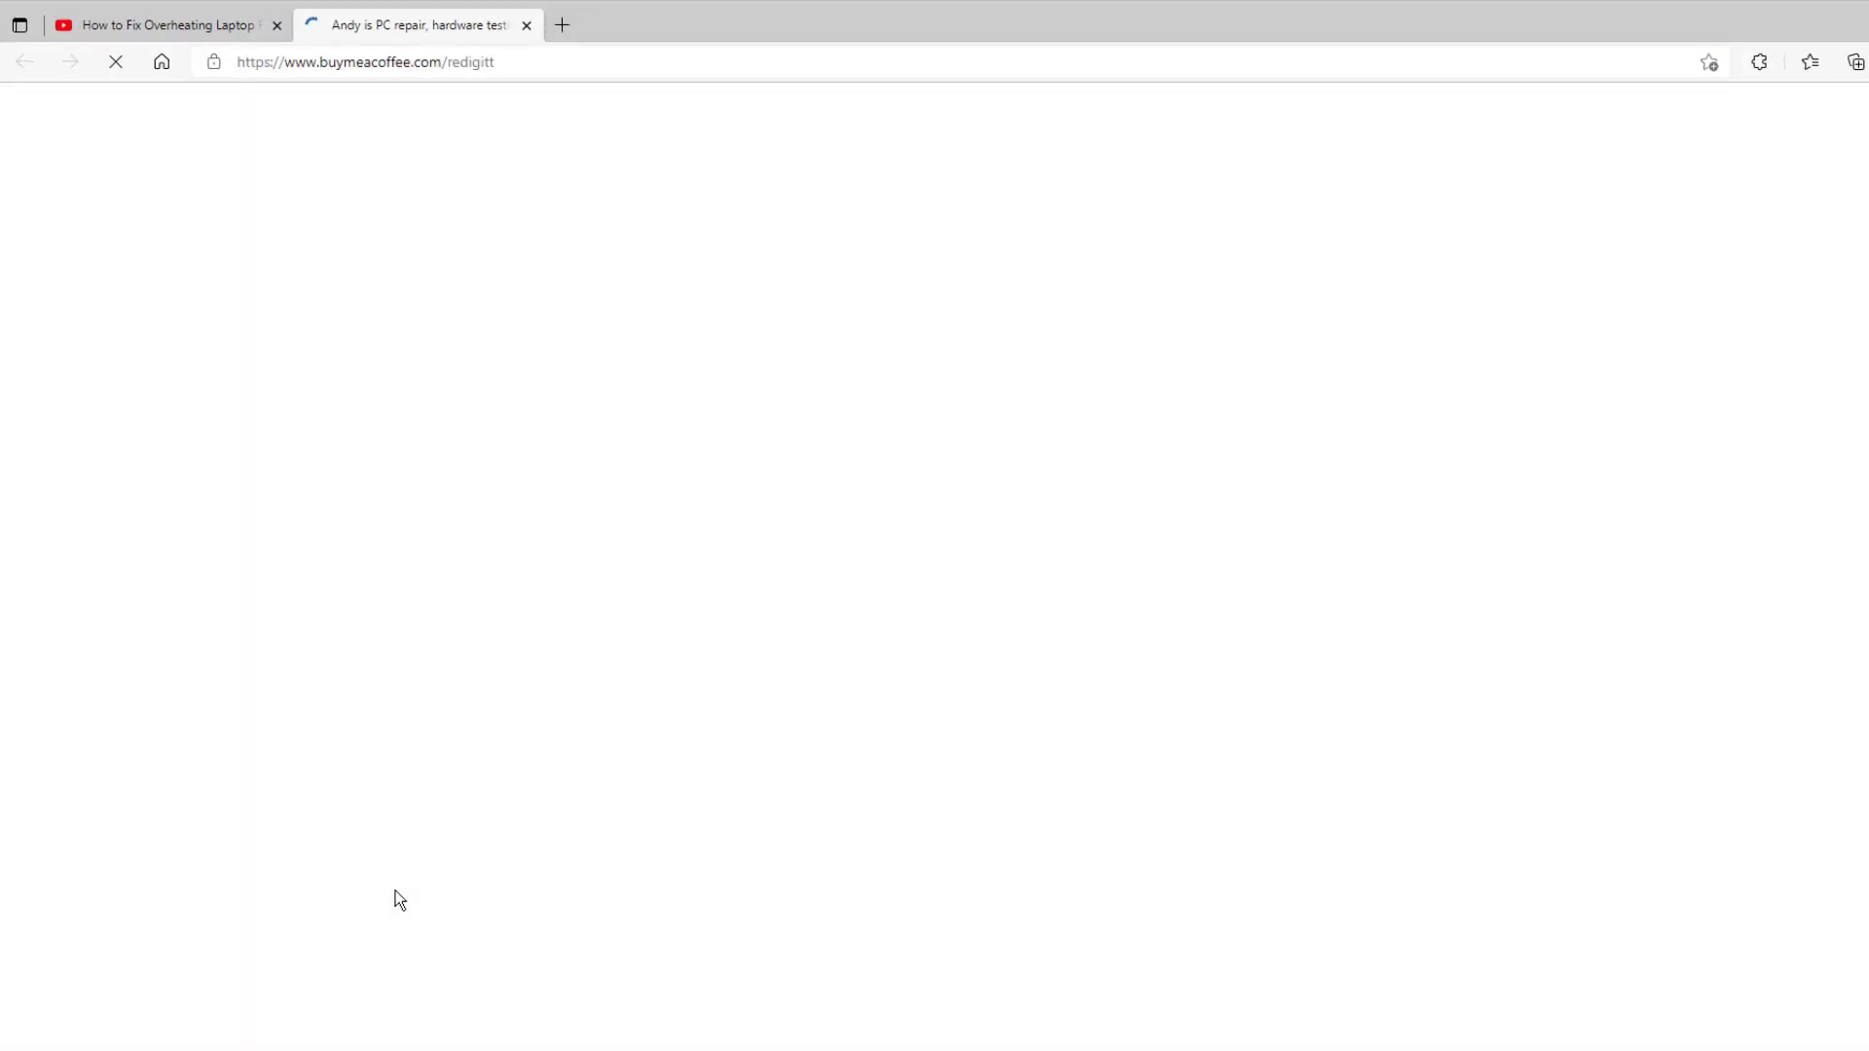